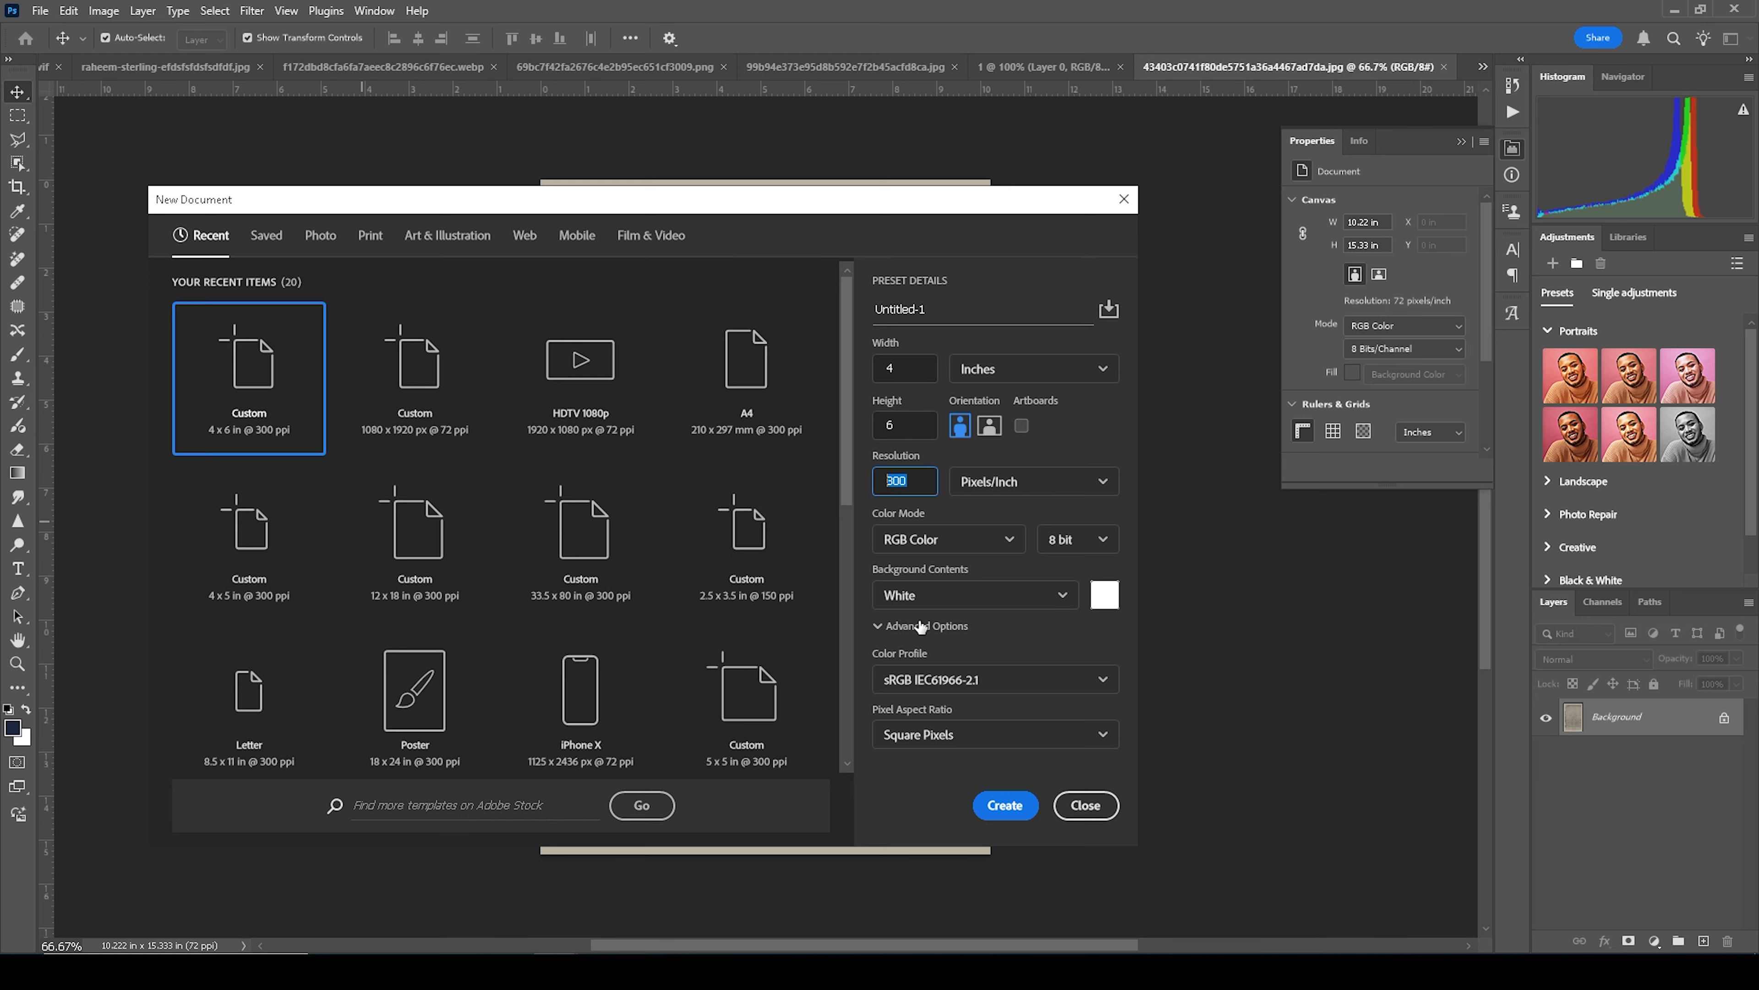
# Step: Create a 4 × 6 inch, 300 pixels/inch document with a white background and copy the beige halftone texture into it
pyautogui.click(1004, 805)
pyautogui.click(1141, 72)
pyautogui.moveTo(902, 269); pyautogui.dragTo(1437, 69)
pyautogui.moveTo(840, 467); pyautogui.dragTo(789, 471)
pyautogui.hotkey('ctrl', '-')
# Step: Convert the texture layer to a smart object and scale it to fill the whole canvas
pyautogui.rightClick(1627, 731)
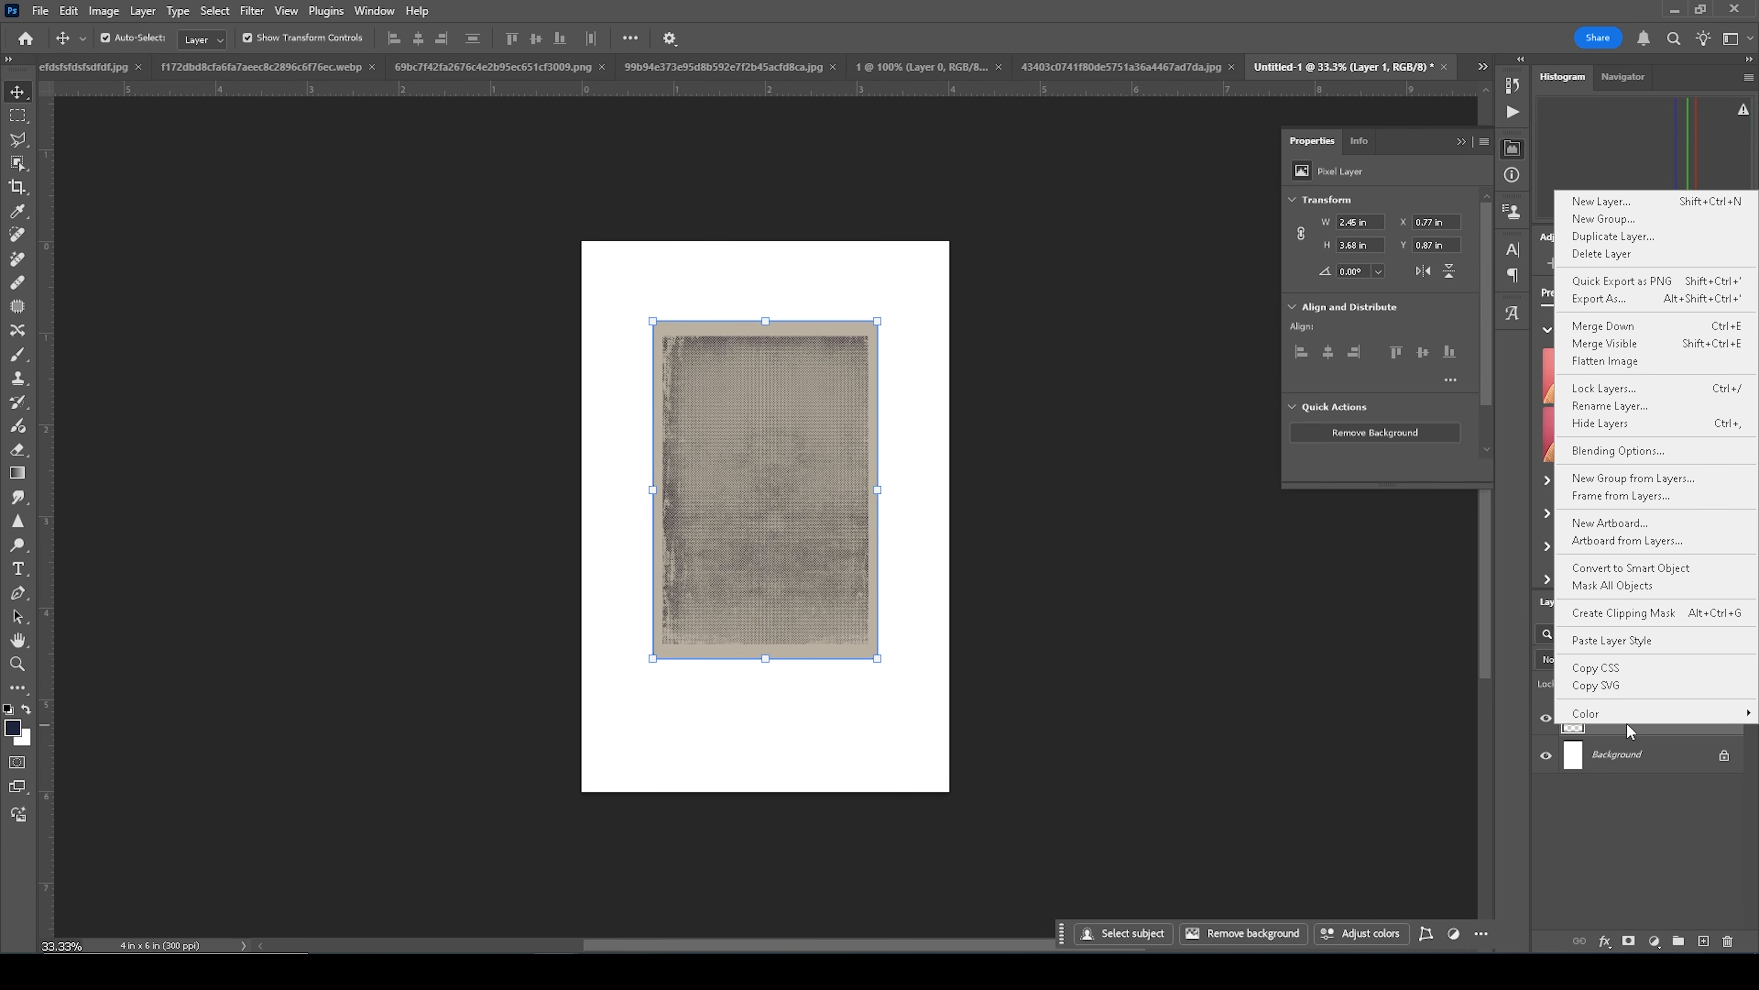
pyautogui.click(1628, 568)
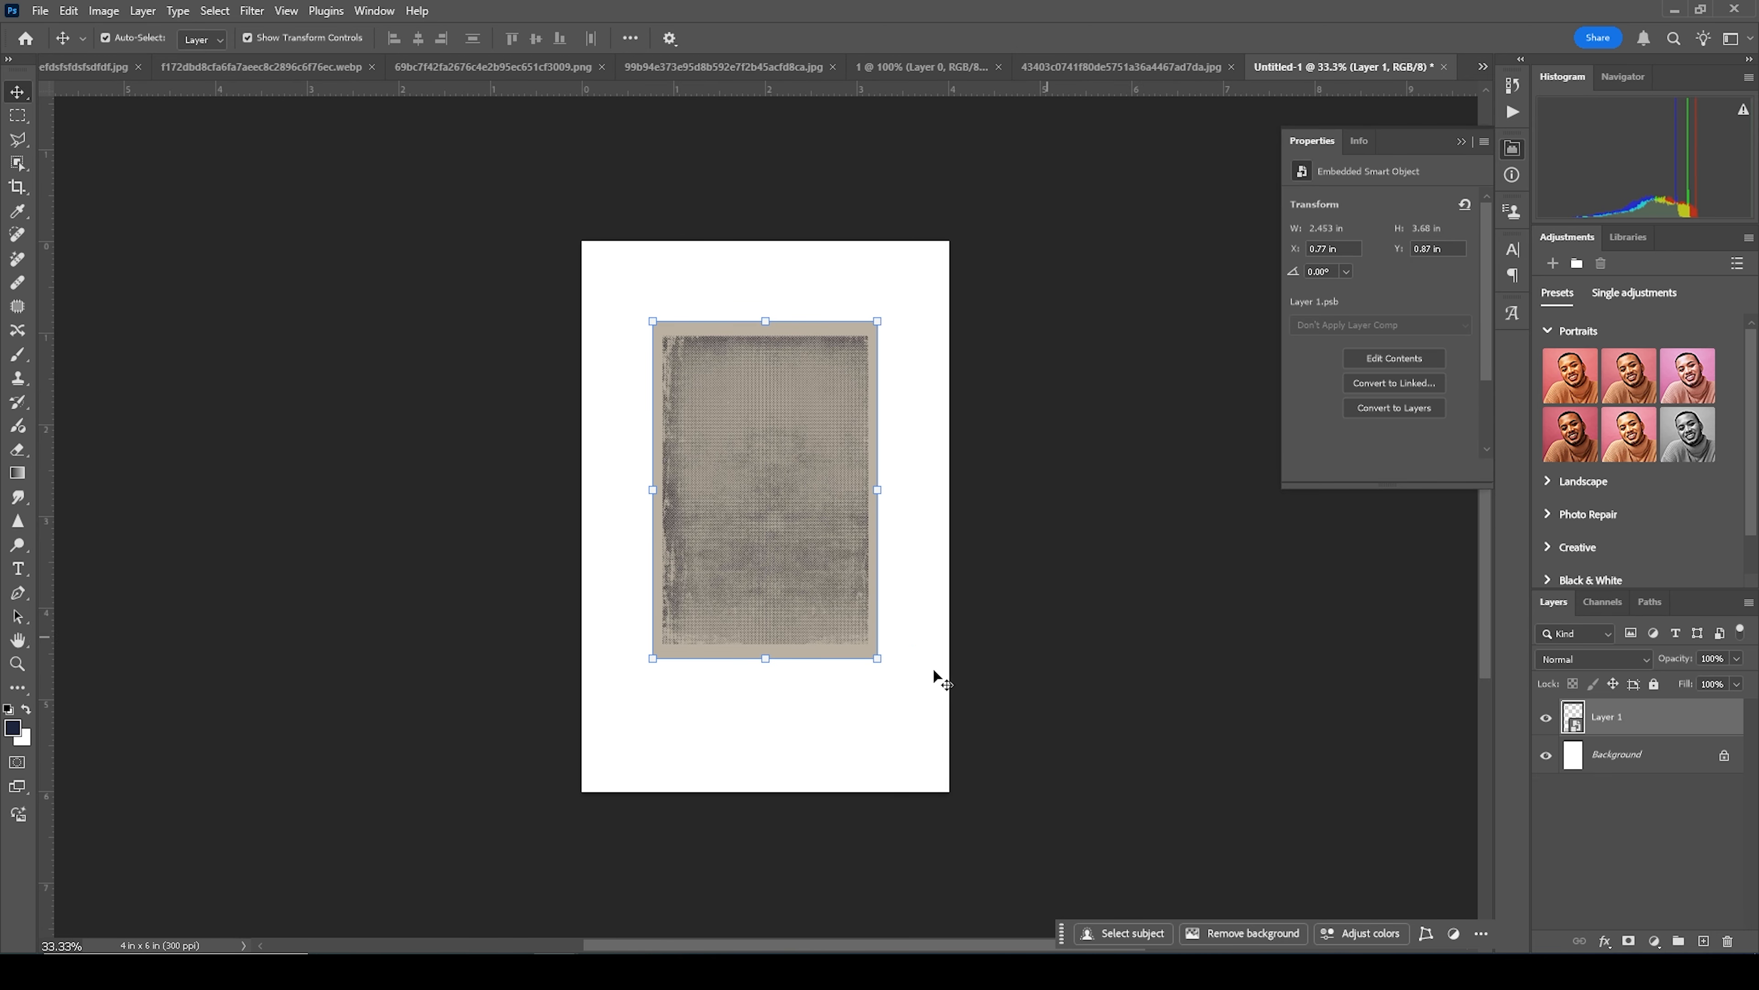
pyautogui.moveTo(877, 660); pyautogui.dragTo(888, 749)
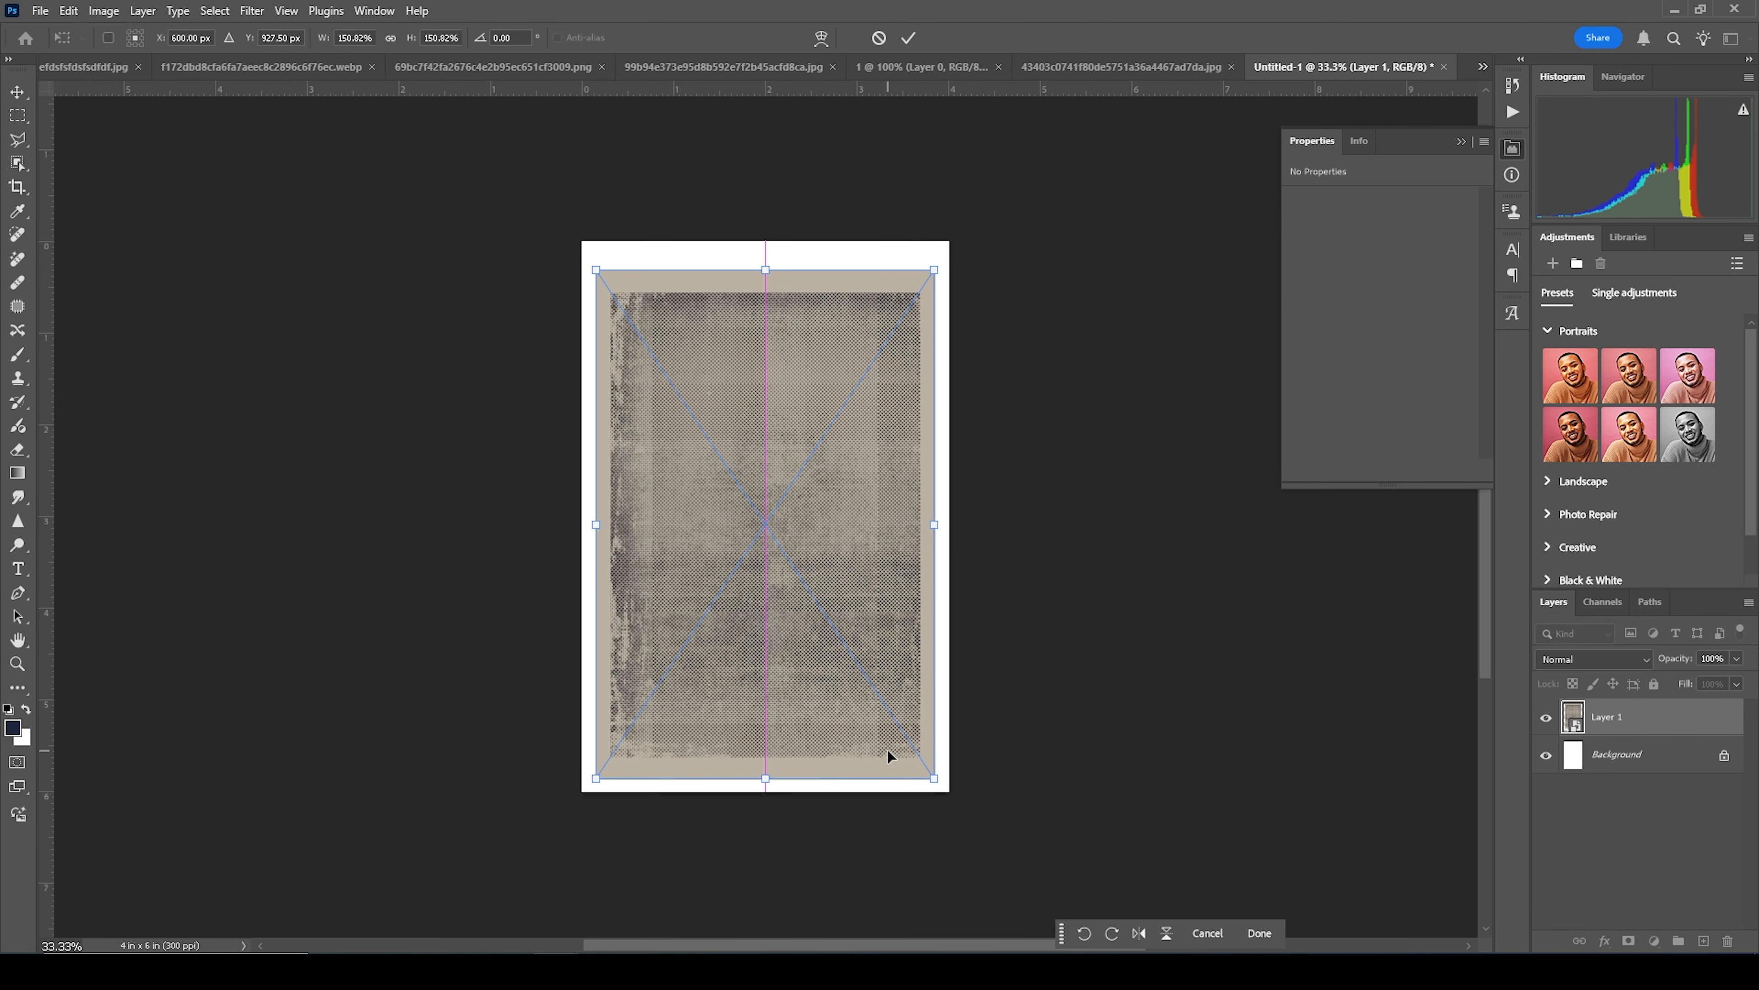
pyautogui.moveTo(597, 271); pyautogui.dragTo(584, 245)
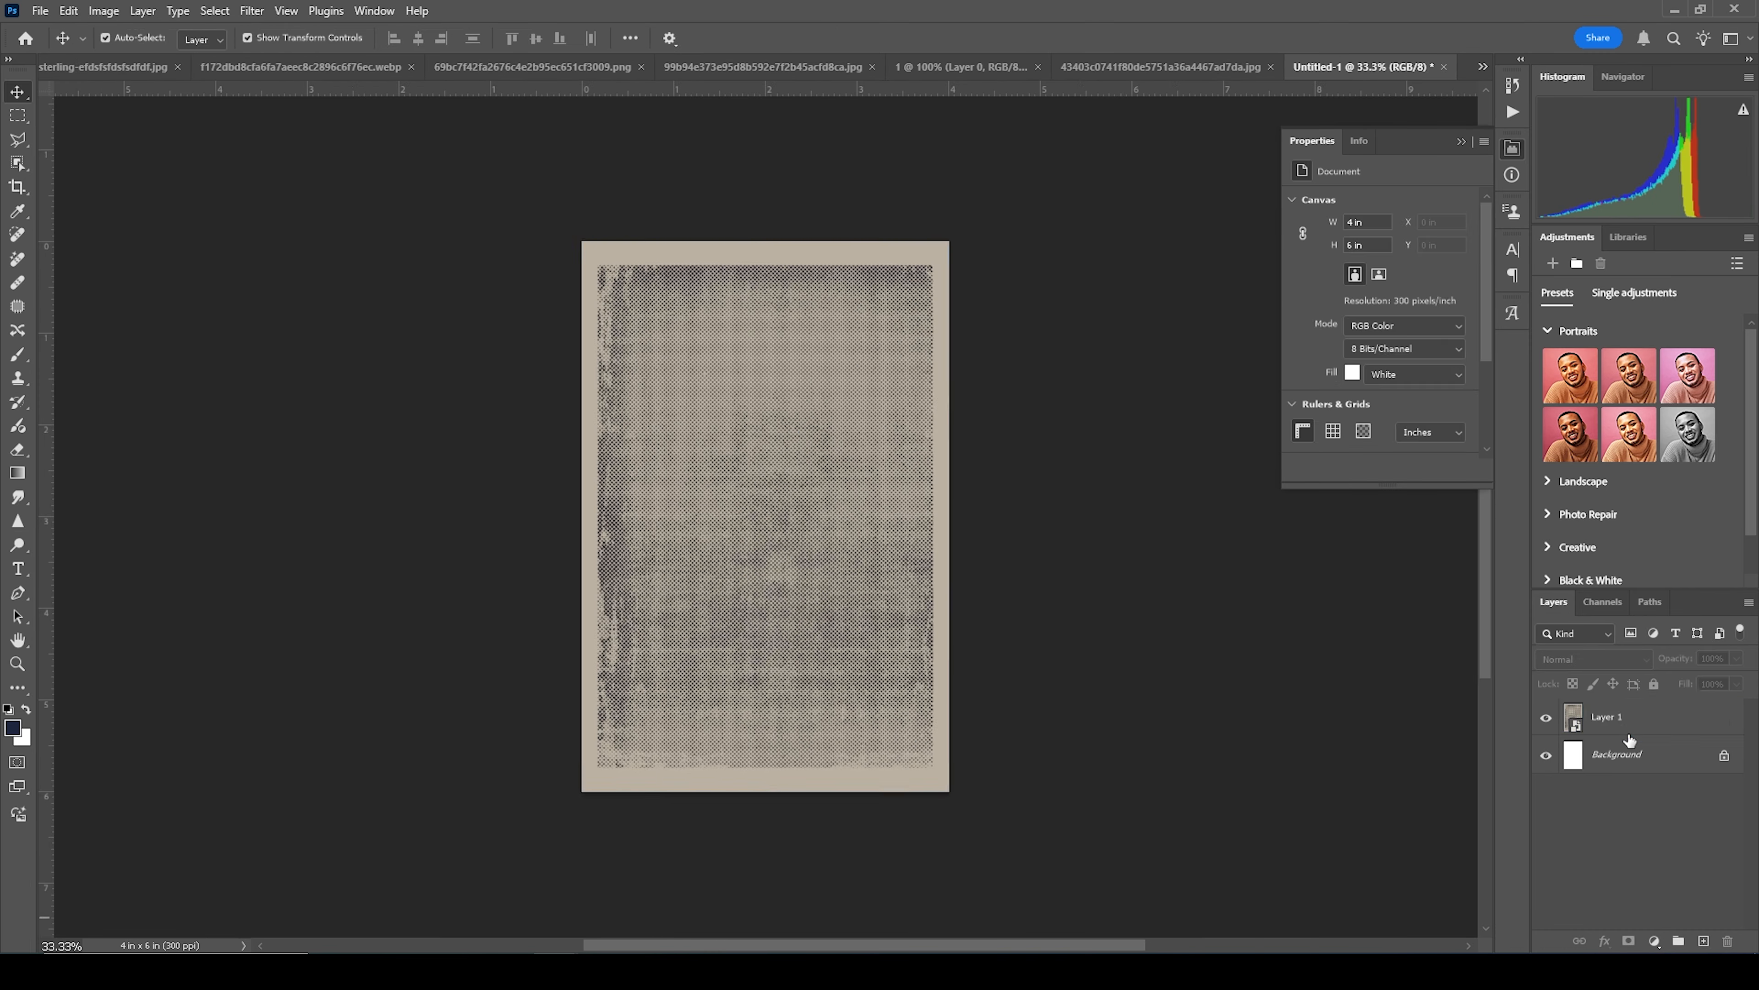
# Step: Add a dark navy Solid Color fill layer above the texture and set its blend mode to Hard Light
pyautogui.click(1626, 732)
pyautogui.click(1654, 941)
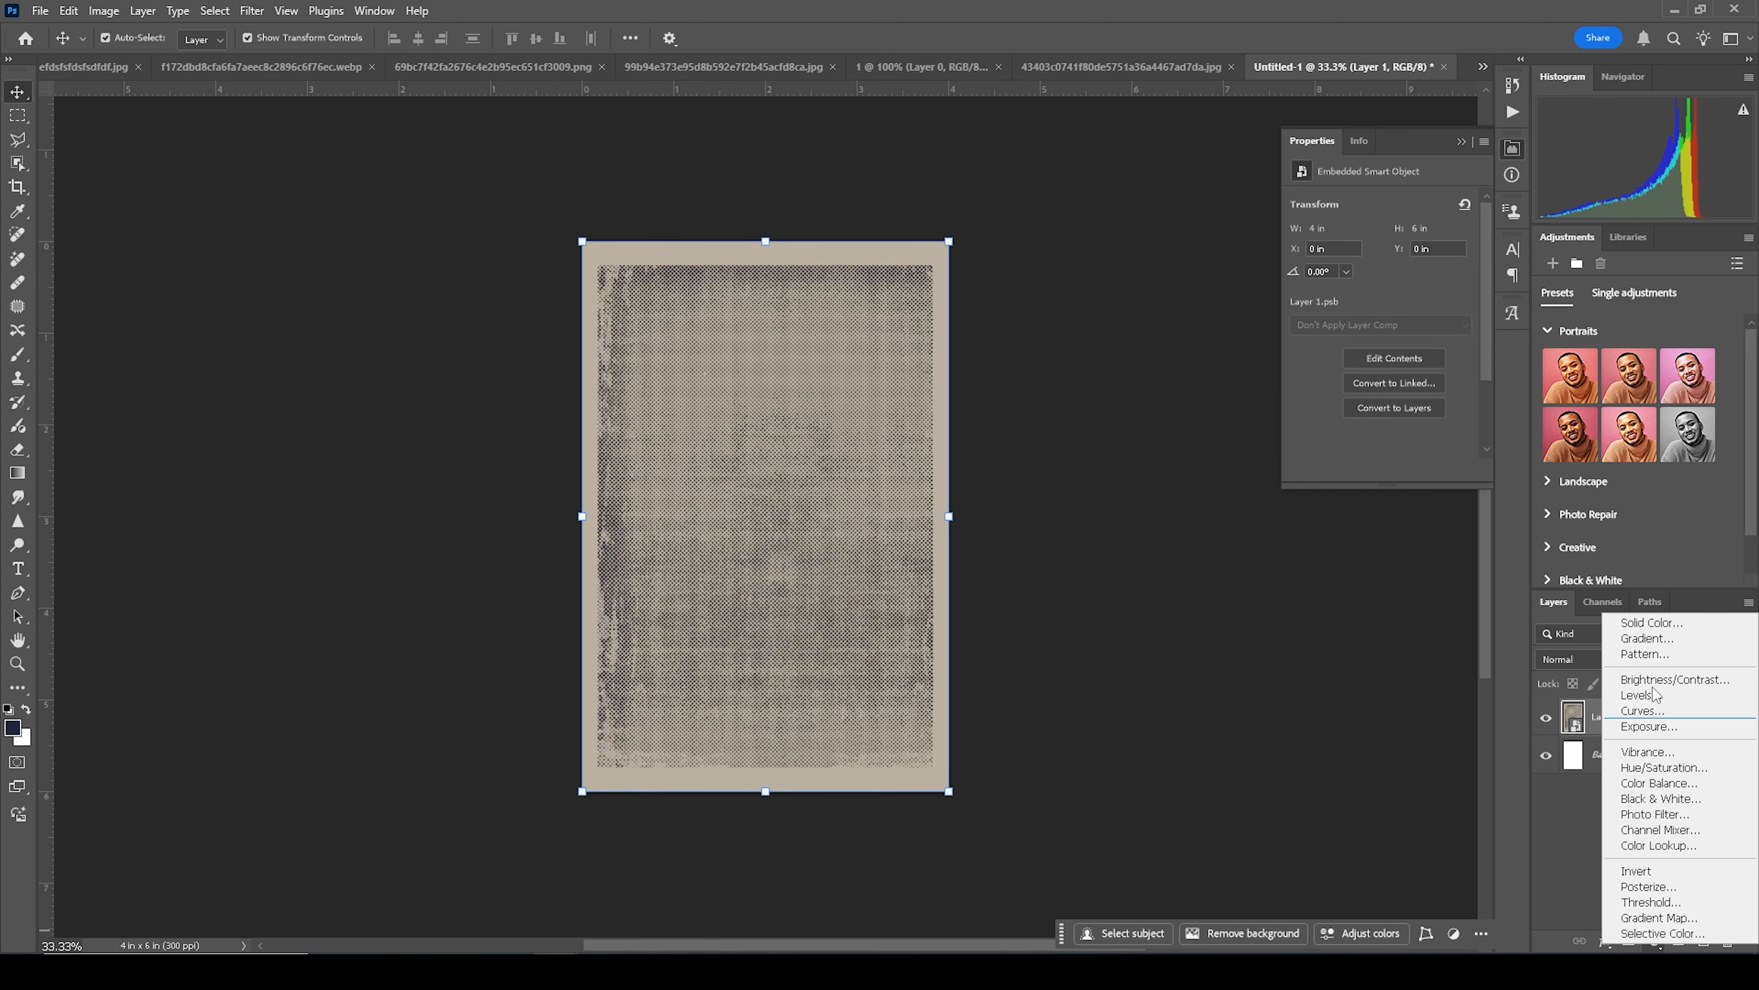
pyautogui.click(1648, 623)
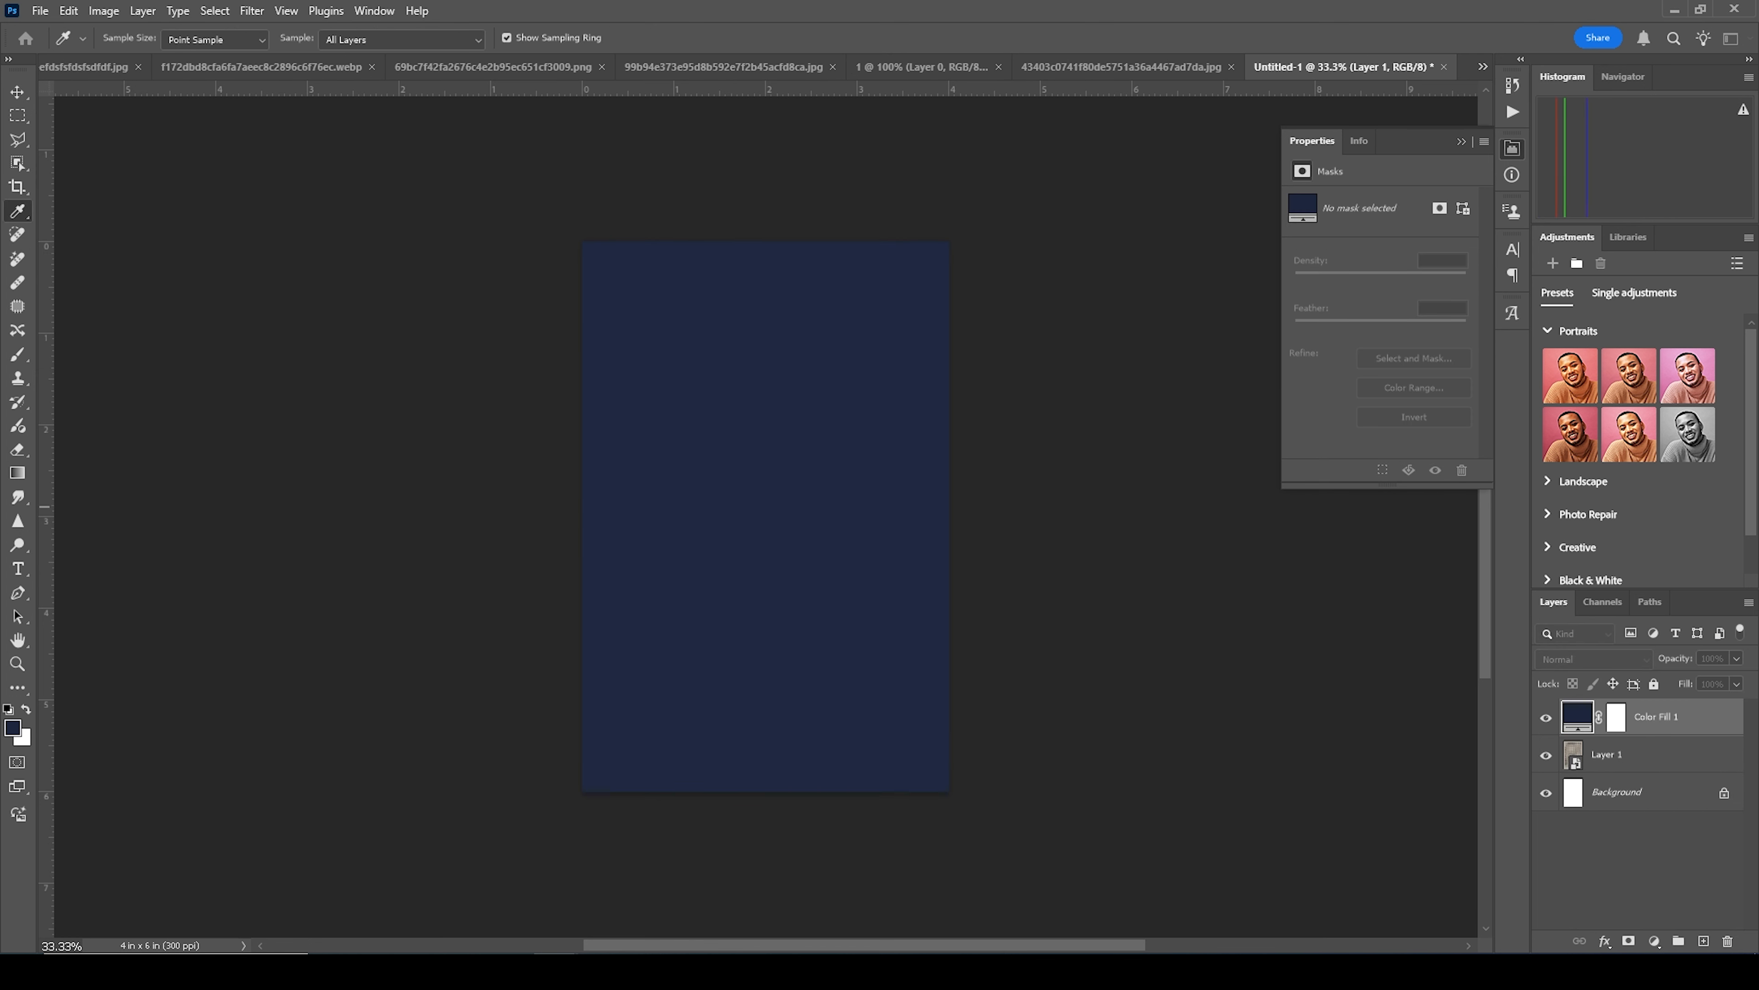
pyautogui.click(1570, 660)
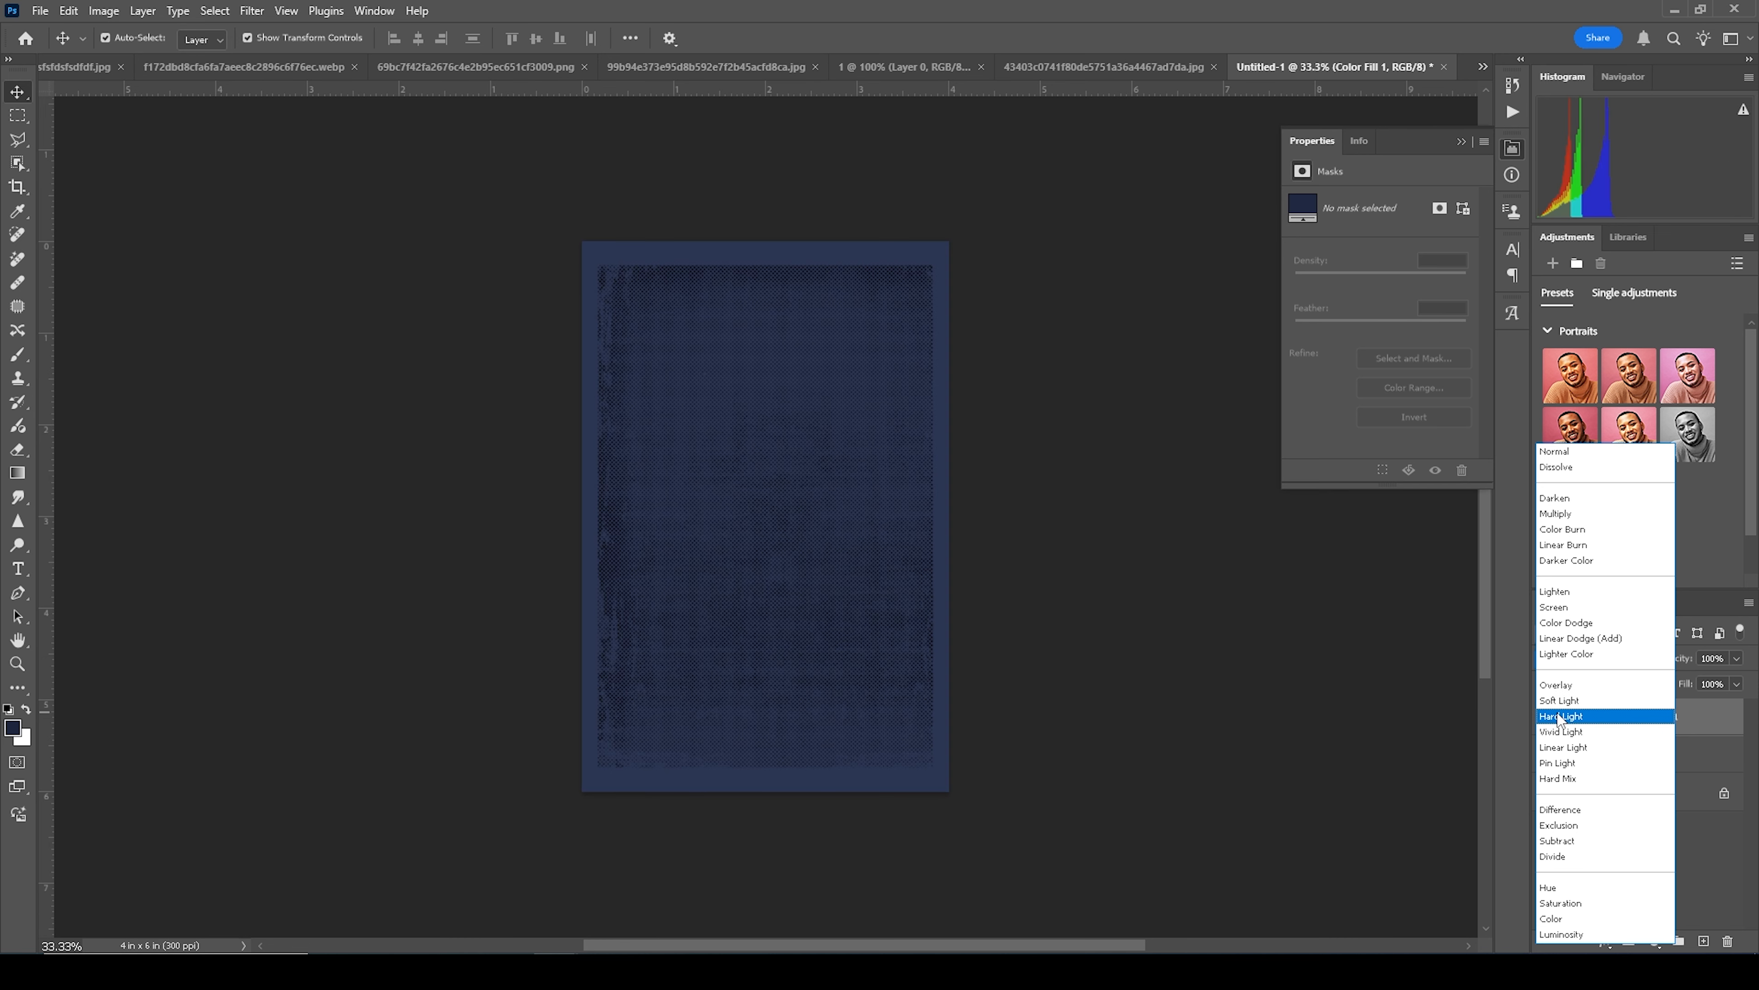
pyautogui.click(1560, 718)
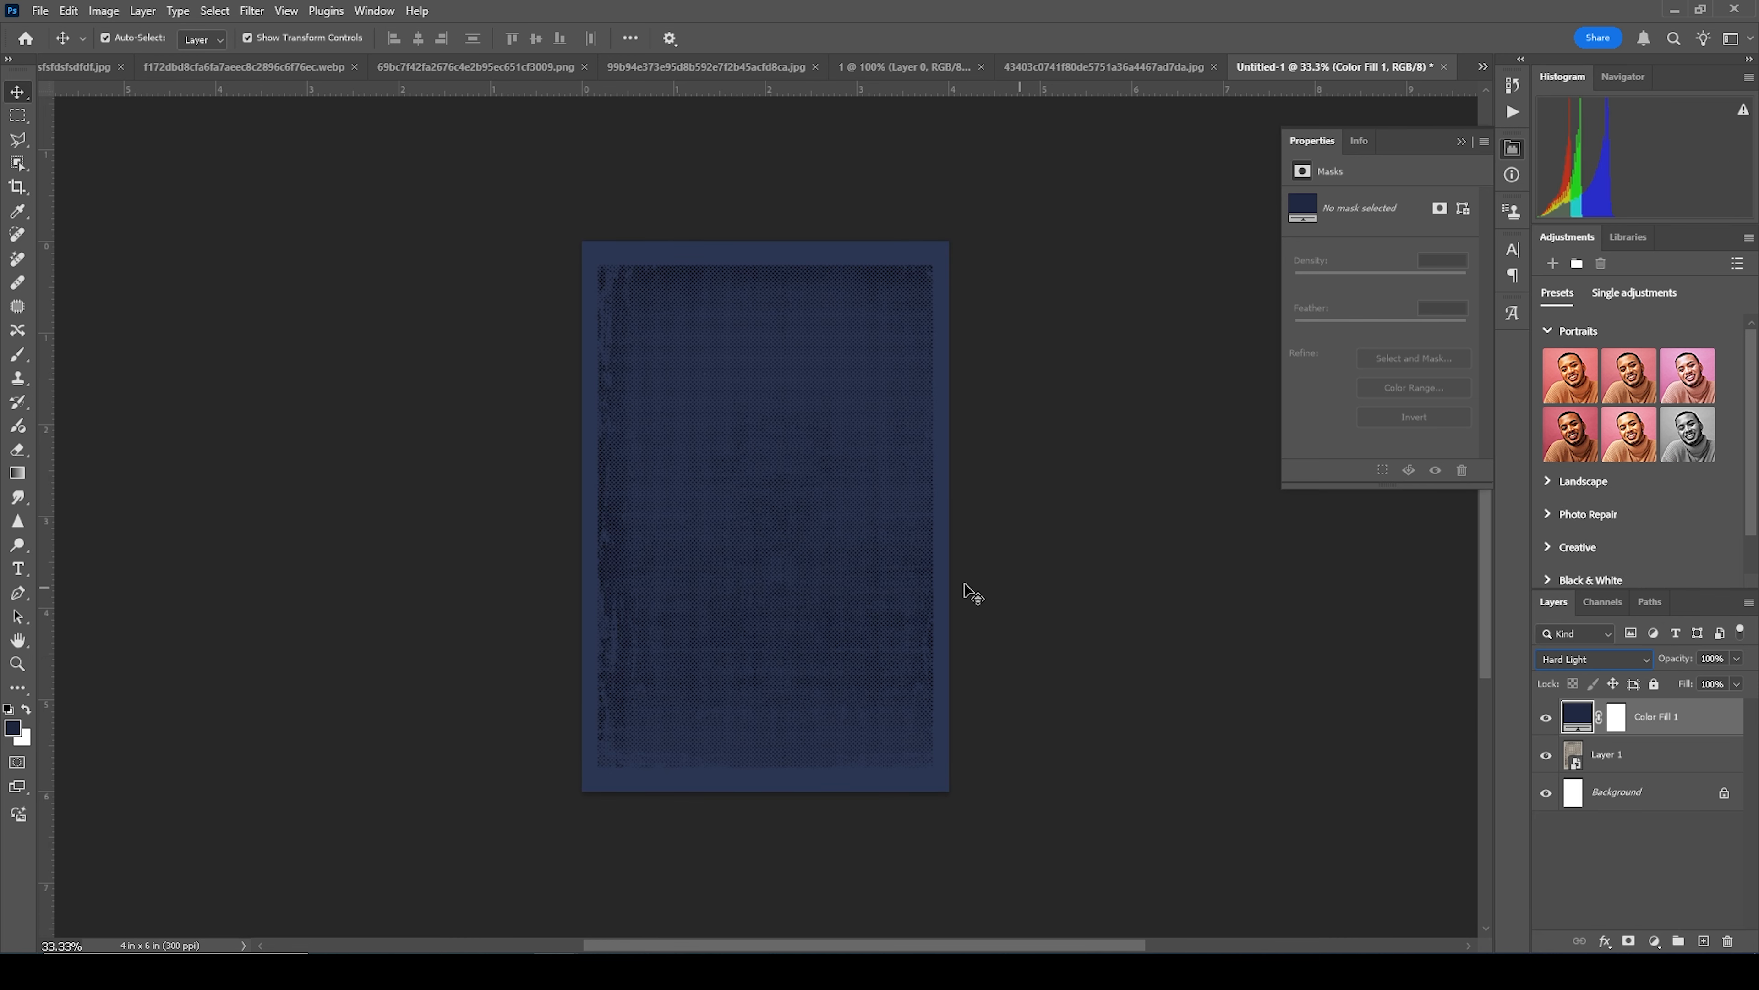
pyautogui.click(1120, 579)
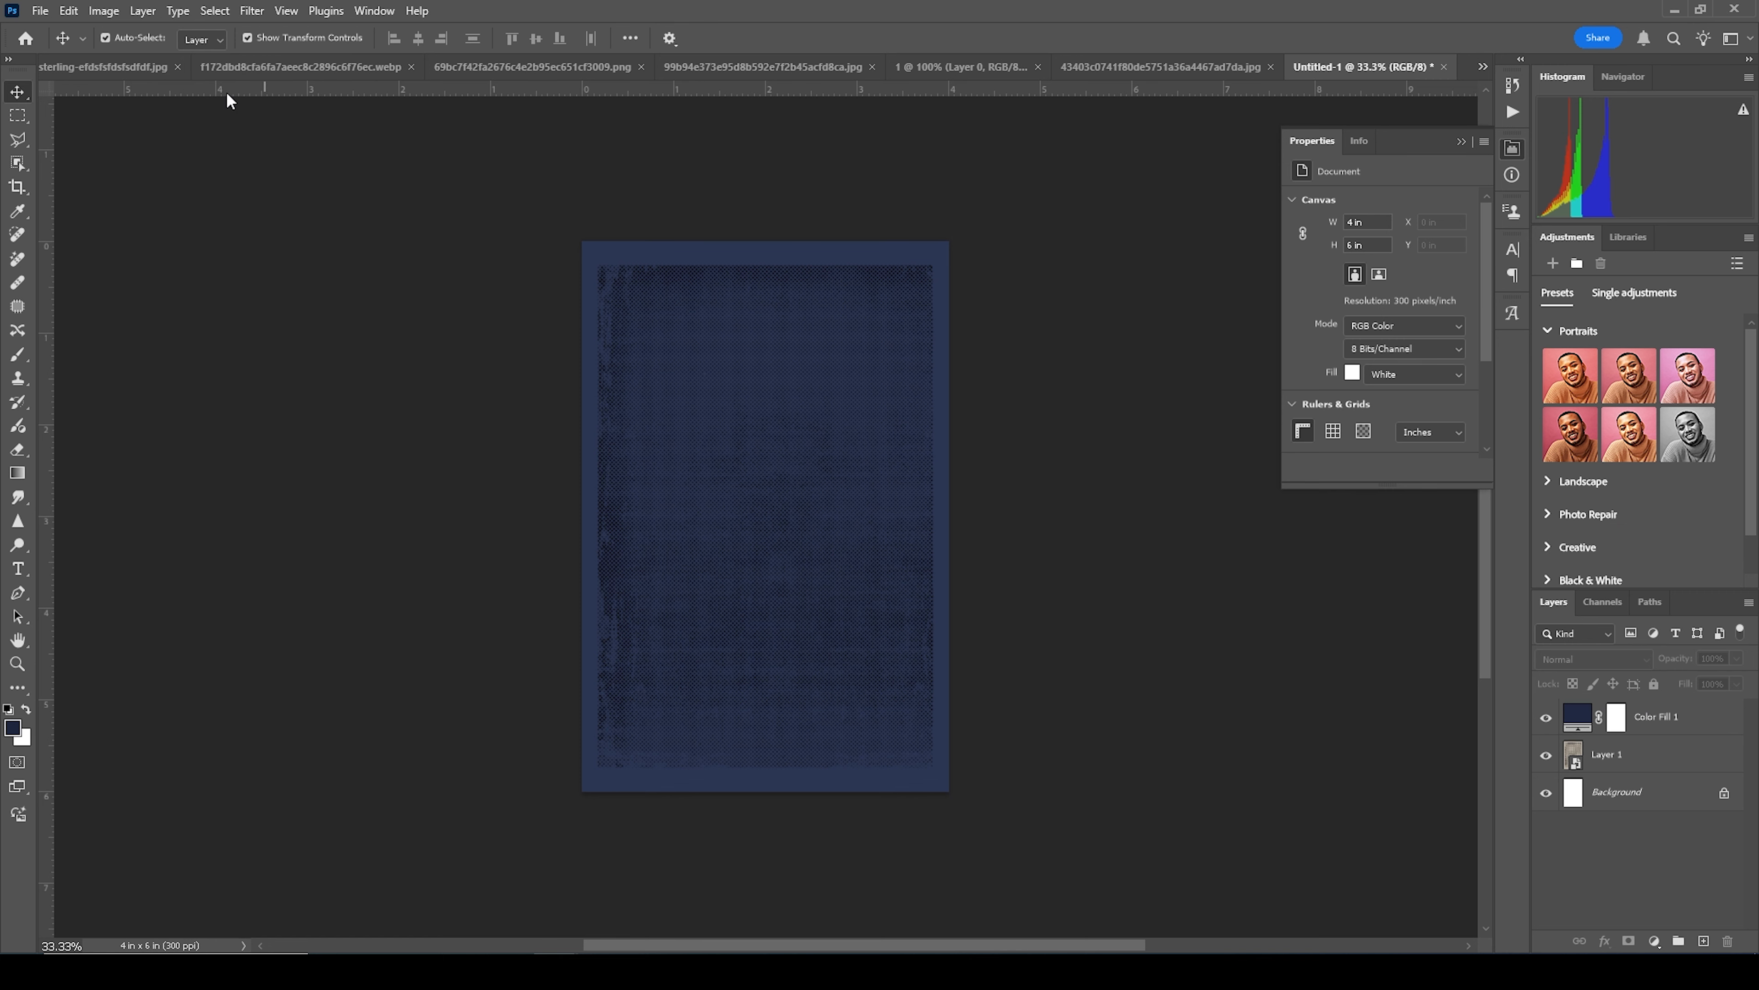
# Step: Copy the laughing player cutout from its open document into the poster and minimize the source window
pyautogui.click(740, 67)
pyautogui.hotkey('ctrl', 'Tab')
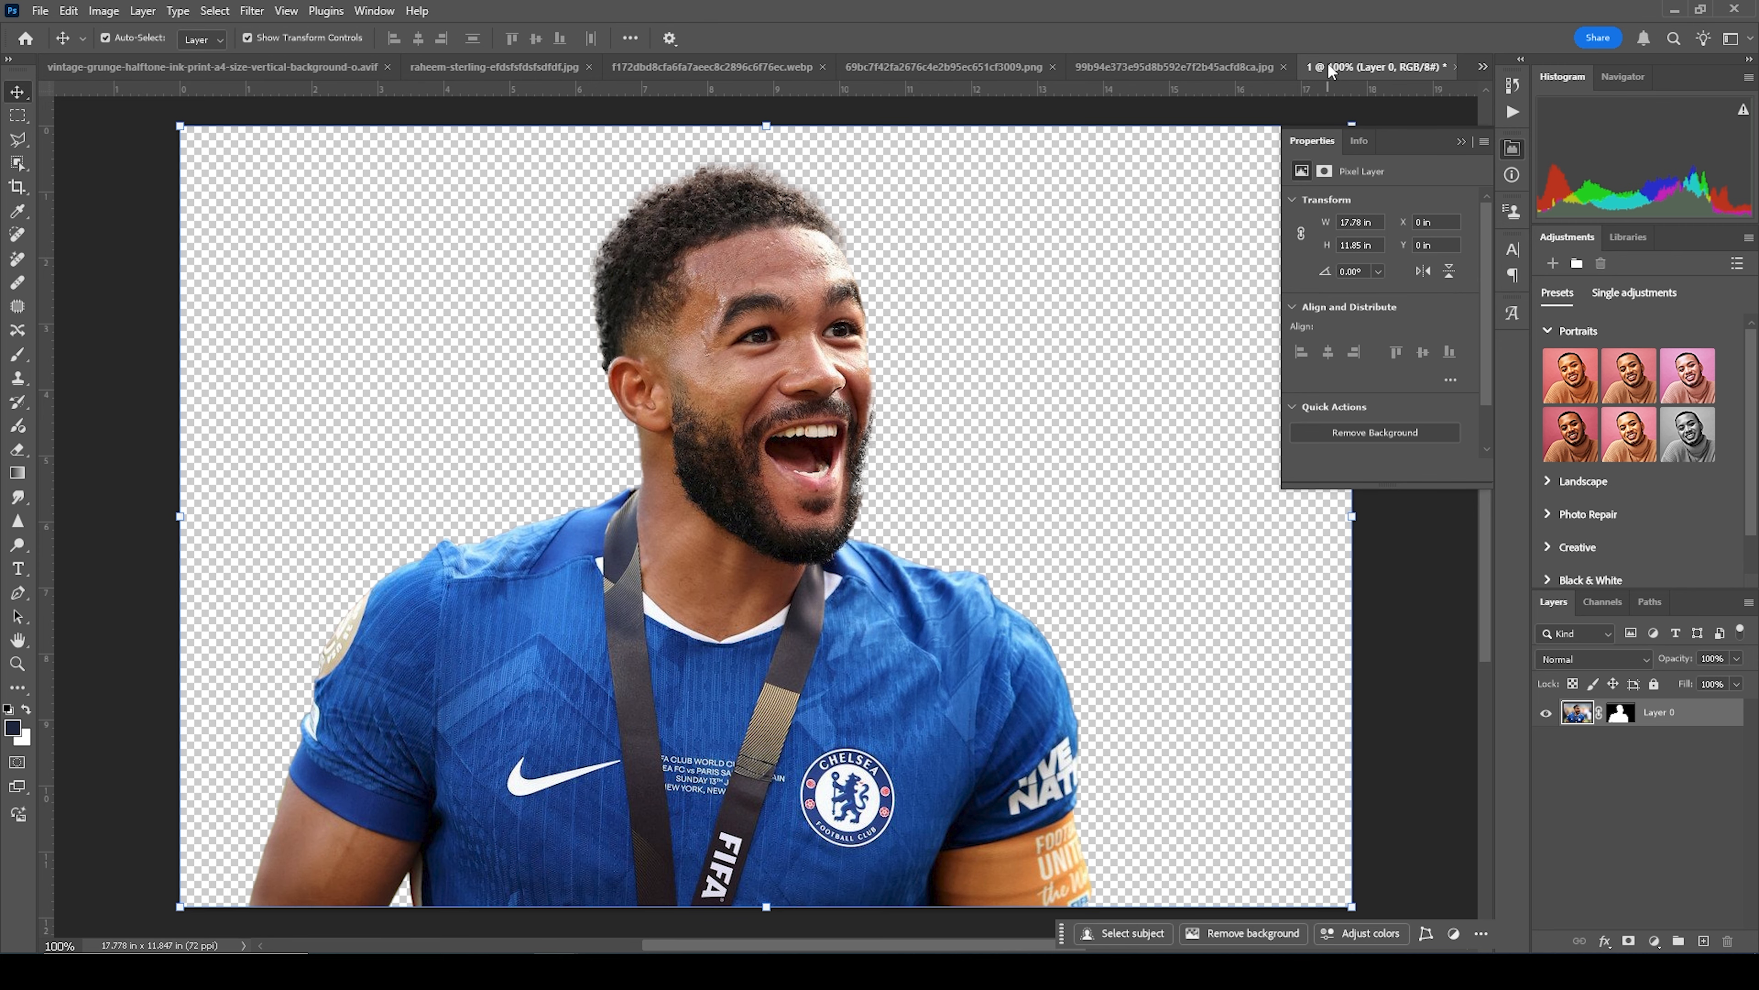
pyautogui.moveTo(1330, 67); pyautogui.dragTo(502, 719)
pyautogui.click(1483, 66)
pyautogui.click(1322, 218)
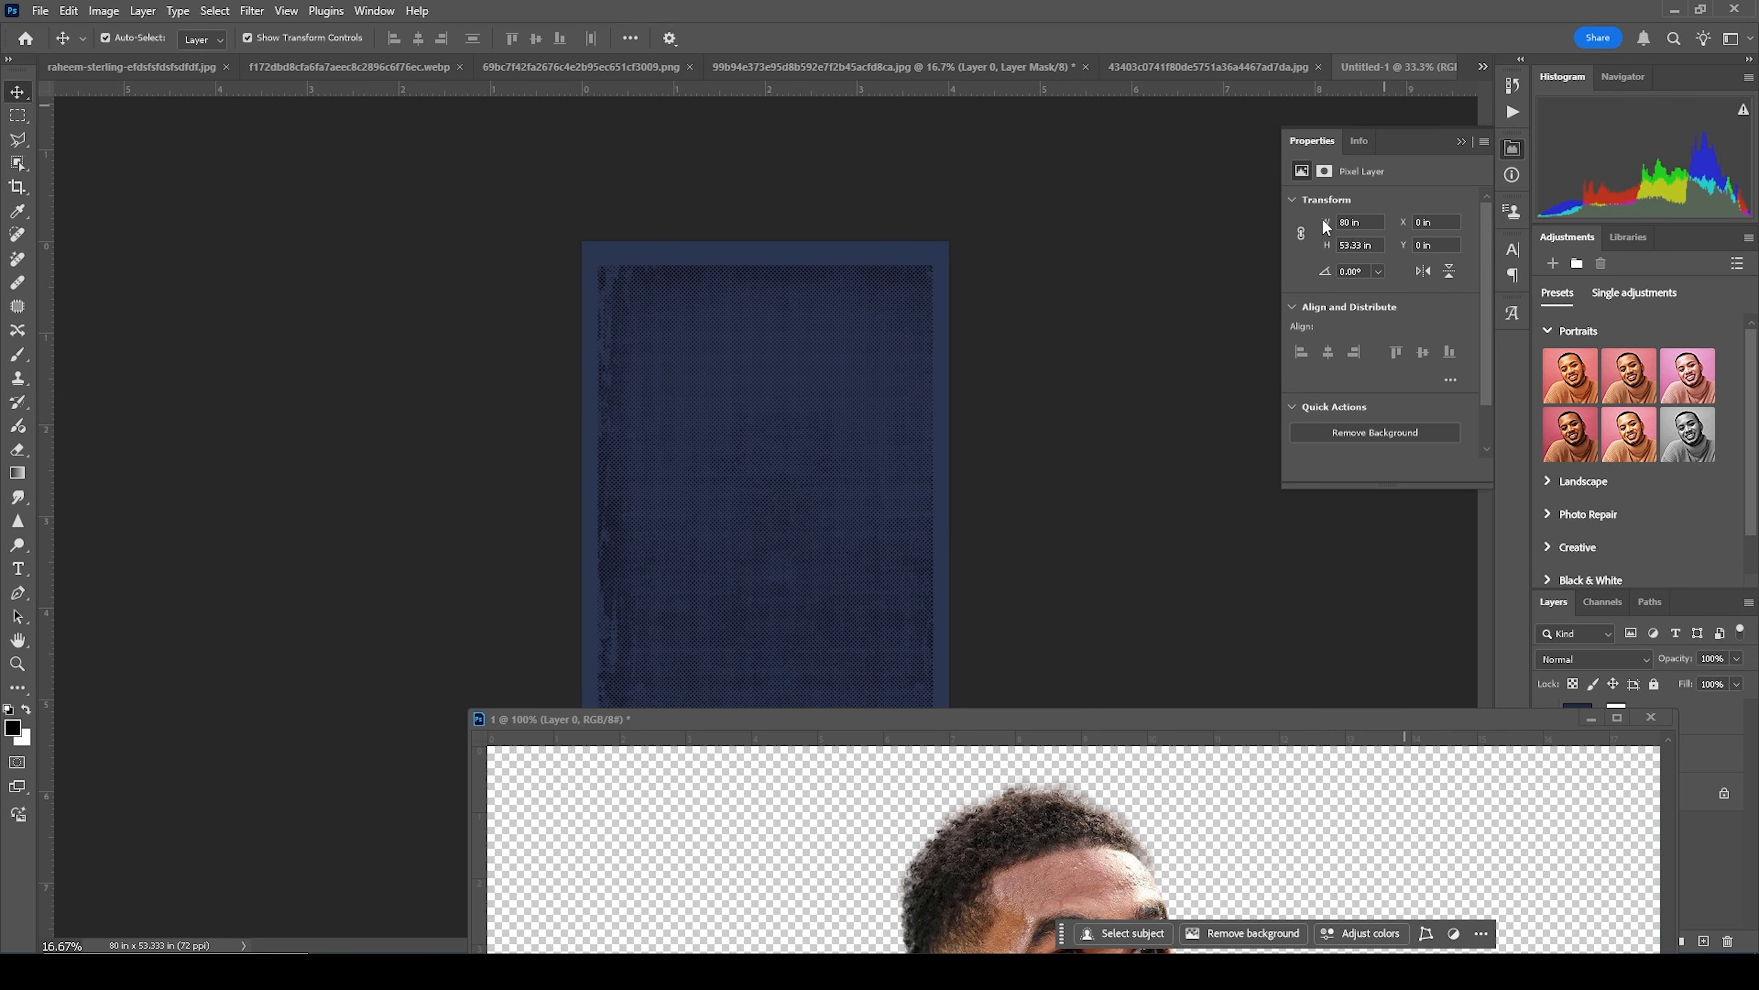
pyautogui.moveTo(1034, 852); pyautogui.dragTo(725, 490)
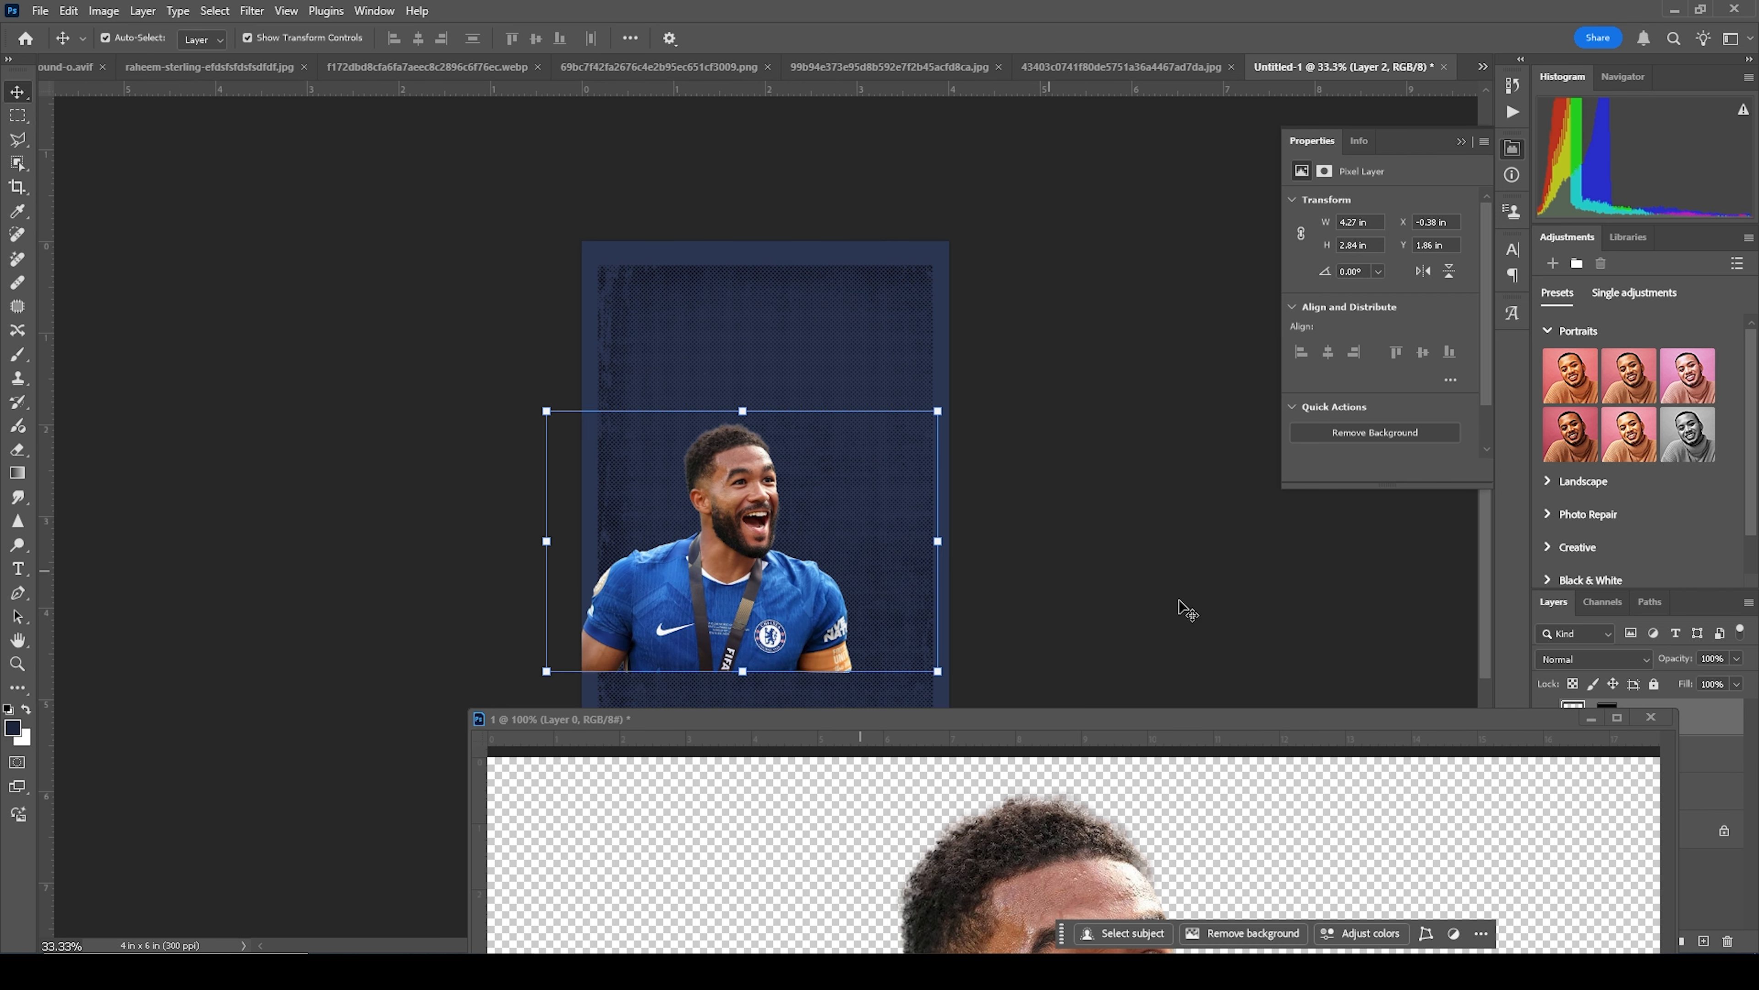
pyautogui.click(1590, 722)
pyautogui.click(1591, 718)
# Step: Rotate the laughing player about 10° clockwise, enlarge the cutout slightly and position it across the poster's lower half
pyautogui.click(730, 491)
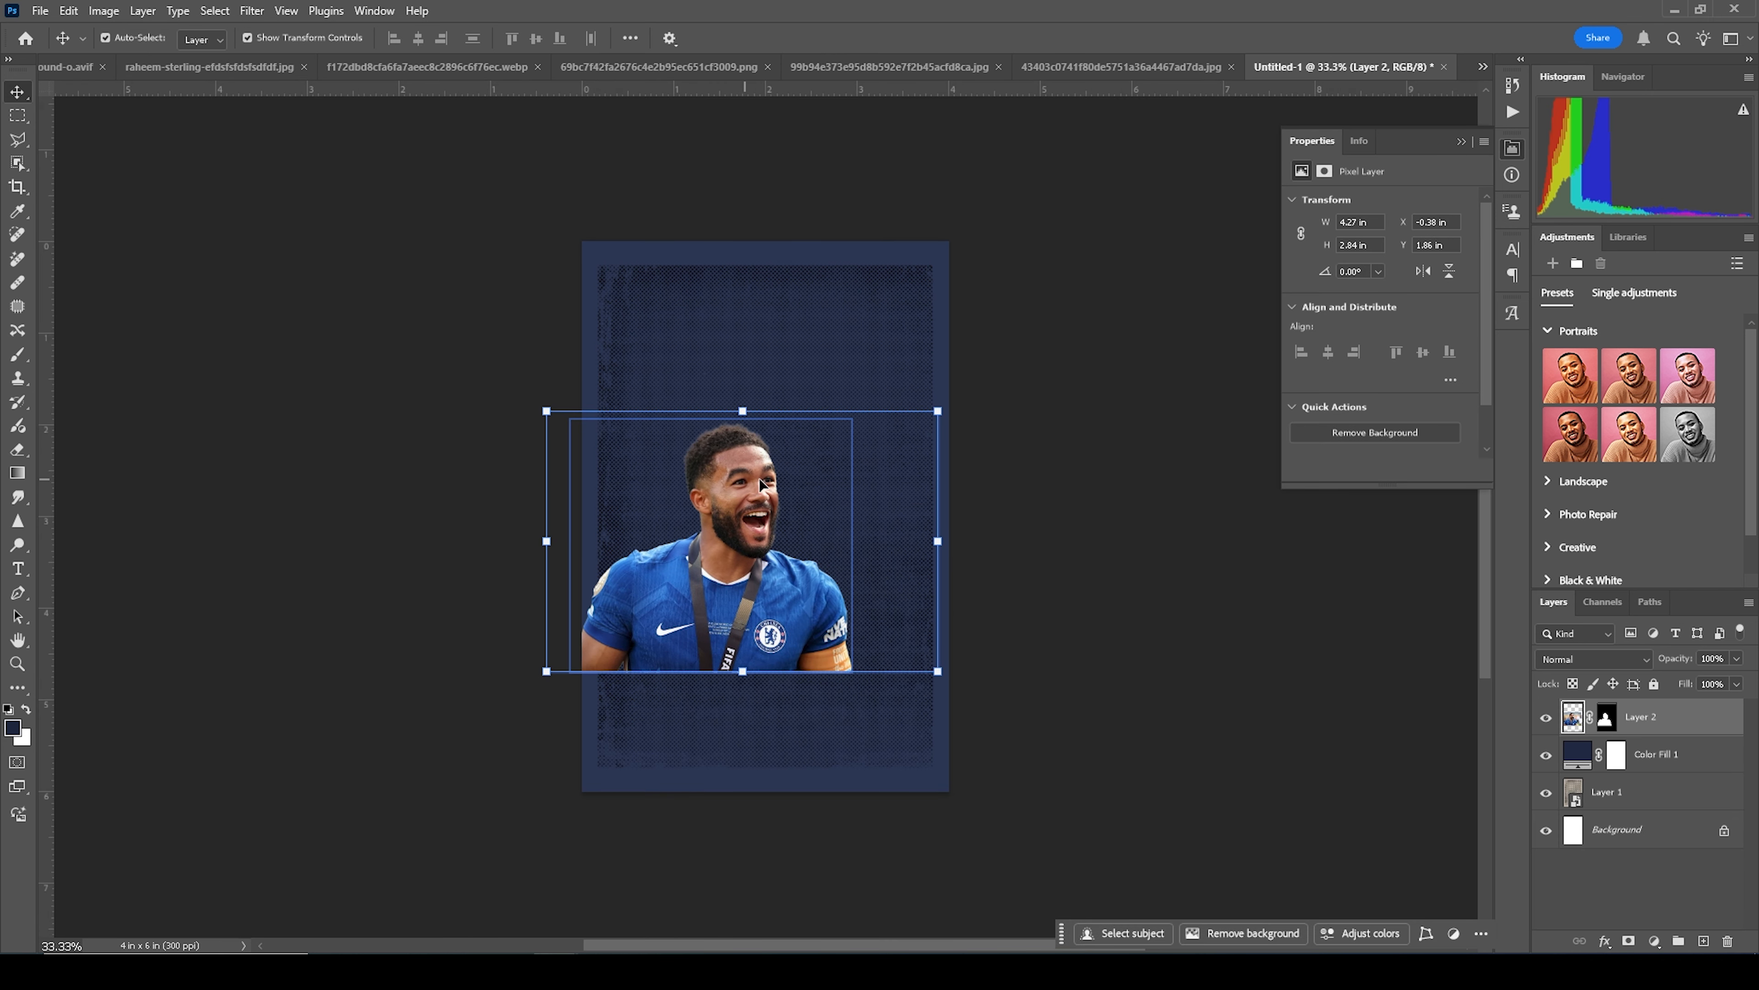
pyautogui.moveTo(948, 400); pyautogui.dragTo(990, 408)
pyautogui.moveTo(763, 618); pyautogui.dragTo(825, 734)
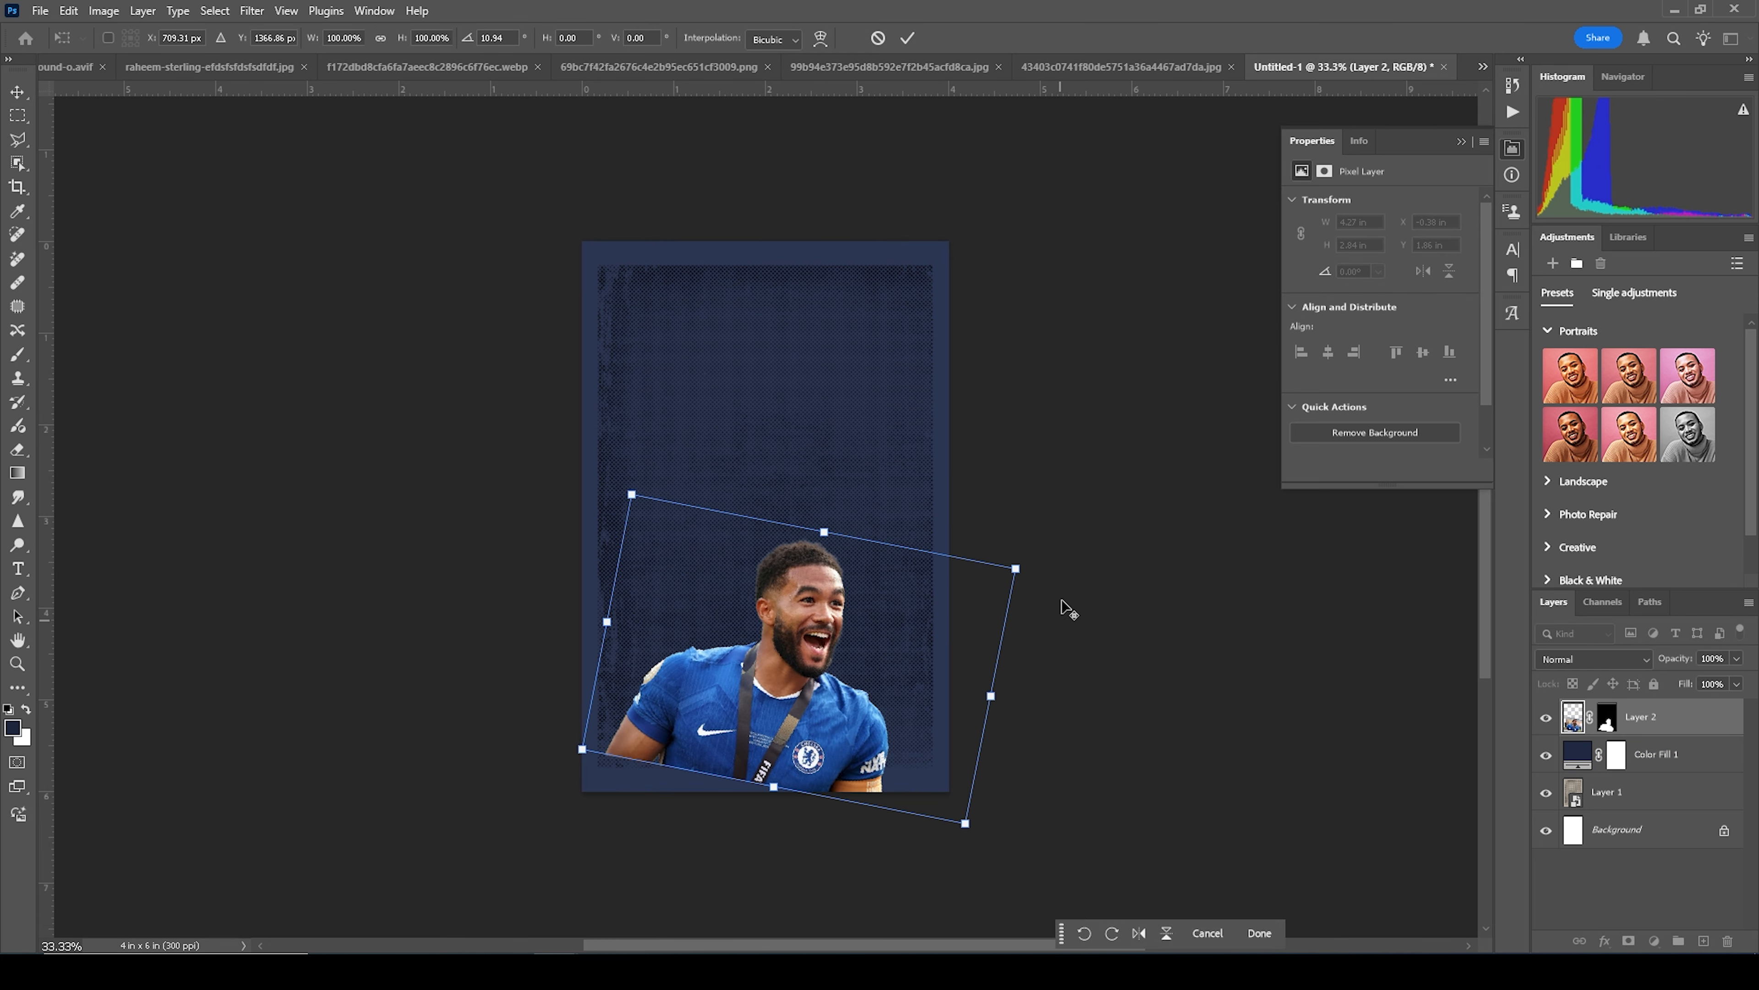
pyautogui.moveTo(1019, 565); pyautogui.dragTo(1049, 546)
pyautogui.moveTo(791, 657); pyautogui.dragTo(785, 617)
pyautogui.moveTo(1089, 523); pyautogui.dragTo(1084, 517)
pyautogui.moveTo(846, 595); pyautogui.dragTo(843, 574)
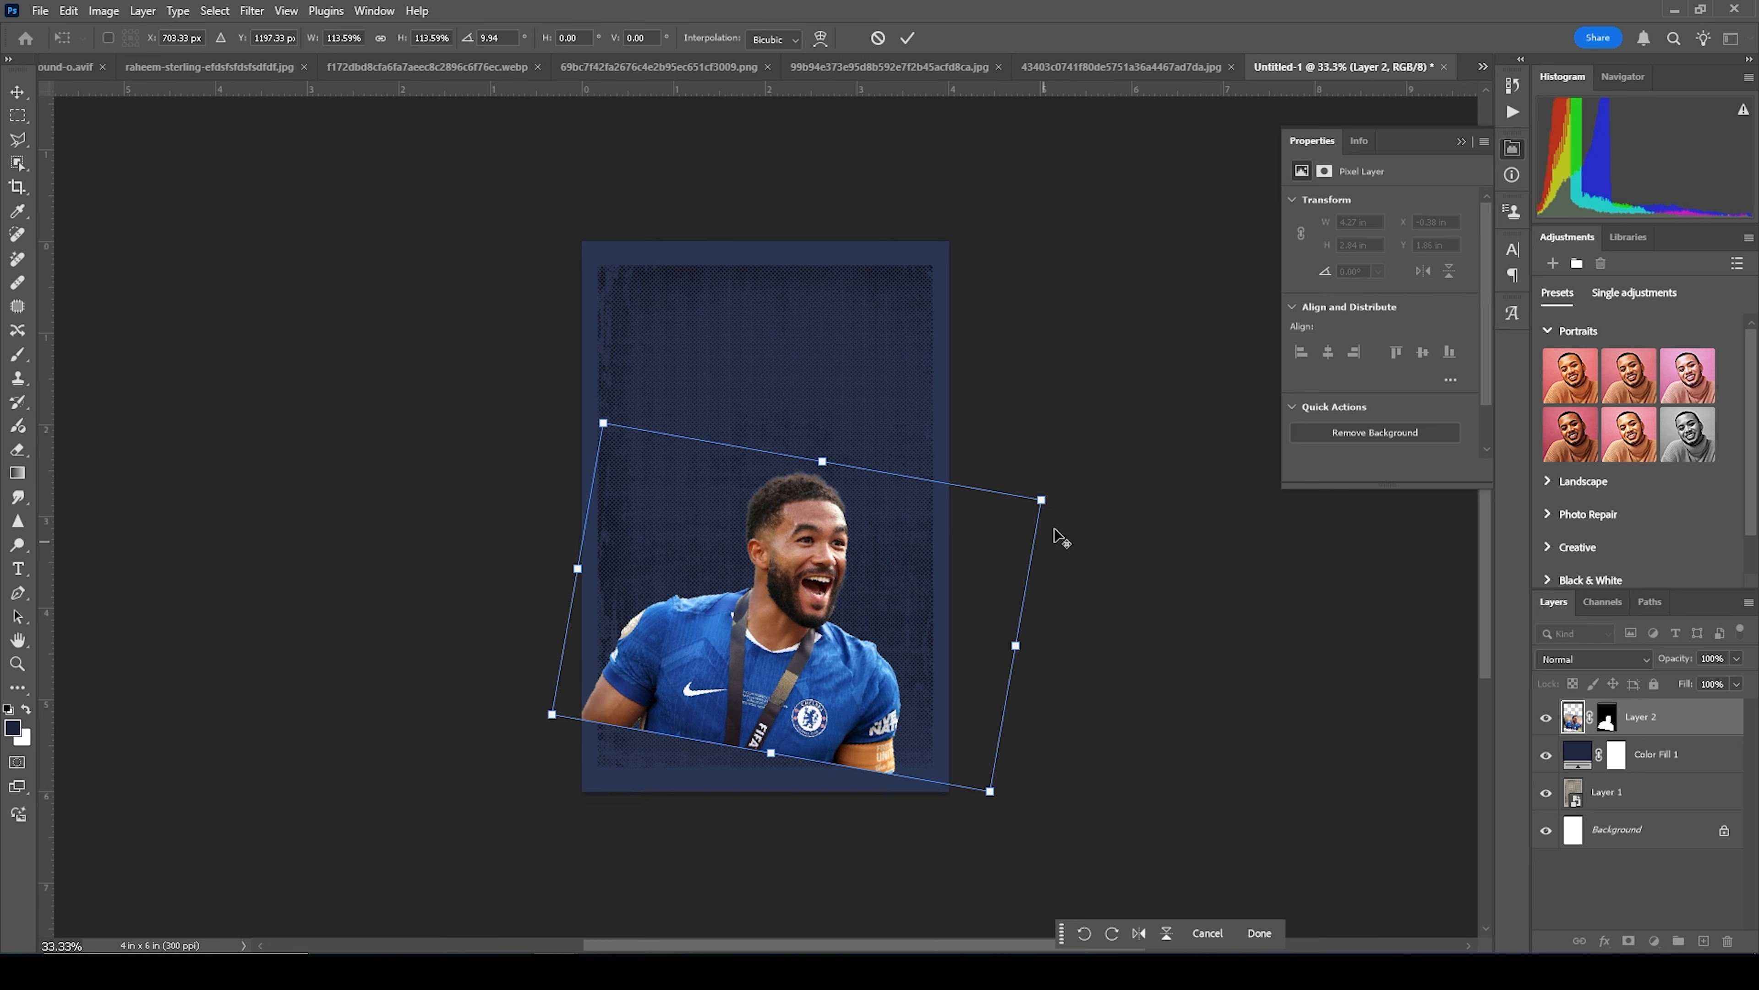
pyautogui.moveTo(1043, 504)
pyautogui.mouseDown()
pyautogui.moveTo(1053, 487)
pyautogui.moveTo(1073, 499)
pyautogui.mouseUp()
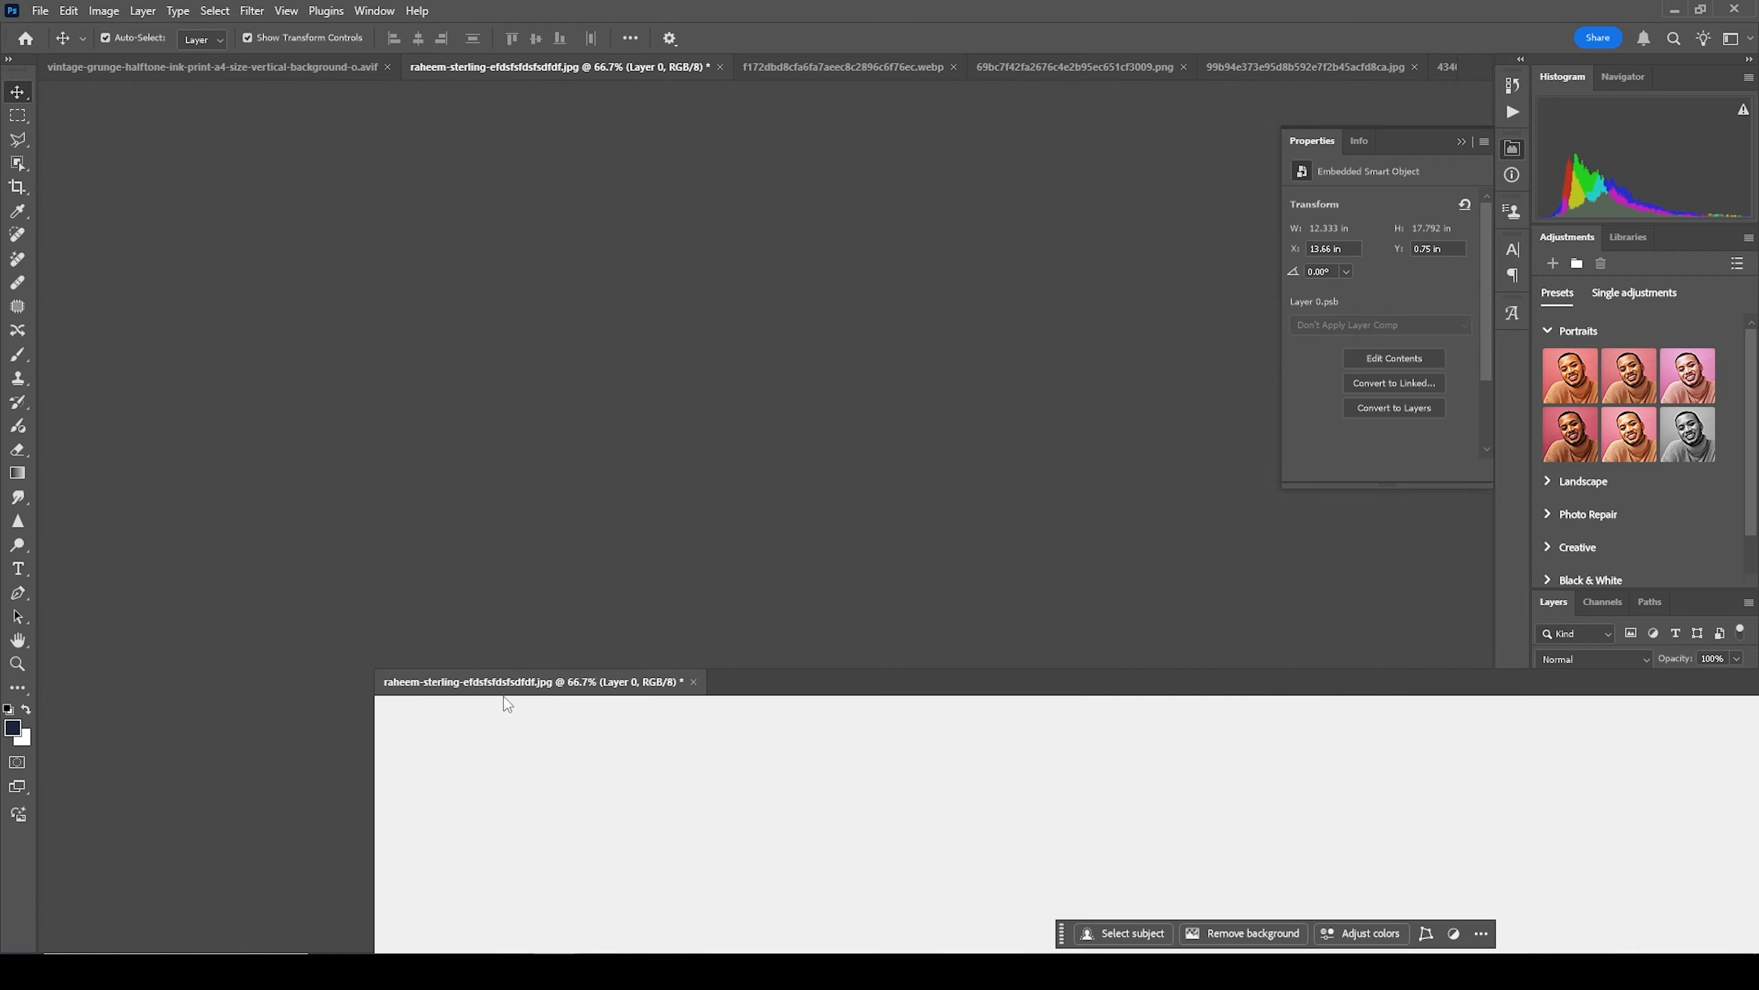
# Step: Copy the shouting player cutout into the poster and move its layer directly below the laughing player's layer
pyautogui.moveTo(503, 696); pyautogui.dragTo(516, 770)
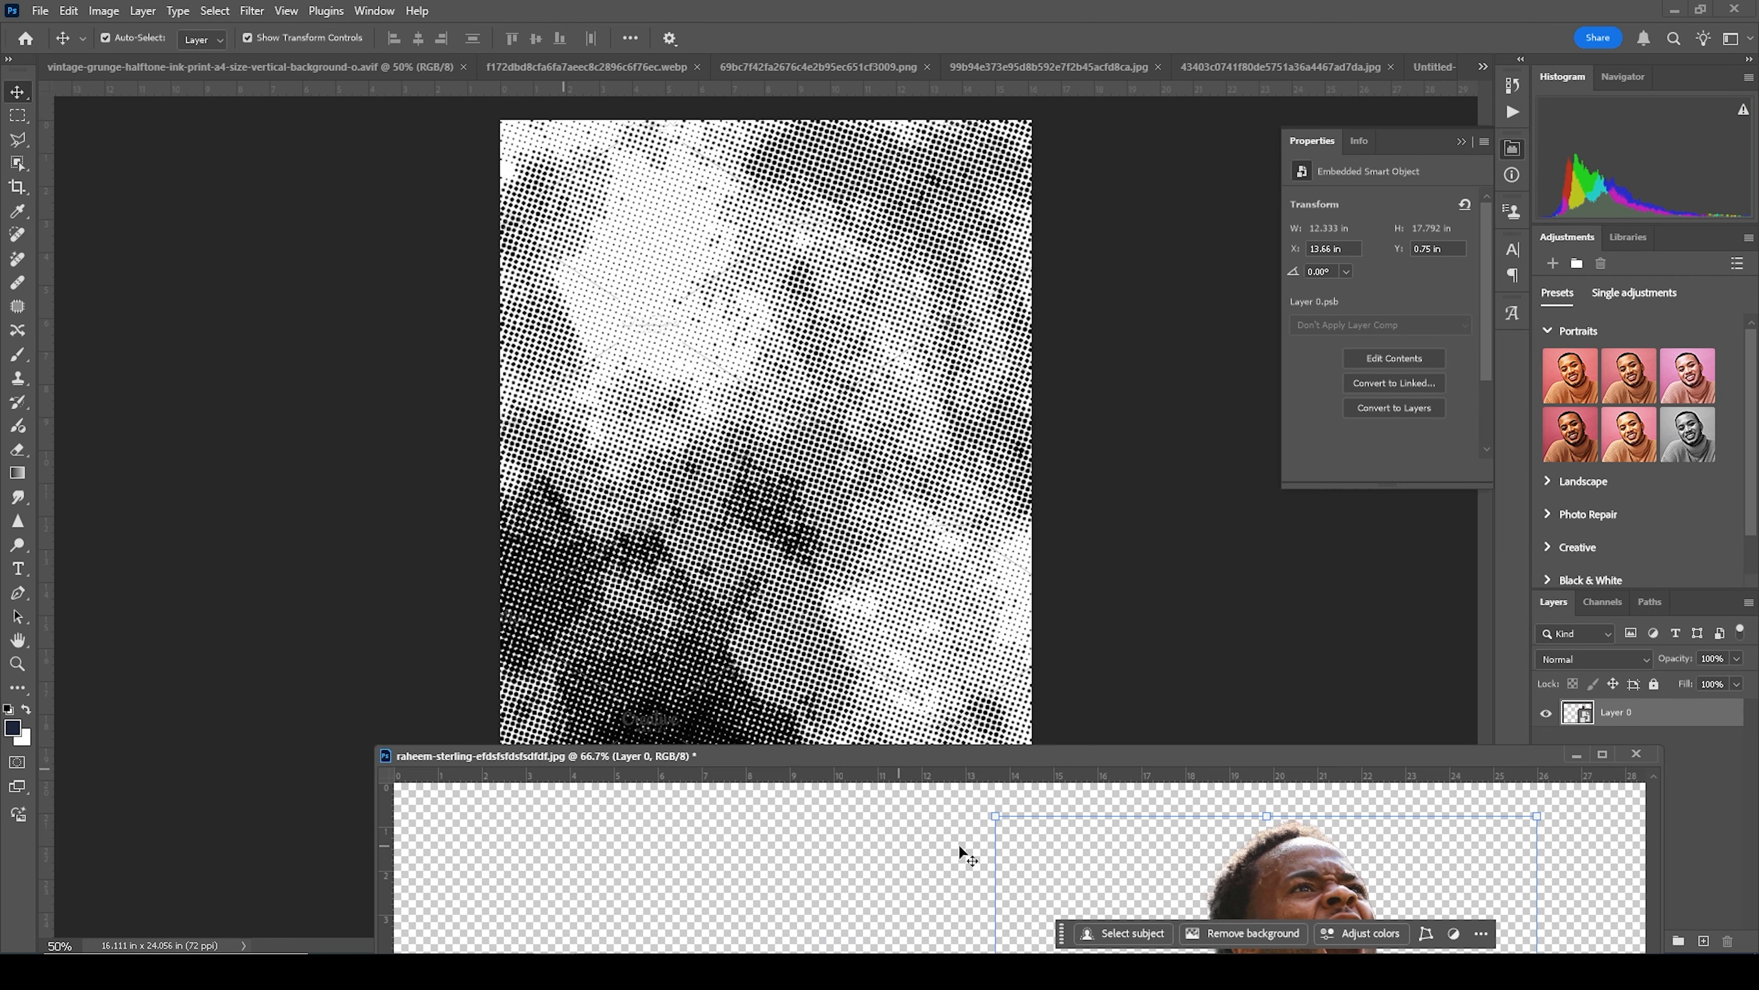
pyautogui.click(1444, 69)
pyautogui.moveTo(1306, 870); pyautogui.dragTo(734, 431)
pyautogui.click(1581, 764)
pyautogui.click(1578, 755)
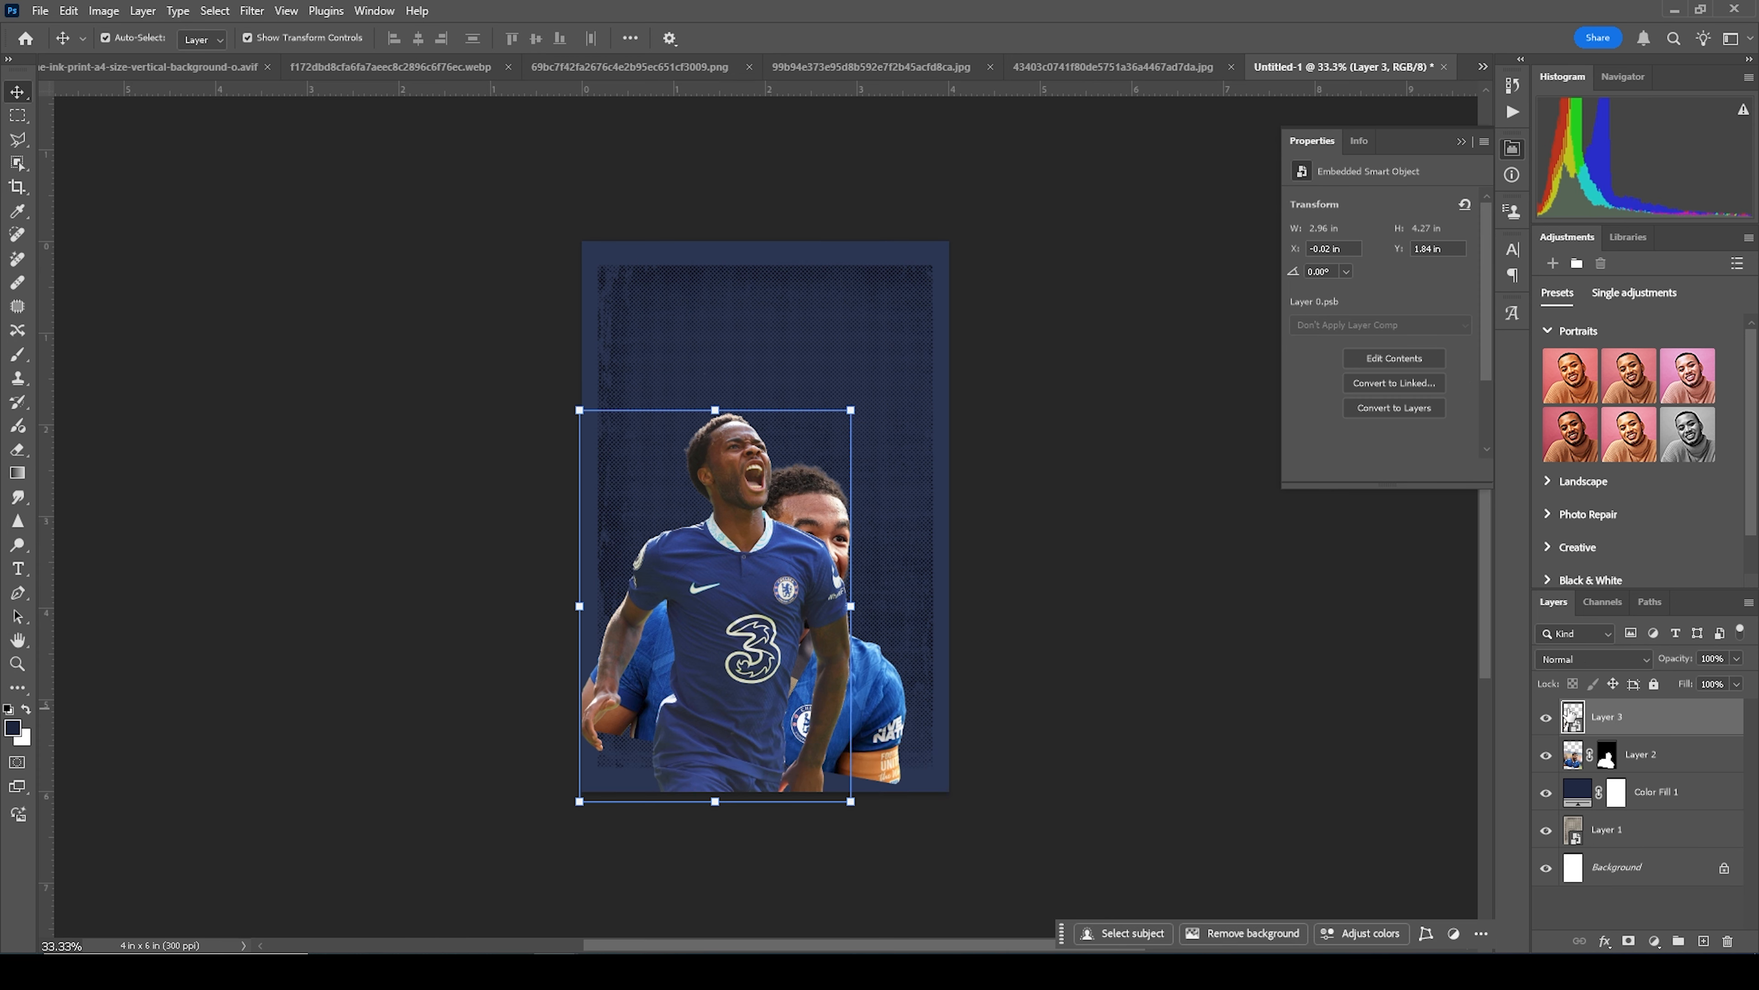
pyautogui.moveTo(1571, 714); pyautogui.dragTo(1586, 773)
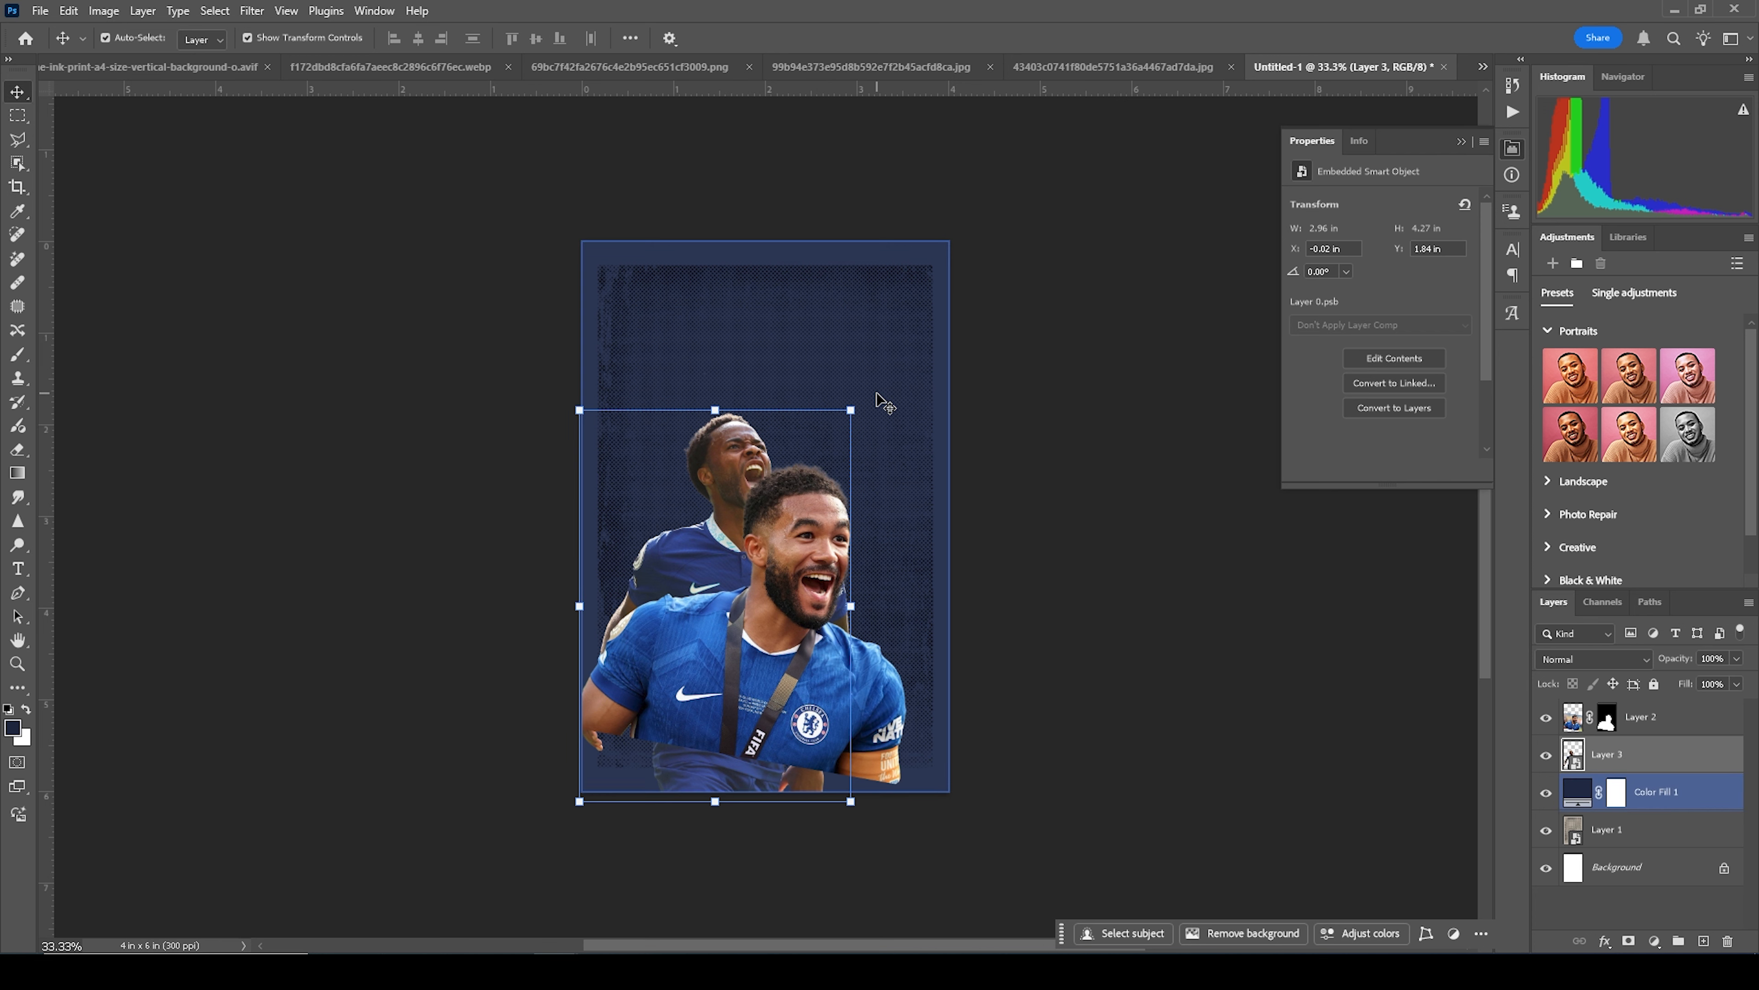
# Step: Rotate the shouting player about 10° clockwise, scale the cutout down and place it behind the laughing player's shoulder at the canvas's left edge
pyautogui.moveTo(849, 395); pyautogui.dragTo(851, 450)
pyautogui.moveTo(733, 477); pyautogui.dragTo(646, 467)
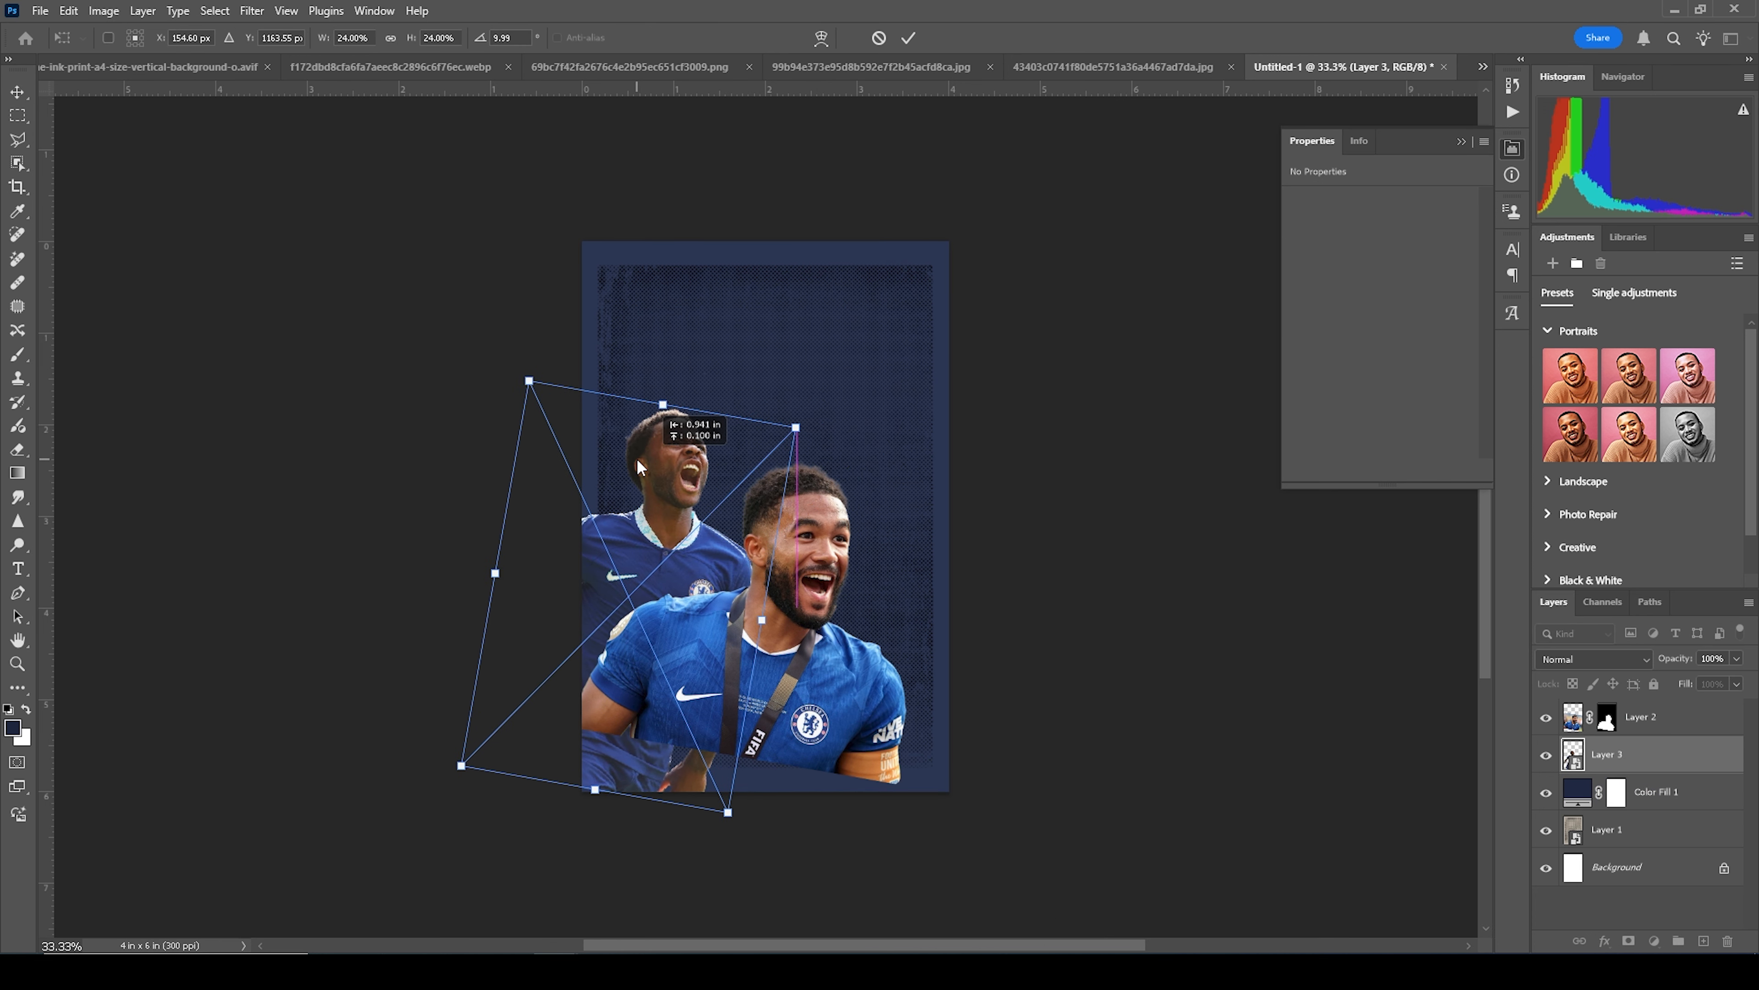
pyautogui.moveTo(796, 427); pyautogui.dragTo(764, 460)
pyautogui.moveTo(690, 571); pyautogui.dragTo(704, 598)
pyautogui.press('Return')
pyautogui.click(1172, 635)
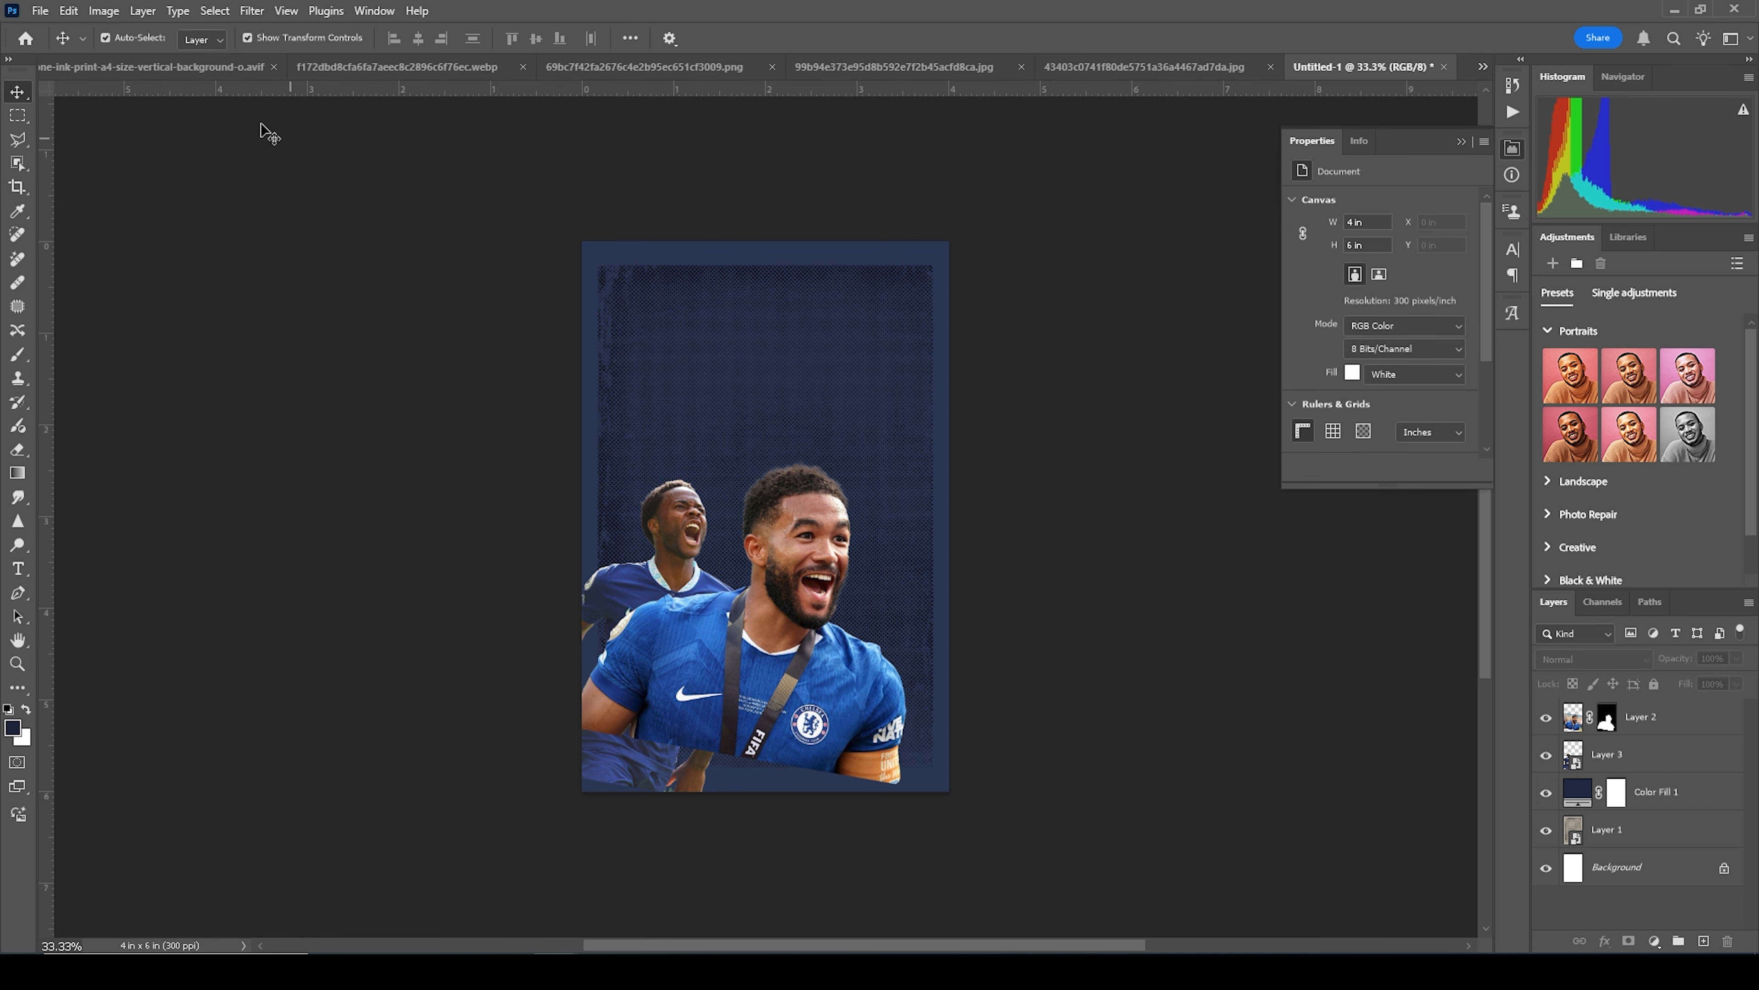
# Step: Copy the player cutout with one hand at the chest from its open document into the poster and minimize the source window
pyautogui.click(594, 68)
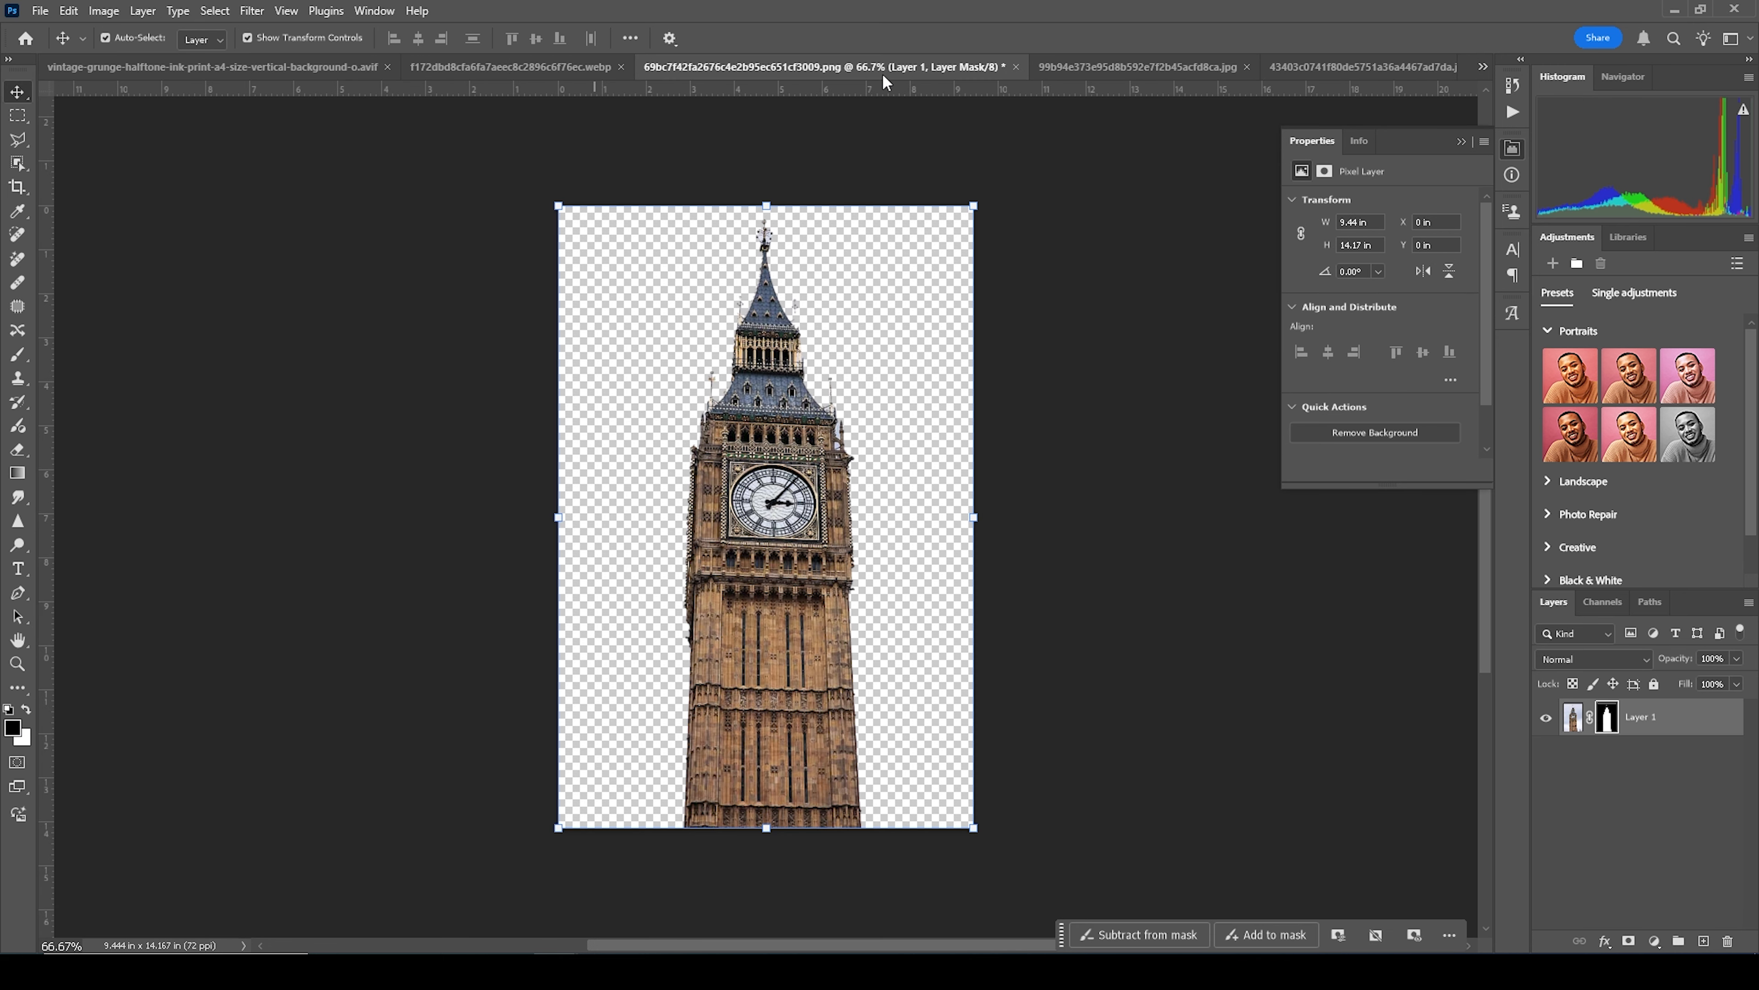
pyautogui.click(1118, 68)
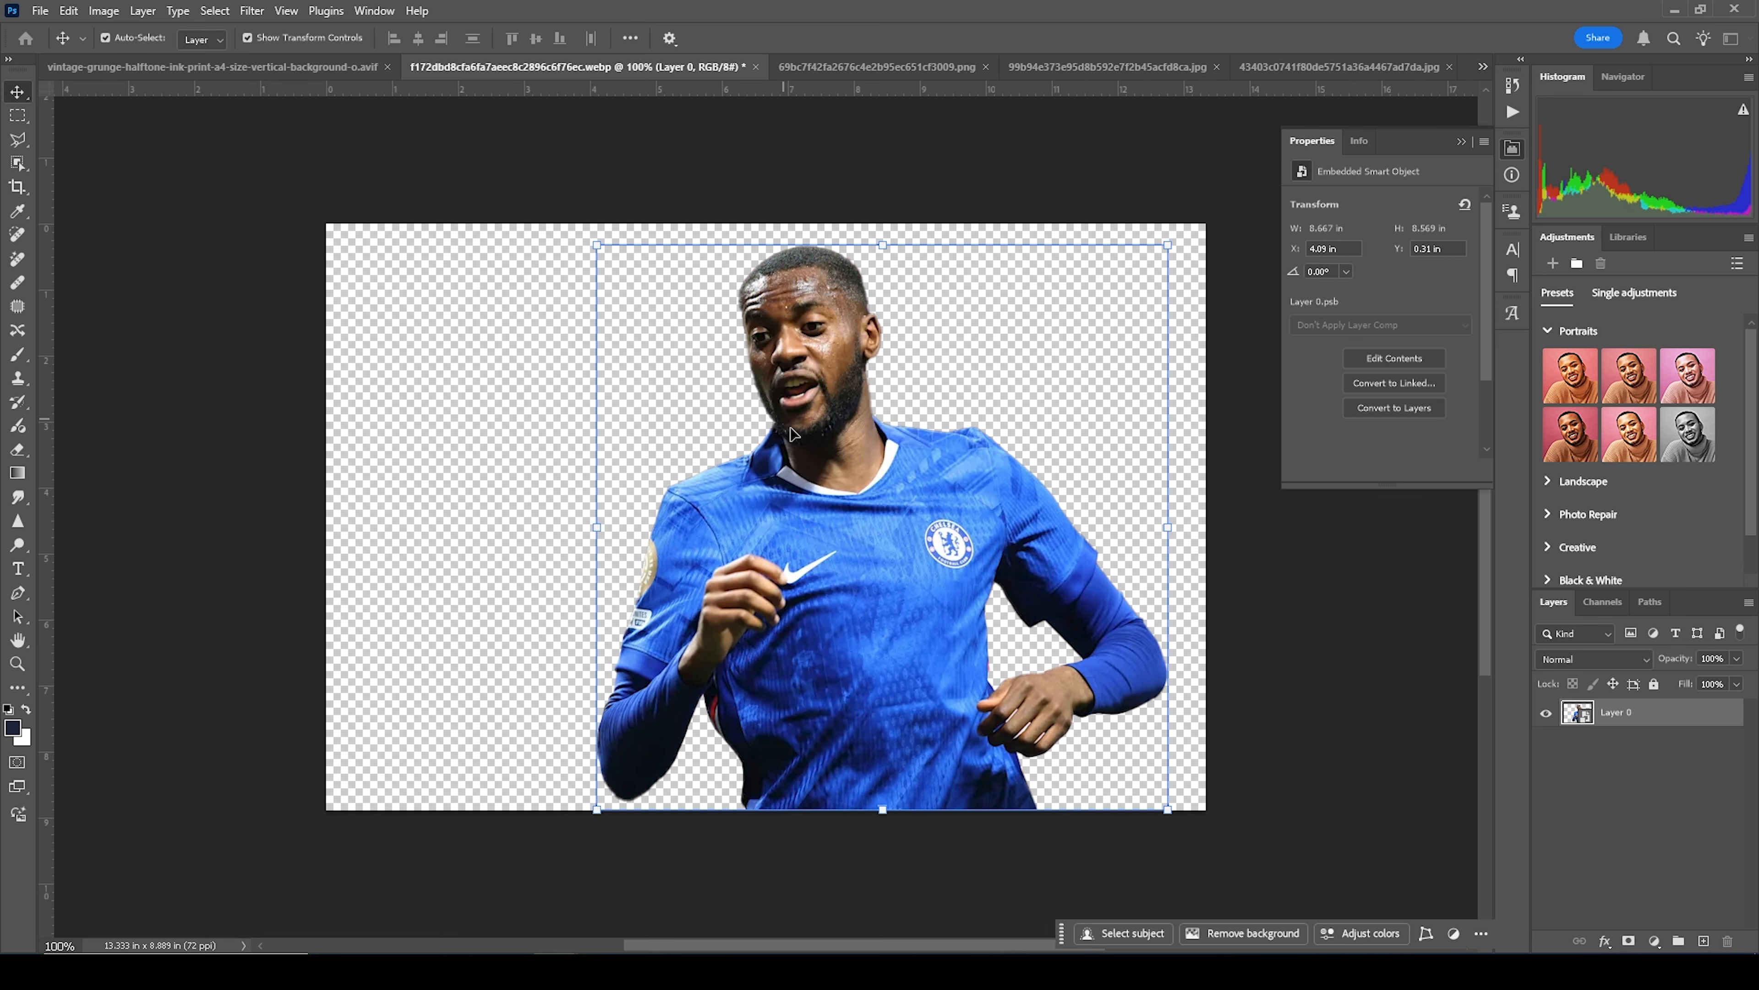
pyautogui.moveTo(834, 327); pyautogui.dragTo(839, 315)
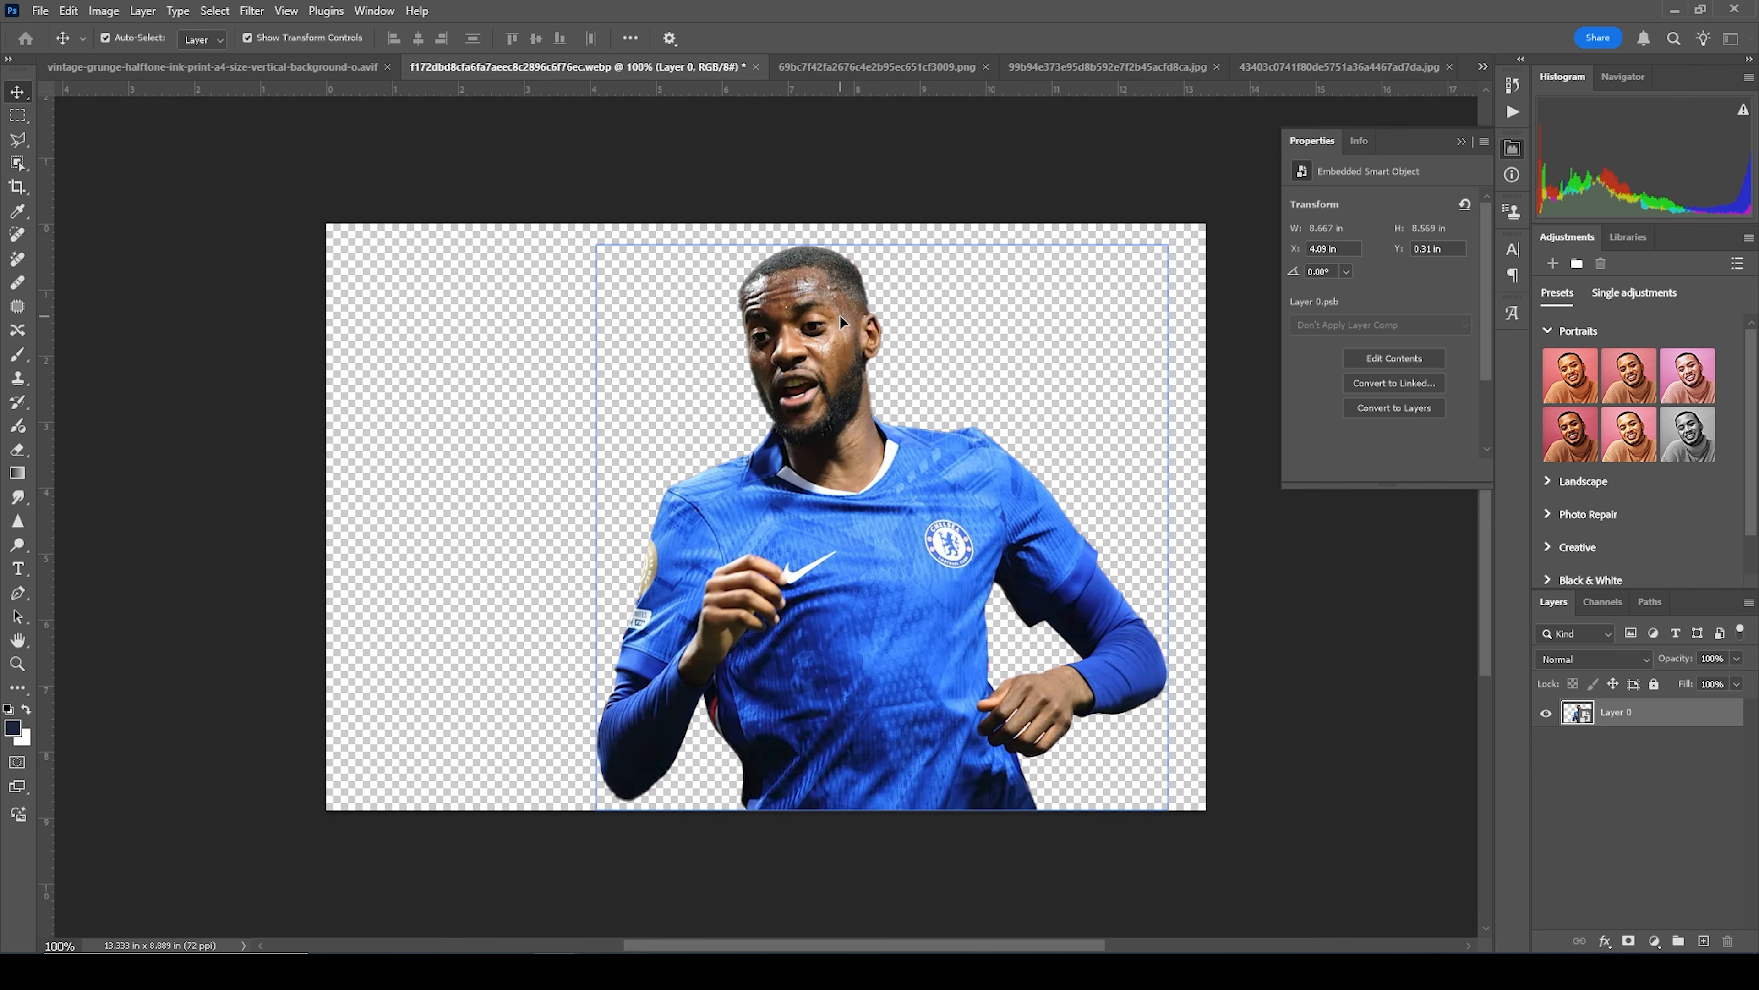
pyautogui.moveTo(703, 68); pyautogui.dragTo(636, 703)
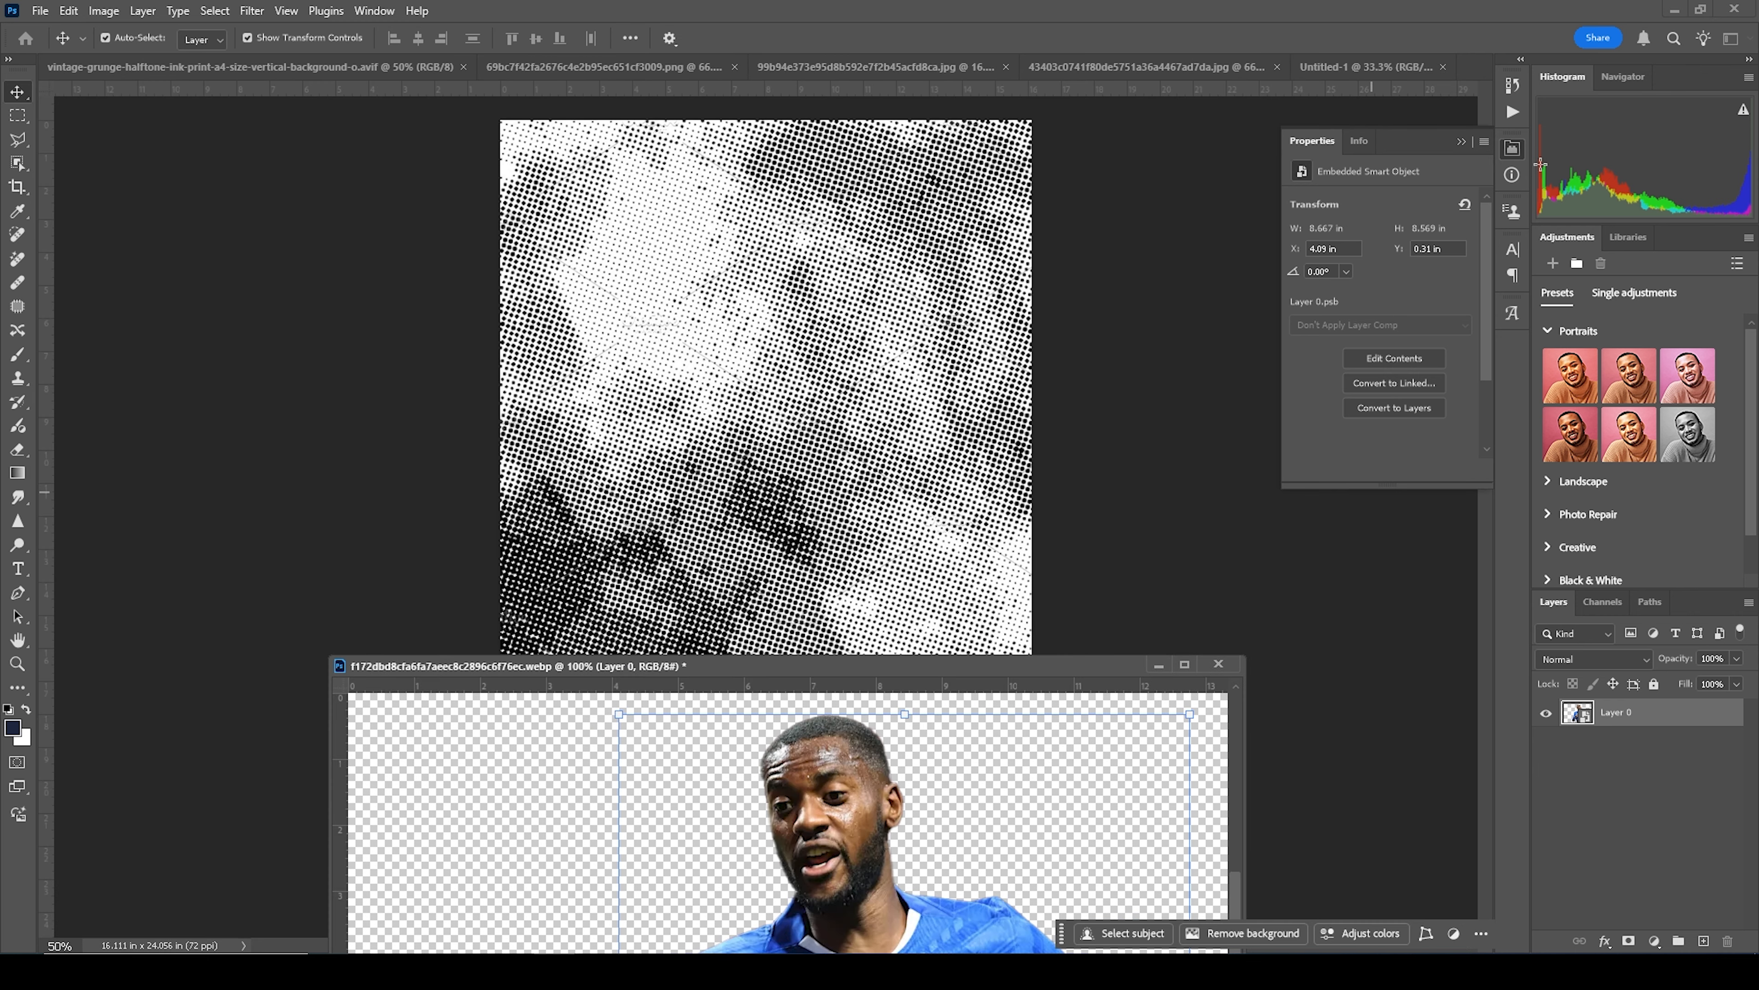
pyautogui.click(1359, 69)
pyautogui.moveTo(867, 793); pyautogui.dragTo(756, 600)
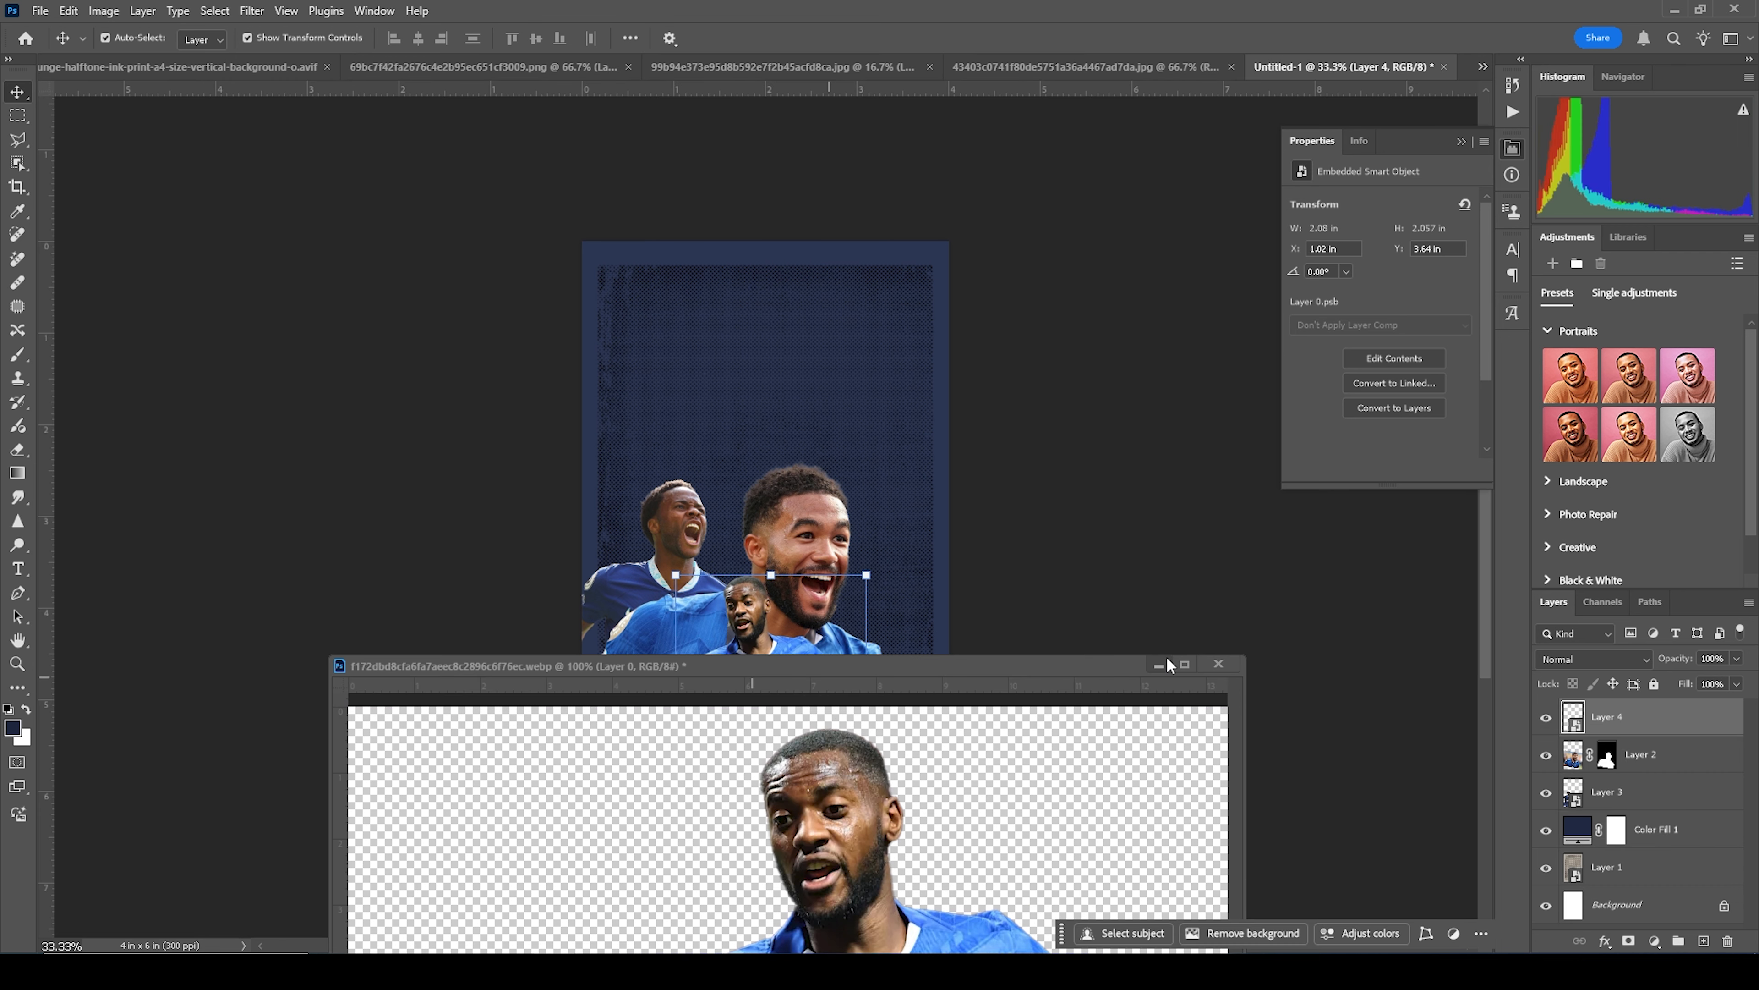
pyautogui.click(1163, 659)
# Step: Flip the third player horizontally, then enlarge, slightly rotate and position the cutout in the poster's lower-left corner
pyautogui.moveTo(743, 633); pyautogui.dragTo(706, 642)
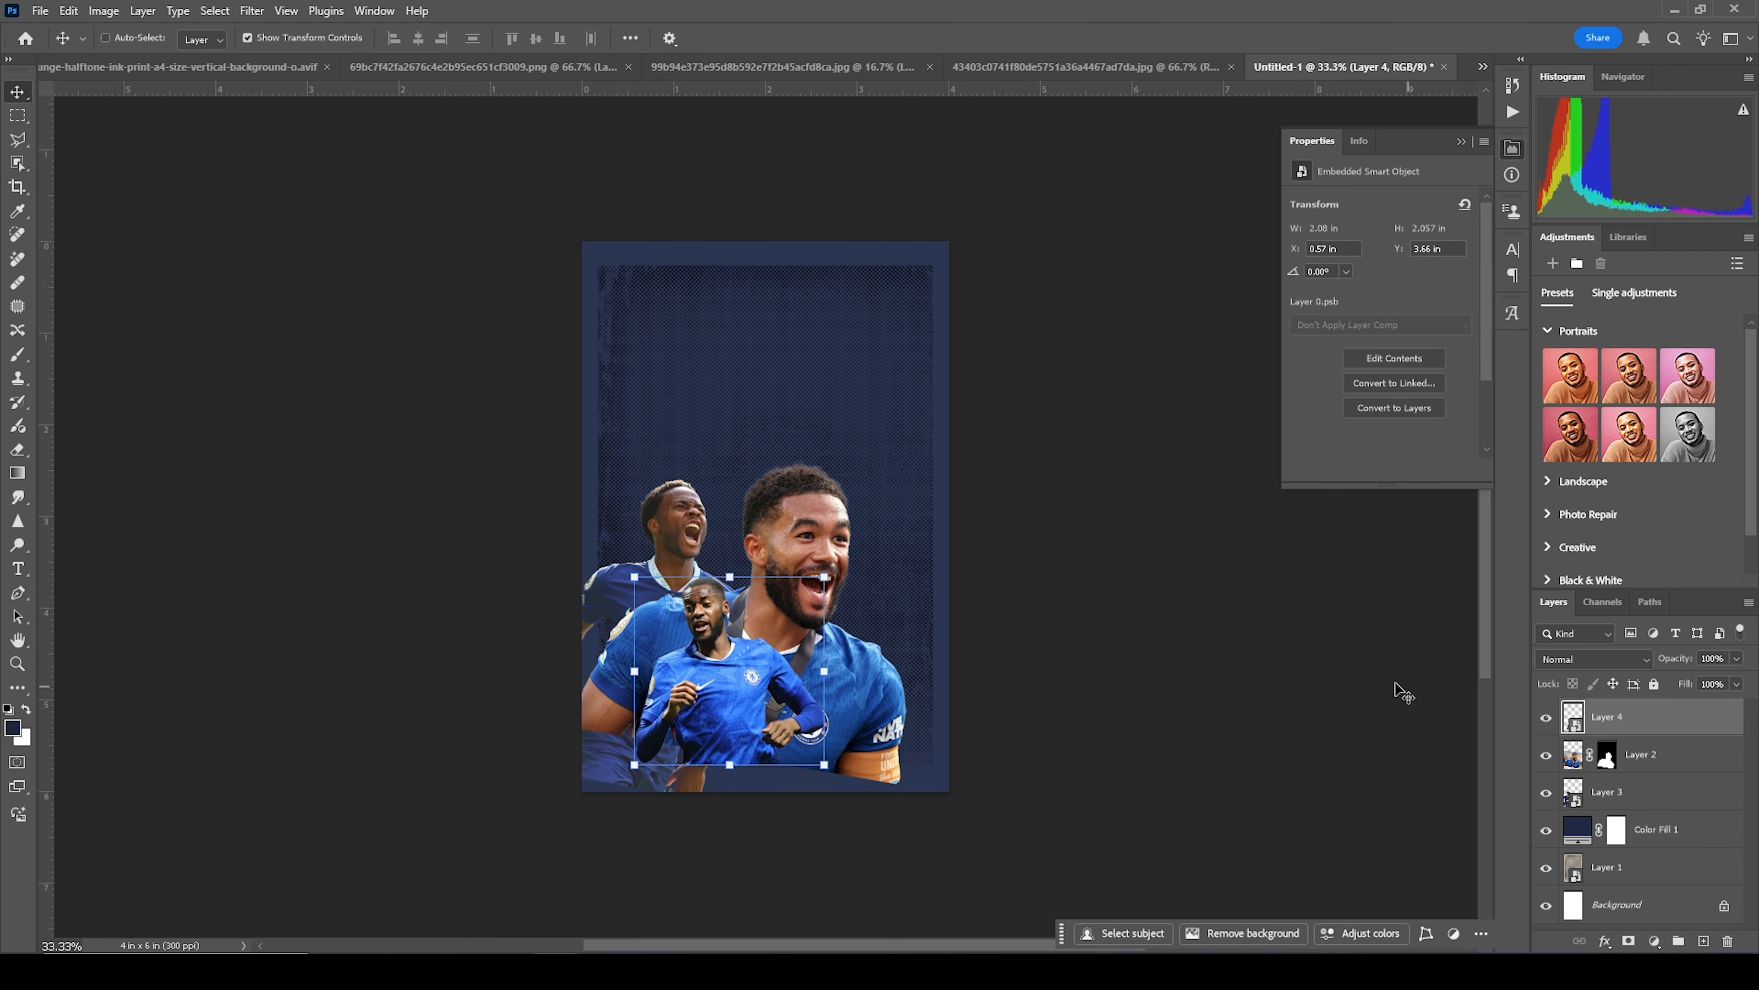
pyautogui.hotkey('ctrl', 't')
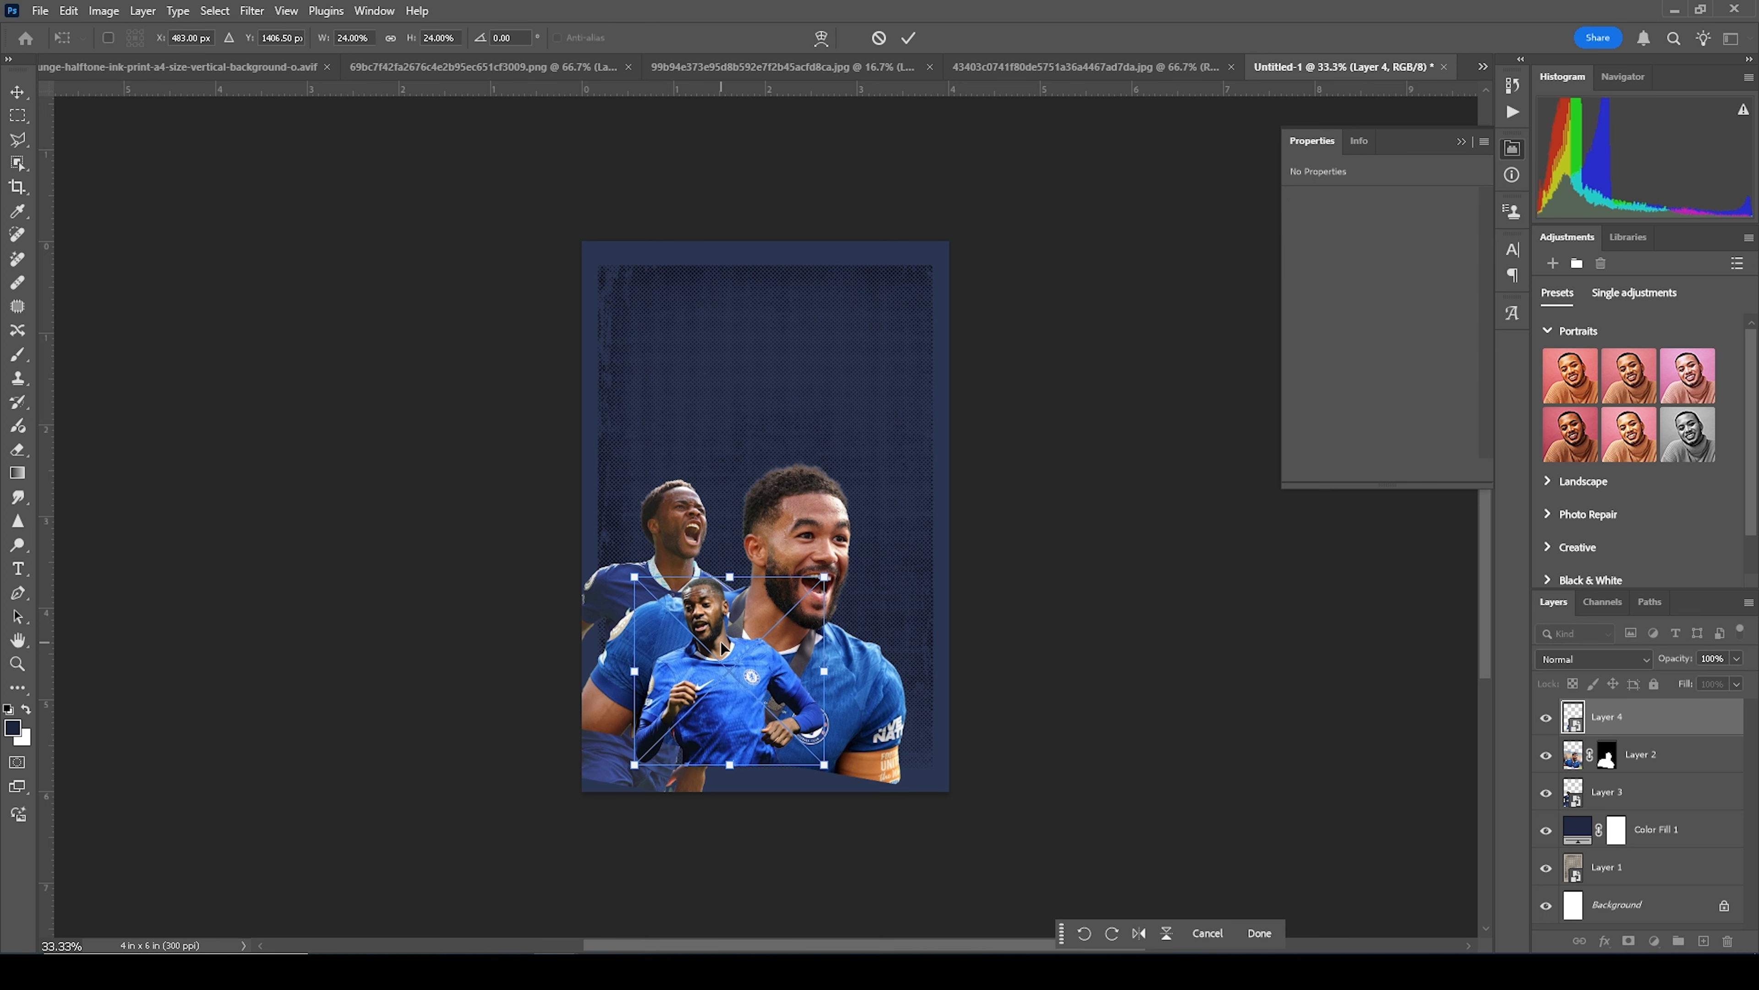
pyautogui.rightClick(722, 645)
pyautogui.click(792, 623)
pyautogui.moveTo(779, 661); pyautogui.dragTo(726, 679)
pyautogui.moveTo(772, 595); pyautogui.dragTo(812, 562)
pyautogui.moveTo(823, 530); pyautogui.dragTo(829, 539)
pyautogui.moveTo(742, 705); pyautogui.dragTo(727, 718)
pyautogui.press('Return')
# Step: Shift all three player cutouts slightly upward to tighten the group's arrangement
pyautogui.moveTo(804, 518); pyautogui.dragTo(795, 485)
pyautogui.moveTo(682, 536); pyautogui.dragTo(688, 506)
pyautogui.click(701, 649)
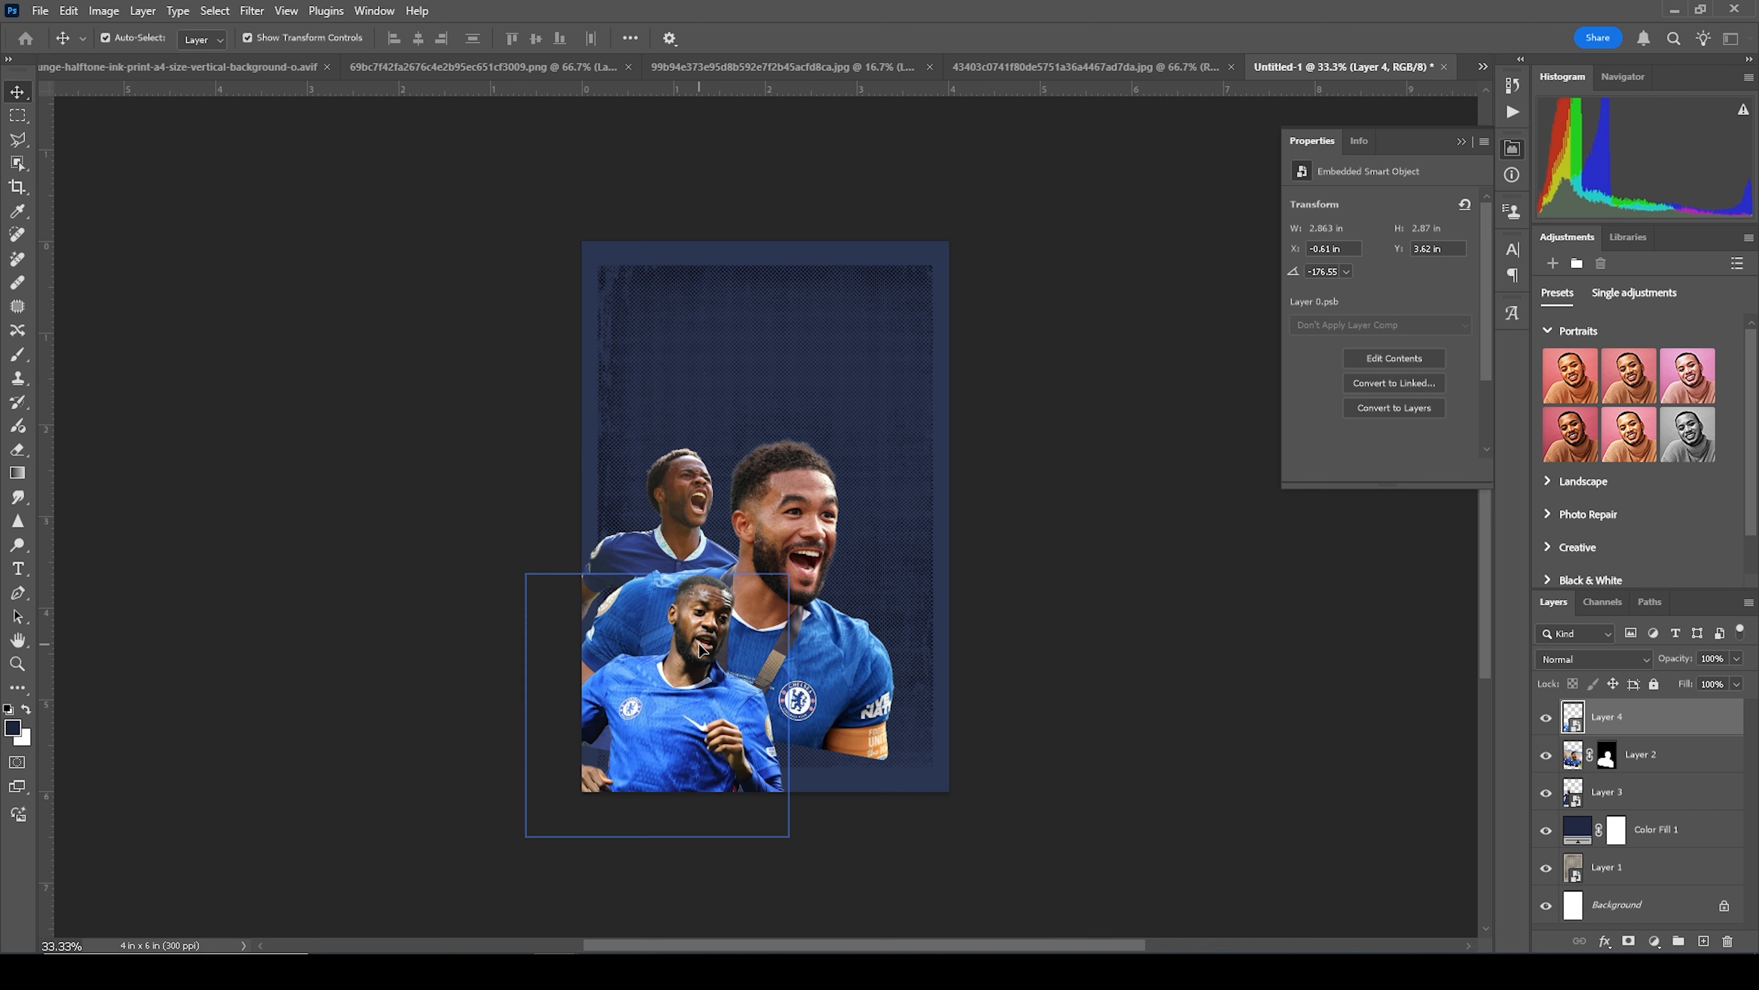
pyautogui.moveTo(701, 649)
pyautogui.mouseDown()
pyautogui.moveTo(720, 653)
pyautogui.moveTo(706, 624)
pyautogui.mouseUp()
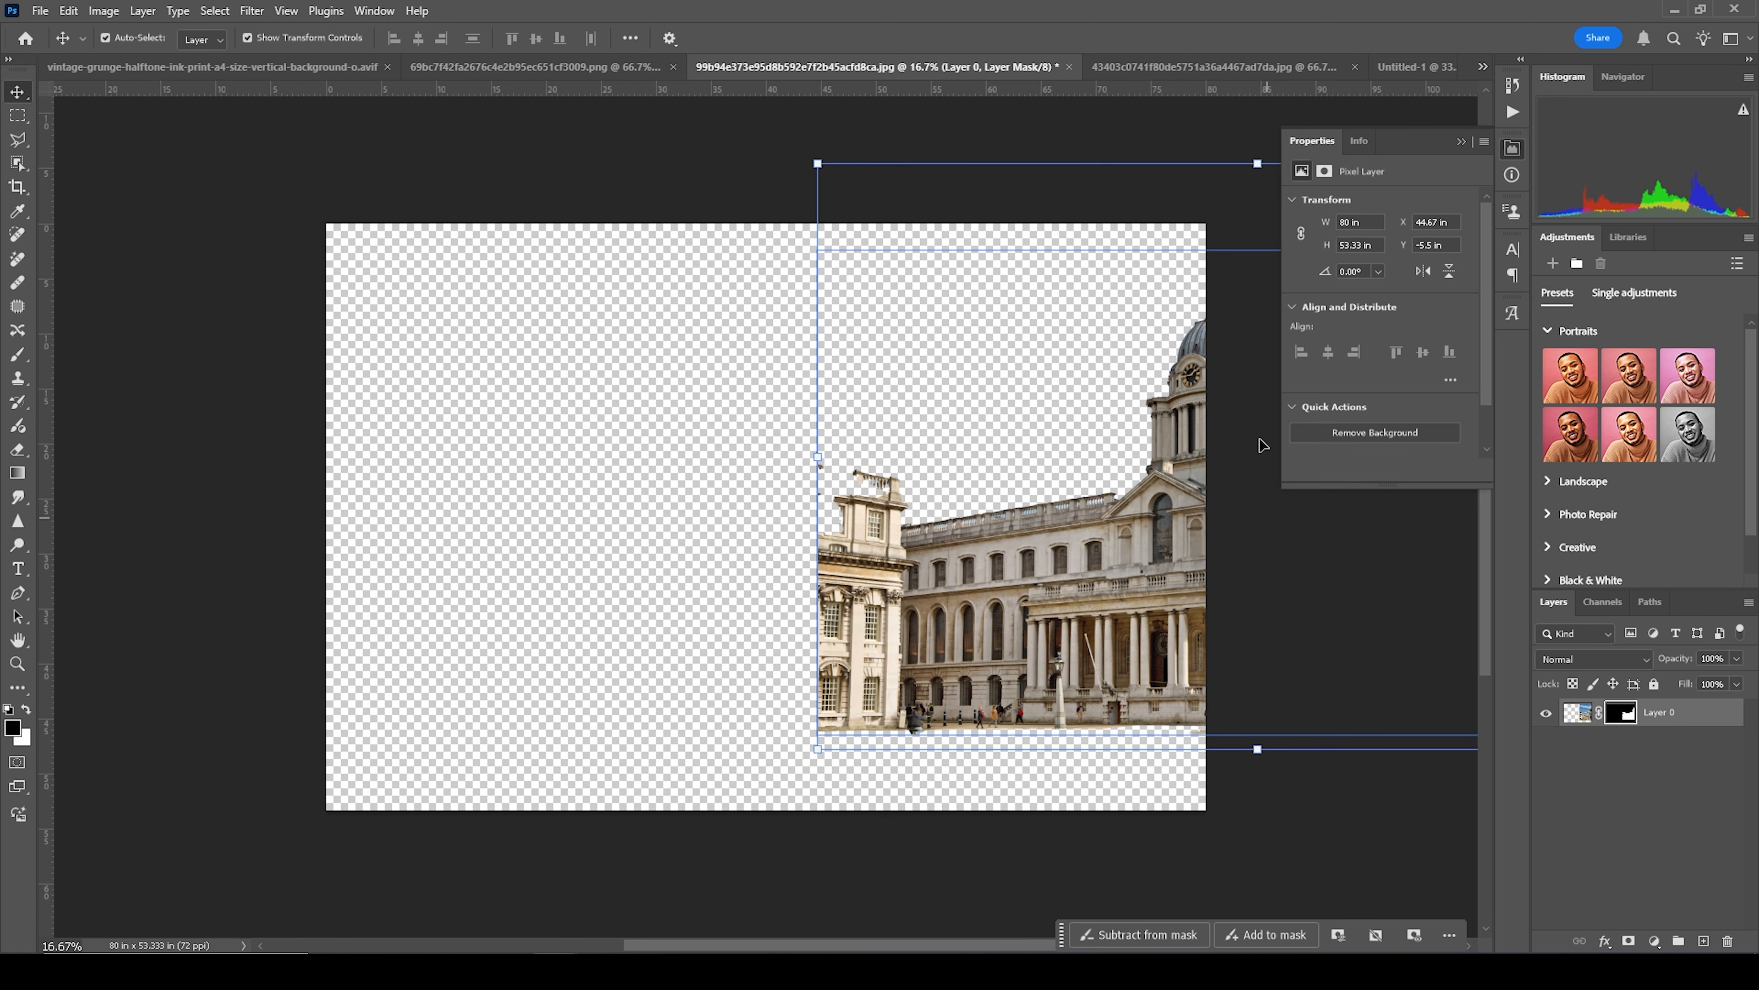
# Step: Copy the masked domed building into the poster and convert its layer to a smart object
pyautogui.moveTo(1262, 445); pyautogui.dragTo(1394, 54)
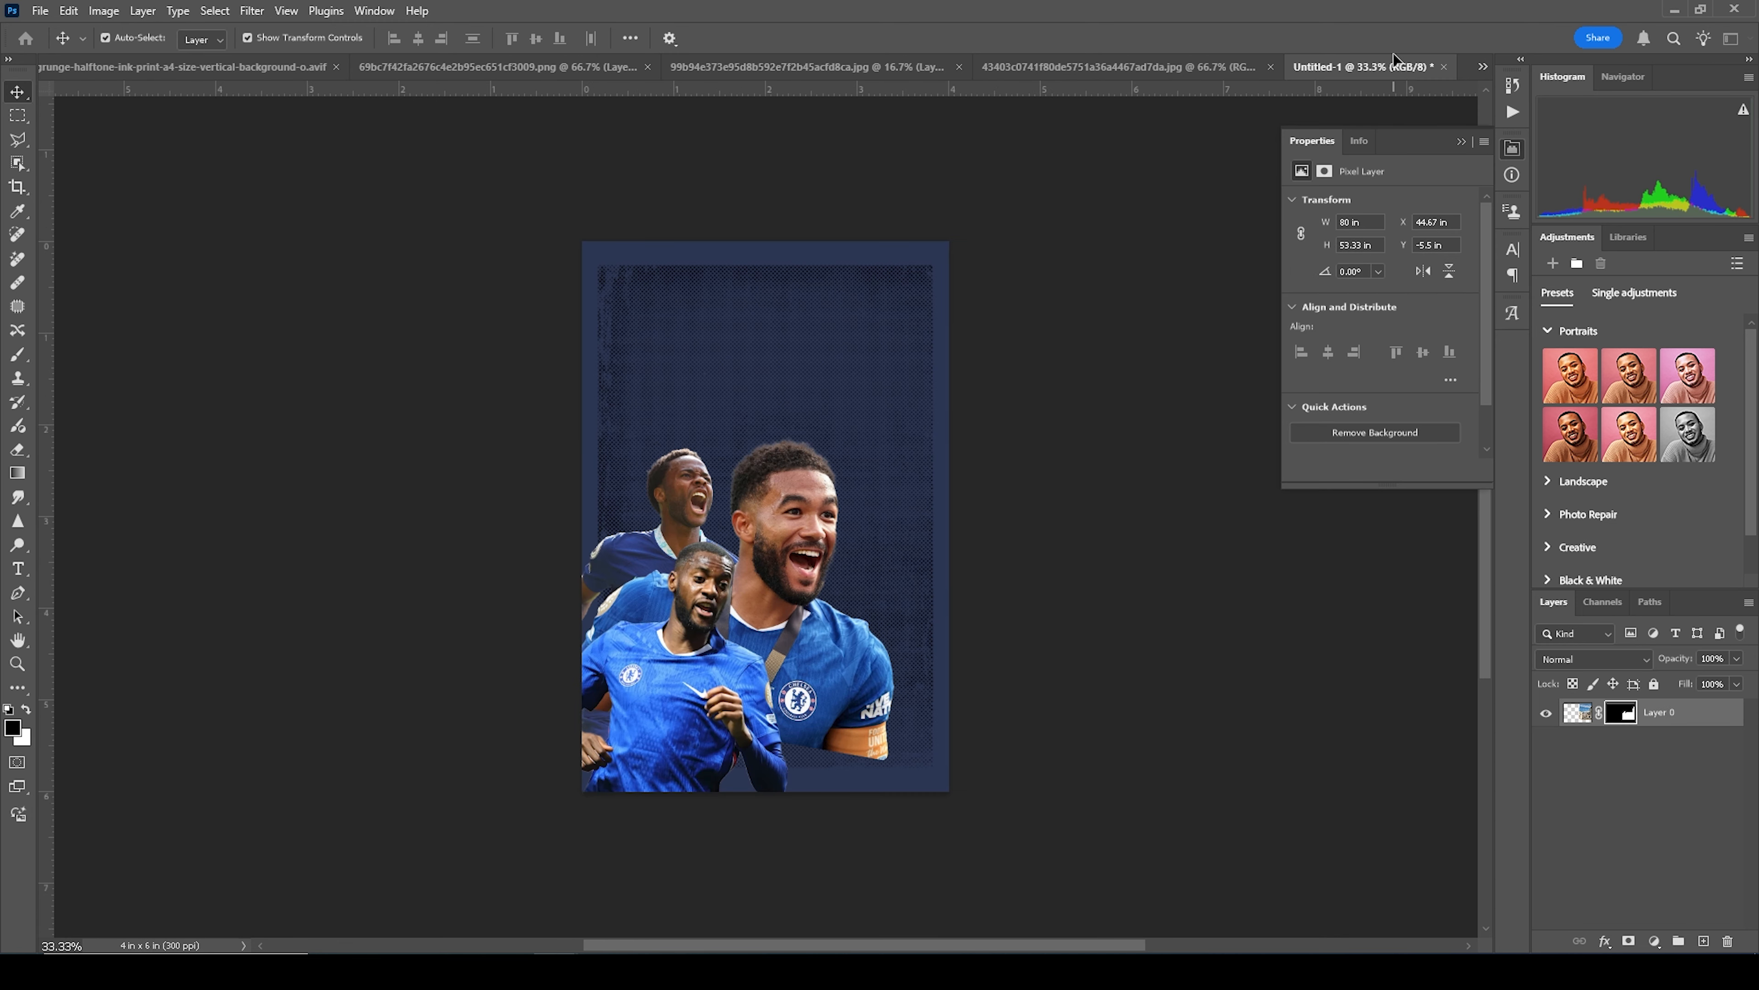
pyautogui.moveTo(670, 710); pyautogui.dragTo(670, 710)
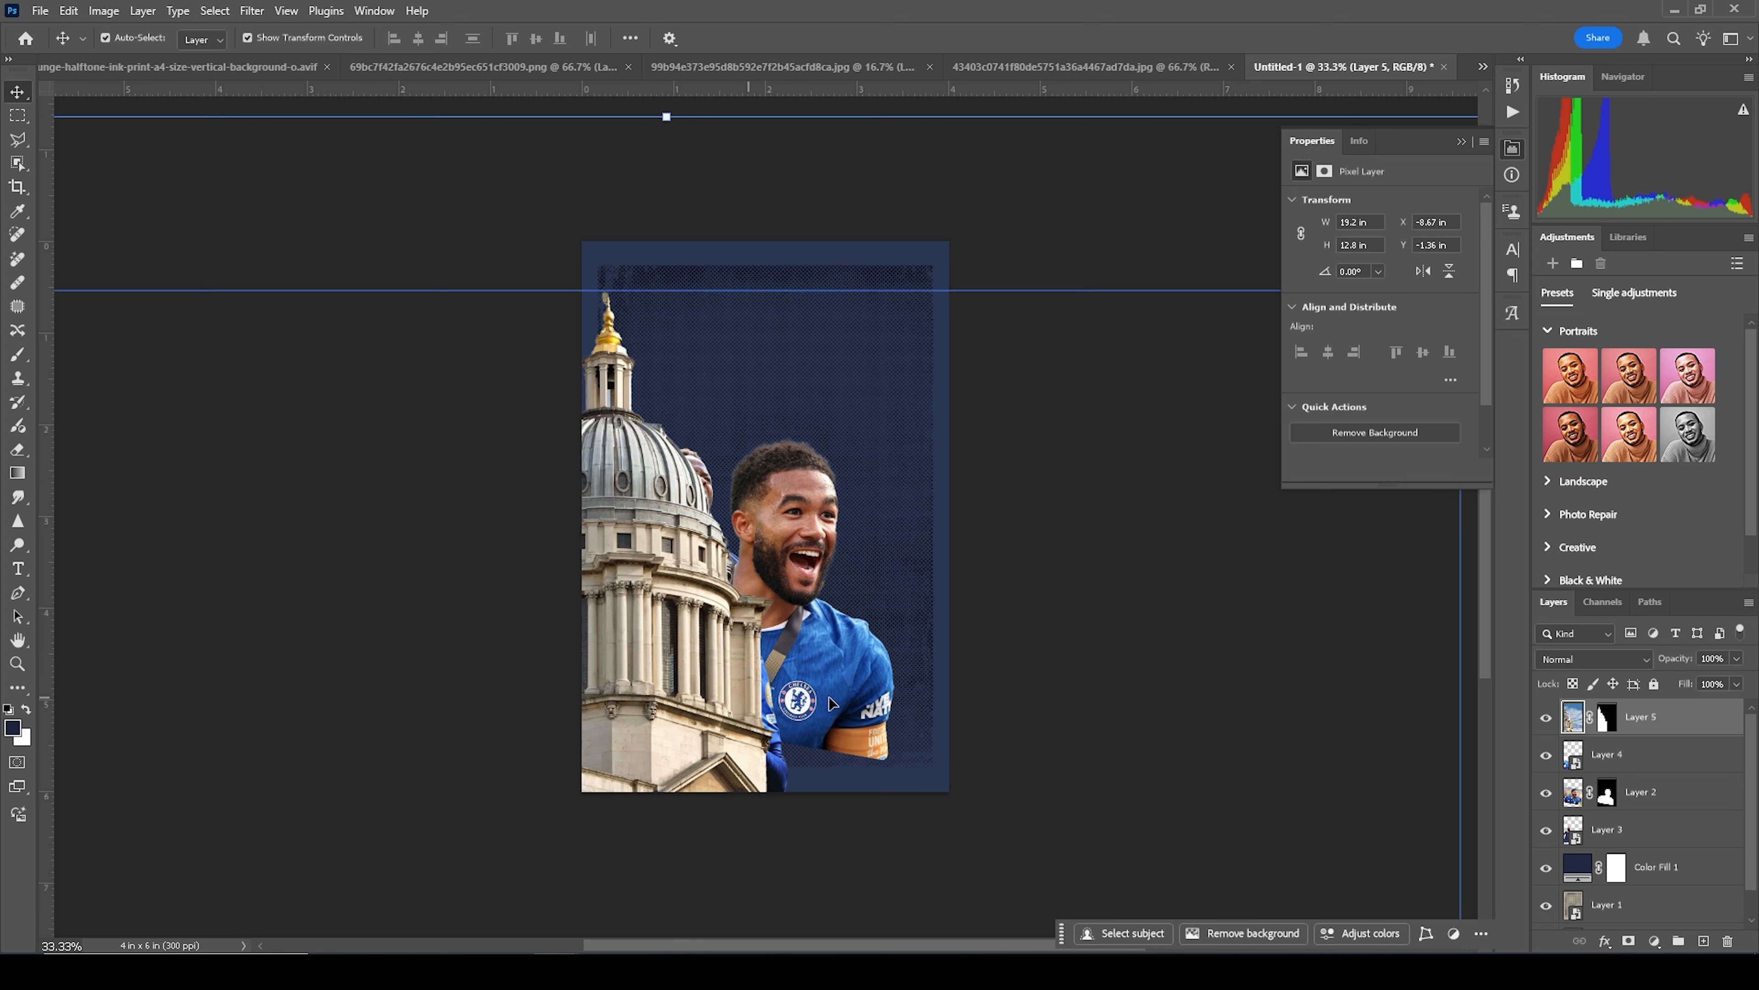
pyautogui.rightClick(1665, 726)
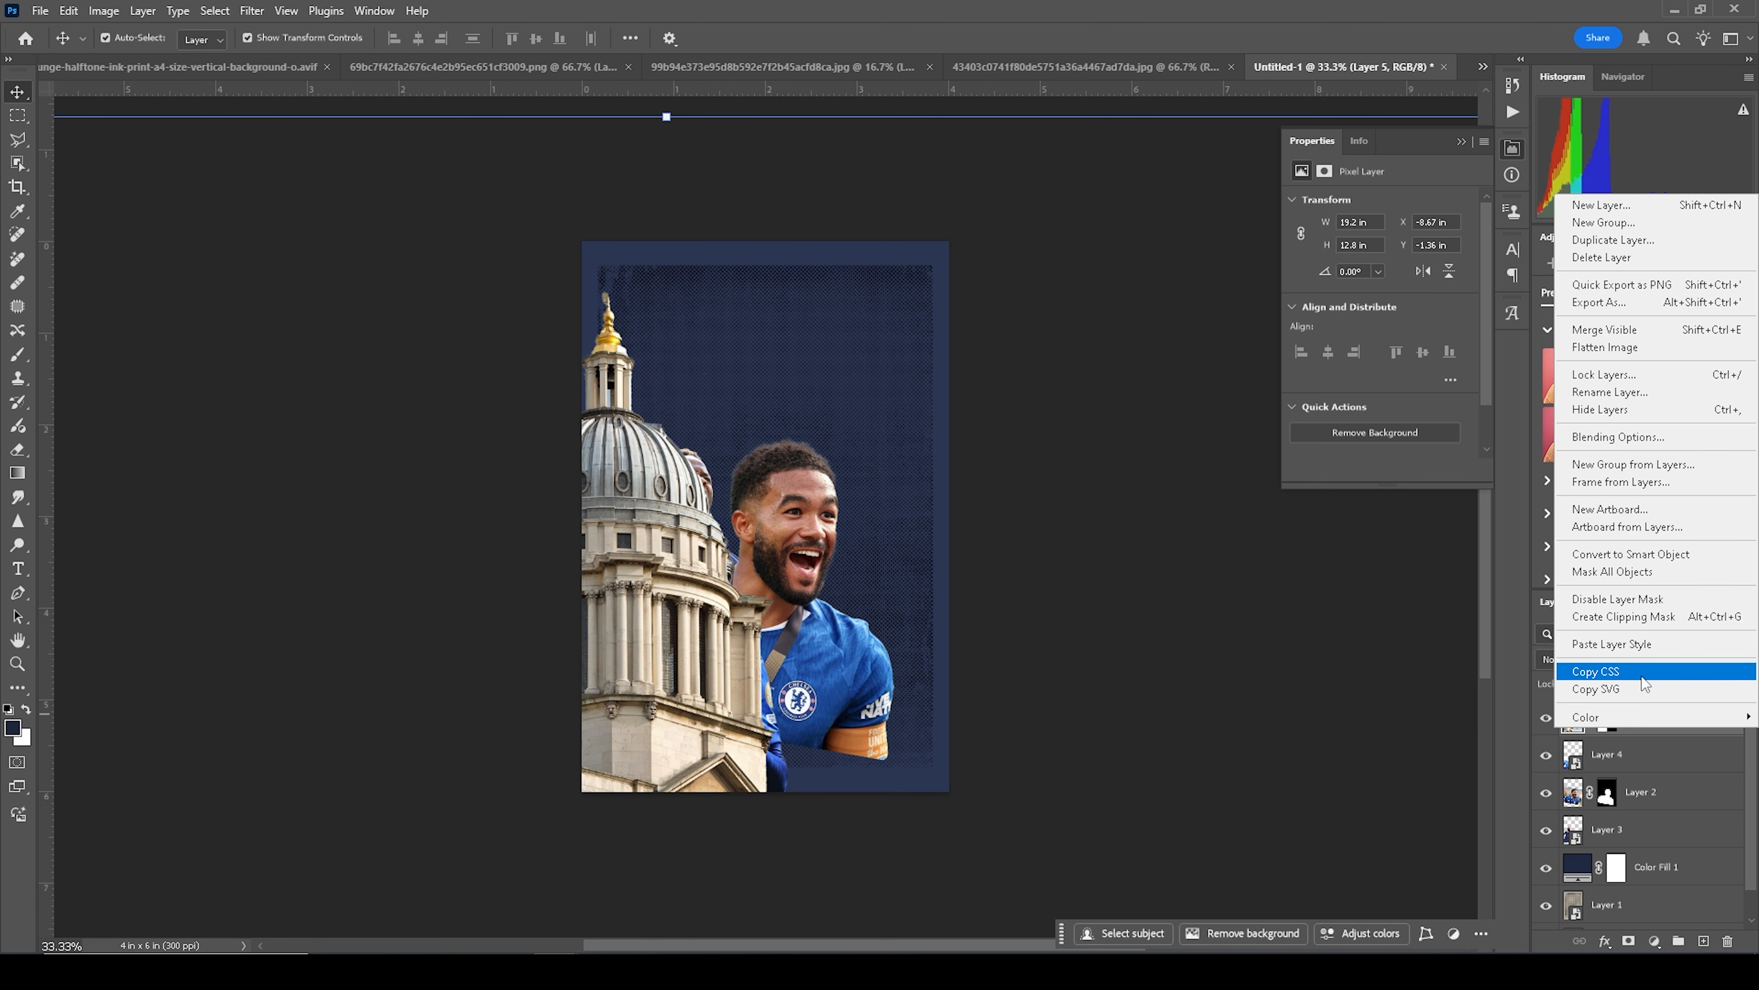
pyautogui.click(1629, 554)
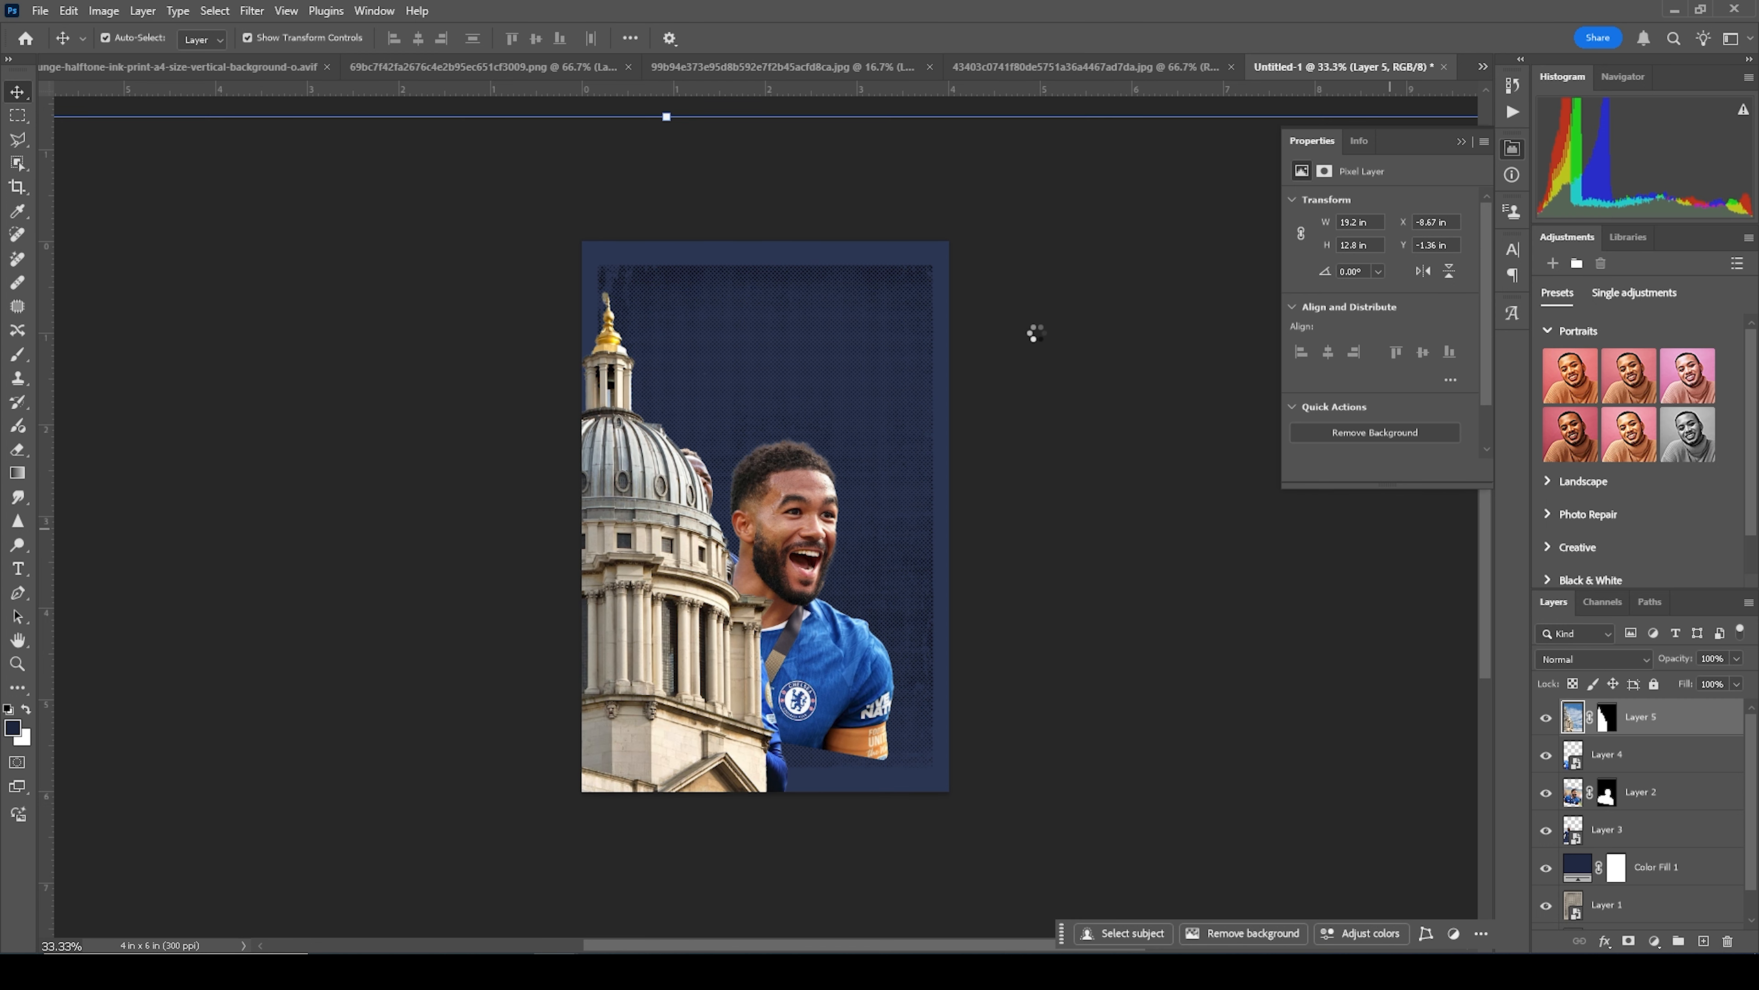
pyautogui.hotkey('ctrl', '-')
pyautogui.hotkey('ctrl', '-')
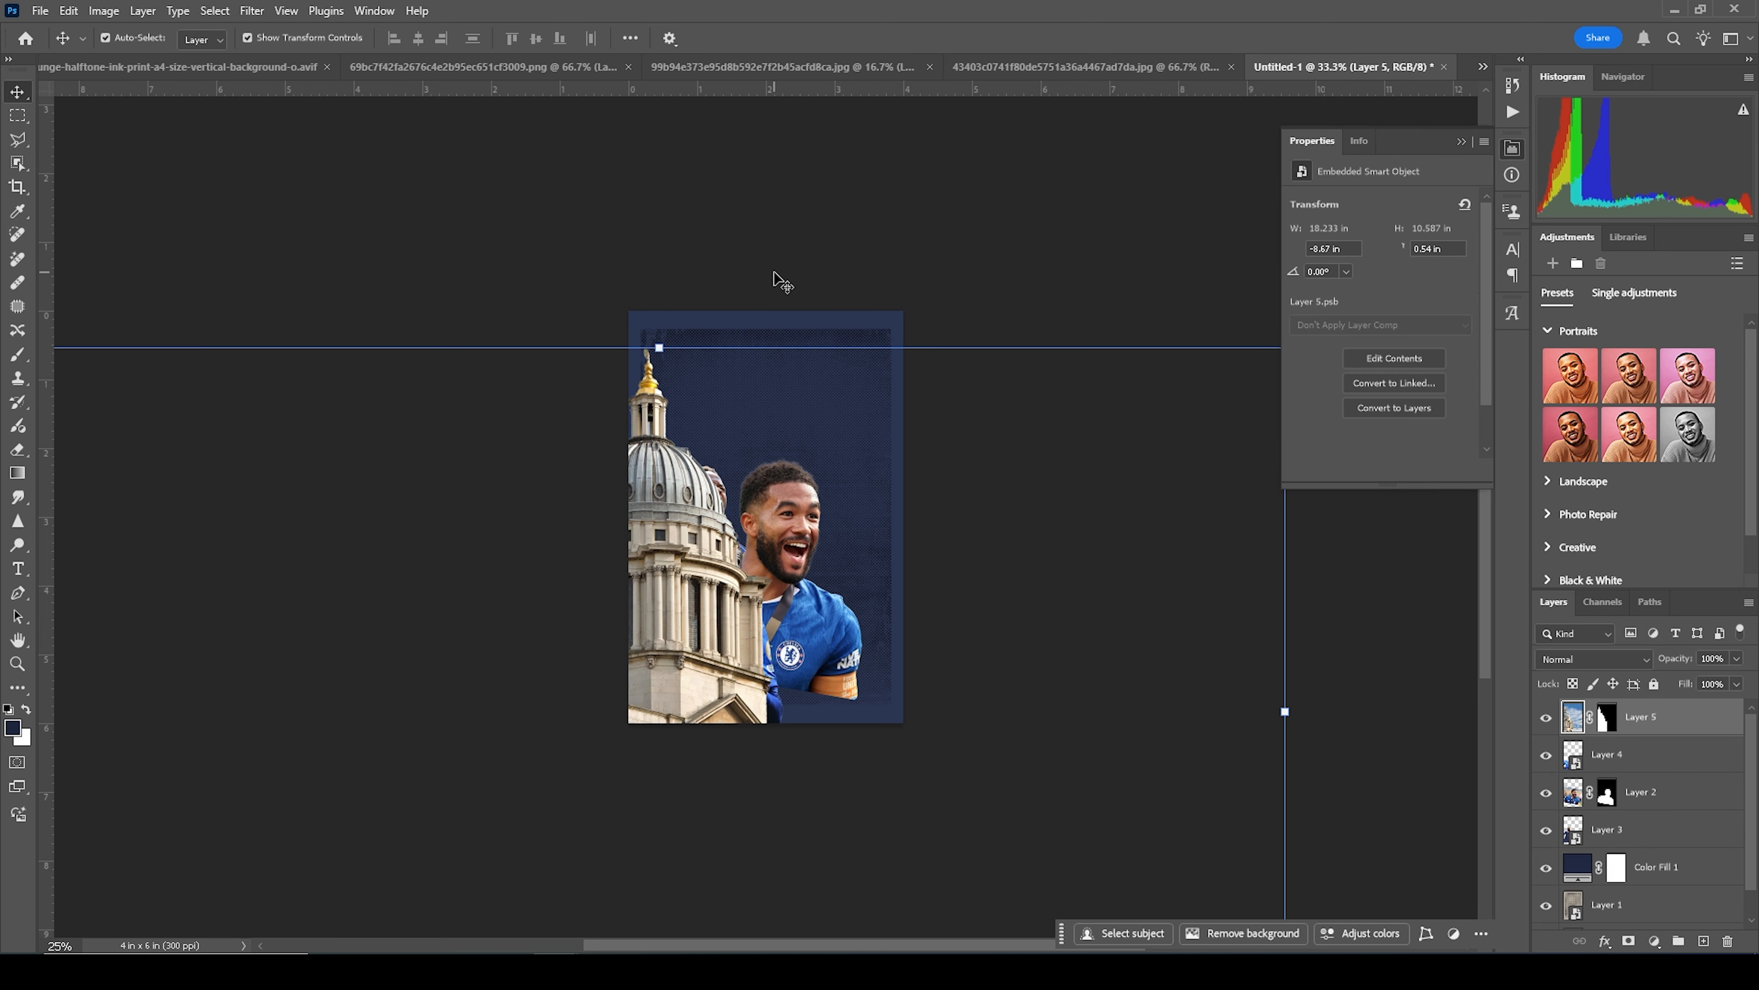
# Step: Scale the domed building to about 40.6%, rotate it about 7°, and position it across the poster's lower-left area
pyautogui.moveTo(1113, 400); pyautogui.dragTo(943, 527)
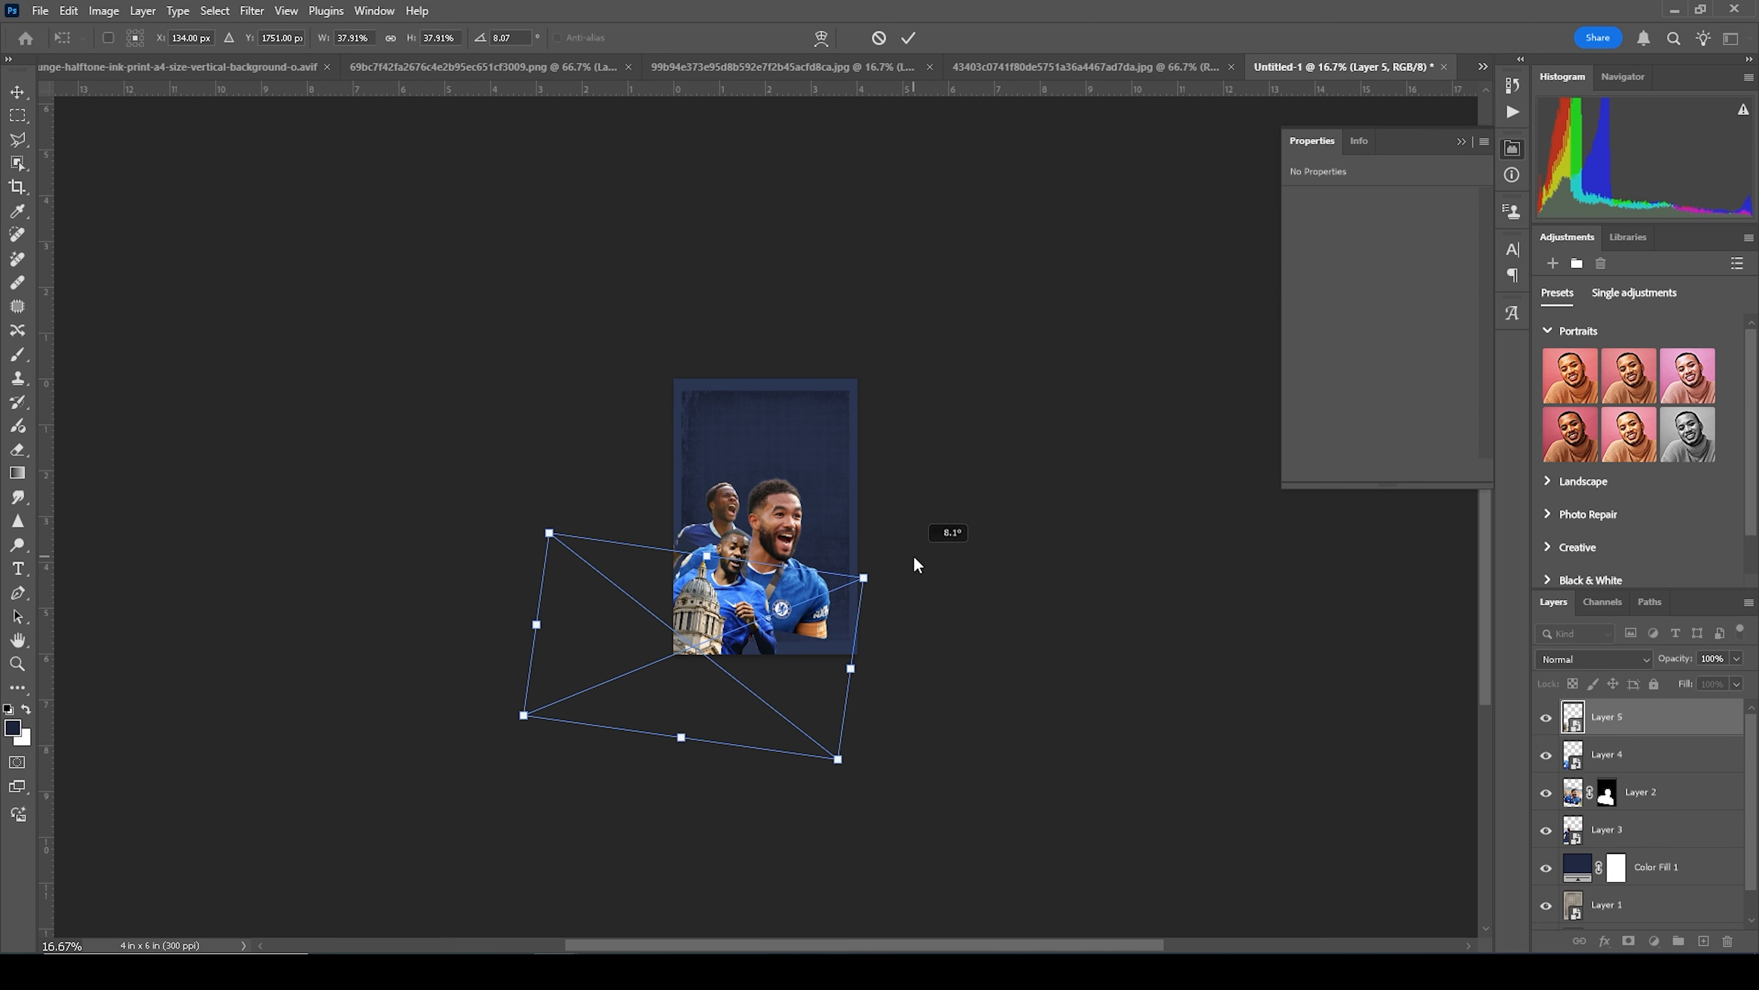
pyautogui.moveTo(841, 638); pyautogui.dragTo(861, 569)
pyautogui.hotkey('ctrl', '+')
pyautogui.hotkey('ctrl', '+')
pyautogui.moveTo(674, 701); pyautogui.dragTo(575, 665)
pyautogui.moveTo(946, 477); pyautogui.dragTo(942, 485)
pyautogui.moveTo(871, 643); pyautogui.dragTo(879, 638)
pyautogui.moveTo(984, 460); pyautogui.dragTo(978, 443)
pyautogui.moveTo(893, 611); pyautogui.dragTo(873, 652)
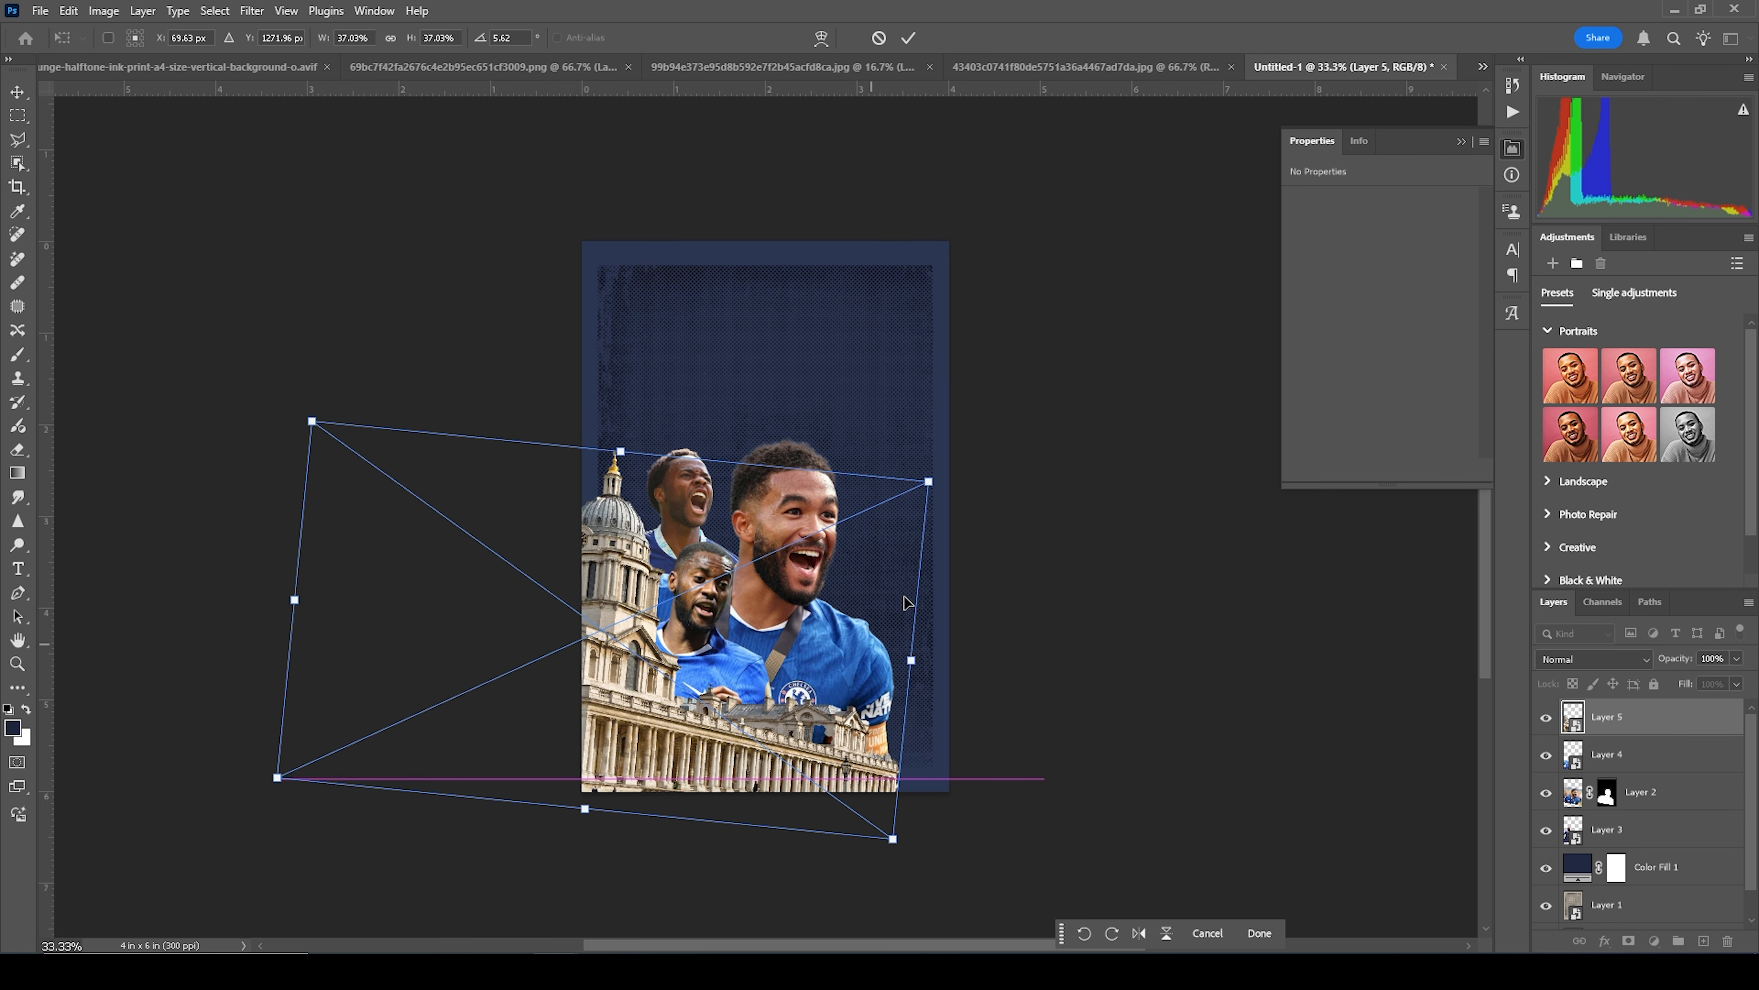
pyautogui.moveTo(962, 436); pyautogui.dragTo(966, 474)
pyautogui.moveTo(869, 667); pyautogui.dragTo(862, 682)
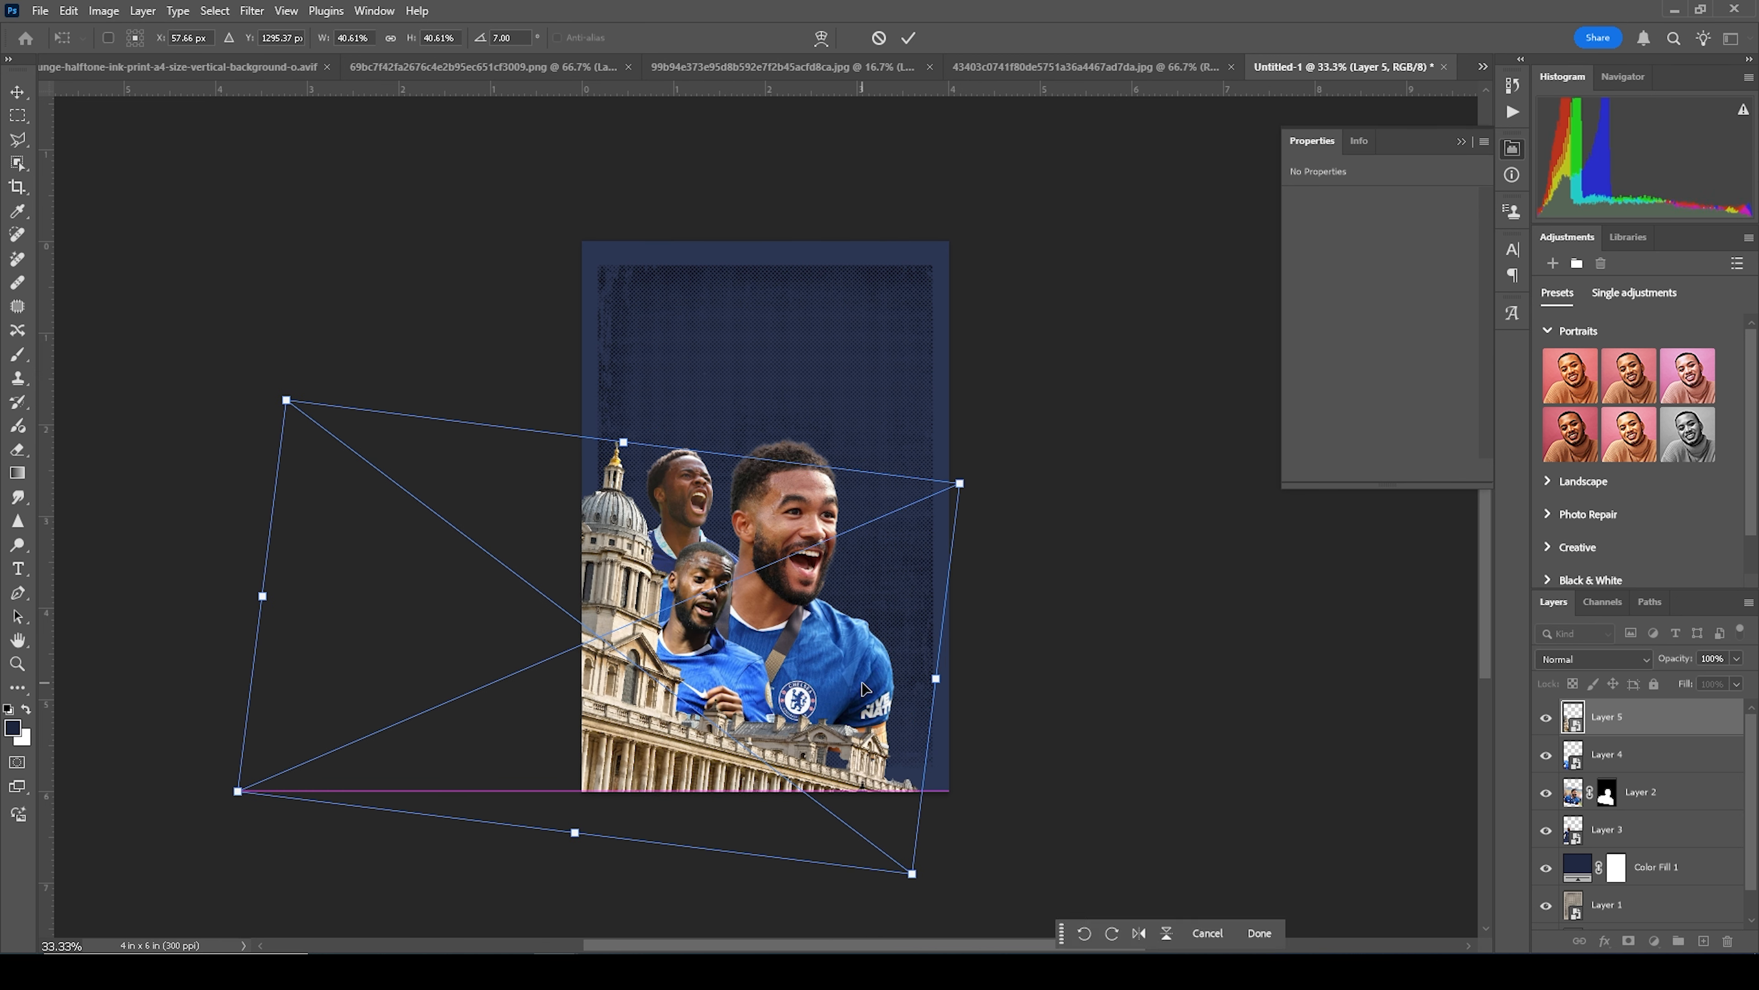
pyautogui.press('Return')
# Step: Copy the masked Big Ben clock tower from its open document into the poster
pyautogui.moveTo(1067, 457); pyautogui.dragTo(823, 498)
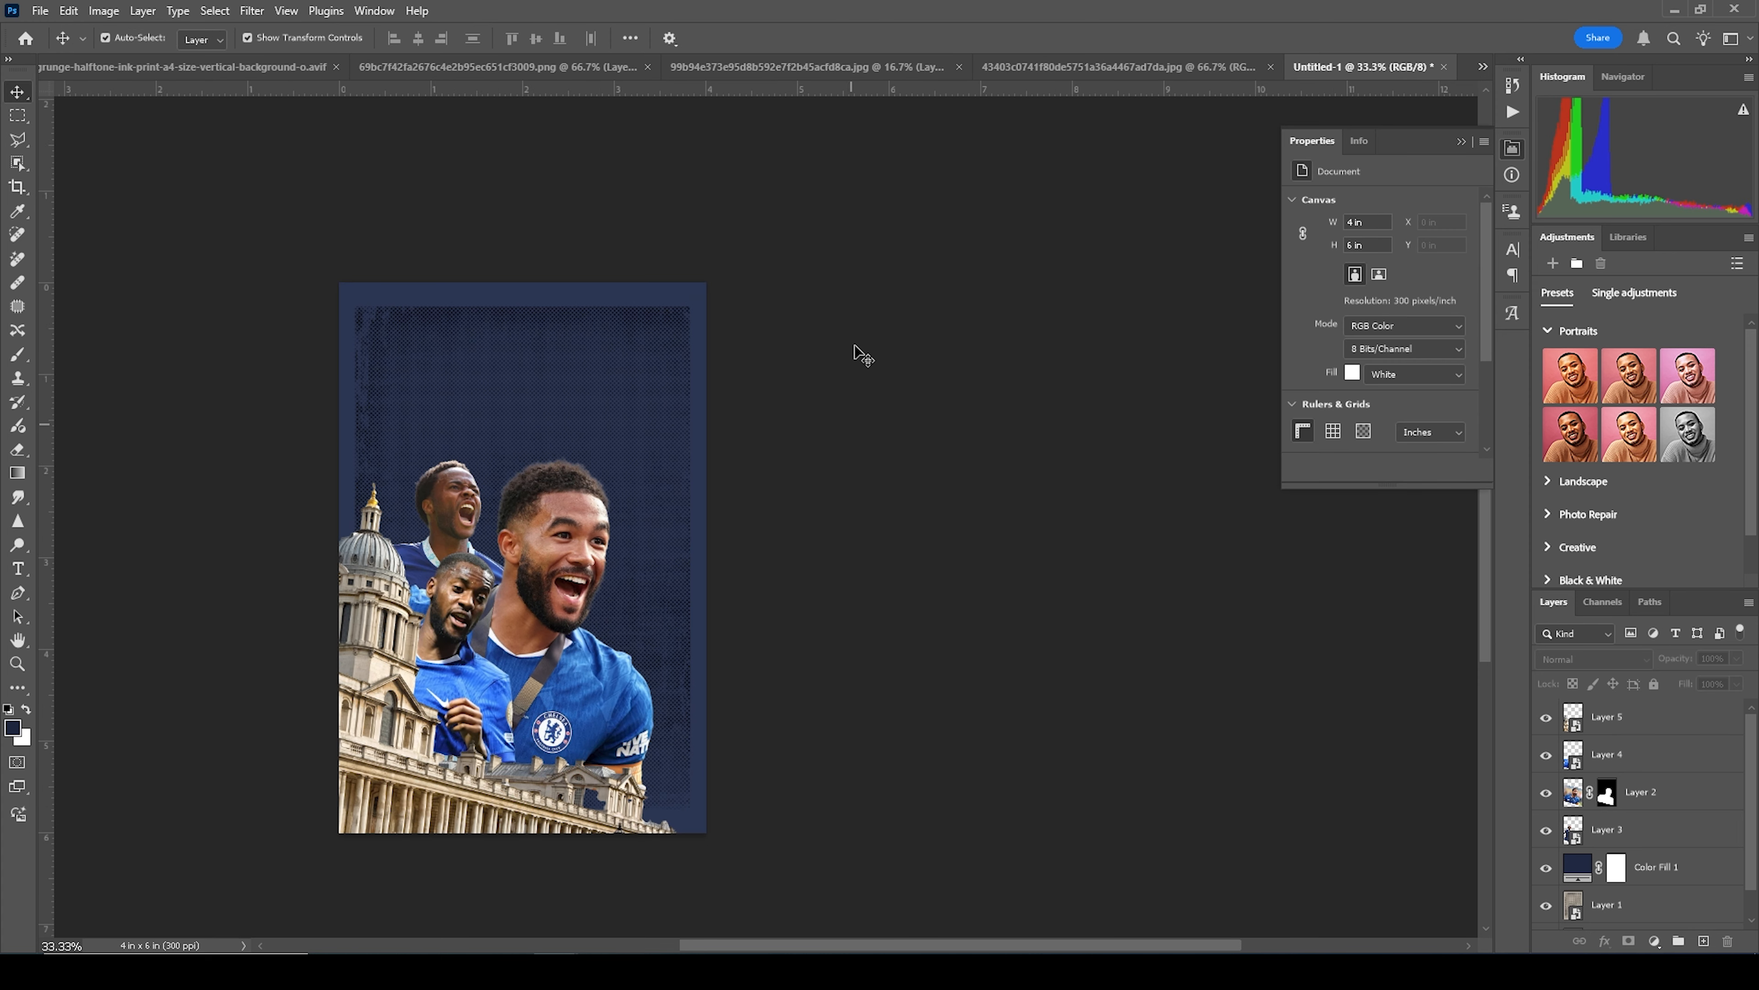
pyautogui.click(416, 67)
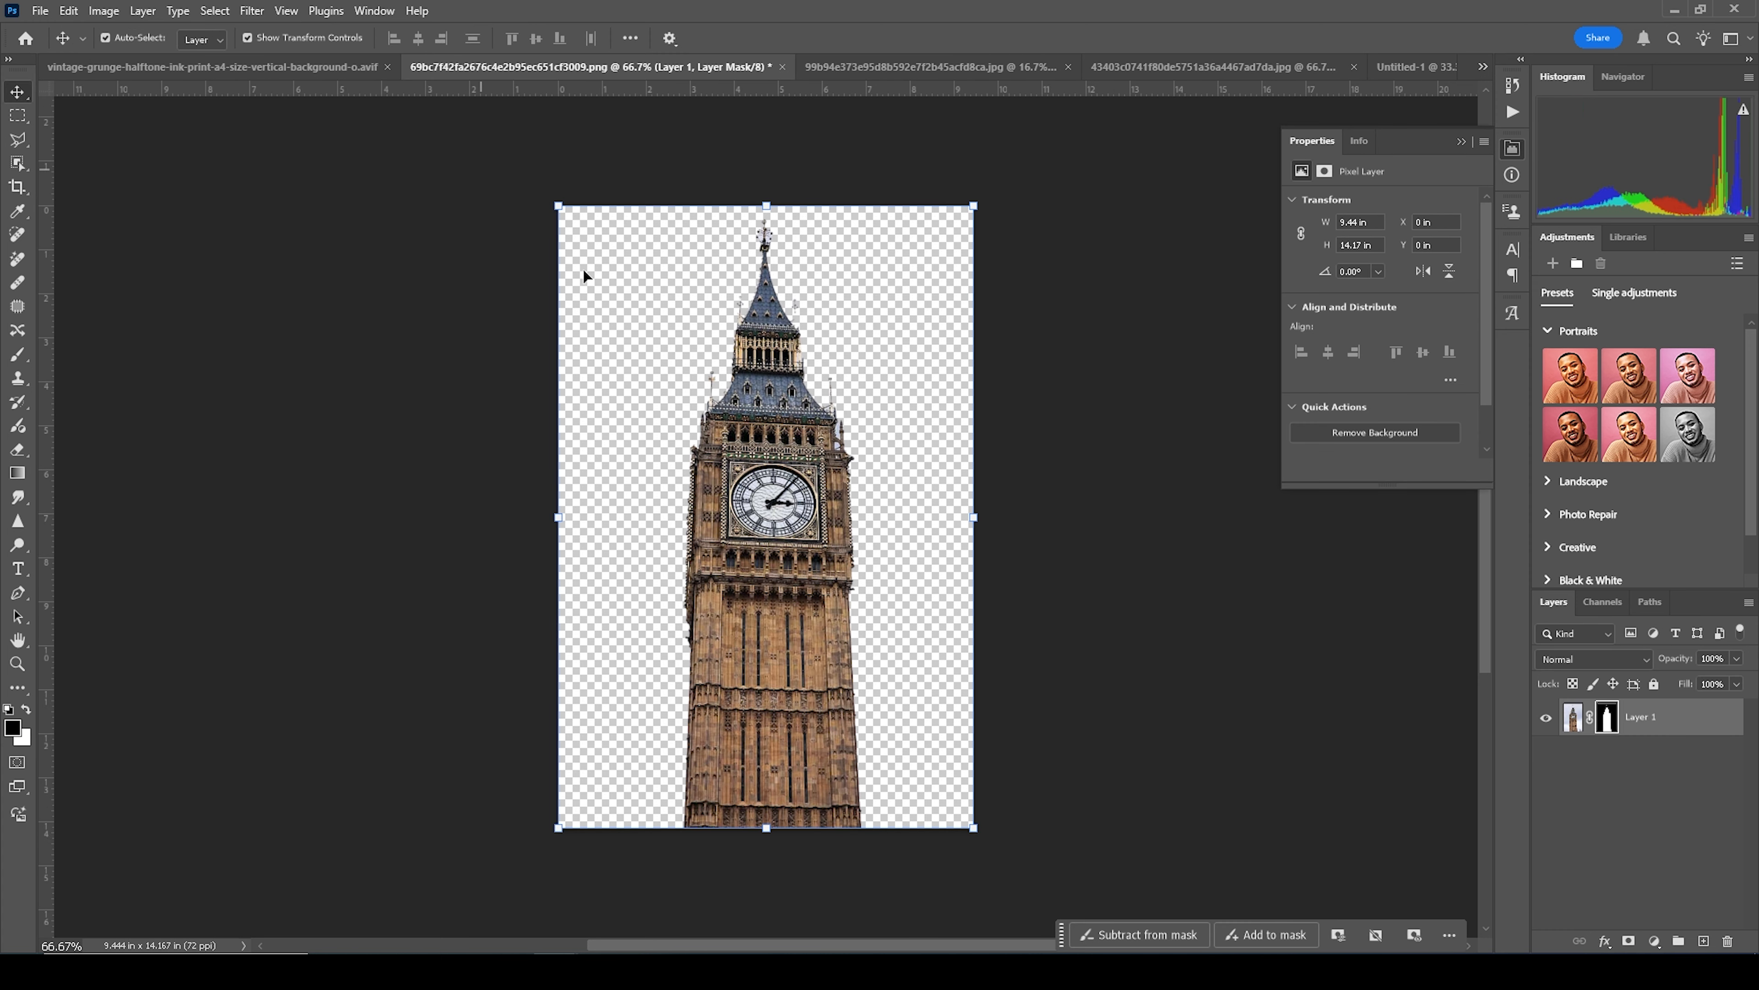
pyautogui.moveTo(771, 338); pyautogui.dragTo(1384, 77)
pyautogui.moveTo(595, 500); pyautogui.dragTo(594, 500)
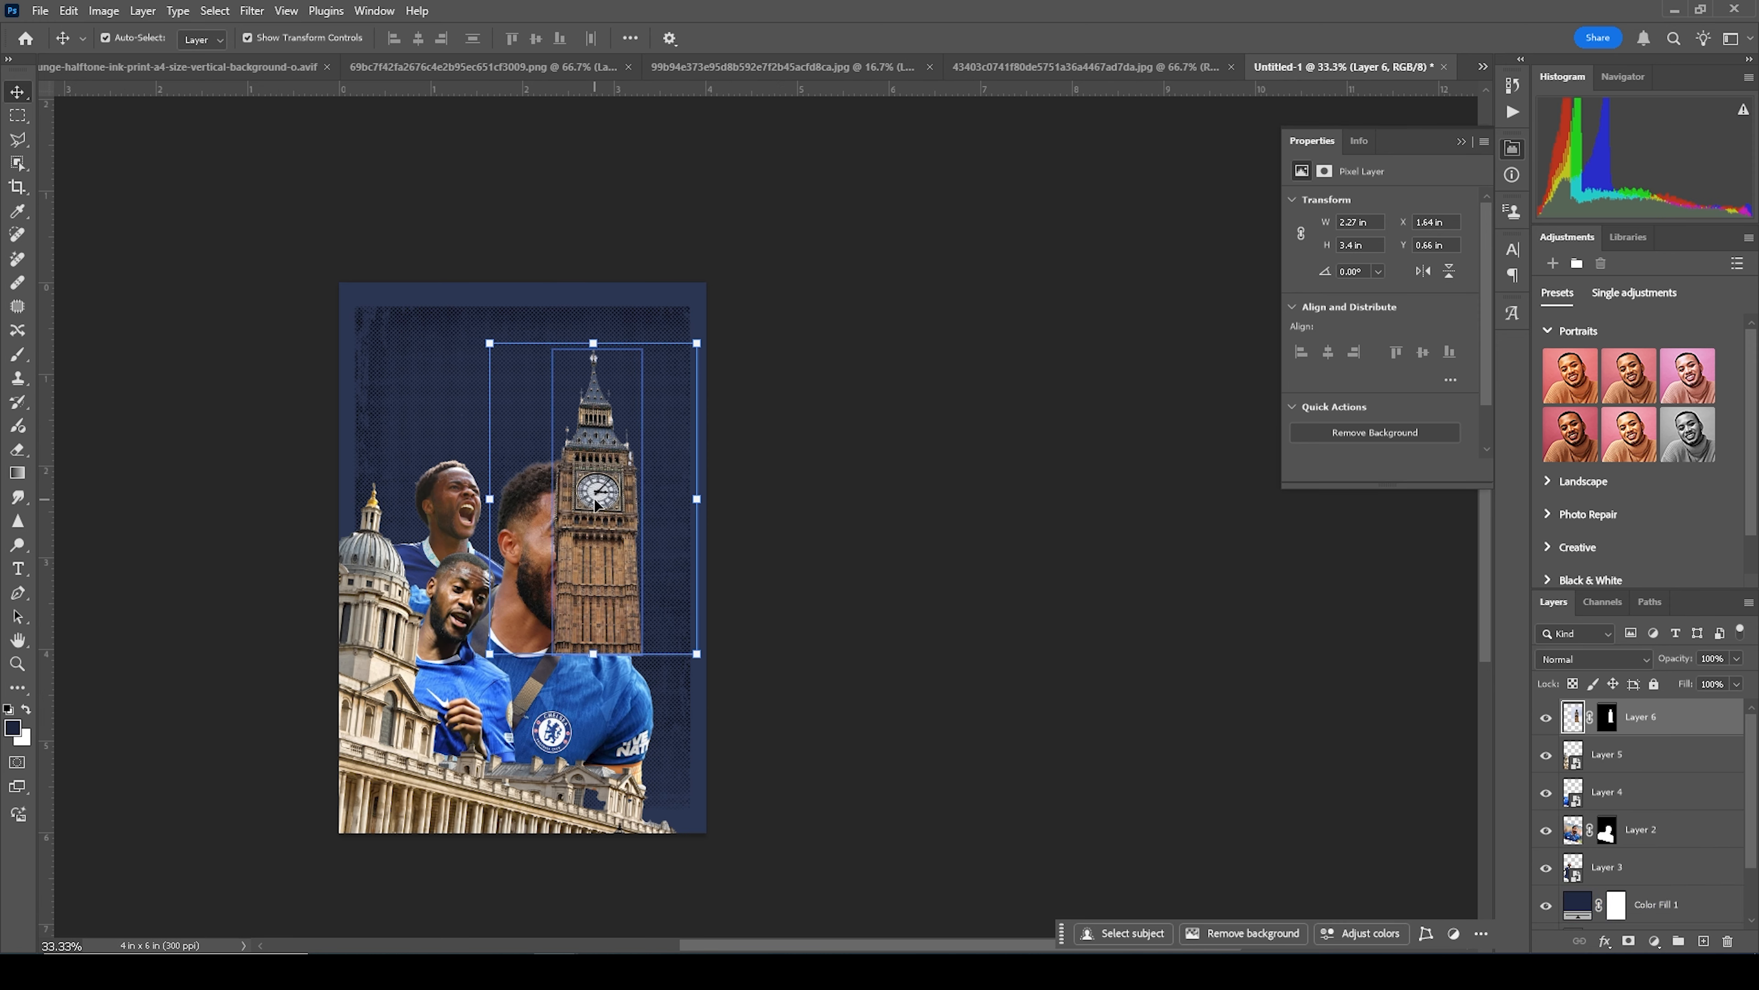
# Step: Place the clock tower's layer behind the players, just above Color Fill 1, and convert it to a smart object
pyautogui.moveTo(1579, 723); pyautogui.dragTo(1604, 821)
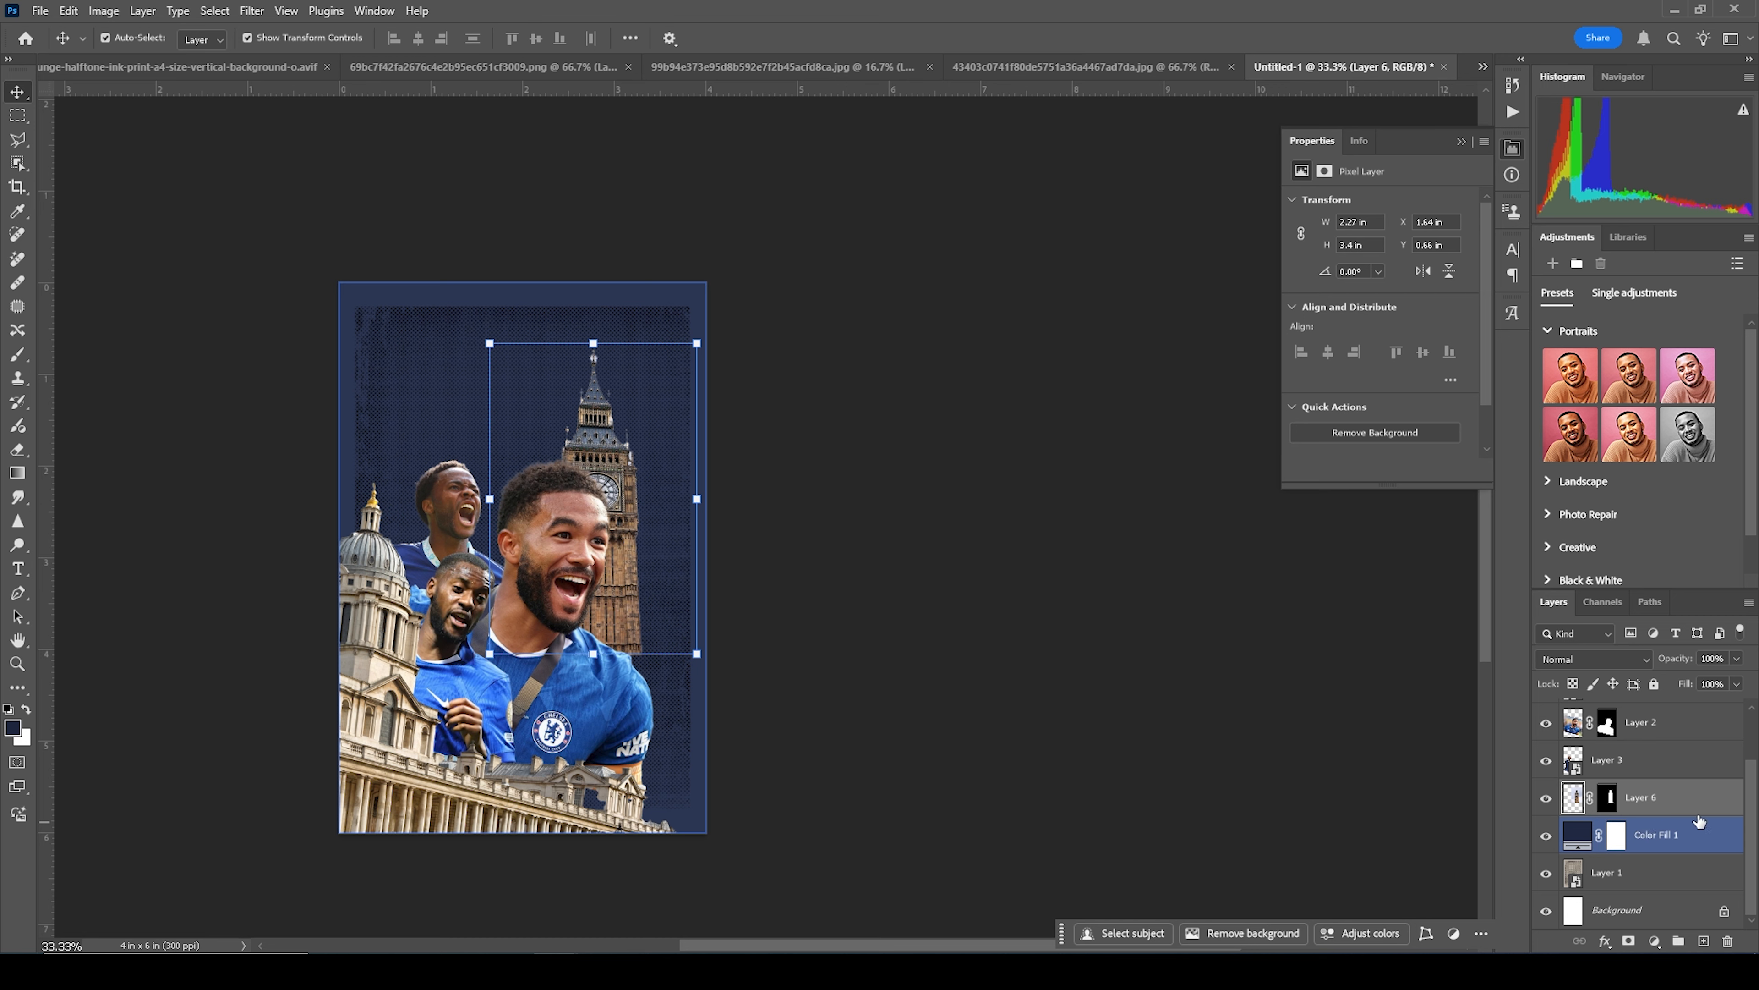
pyautogui.rightClick(1699, 799)
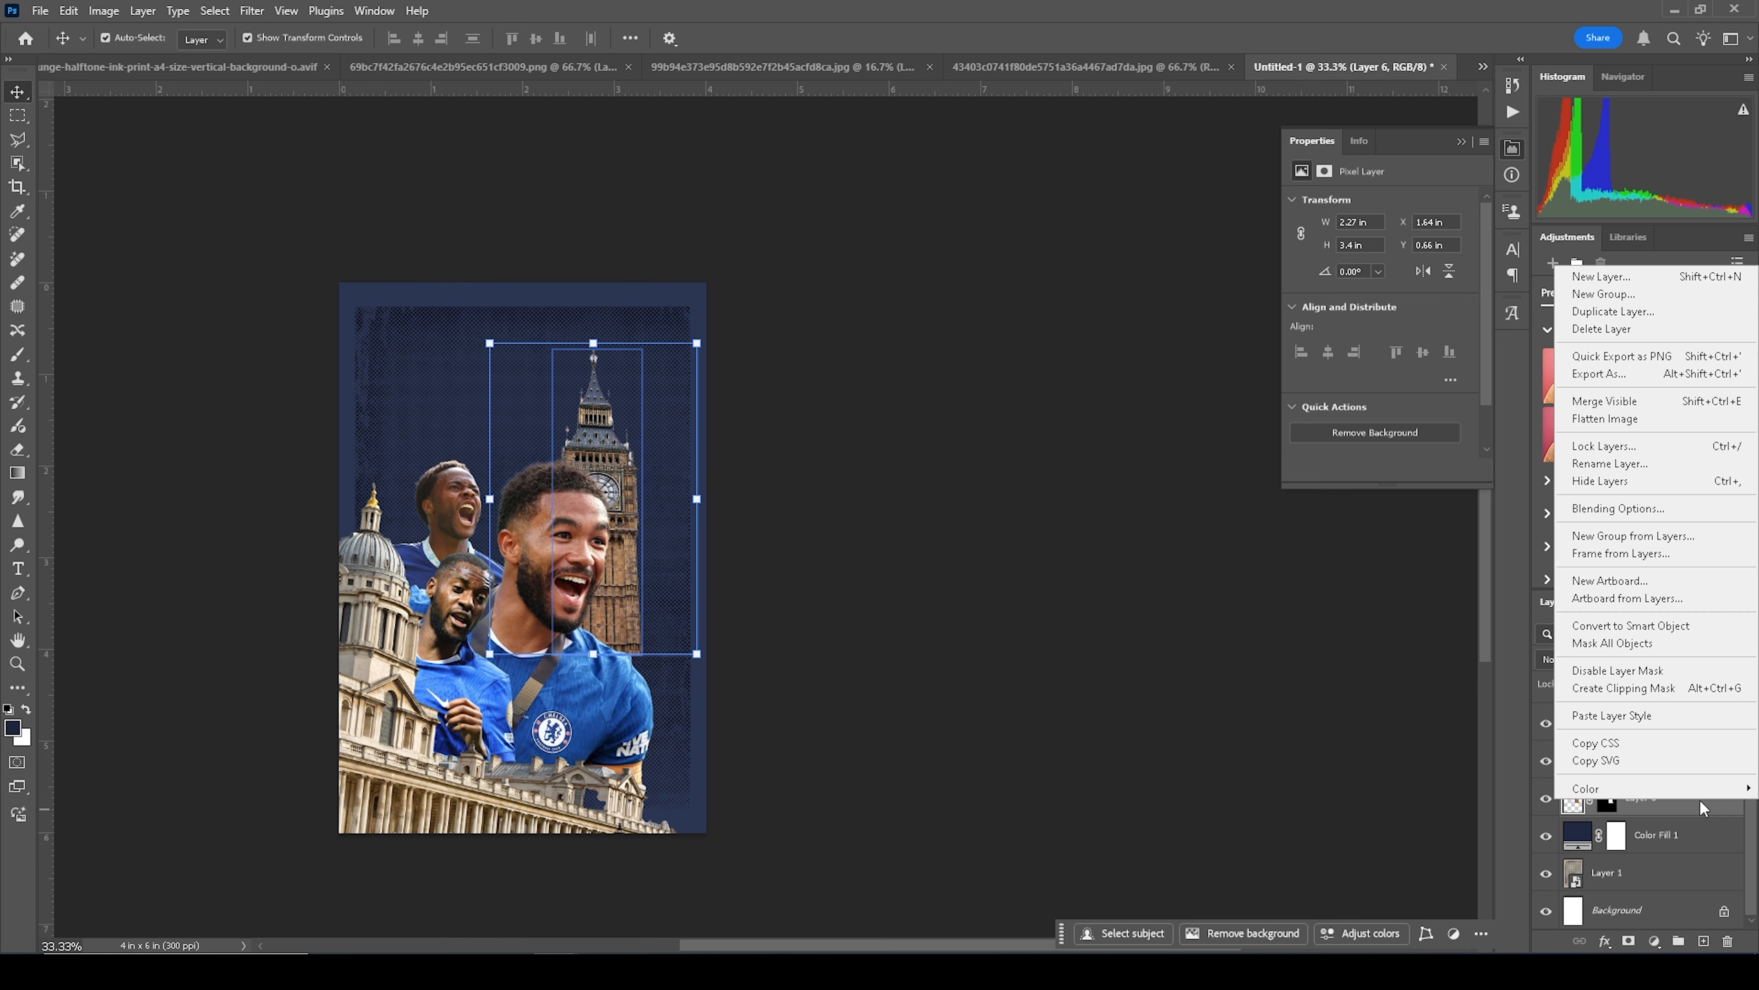
pyautogui.click(1664, 630)
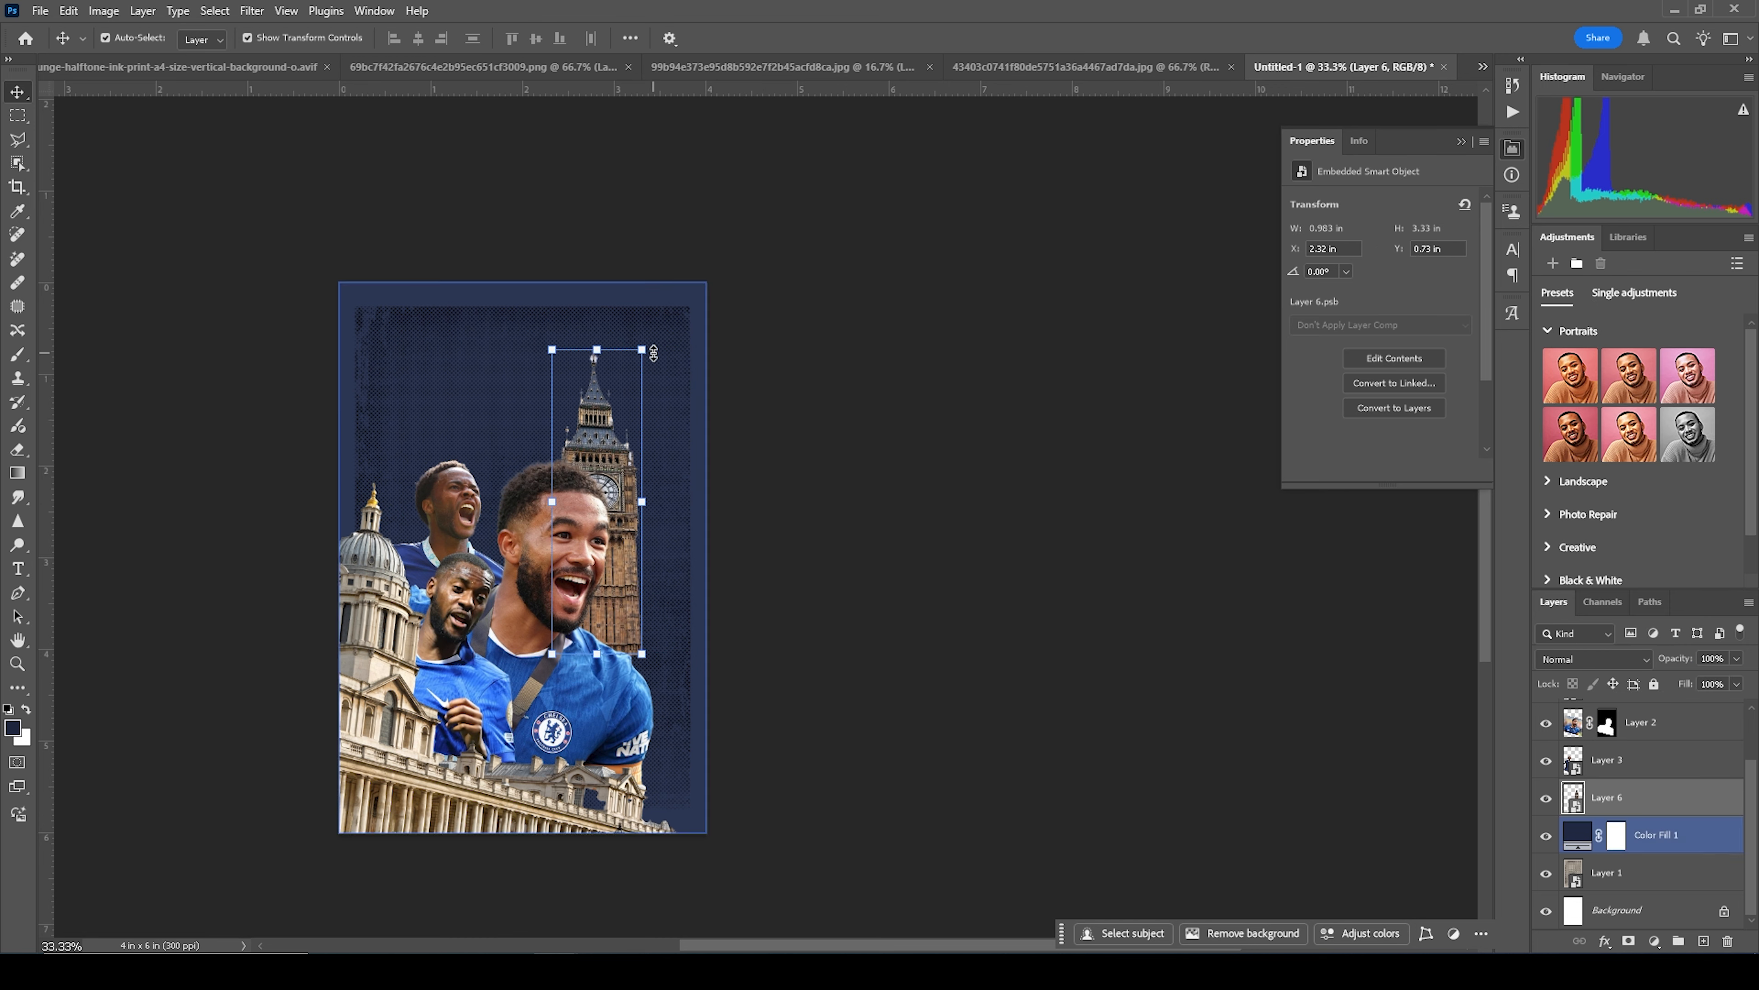
# Step: Enlarge the clock tower to about 4.76 in high, rotate it about 12.8°, and position it behind the players' heads
pyautogui.moveTo(644, 347); pyautogui.dragTo(719, 304)
pyautogui.moveTo(726, 257); pyautogui.dragTo(805, 272)
pyautogui.moveTo(587, 570); pyautogui.dragTo(524, 600)
pyautogui.press('Return')
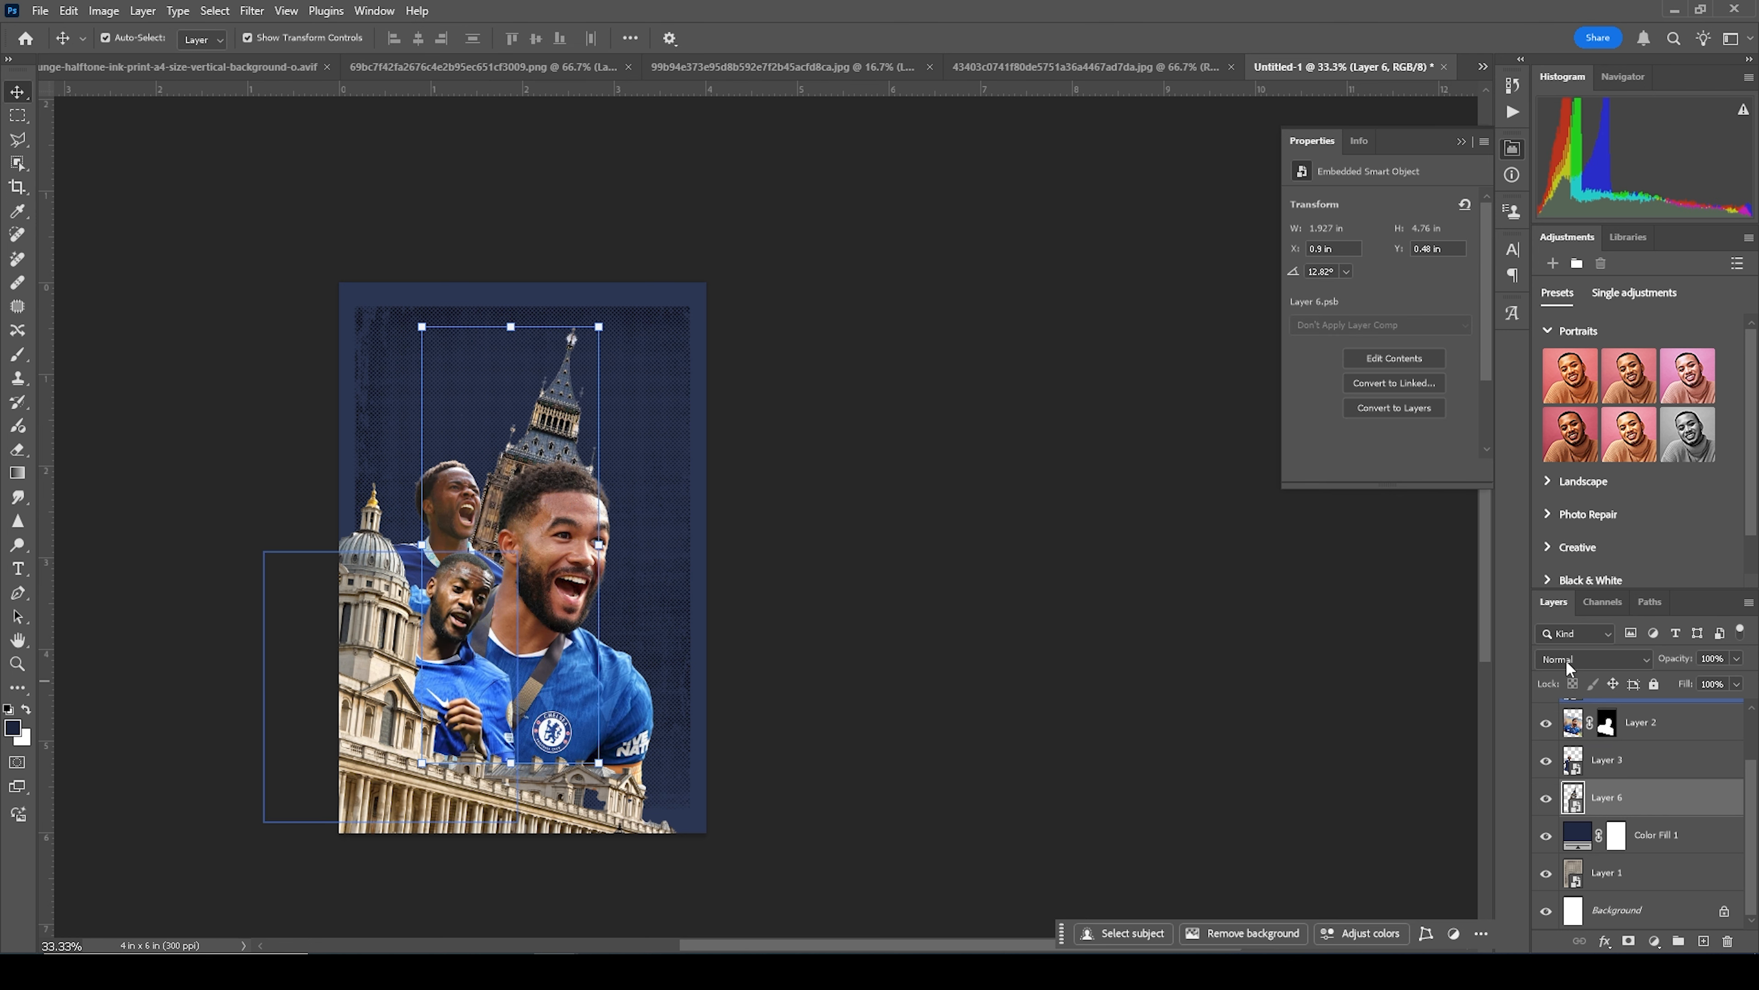
# Step: Set the clock tower layer's blend mode to Multiply and clip a Hue/Saturation adjustment to it
pyautogui.click(1572, 659)
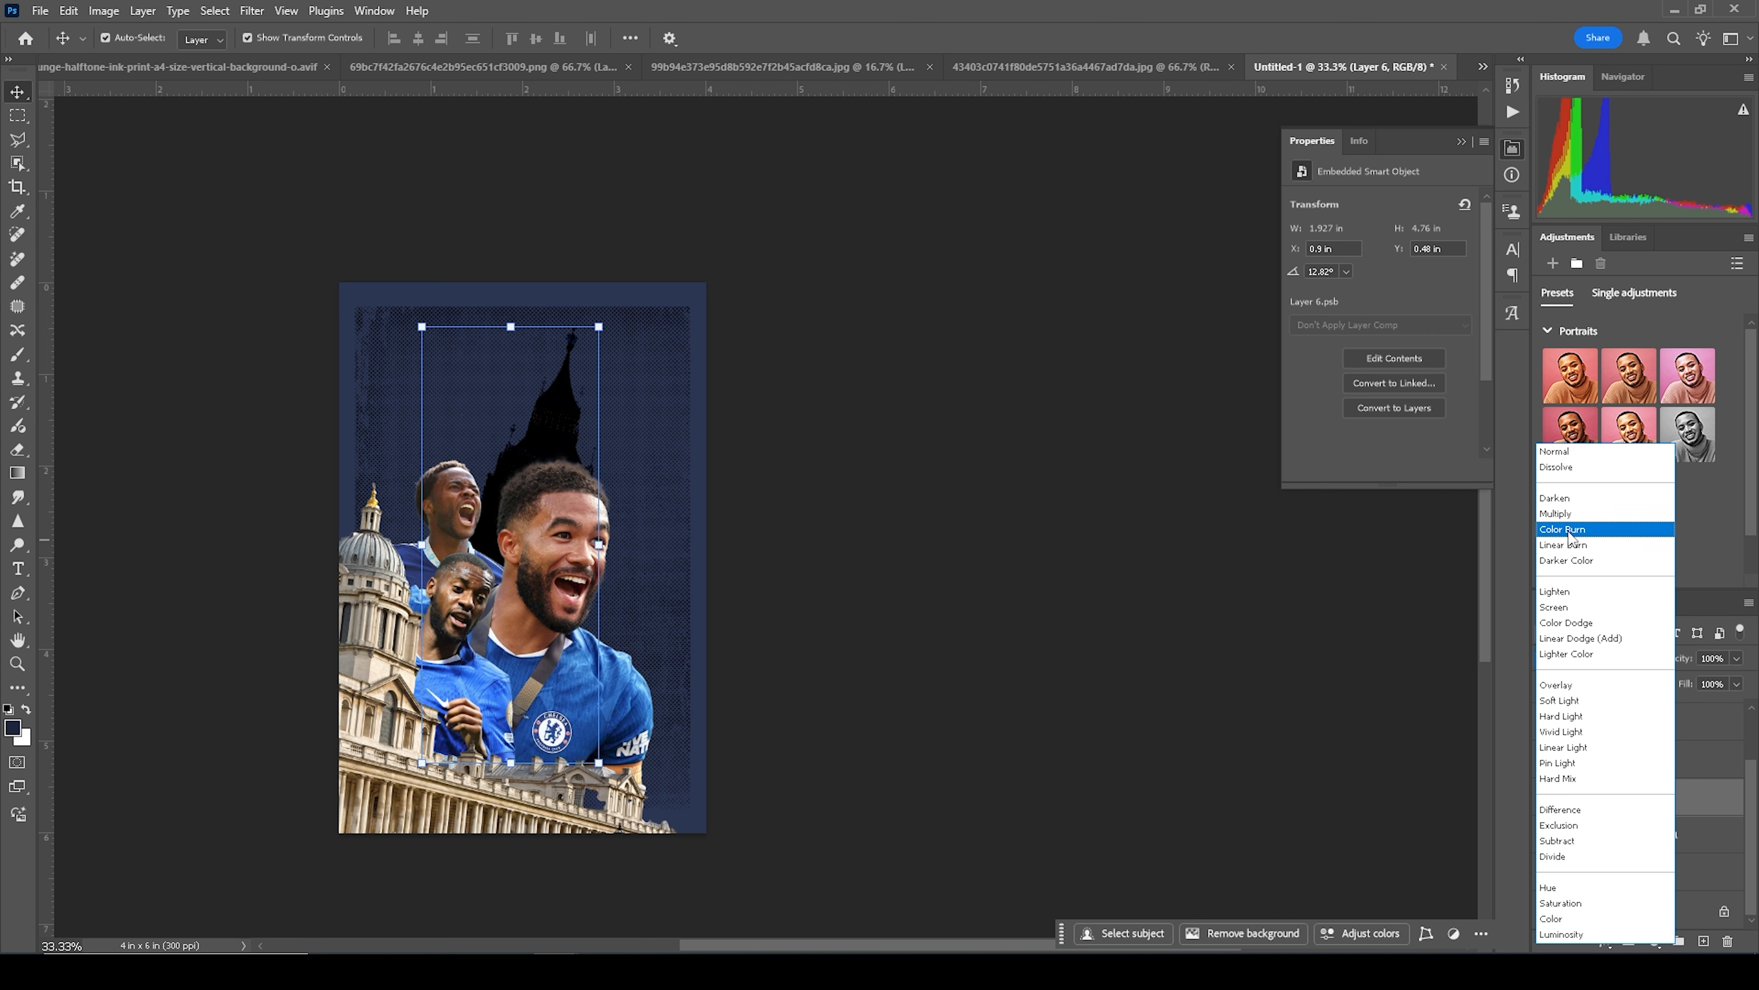
pyautogui.click(1567, 514)
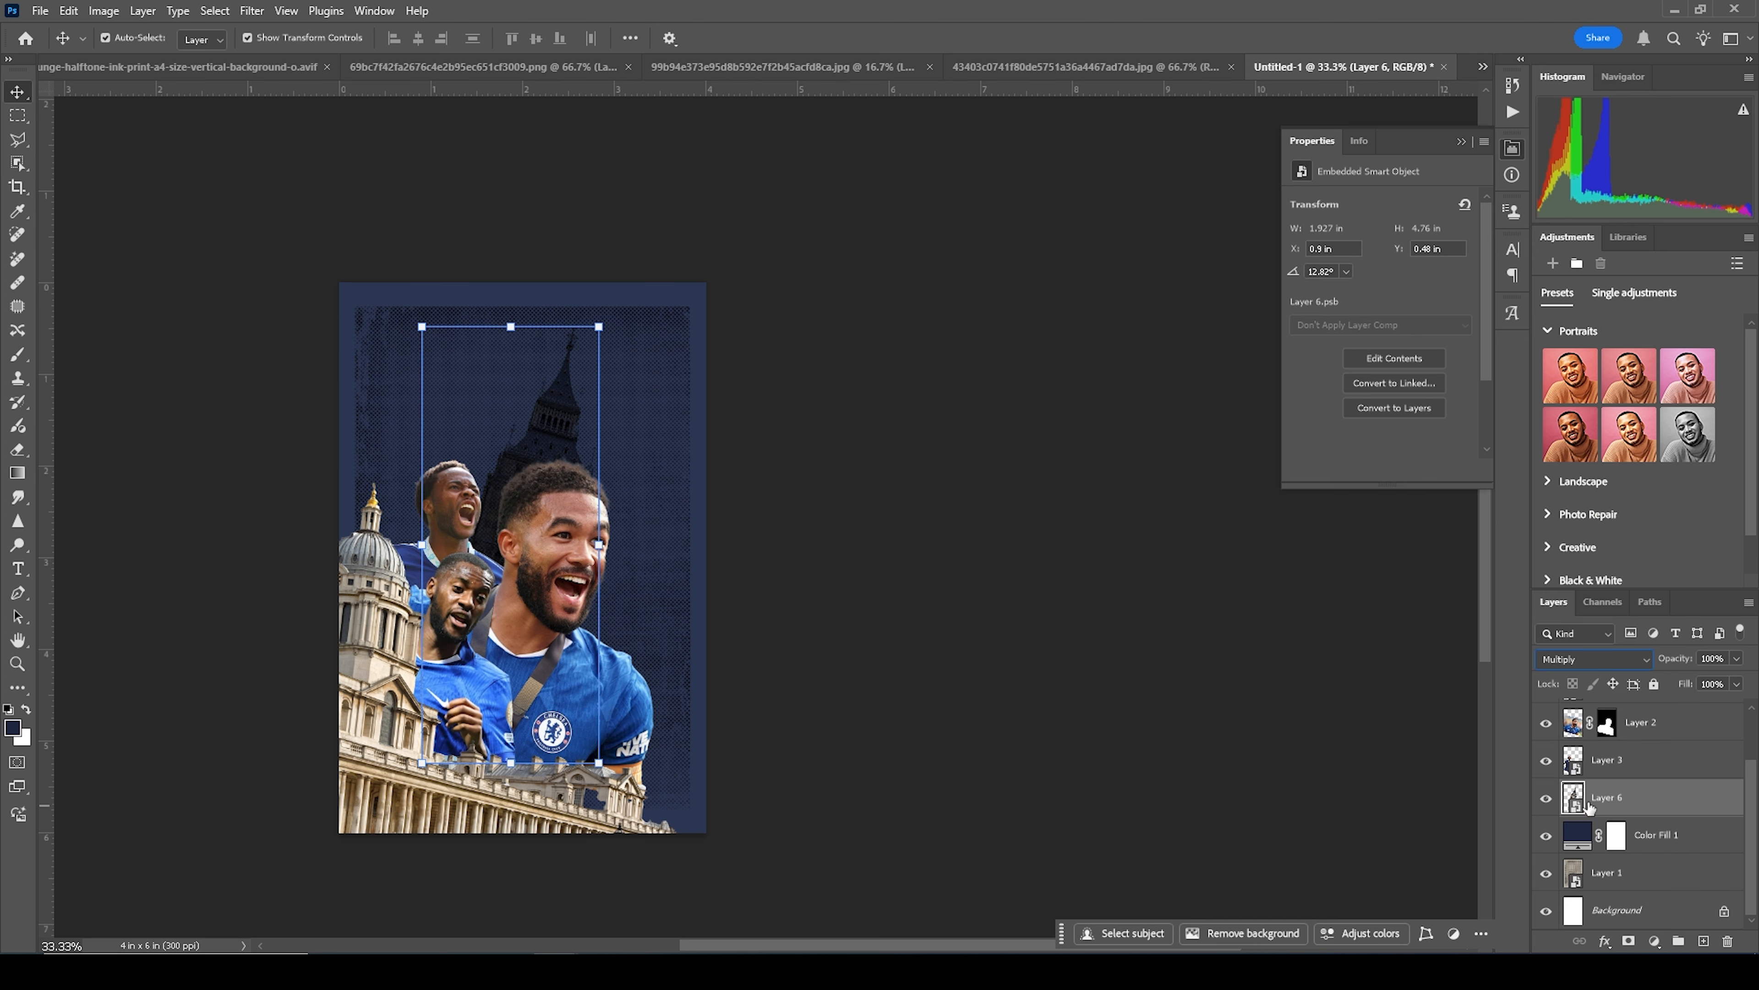
pyautogui.click(1654, 940)
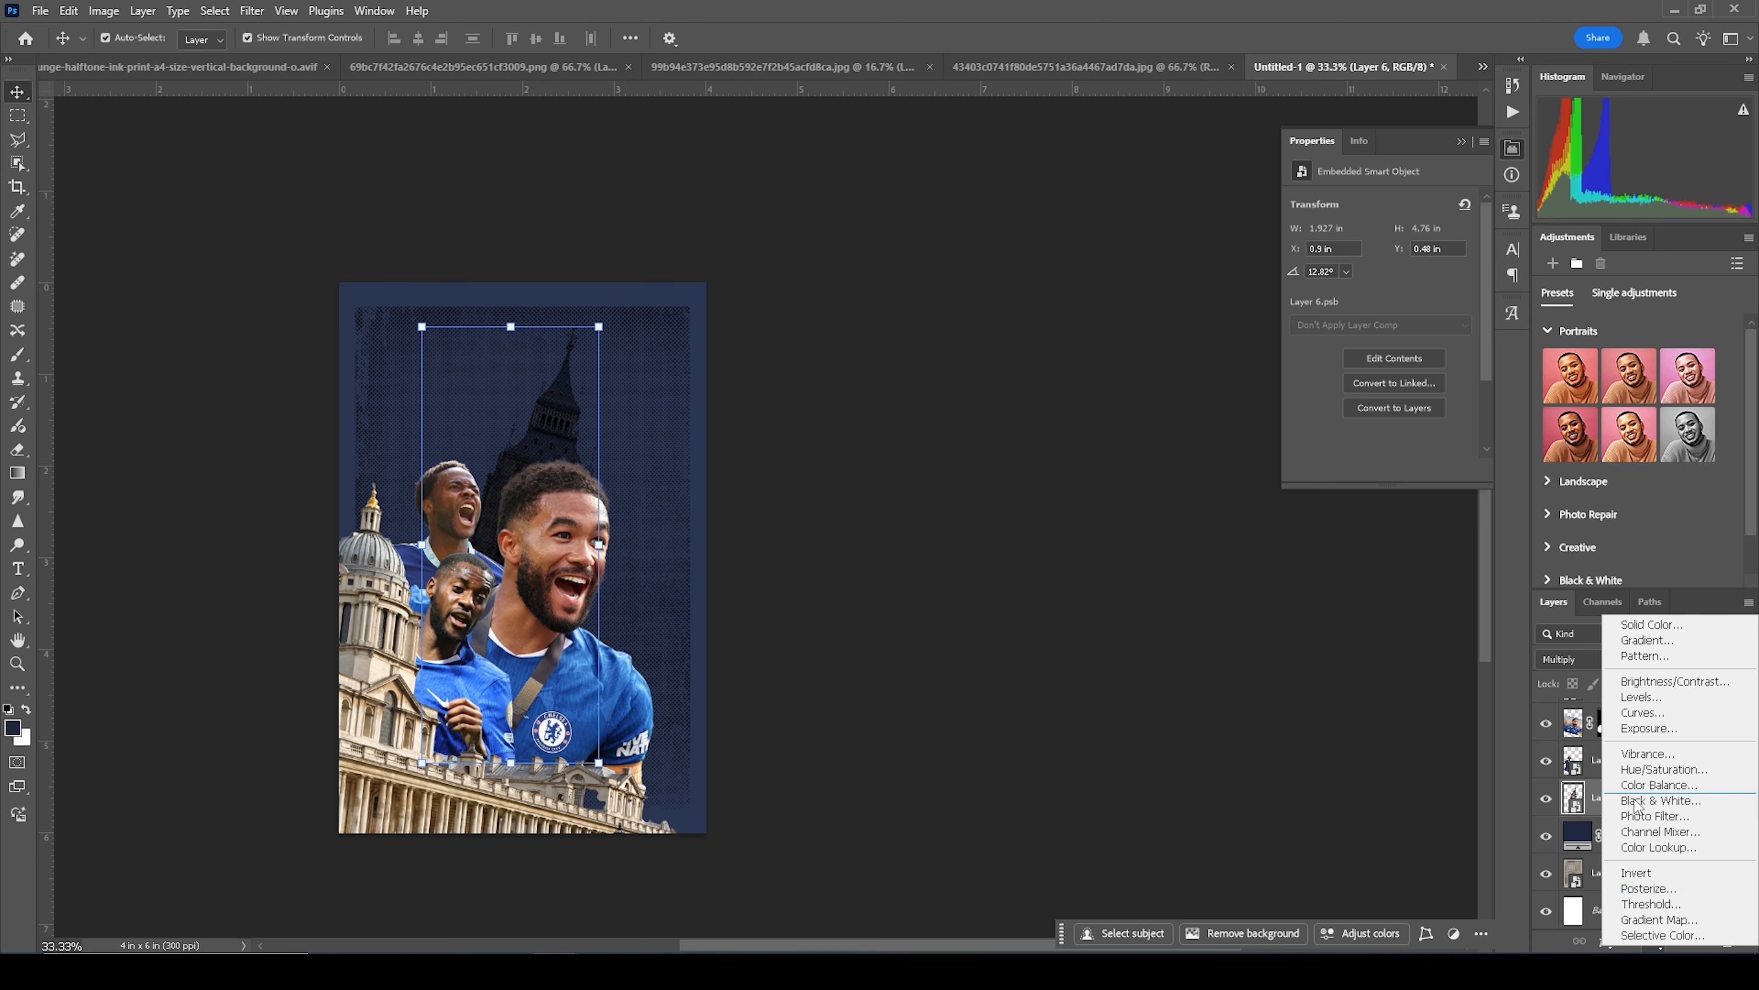
pyautogui.click(1635, 776)
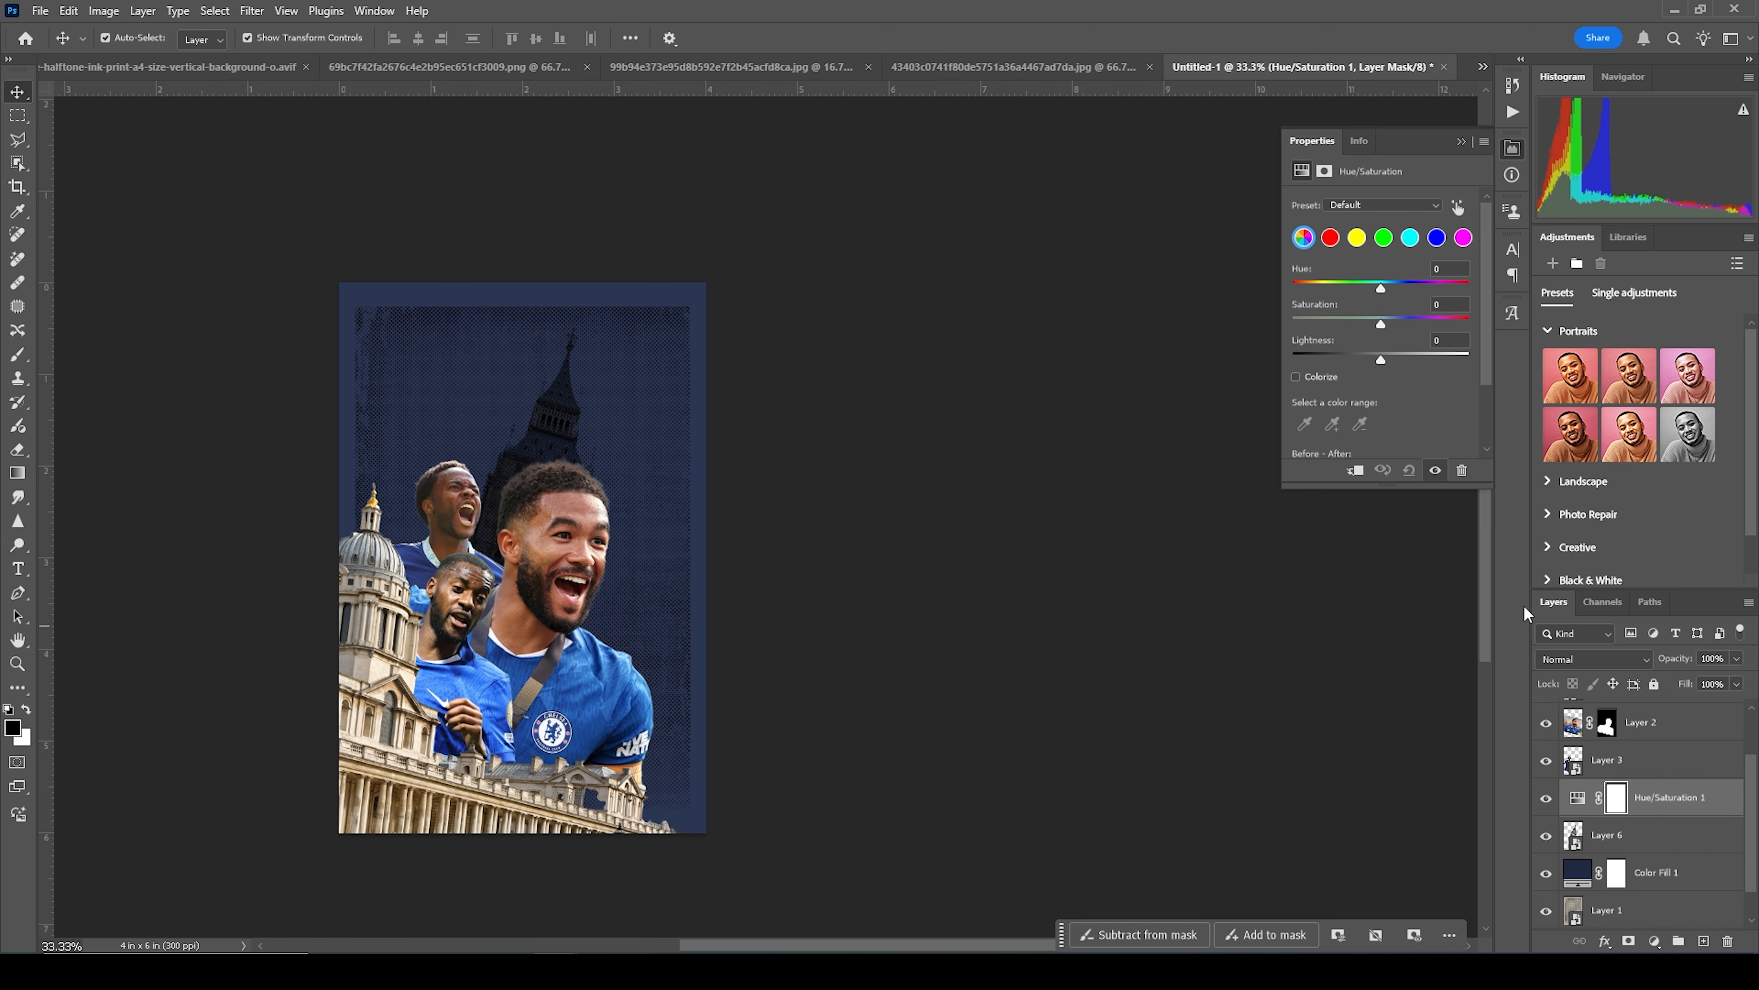
pyautogui.scroll(-2, 1726, 497)
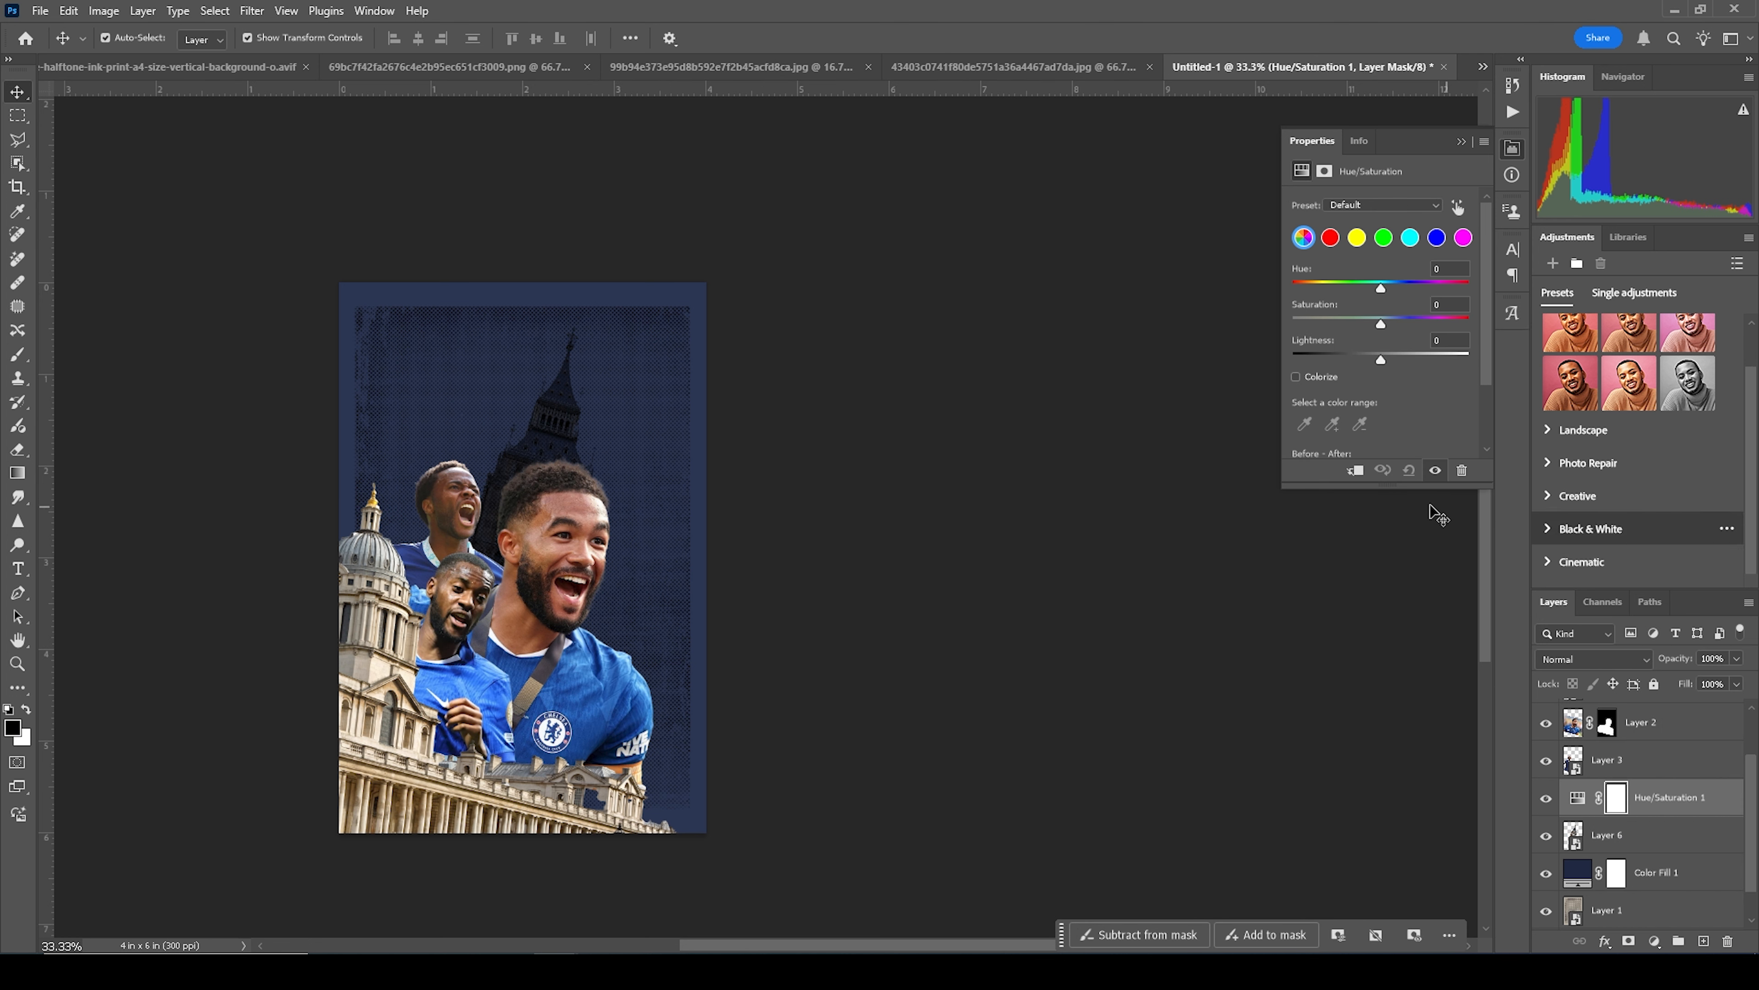
pyautogui.click(1354, 470)
pyautogui.click(1601, 841)
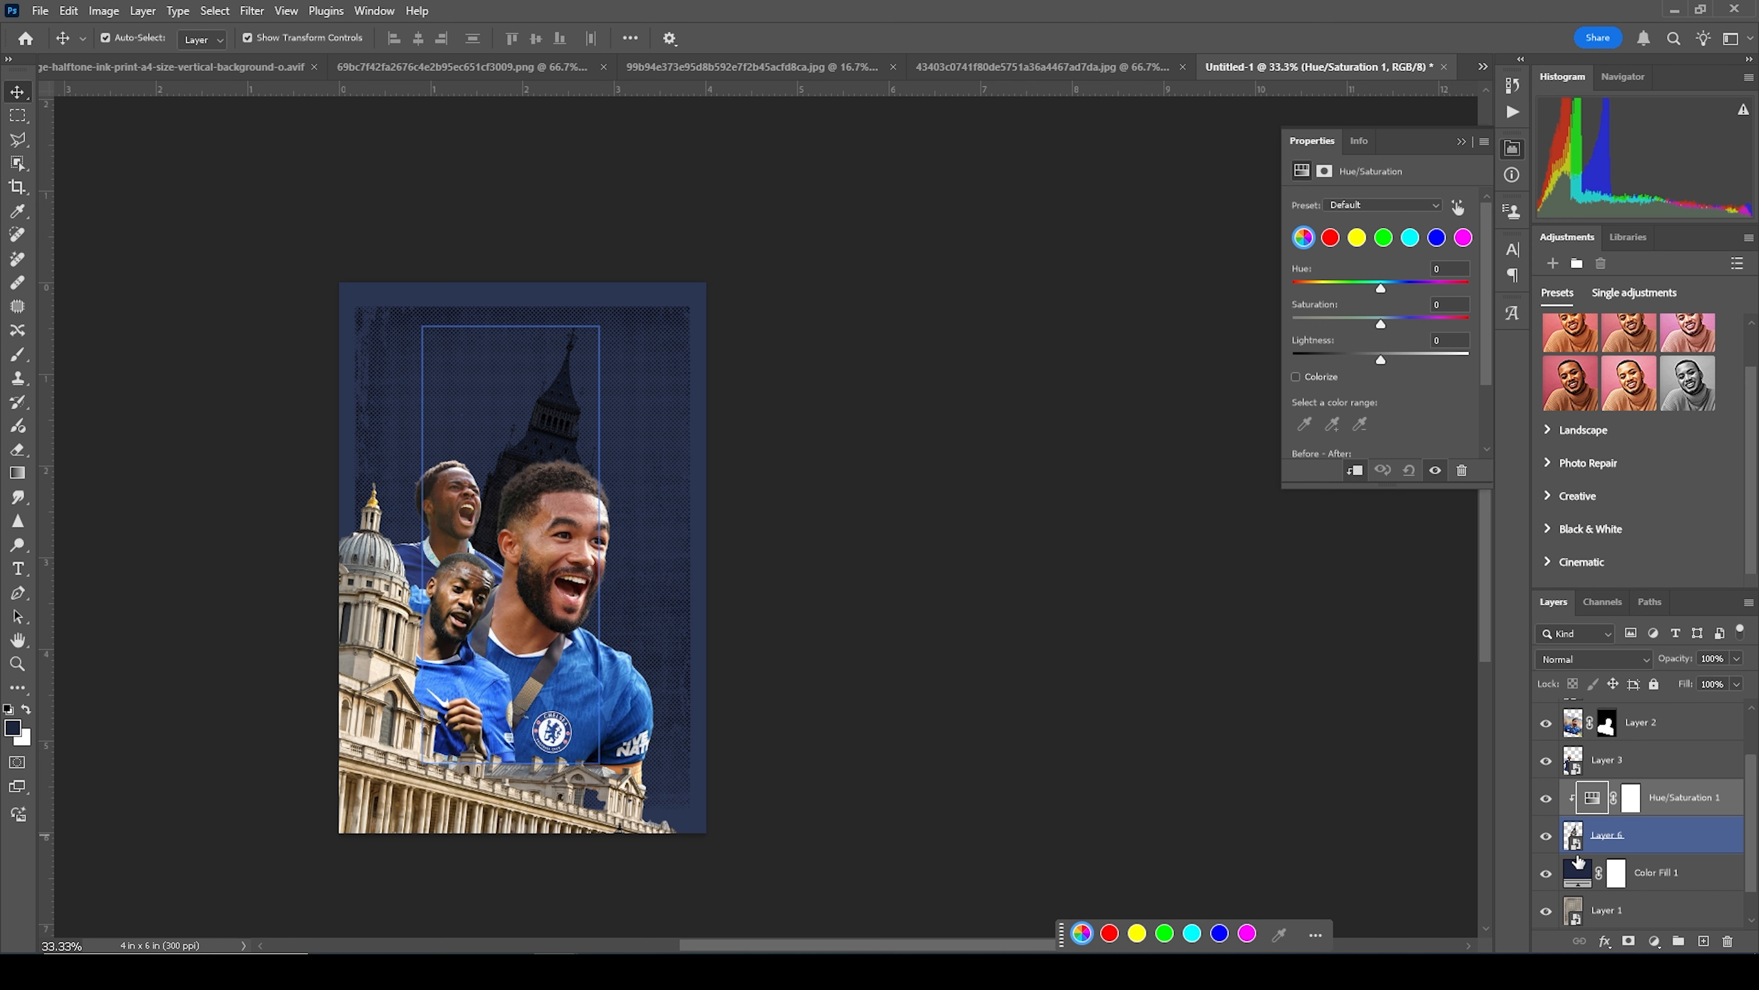
# Step: Set the clock tower adjustment's Saturation to -100 and raise its Lightness slightly
pyautogui.moveTo(1319, 321); pyautogui.dragTo(1256, 311)
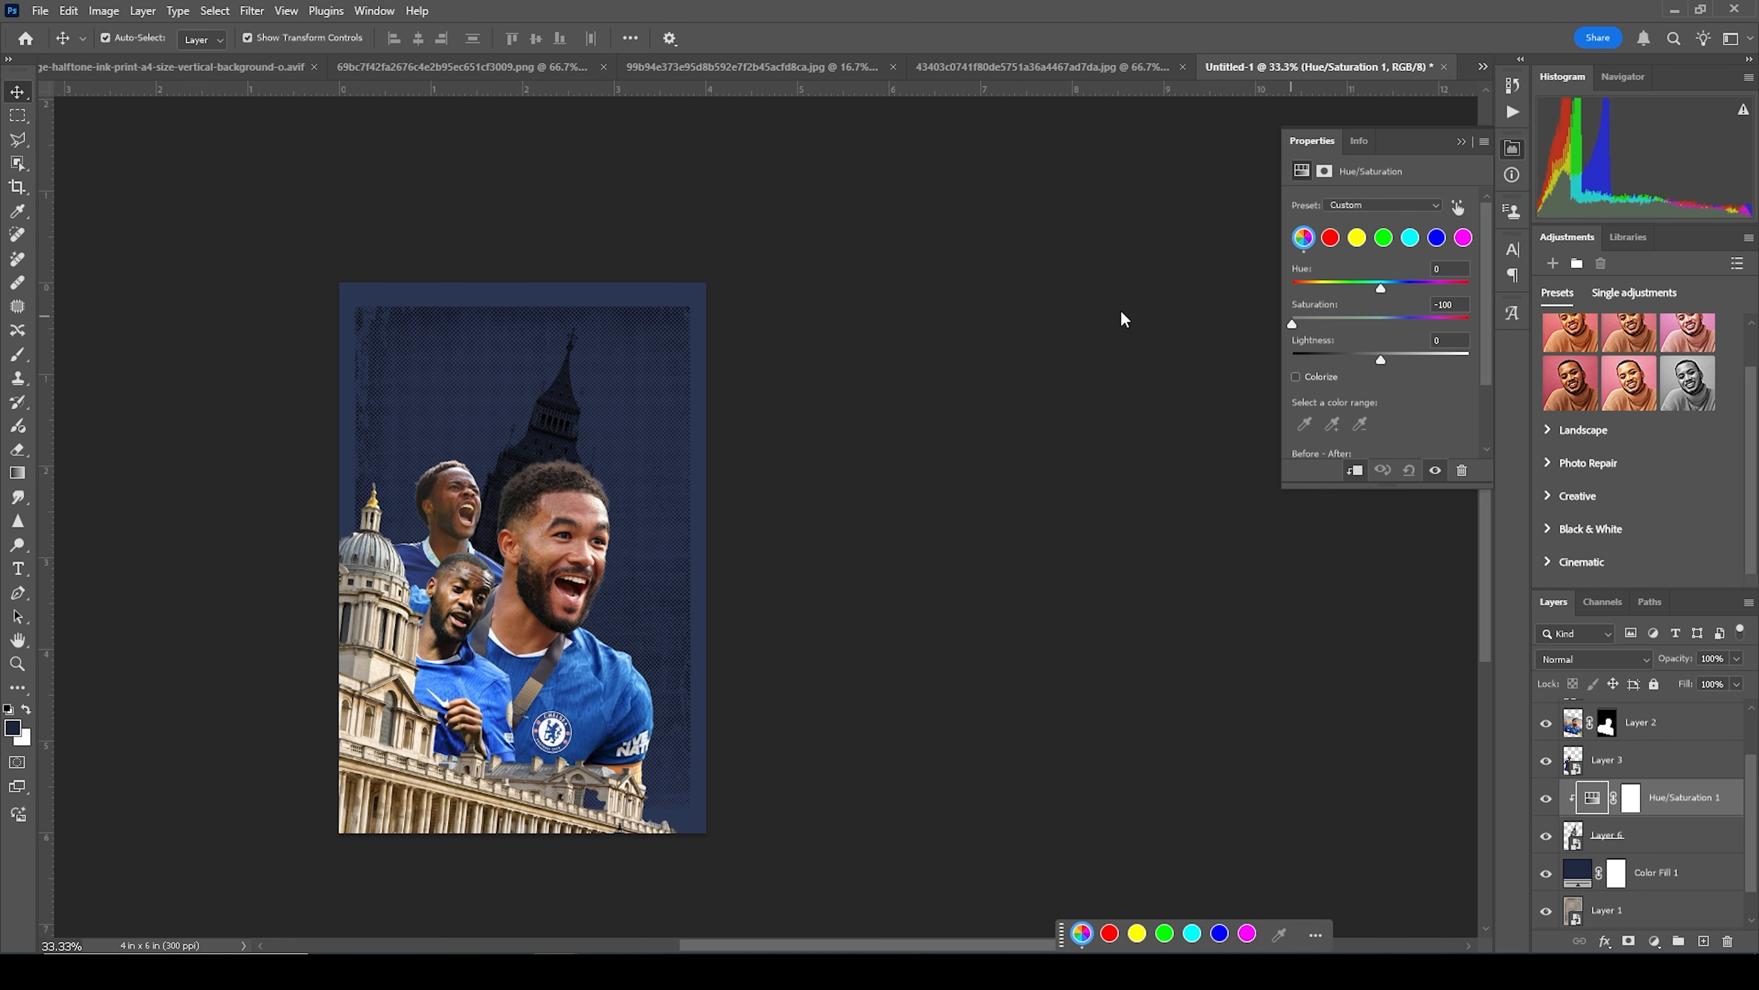
pyautogui.moveTo(1380, 361); pyautogui.dragTo(1407, 363)
pyautogui.click(1015, 747)
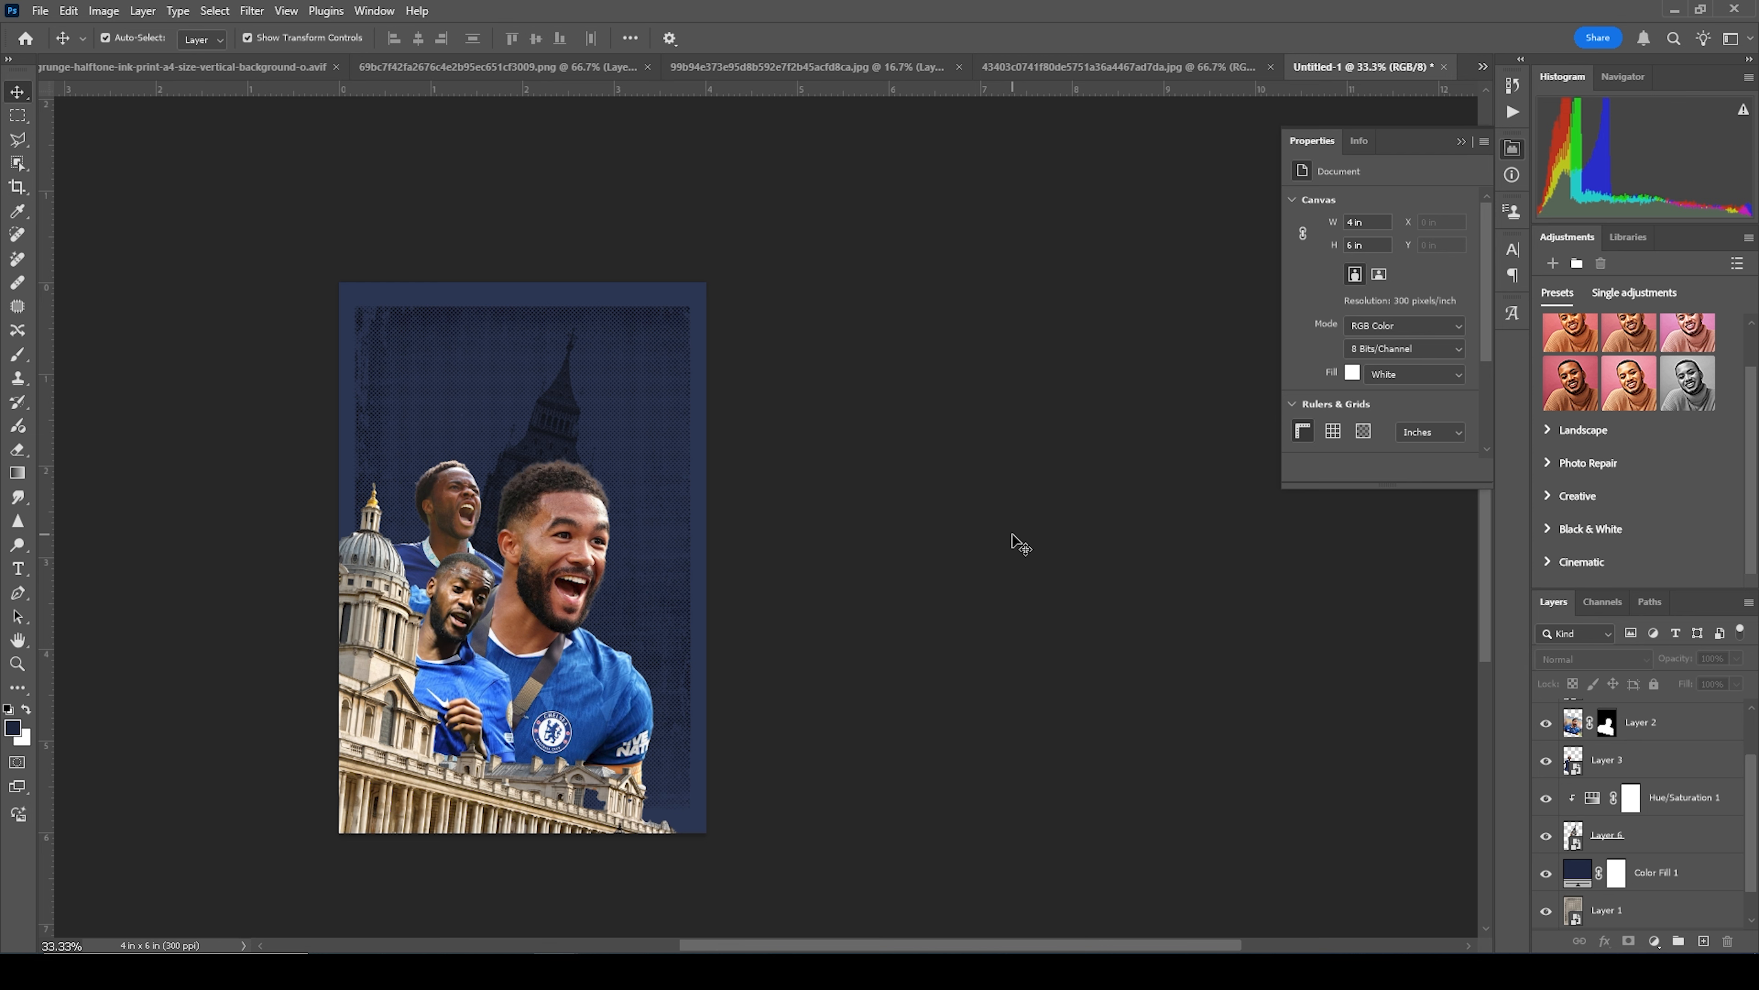
# Step: Shift the large laughing player slightly downward and convert the masked layer to a smart object
pyautogui.moveTo(547, 550); pyautogui.dragTo(554, 587)
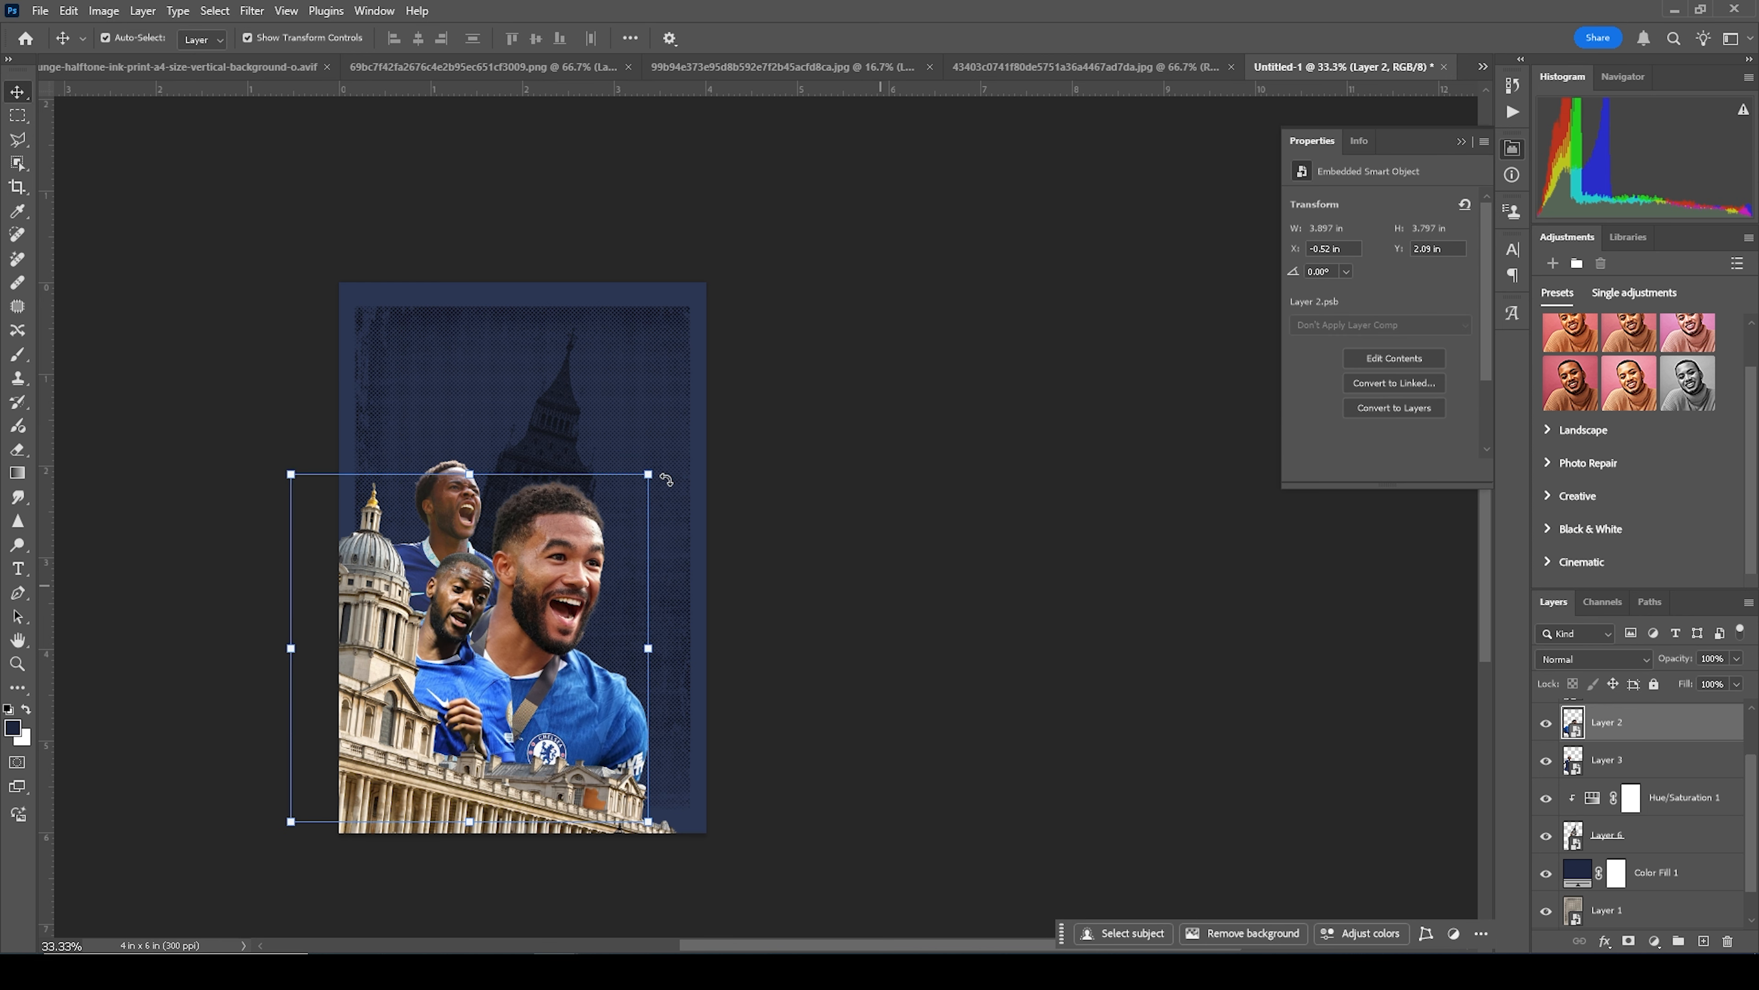
# Step: Open the Camera Raw Filter on the large laughing player and set Highlights to -70 and Shadows to +57
pyautogui.click(252, 11)
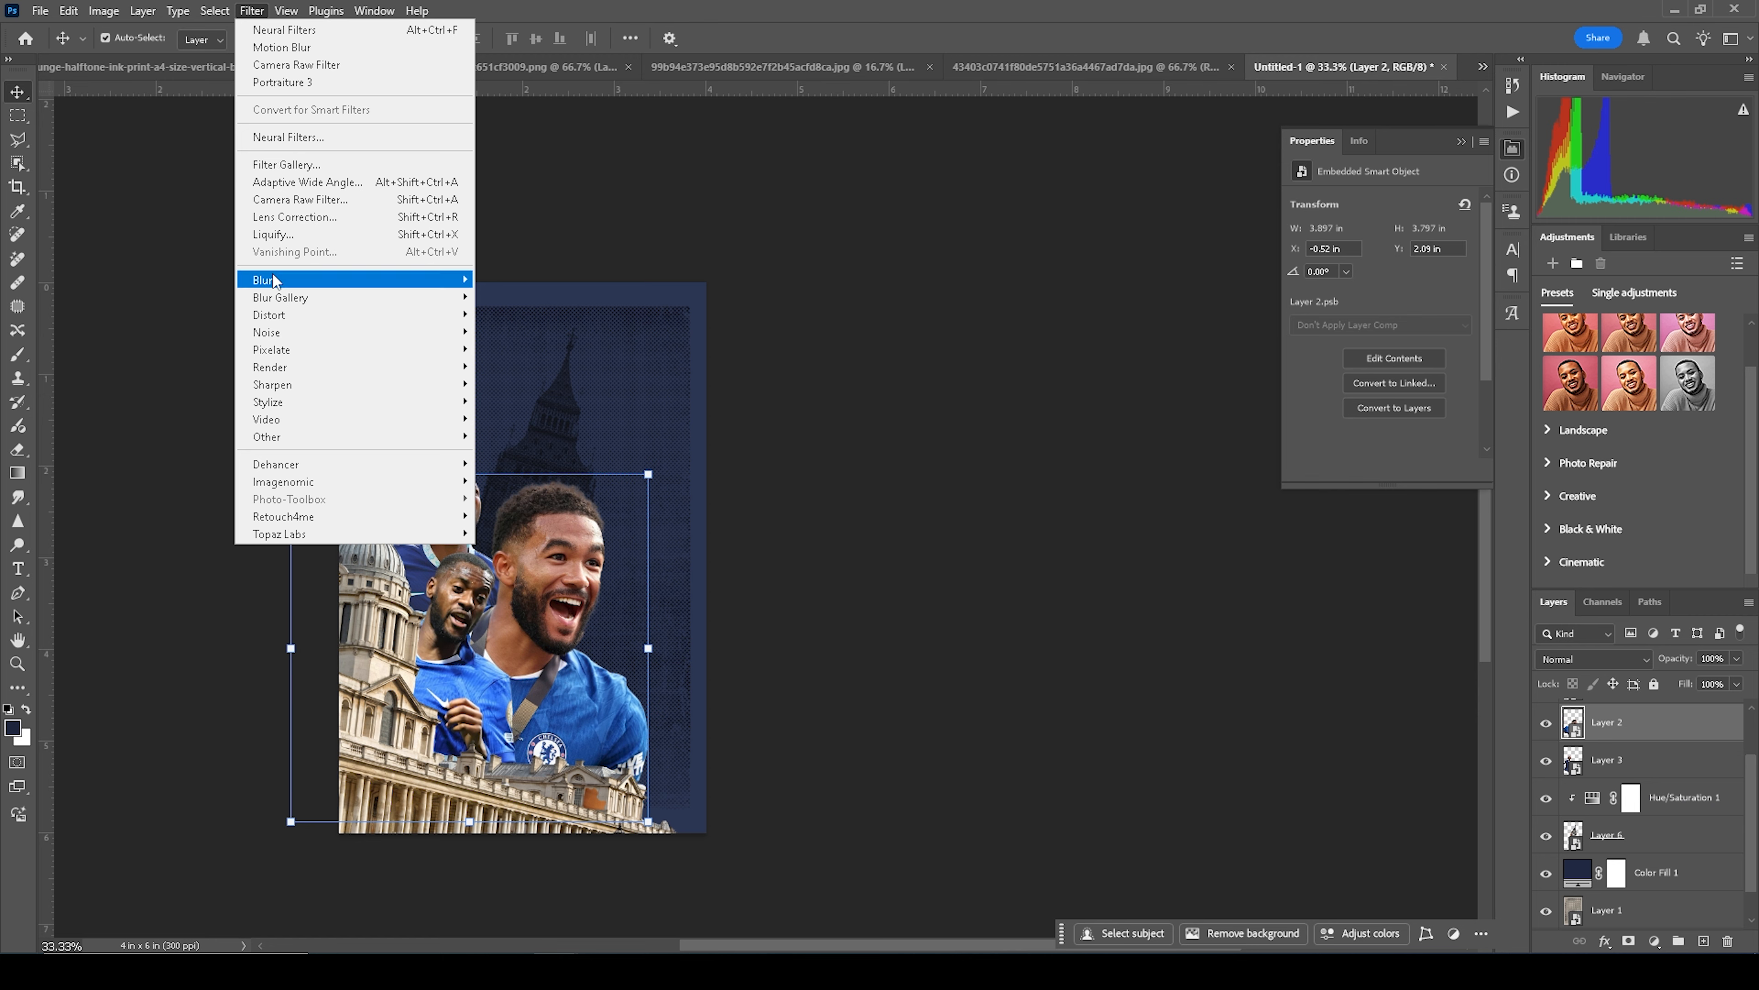
pyautogui.click(315, 214)
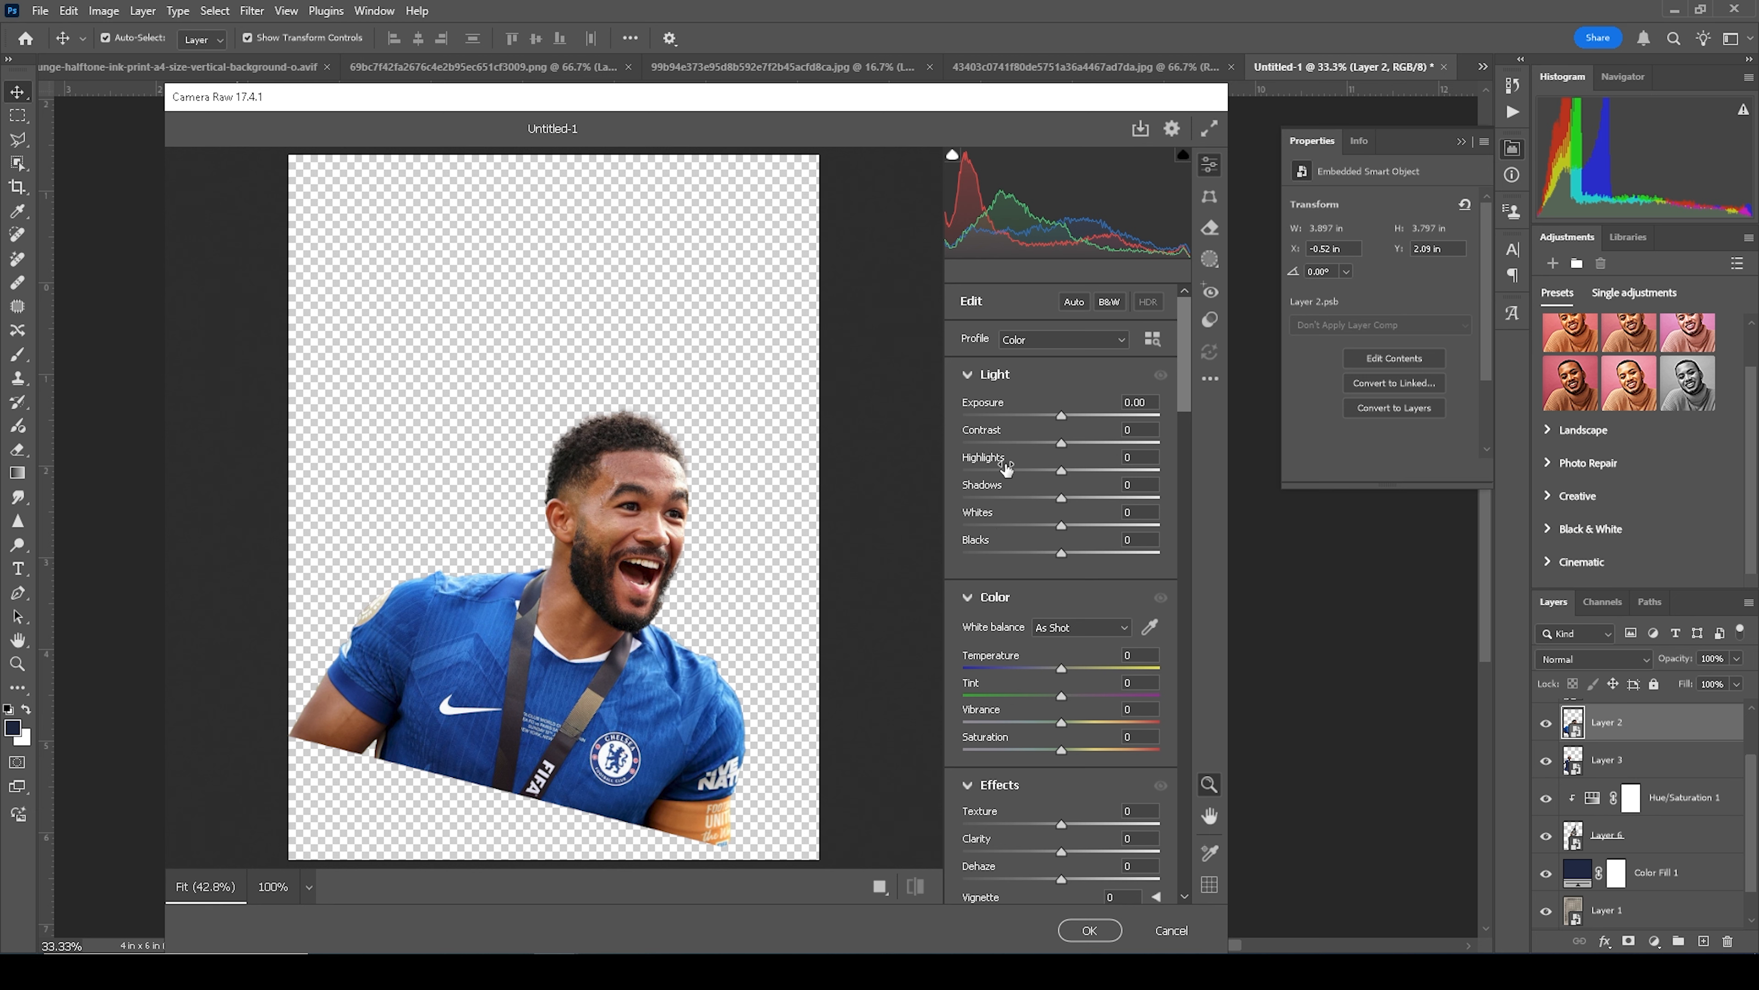
pyautogui.moveTo(1021, 471); pyautogui.dragTo(993, 477)
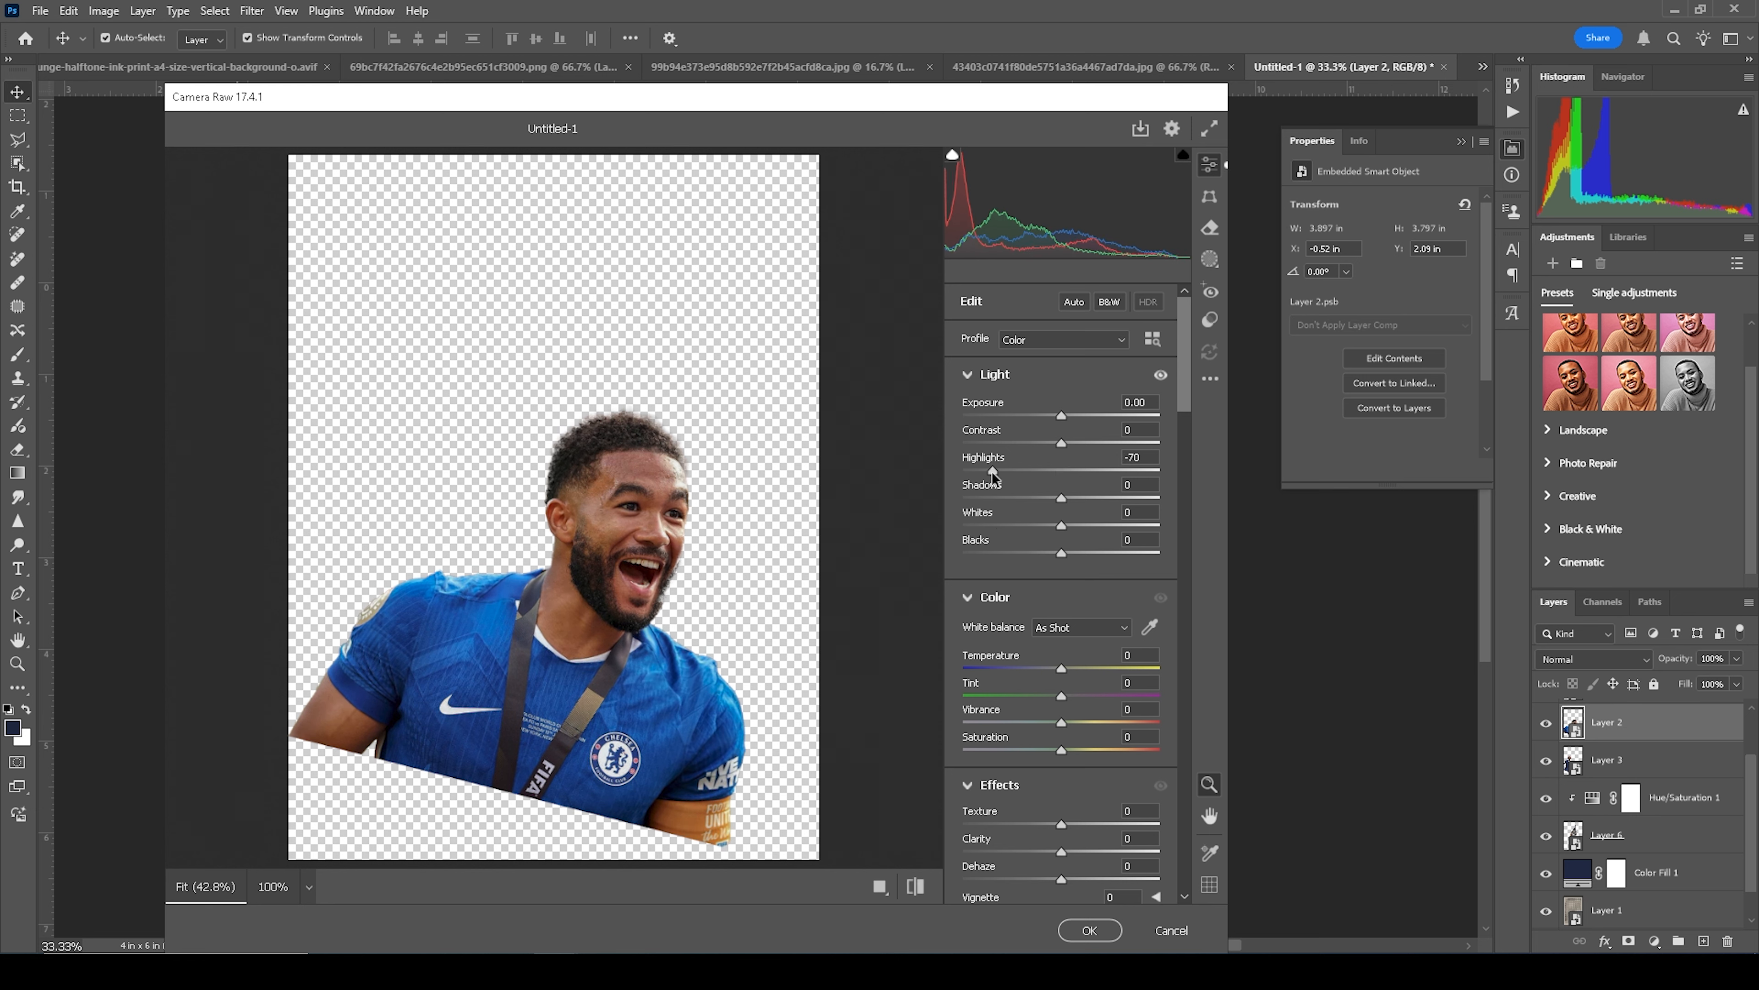
pyautogui.moveTo(1096, 499); pyautogui.dragTo(1117, 499)
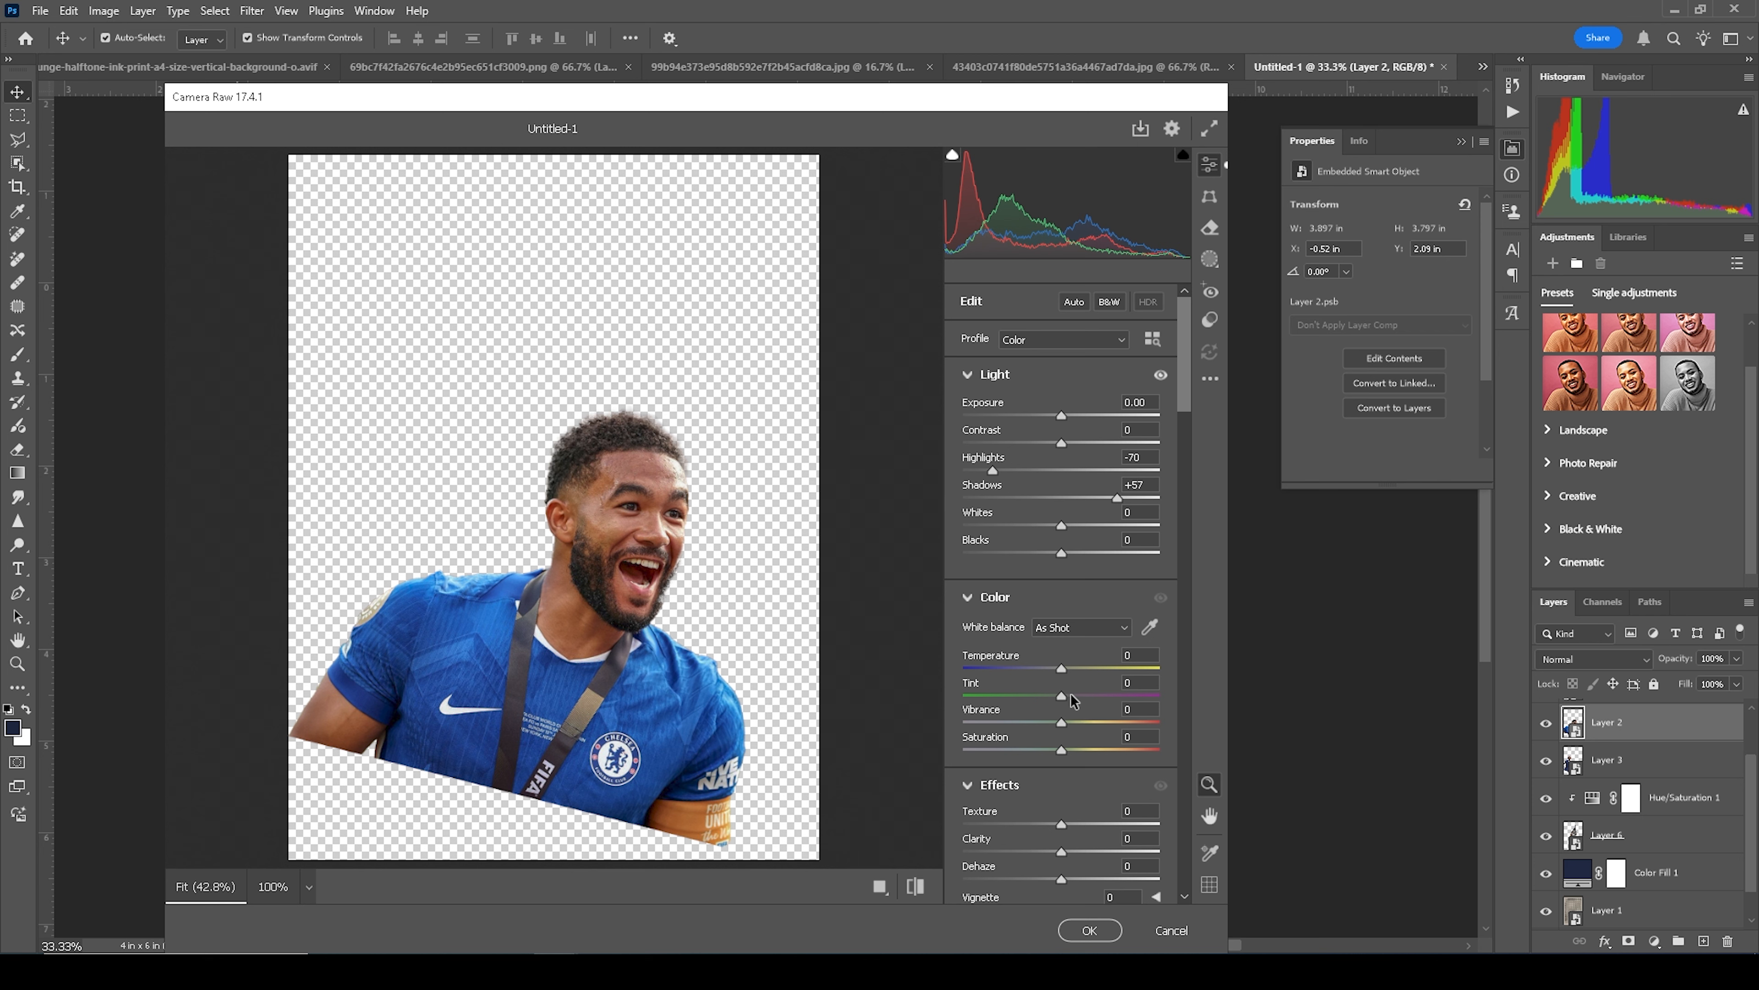
# Step: Set the player's Texture to +23 and Clarity to +33, and raise Shadows to +76
pyautogui.scroll(-2, 1073, 700)
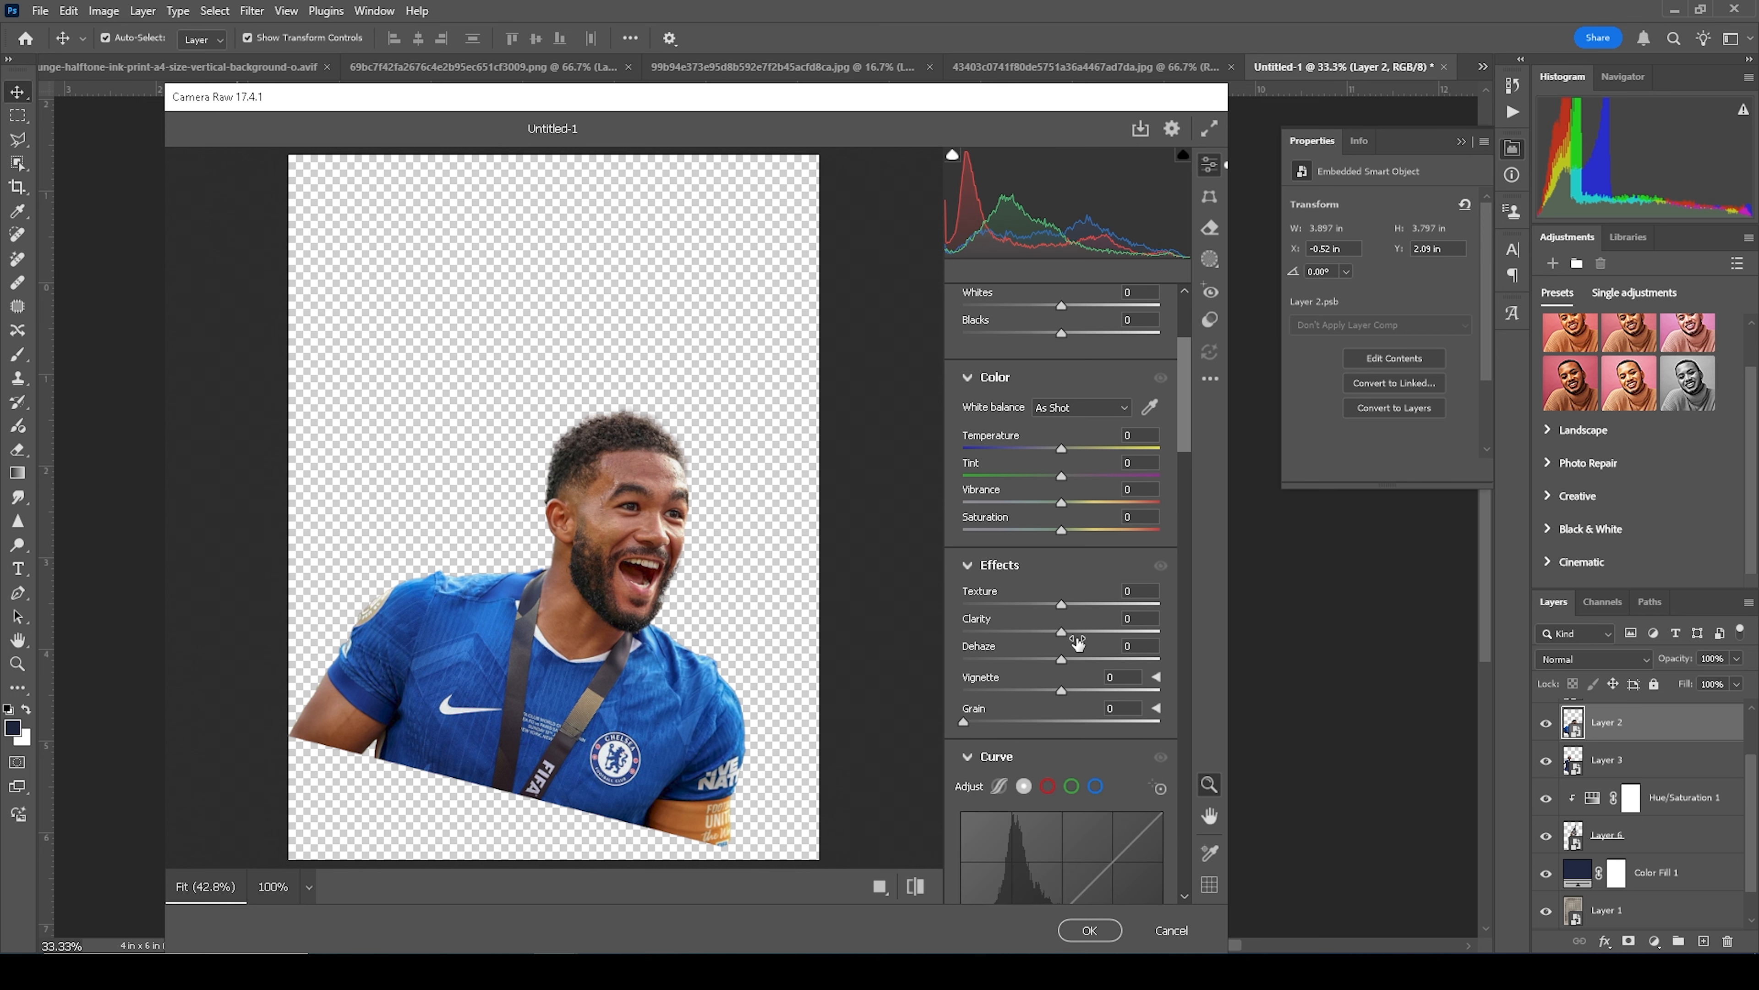
pyautogui.moveTo(1086, 631); pyautogui.dragTo(1082, 604)
pyautogui.click(1077, 604)
pyautogui.scroll(2, 1082, 604)
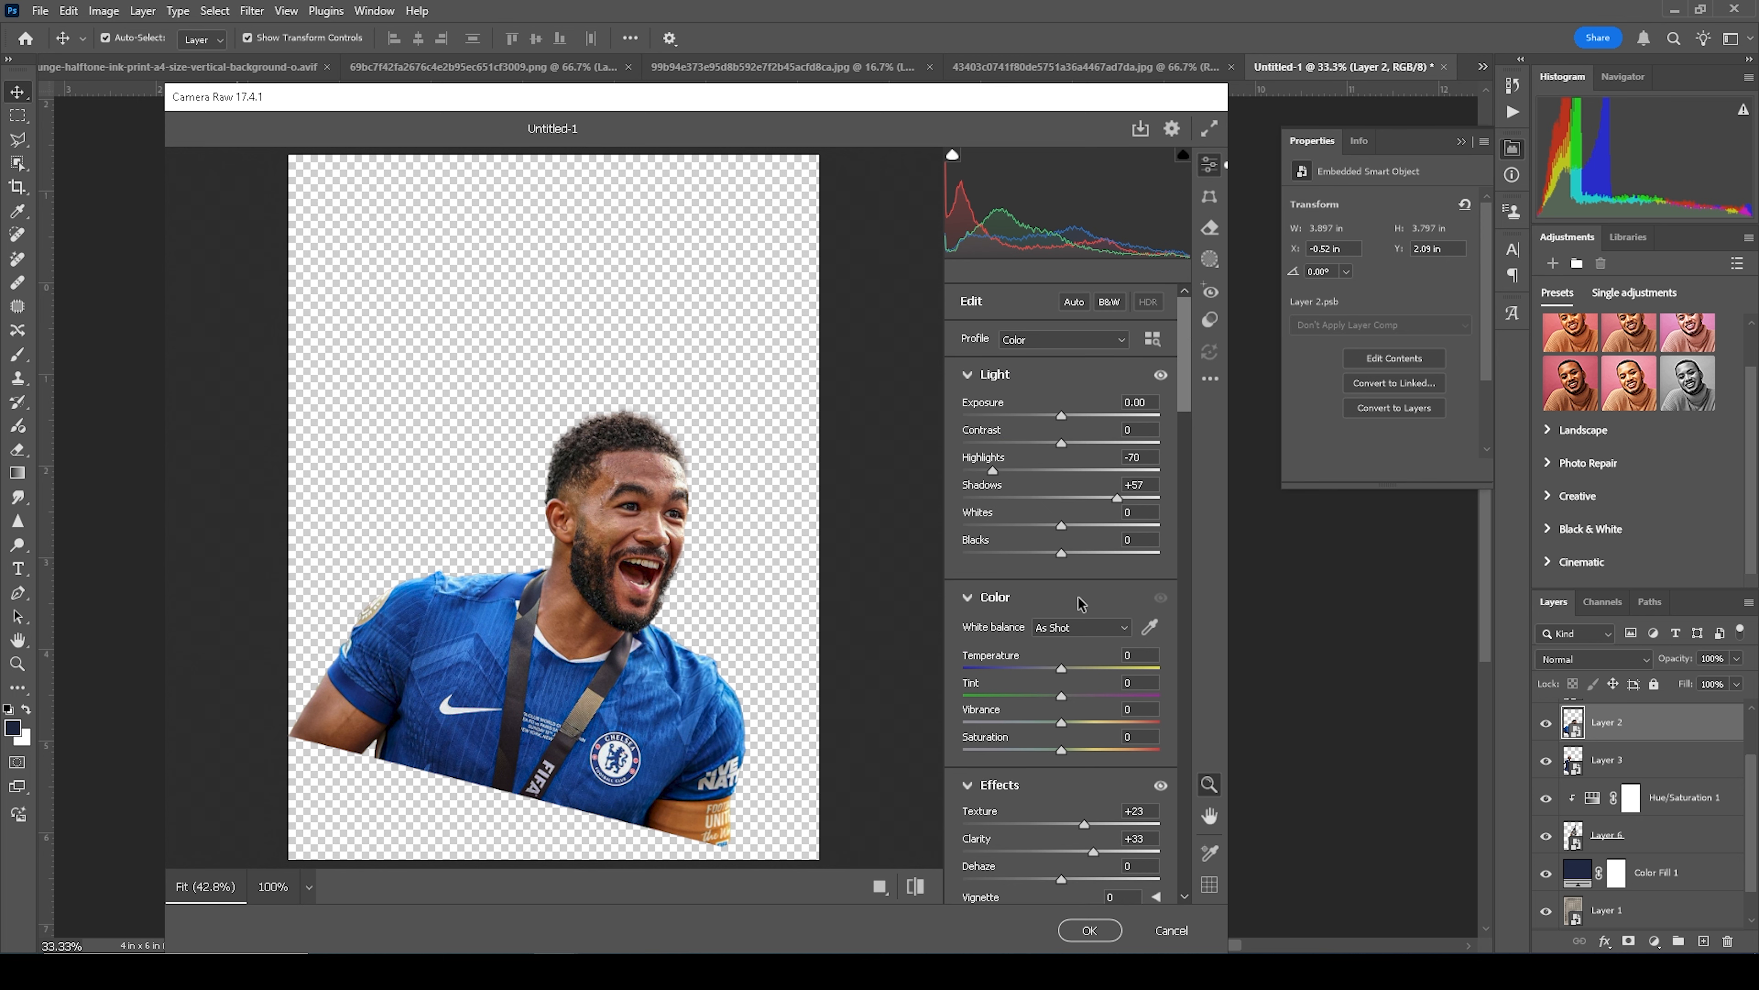
pyautogui.moveTo(1118, 498); pyautogui.dragTo(1136, 497)
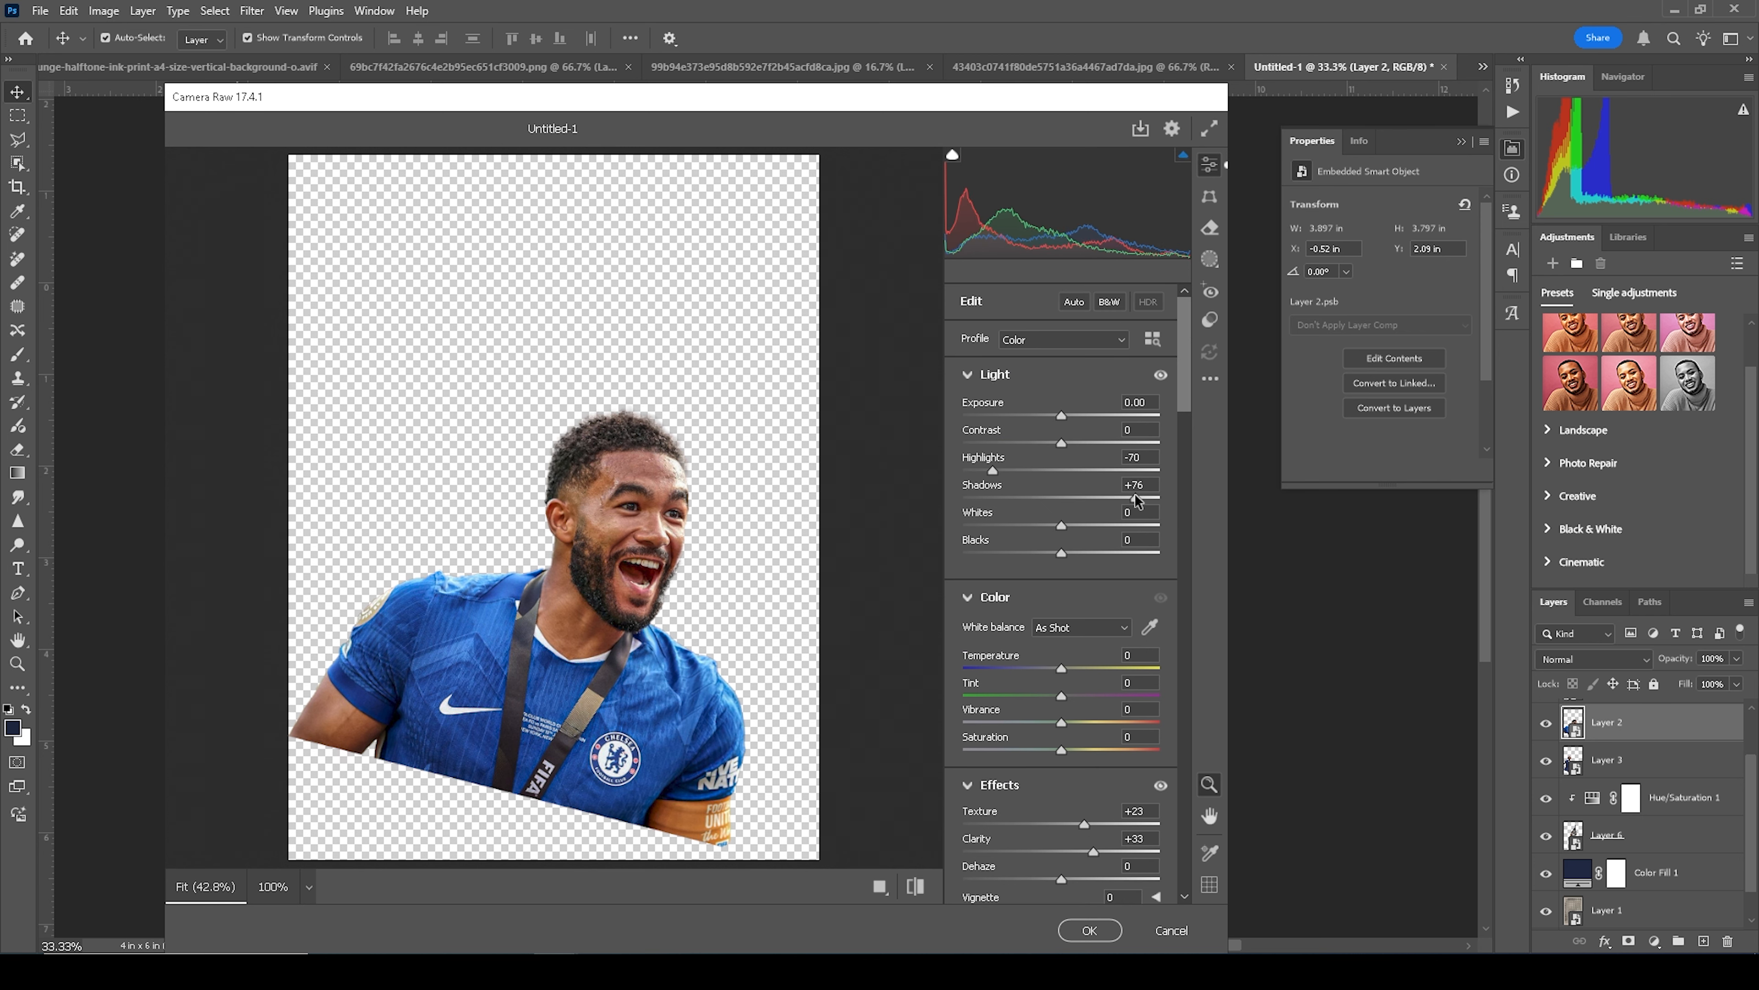
# Step: In the Color Mixer, set the hue of Reds to -38 and Oranges to -35, and the saturation of Oranges to -21
pyautogui.scroll(-10, 1140, 511)
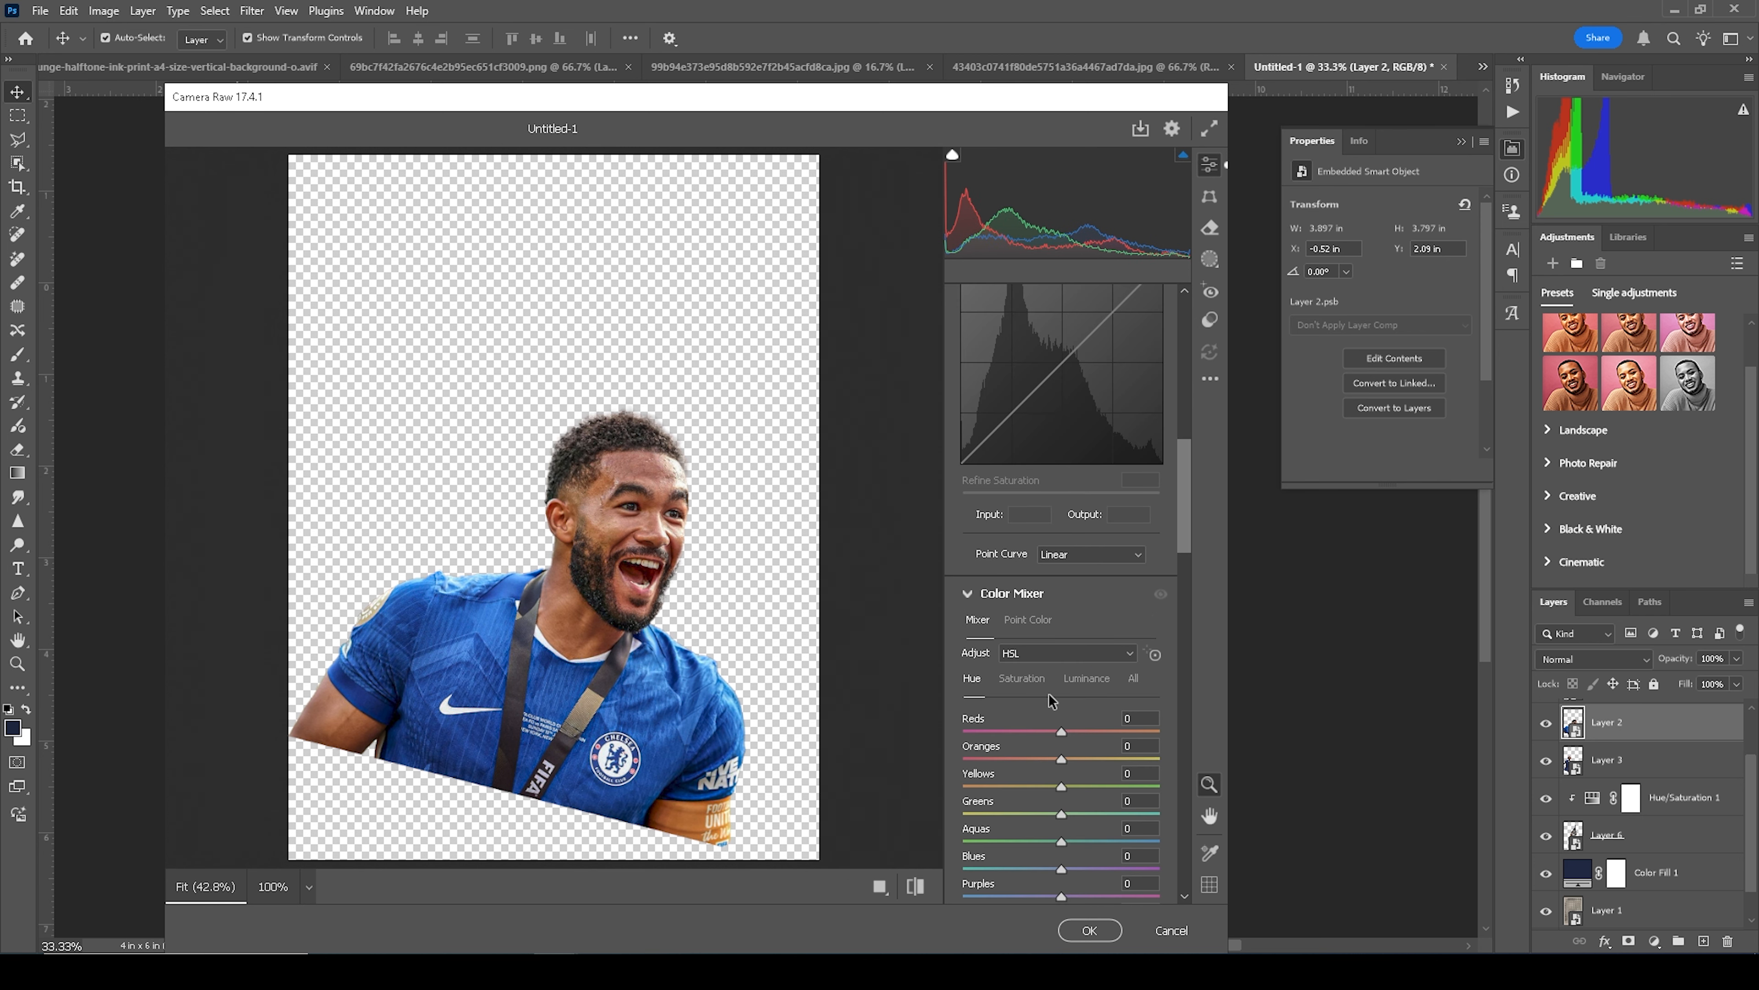
pyautogui.scroll(2, 1037, 676)
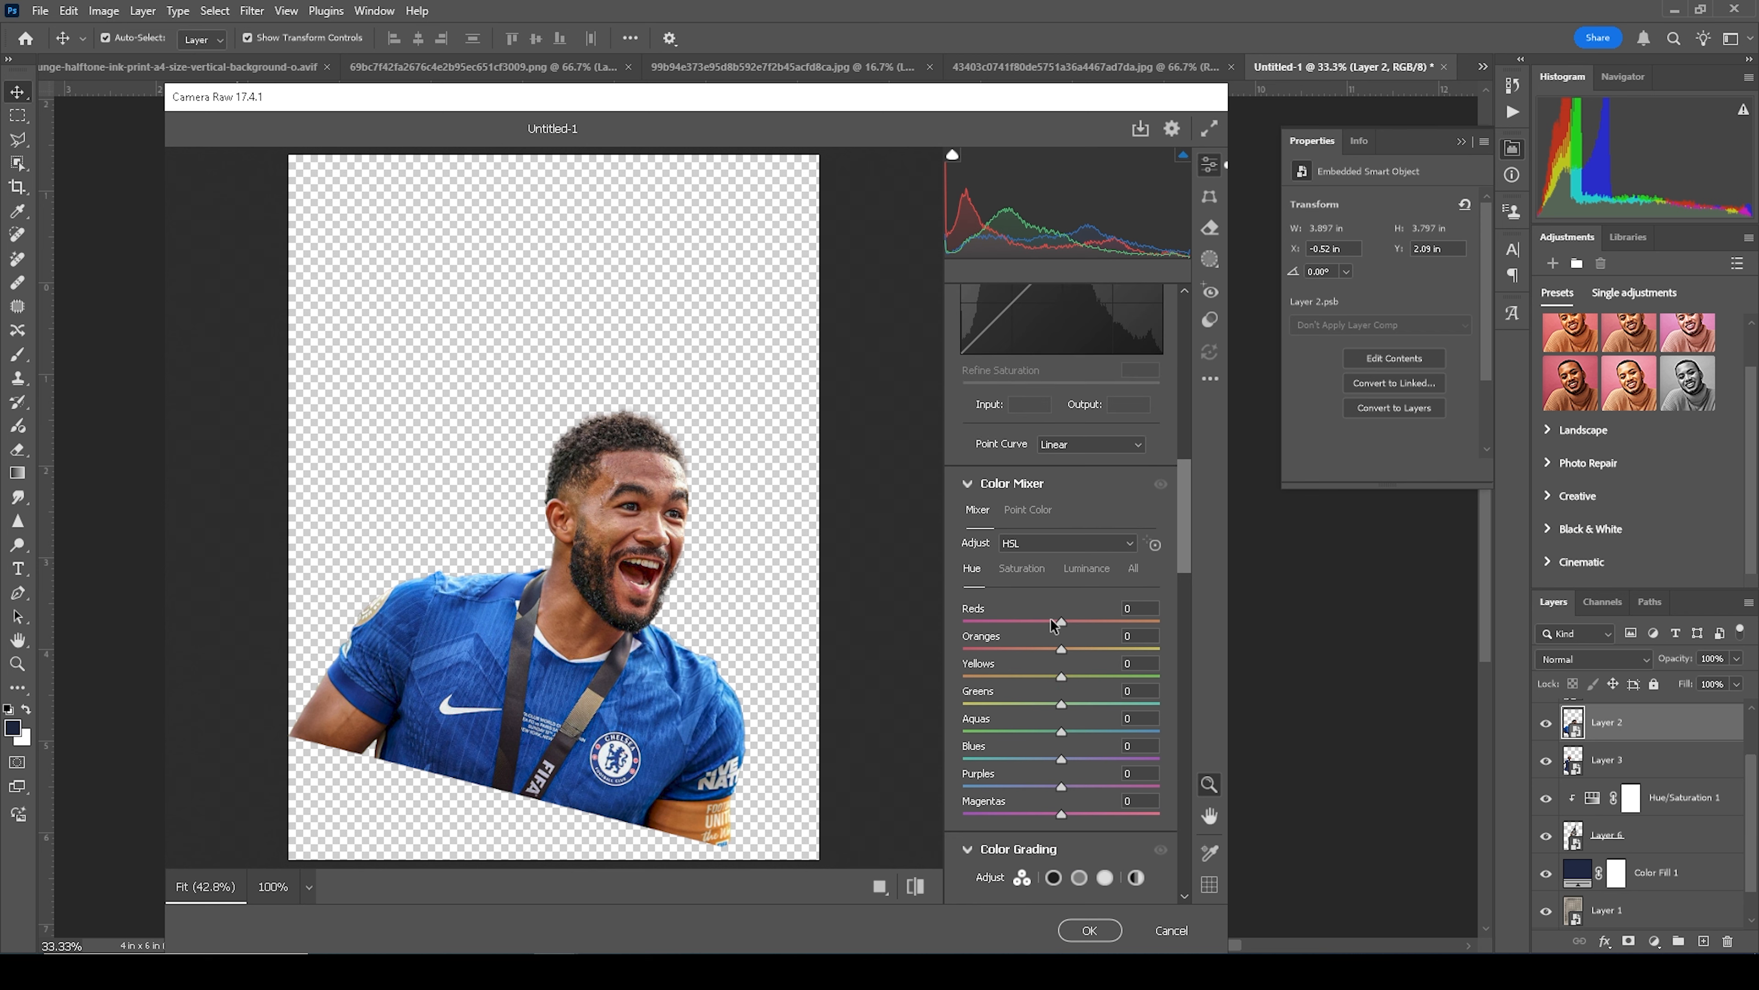
pyautogui.moveTo(1049, 623); pyautogui.dragTo(1021, 625)
pyautogui.moveTo(1046, 651); pyautogui.dragTo(1032, 650)
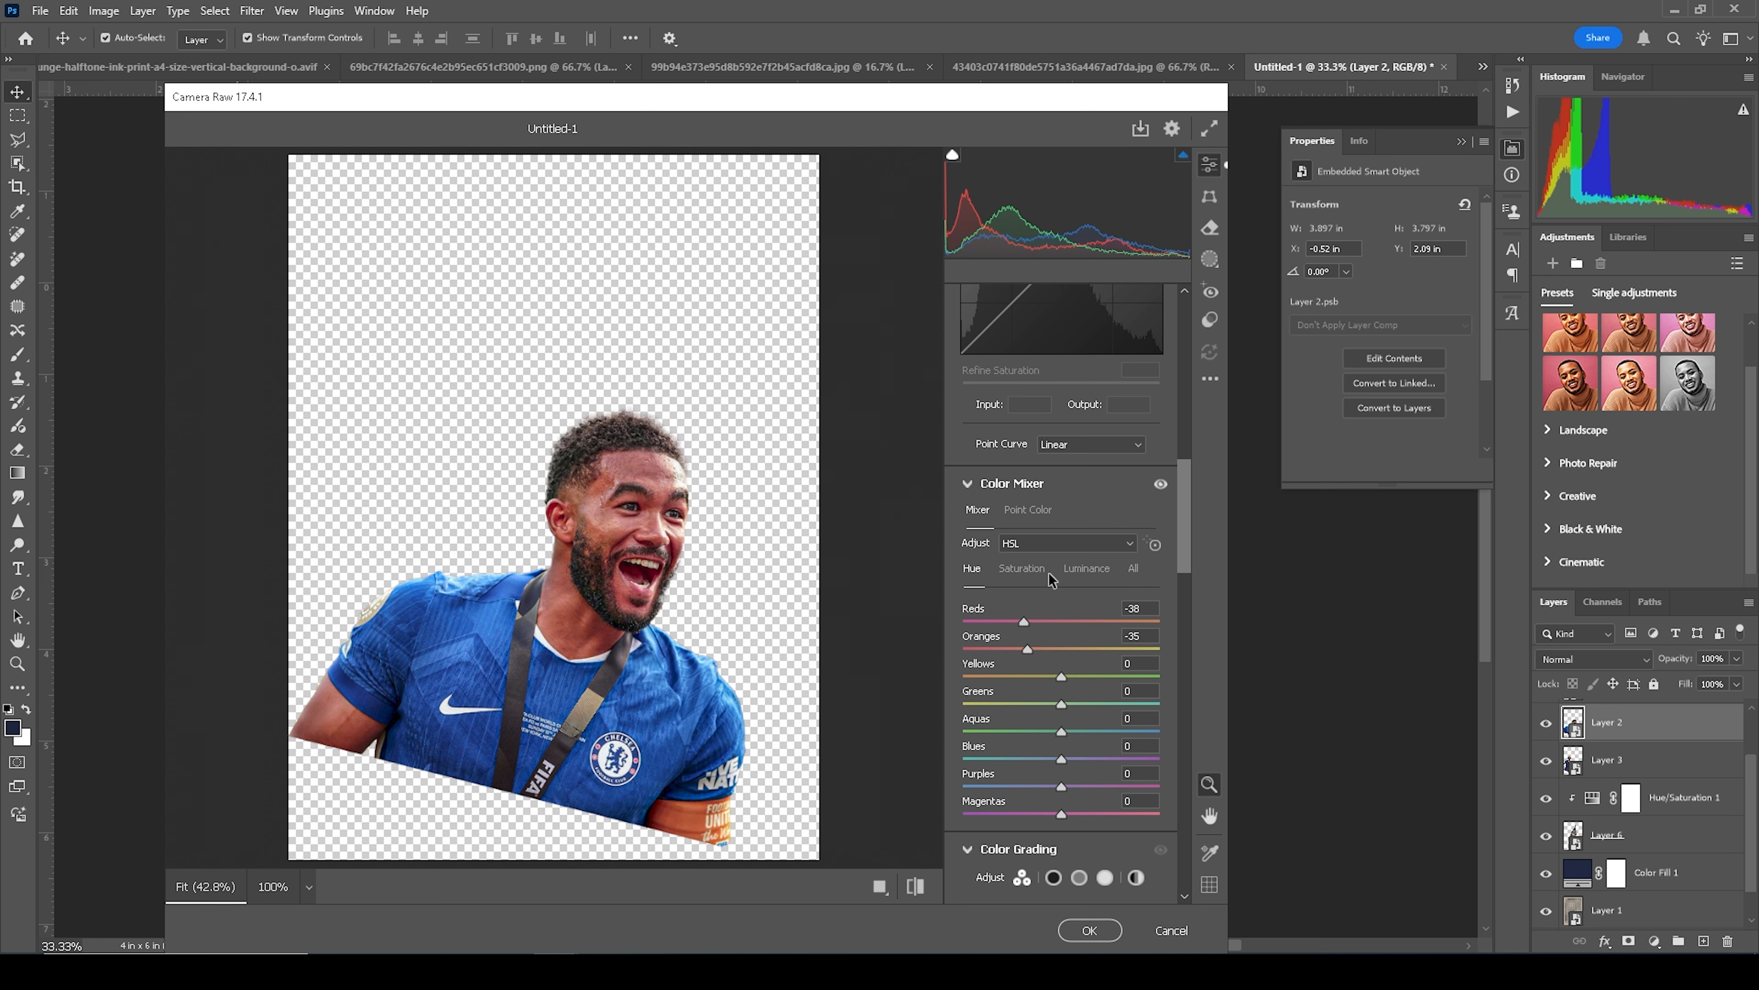
pyautogui.click(1039, 570)
pyautogui.click(1040, 649)
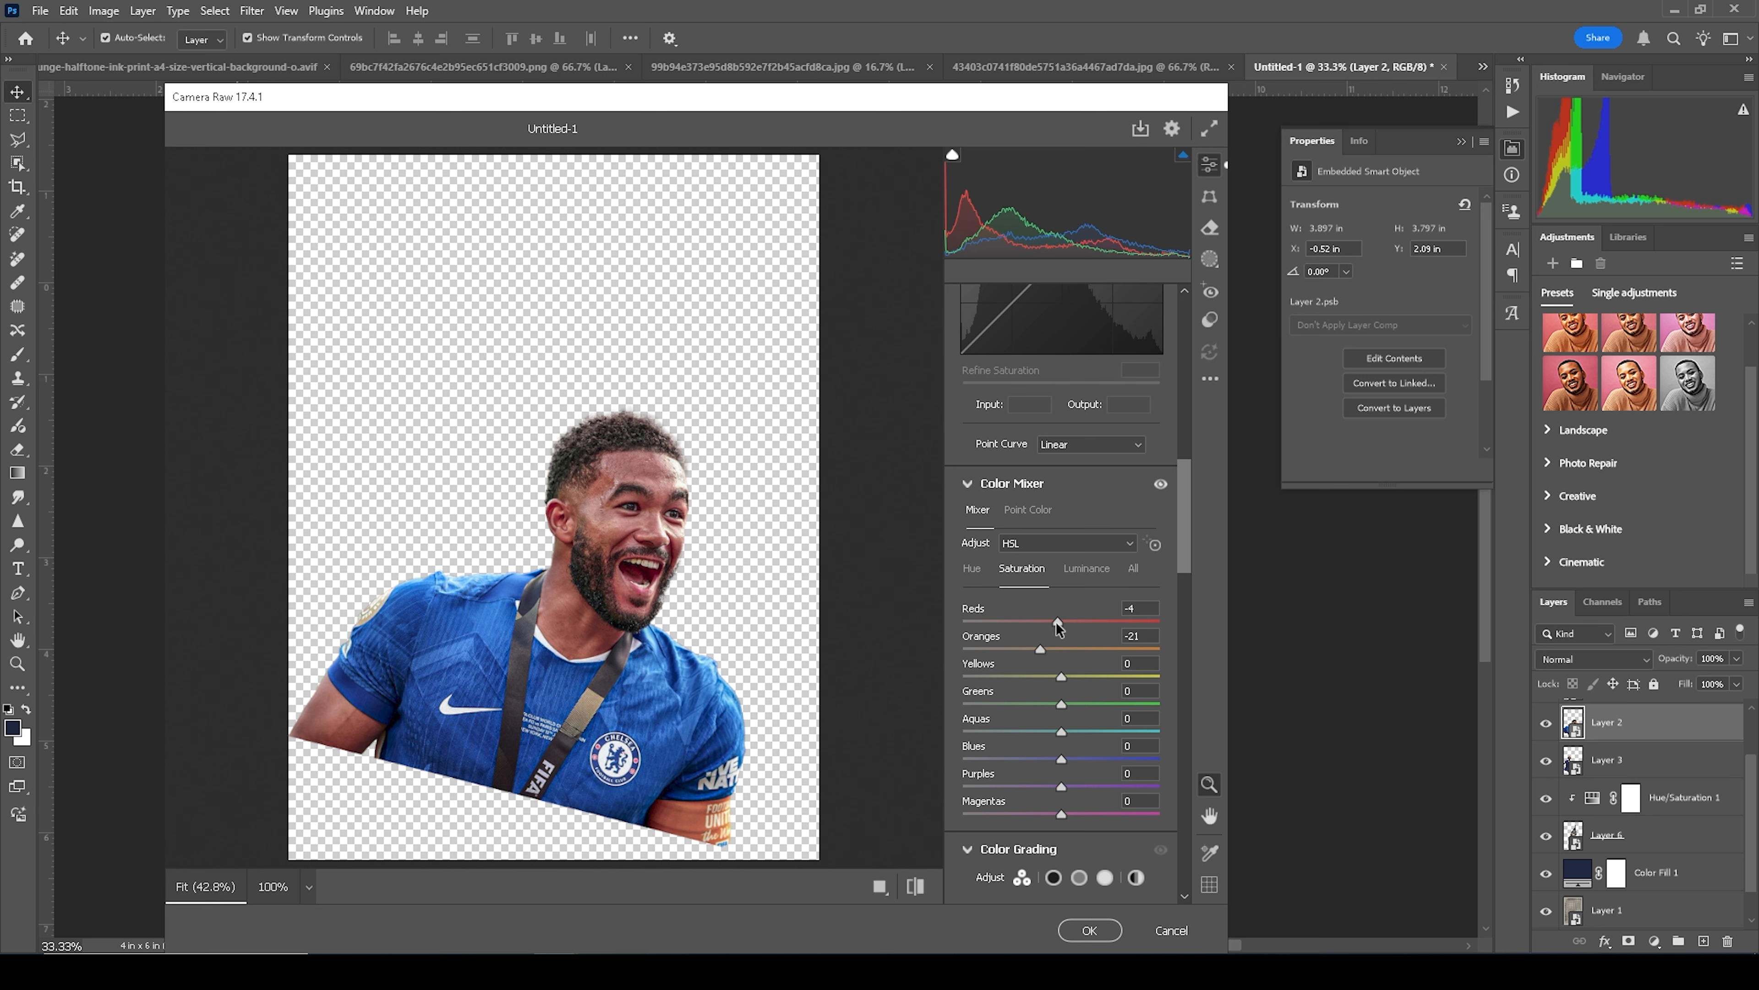
# Step: Raise the Color Mixer luminance of Oranges to +31 and Reds to about +21
pyautogui.click(1093, 581)
pyautogui.click(1085, 649)
pyautogui.click(1092, 649)
pyautogui.moveTo(1076, 620); pyautogui.dragTo(1080, 621)
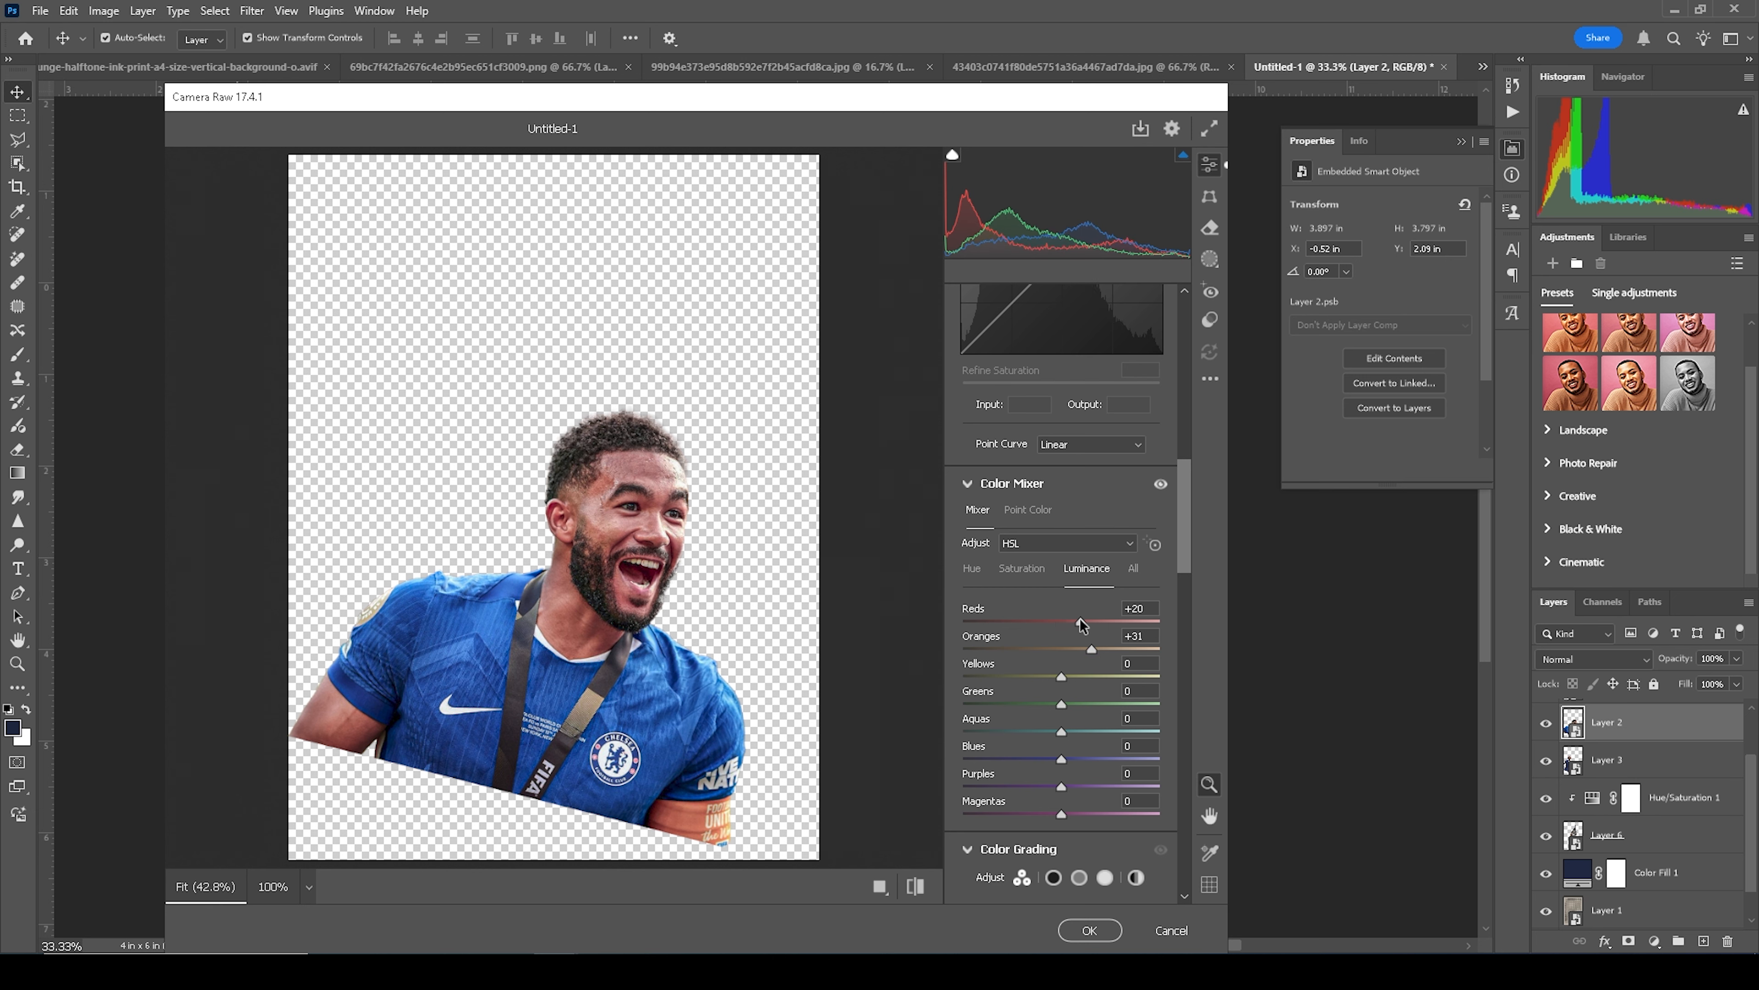
# Step: Set Sharpening to 21, Noise Reduction to 17 and Color Noise Reduction to 14, and inspect the player's face up close
pyautogui.scroll(-10, 1060, 765)
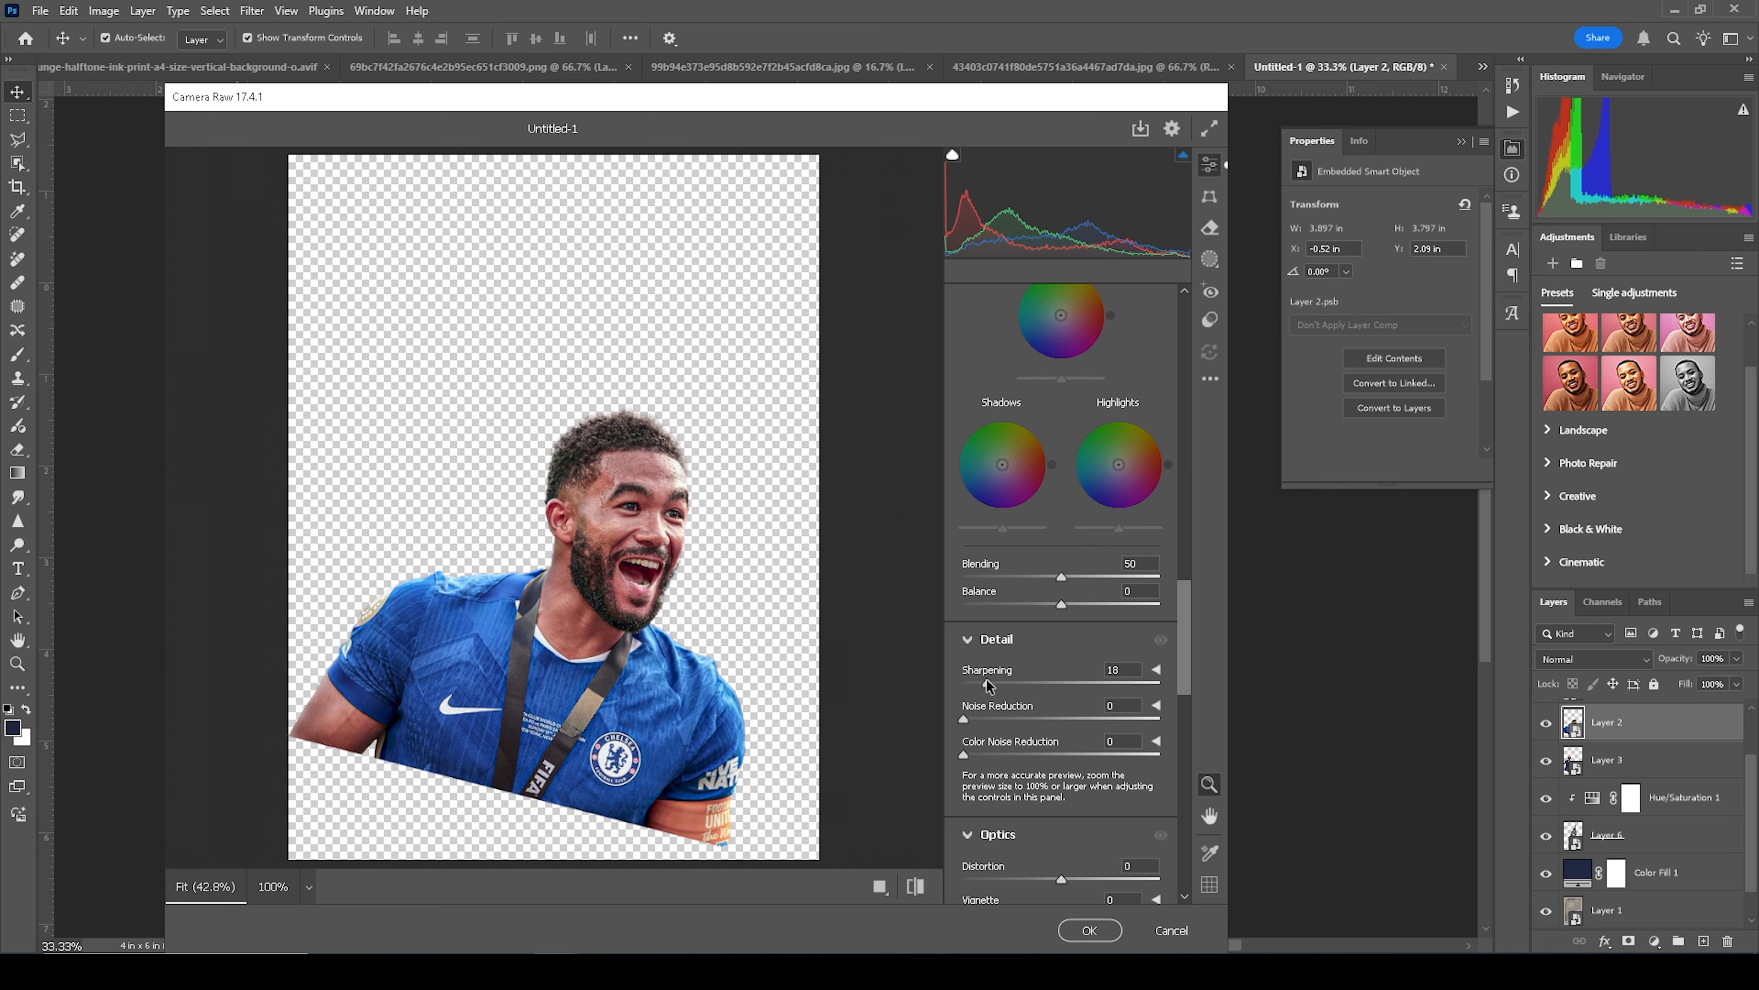
pyautogui.moveTo(990, 719); pyautogui.dragTo(995, 719)
pyautogui.scroll(5, 727, 594)
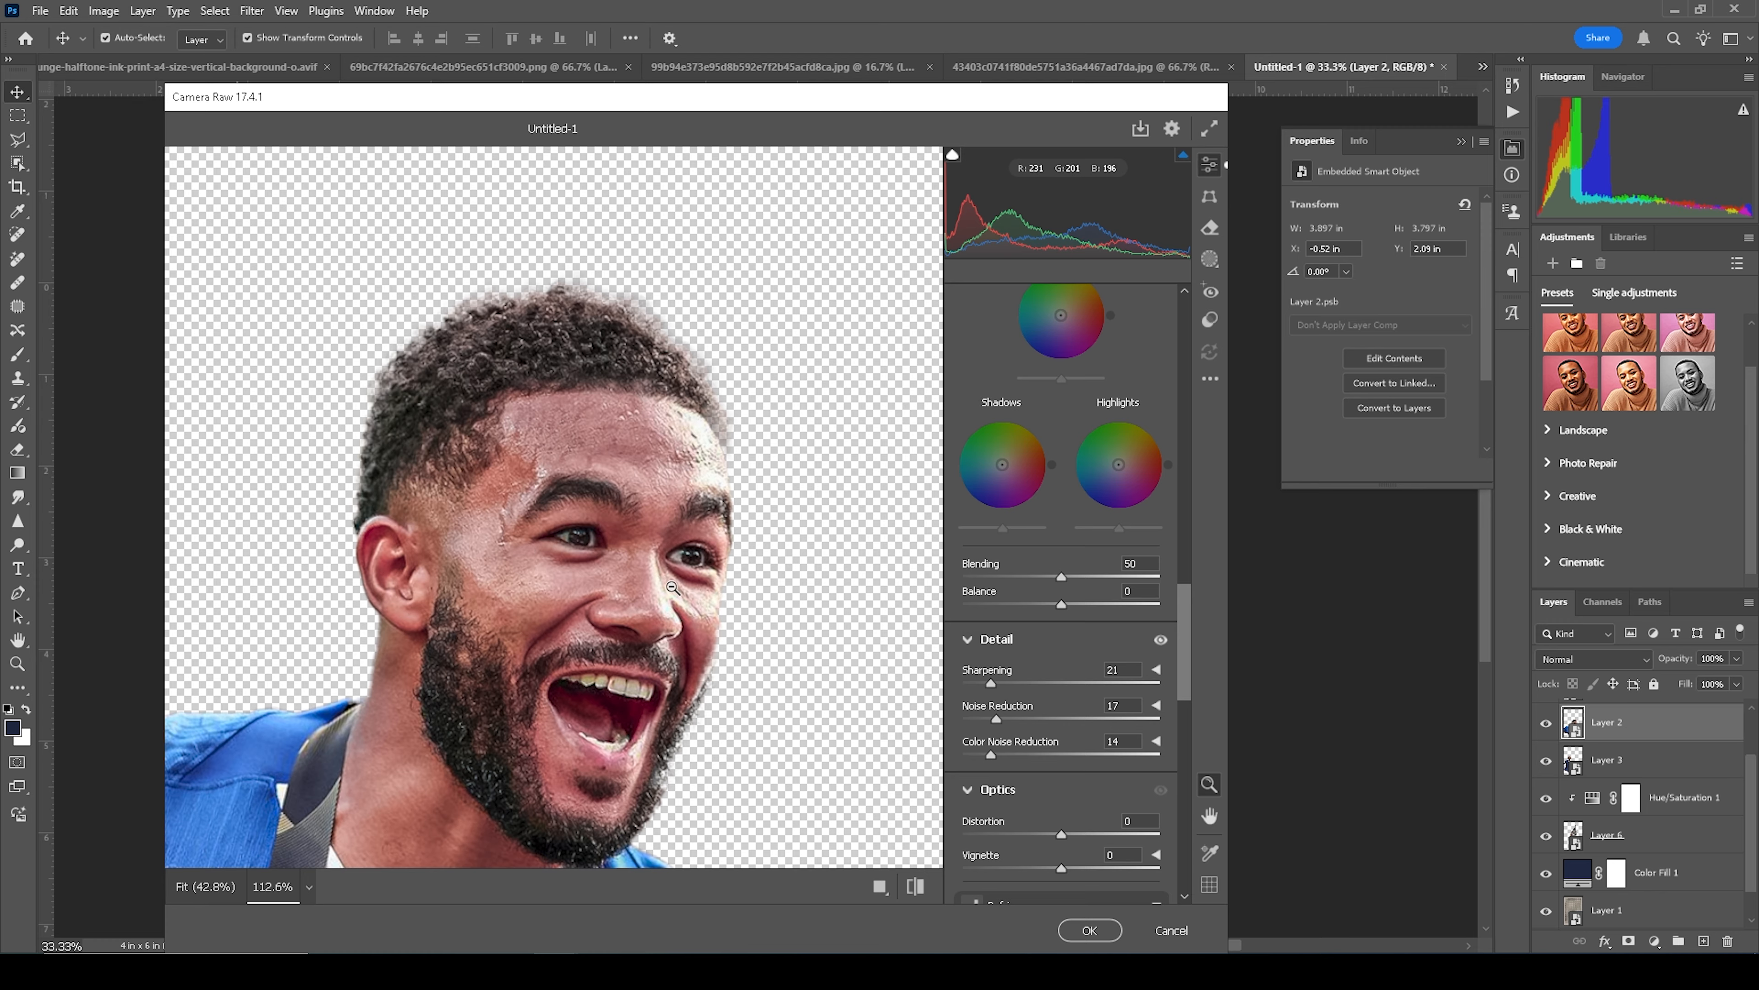
pyautogui.click(663, 572)
pyautogui.scroll(10, 1058, 609)
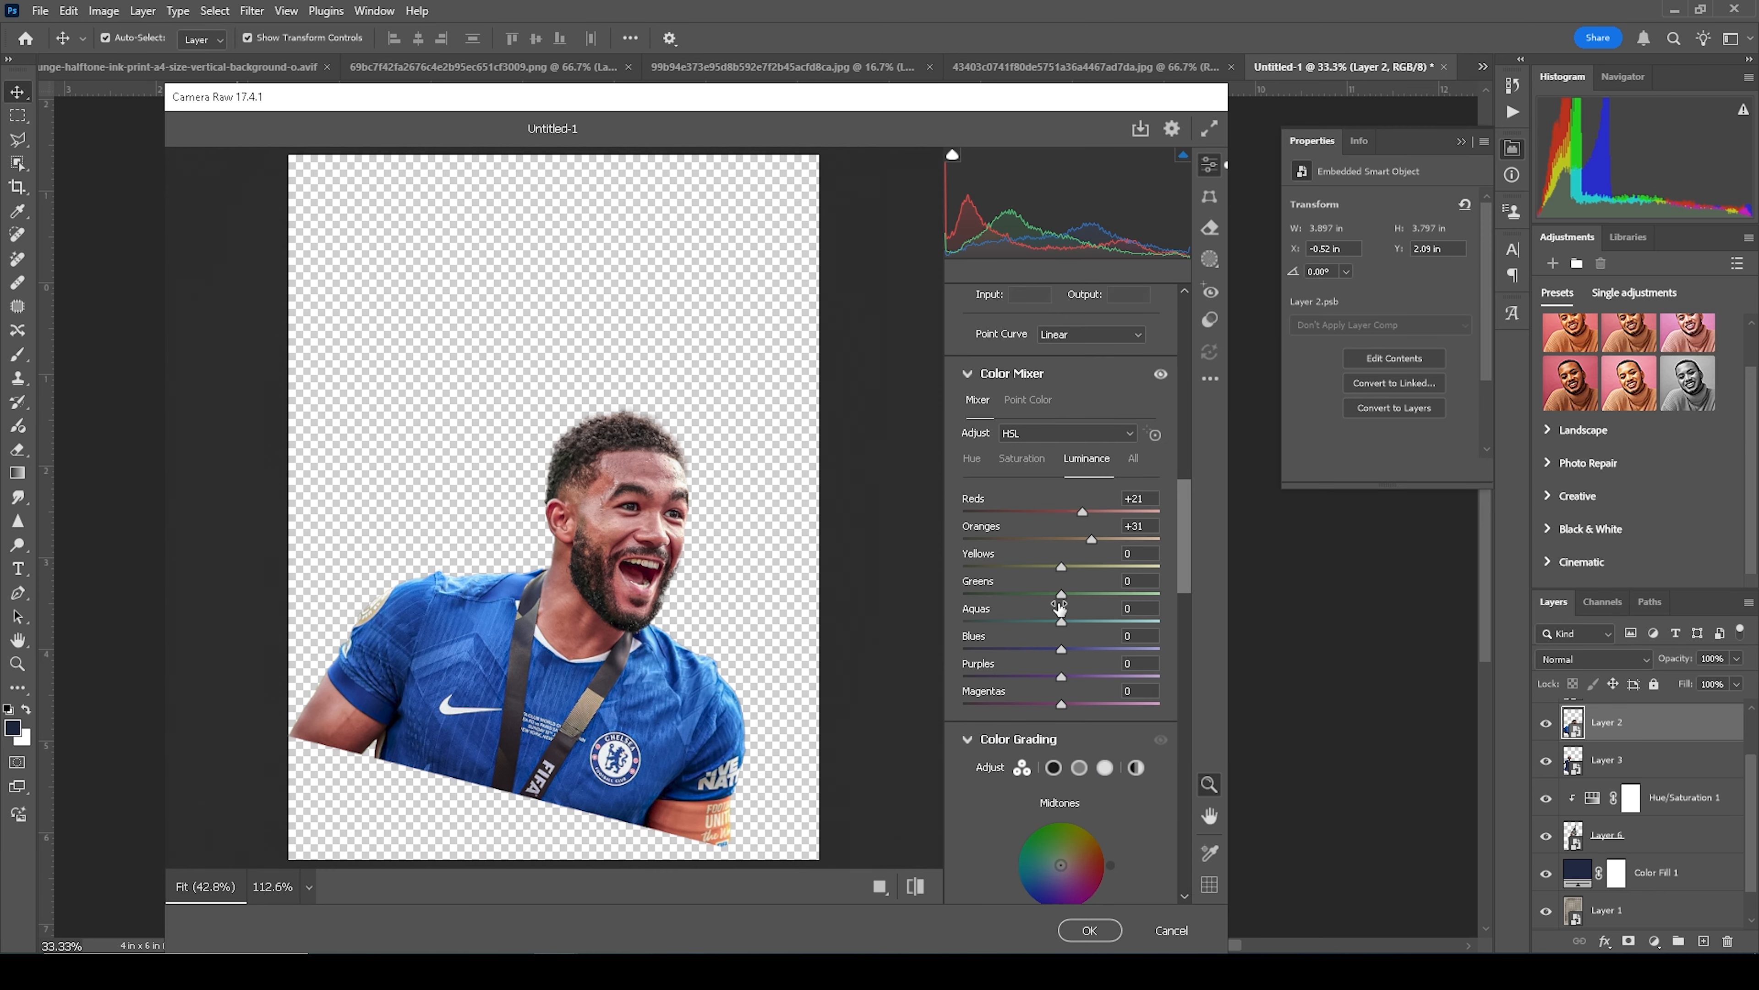
pyautogui.scroll(8, 1058, 608)
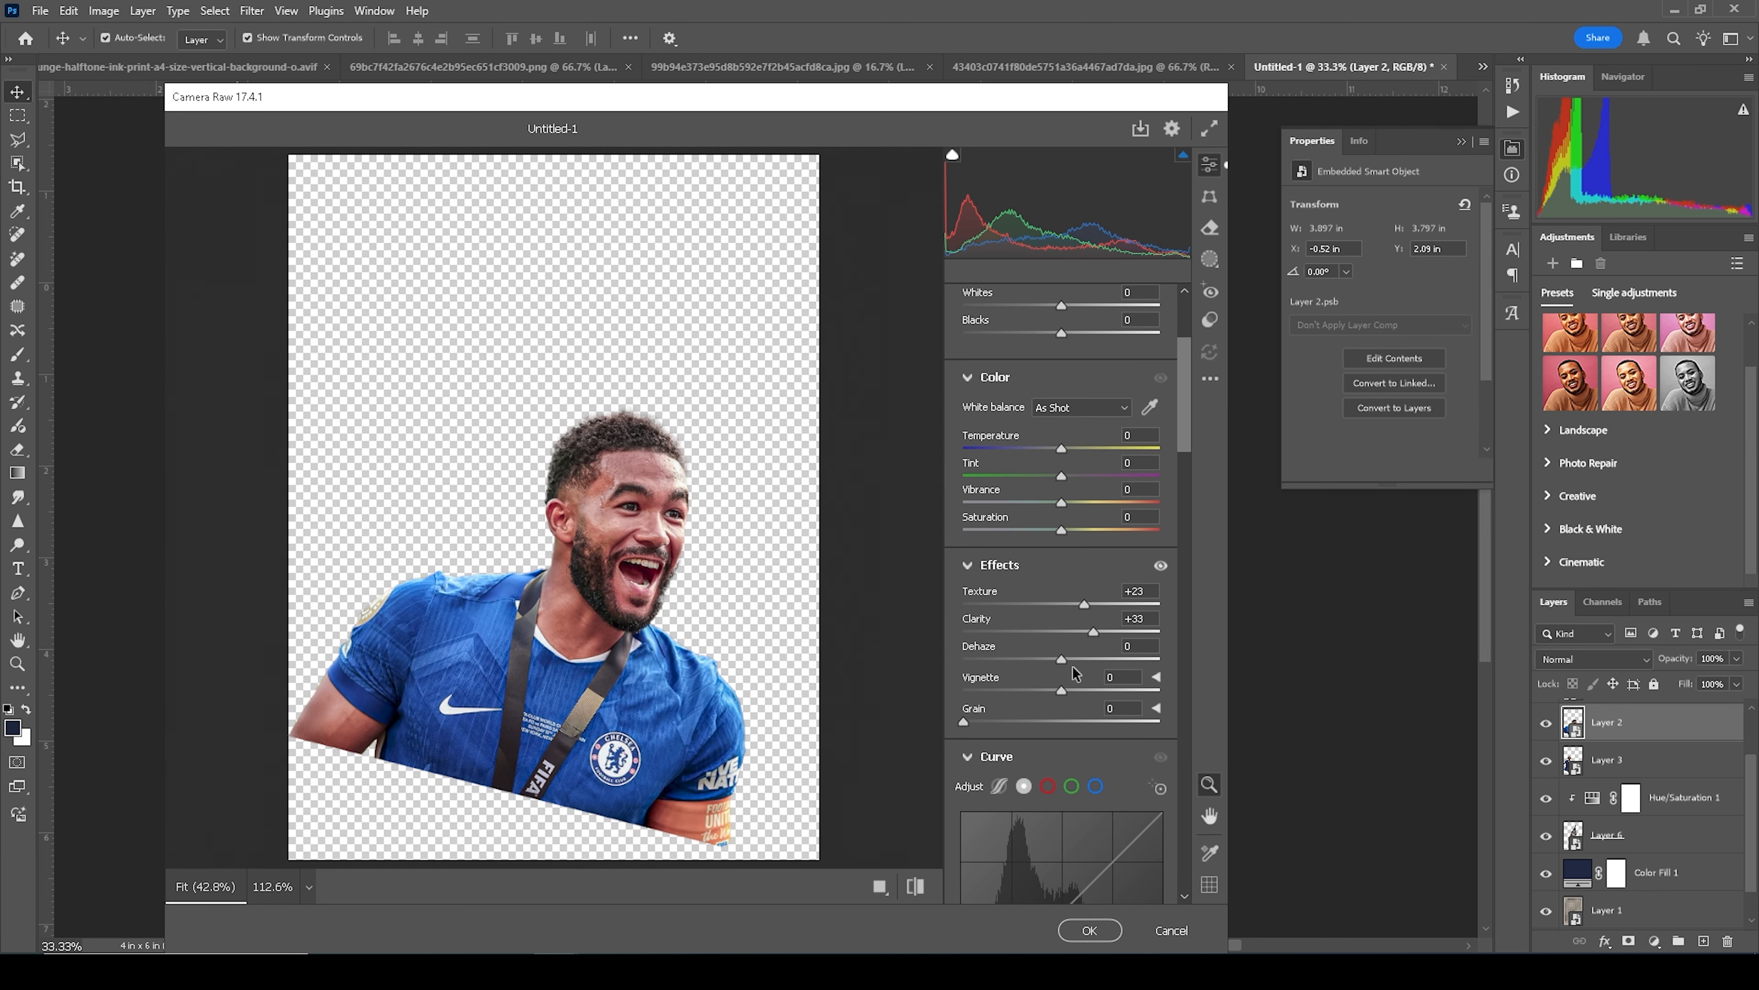
# Step: Set the large player's Clarity to +44, Texture to +21, Tint to +6 and Vibrance to +4, and apply the Camera Raw filter
pyautogui.moveTo(1094, 616); pyautogui.dragTo(1106, 636)
pyautogui.moveTo(1064, 504)
pyautogui.mouseDown()
pyautogui.moveTo(1078, 509)
pyautogui.moveTo(1065, 481)
pyautogui.mouseUp()
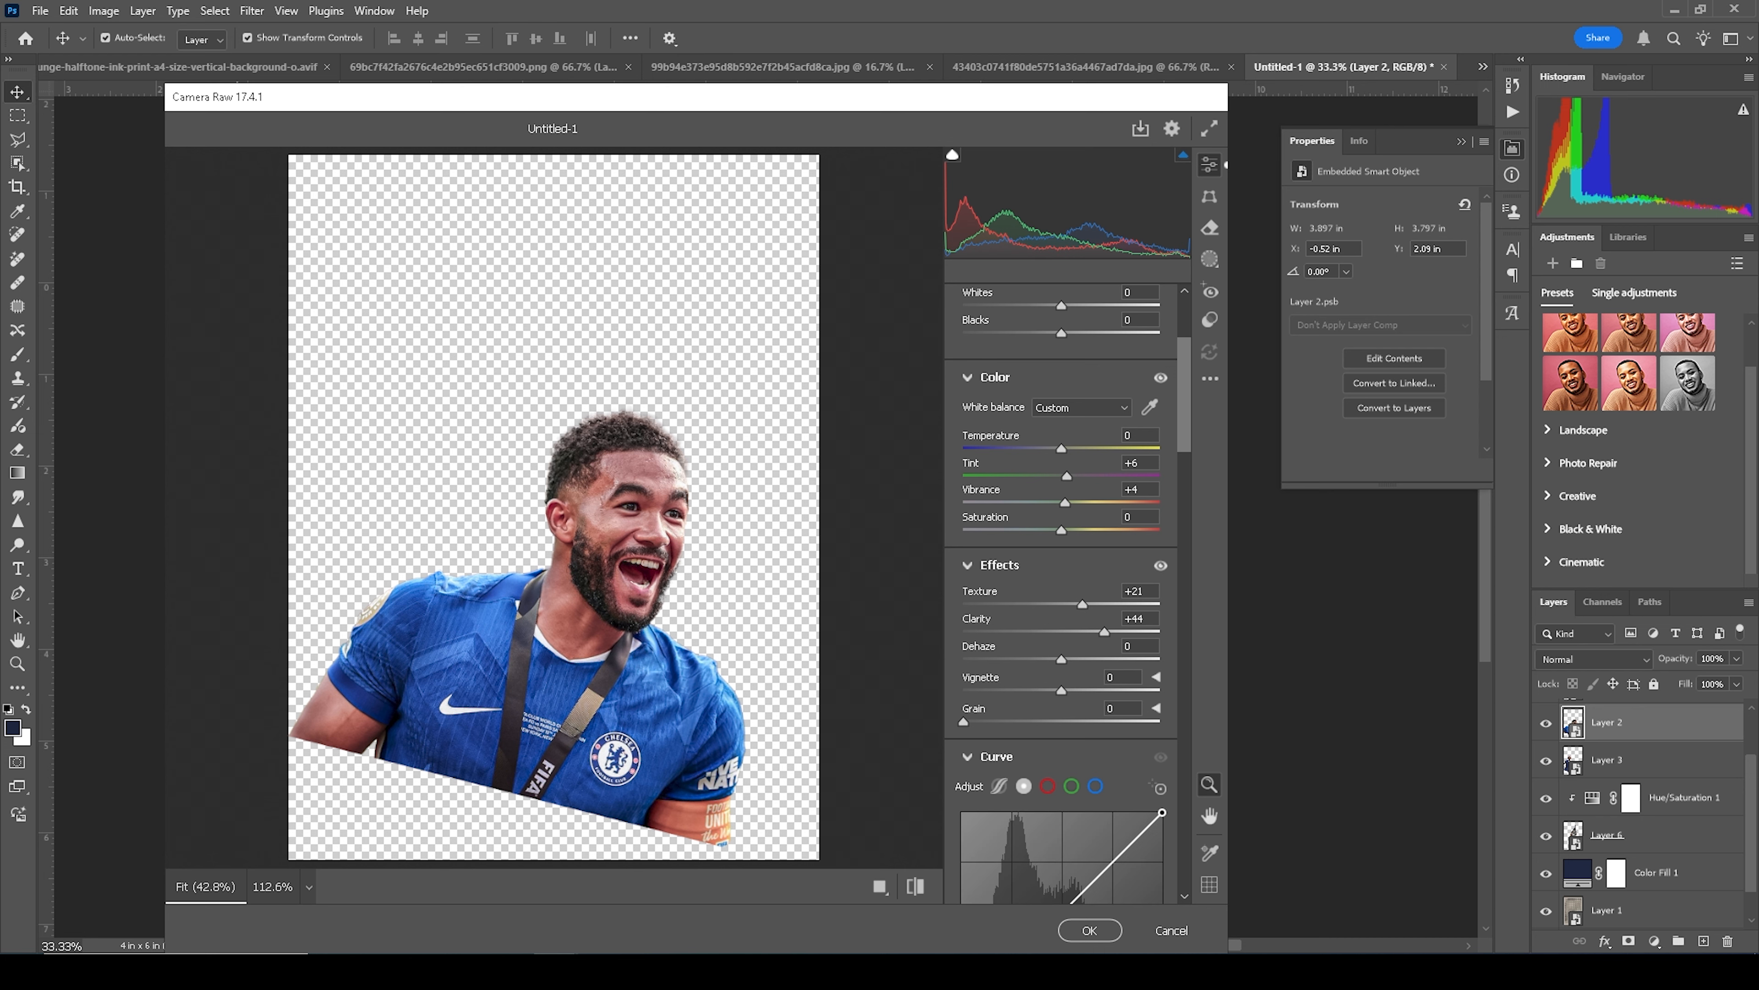
pyautogui.click(1089, 930)
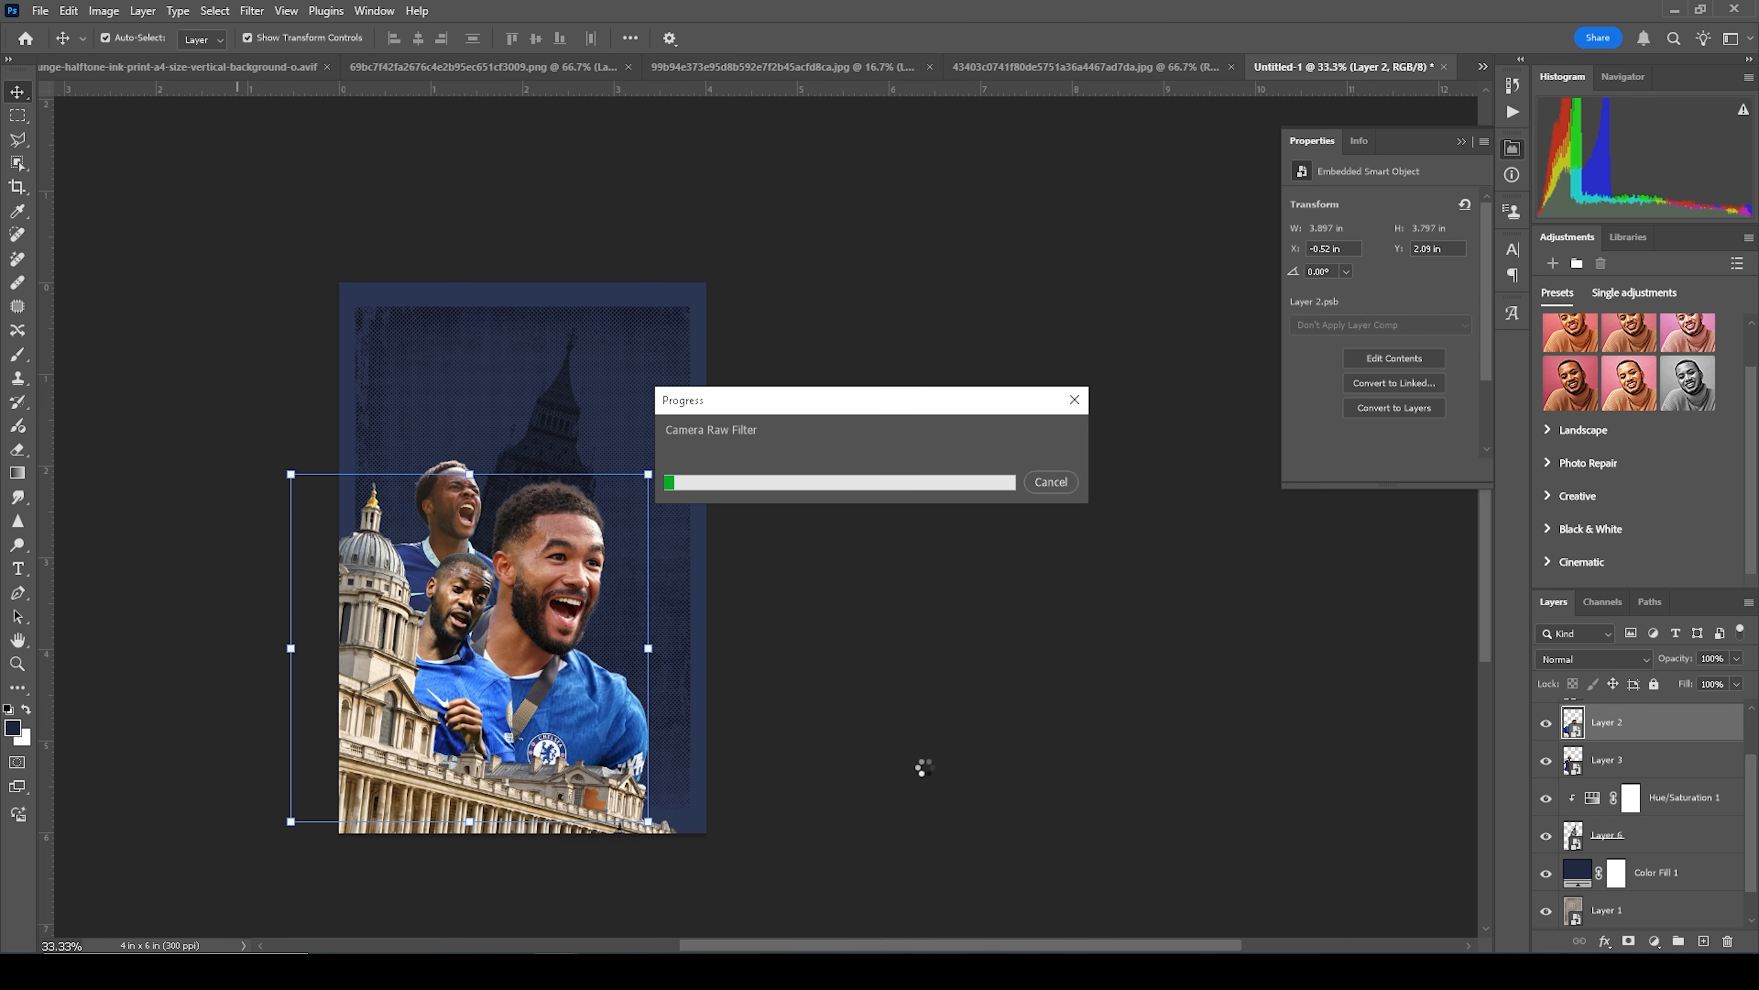
pyautogui.click(927, 746)
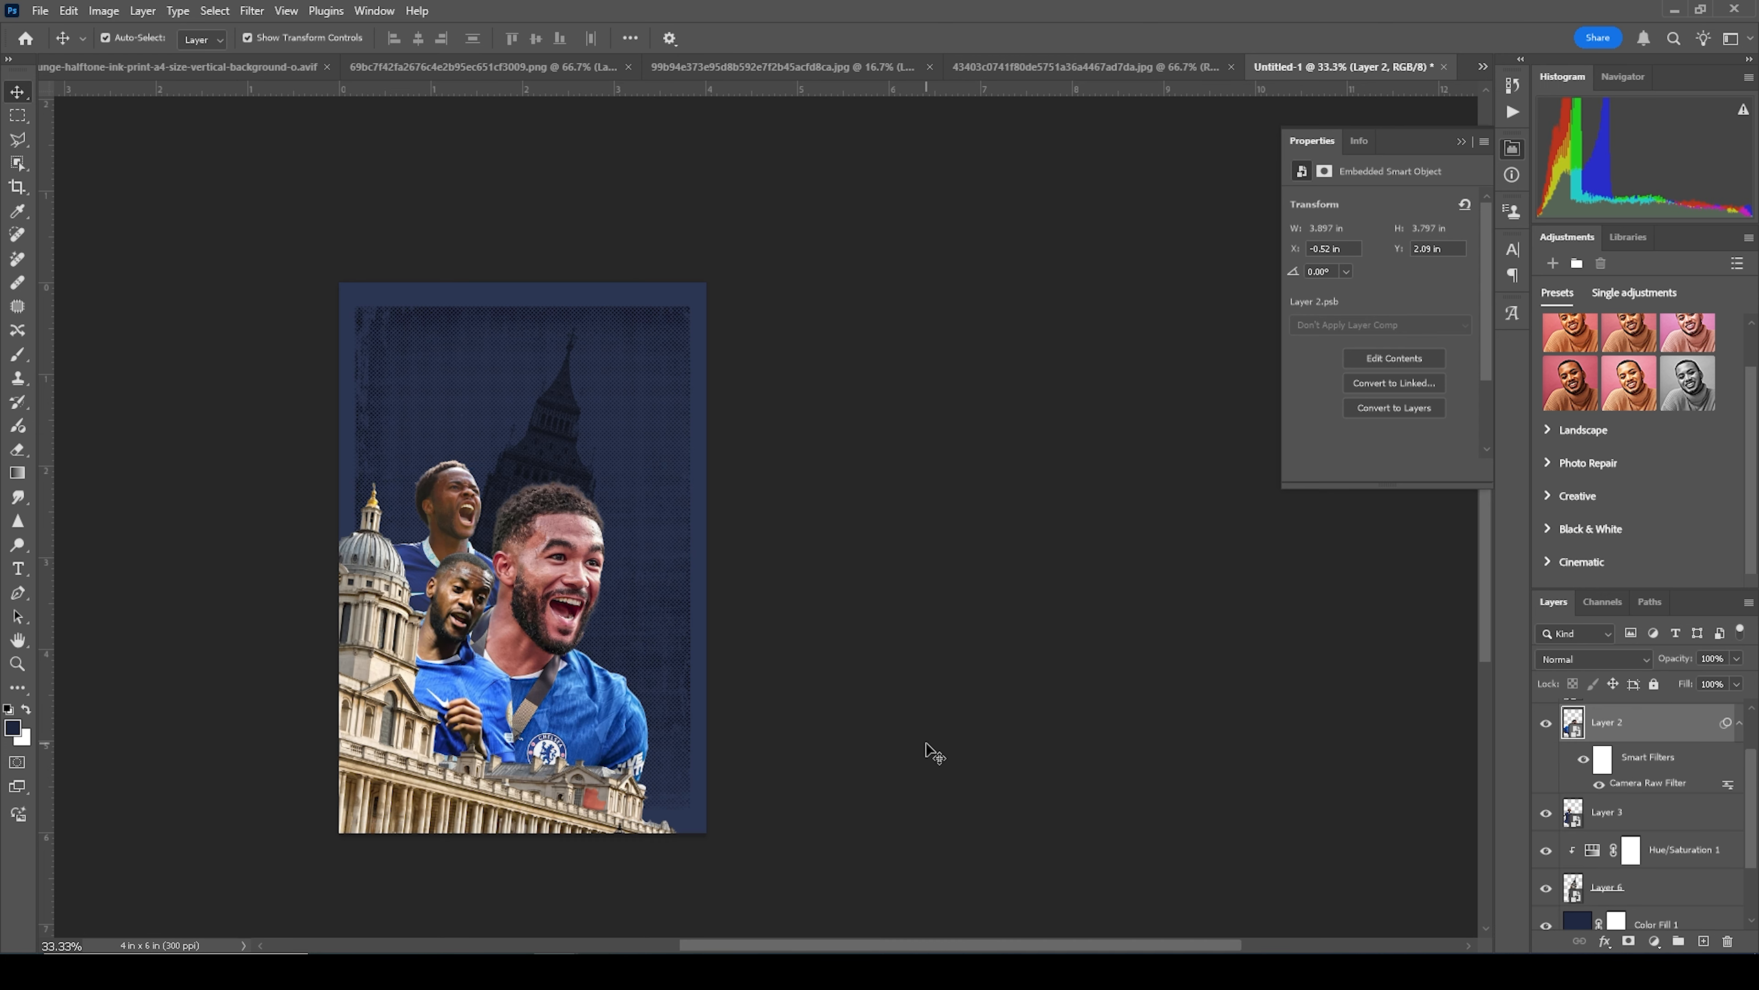
# Step: Open the Camera Raw Filter on the middle player in the bright blue shirt and apply the previous settings
pyautogui.click(455, 582)
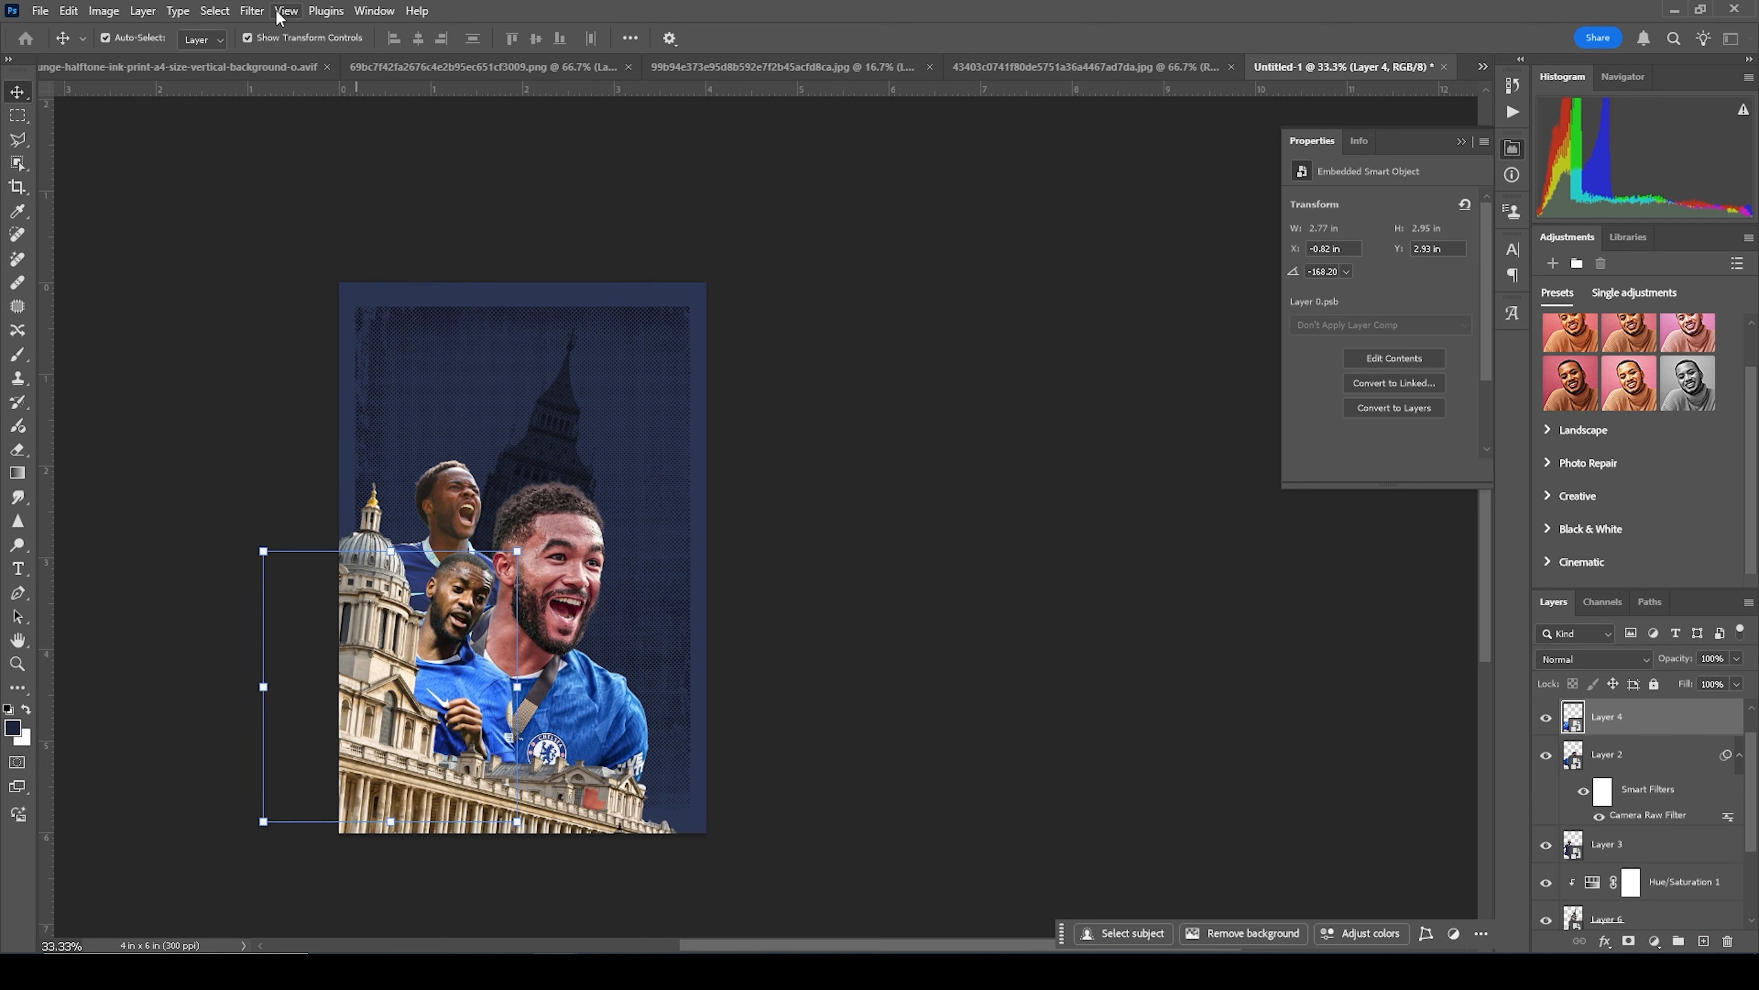
pyautogui.click(252, 10)
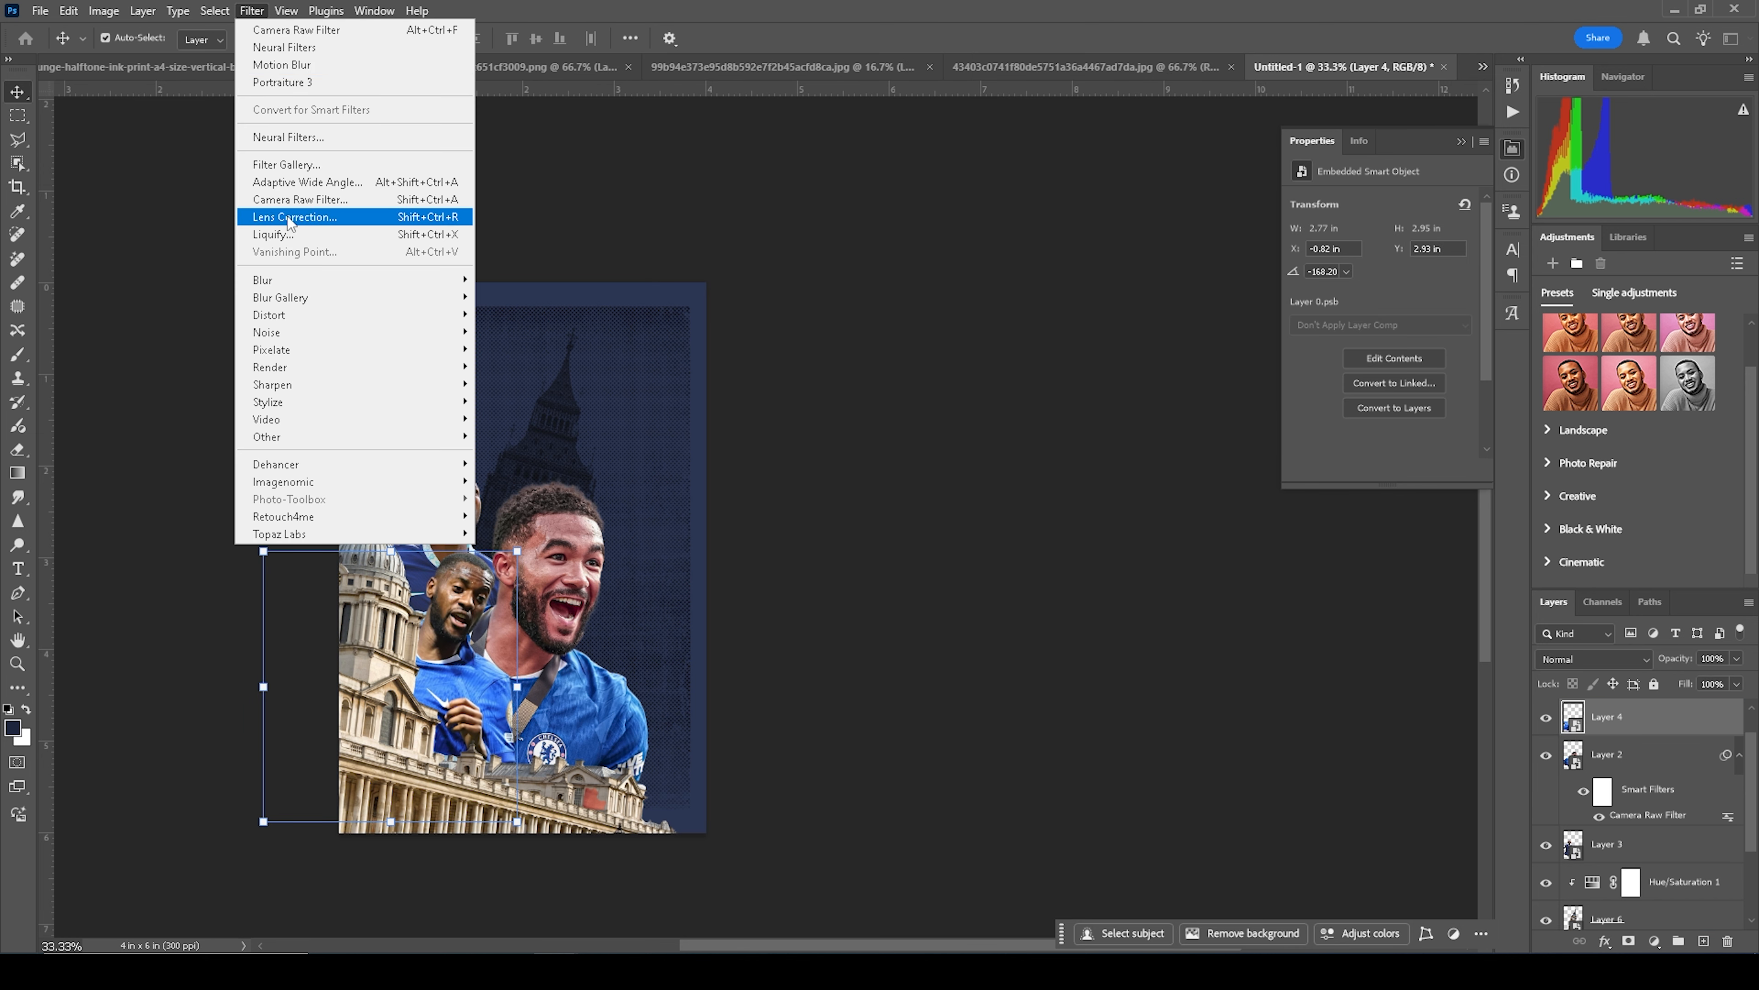
pyautogui.click(298, 200)
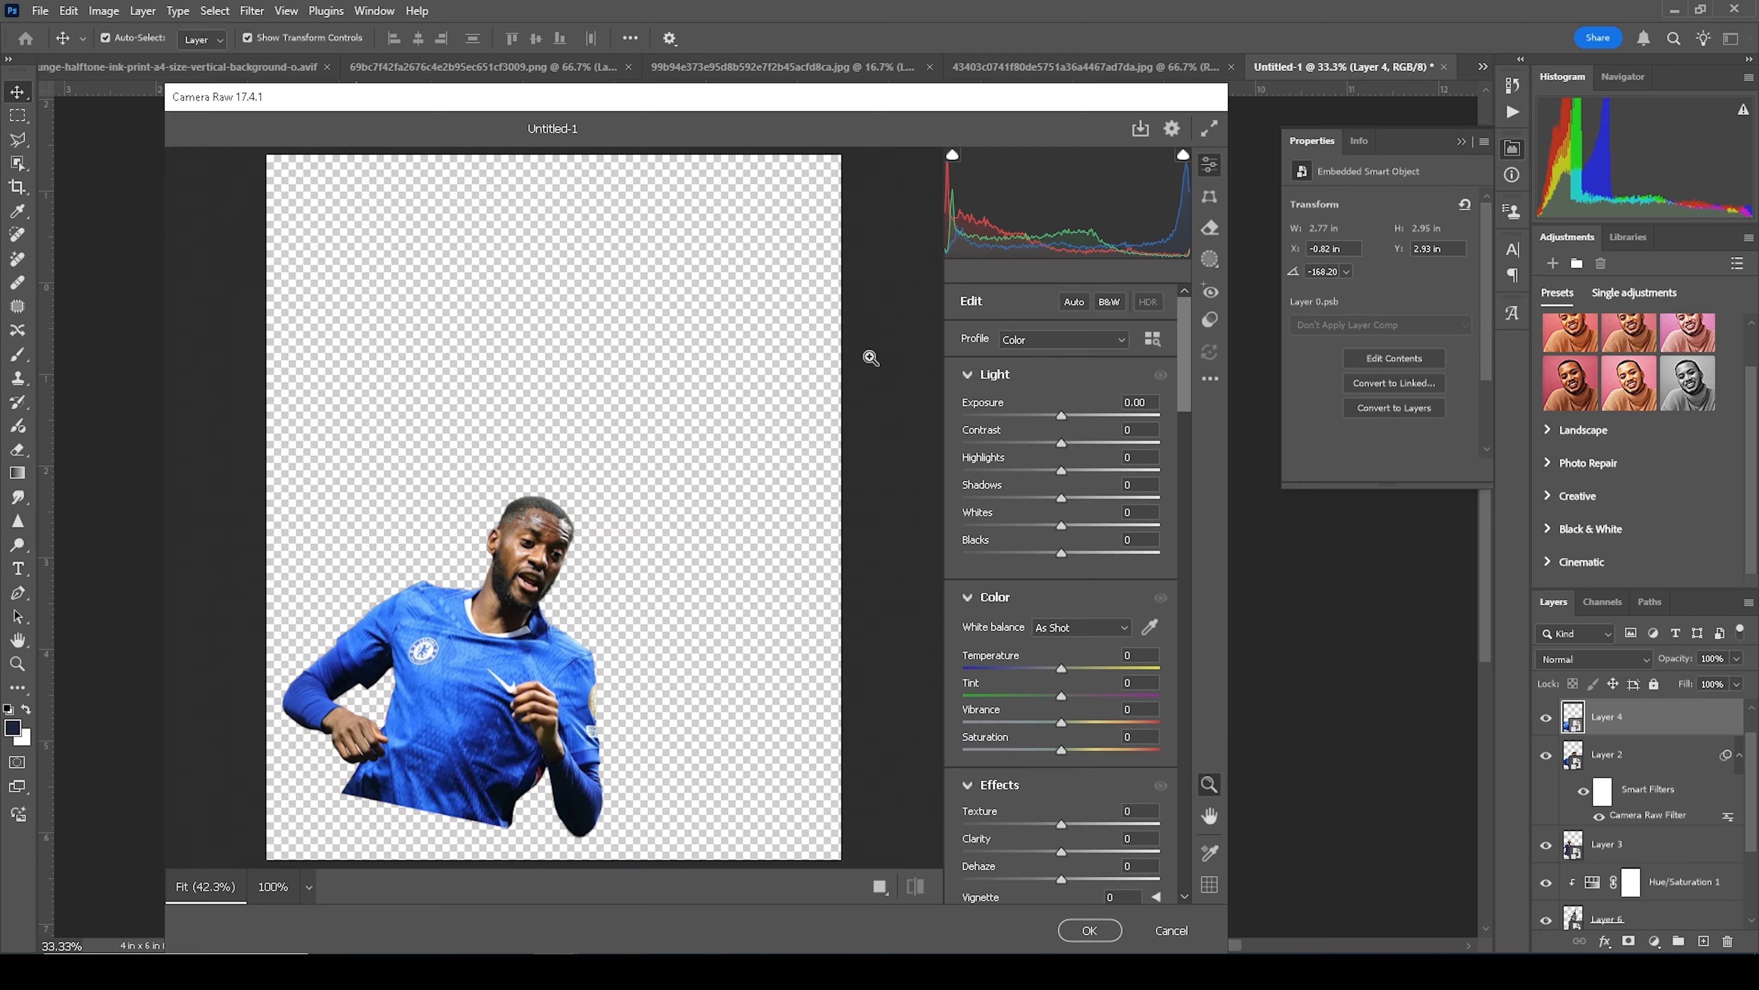
pyautogui.click(1210, 378)
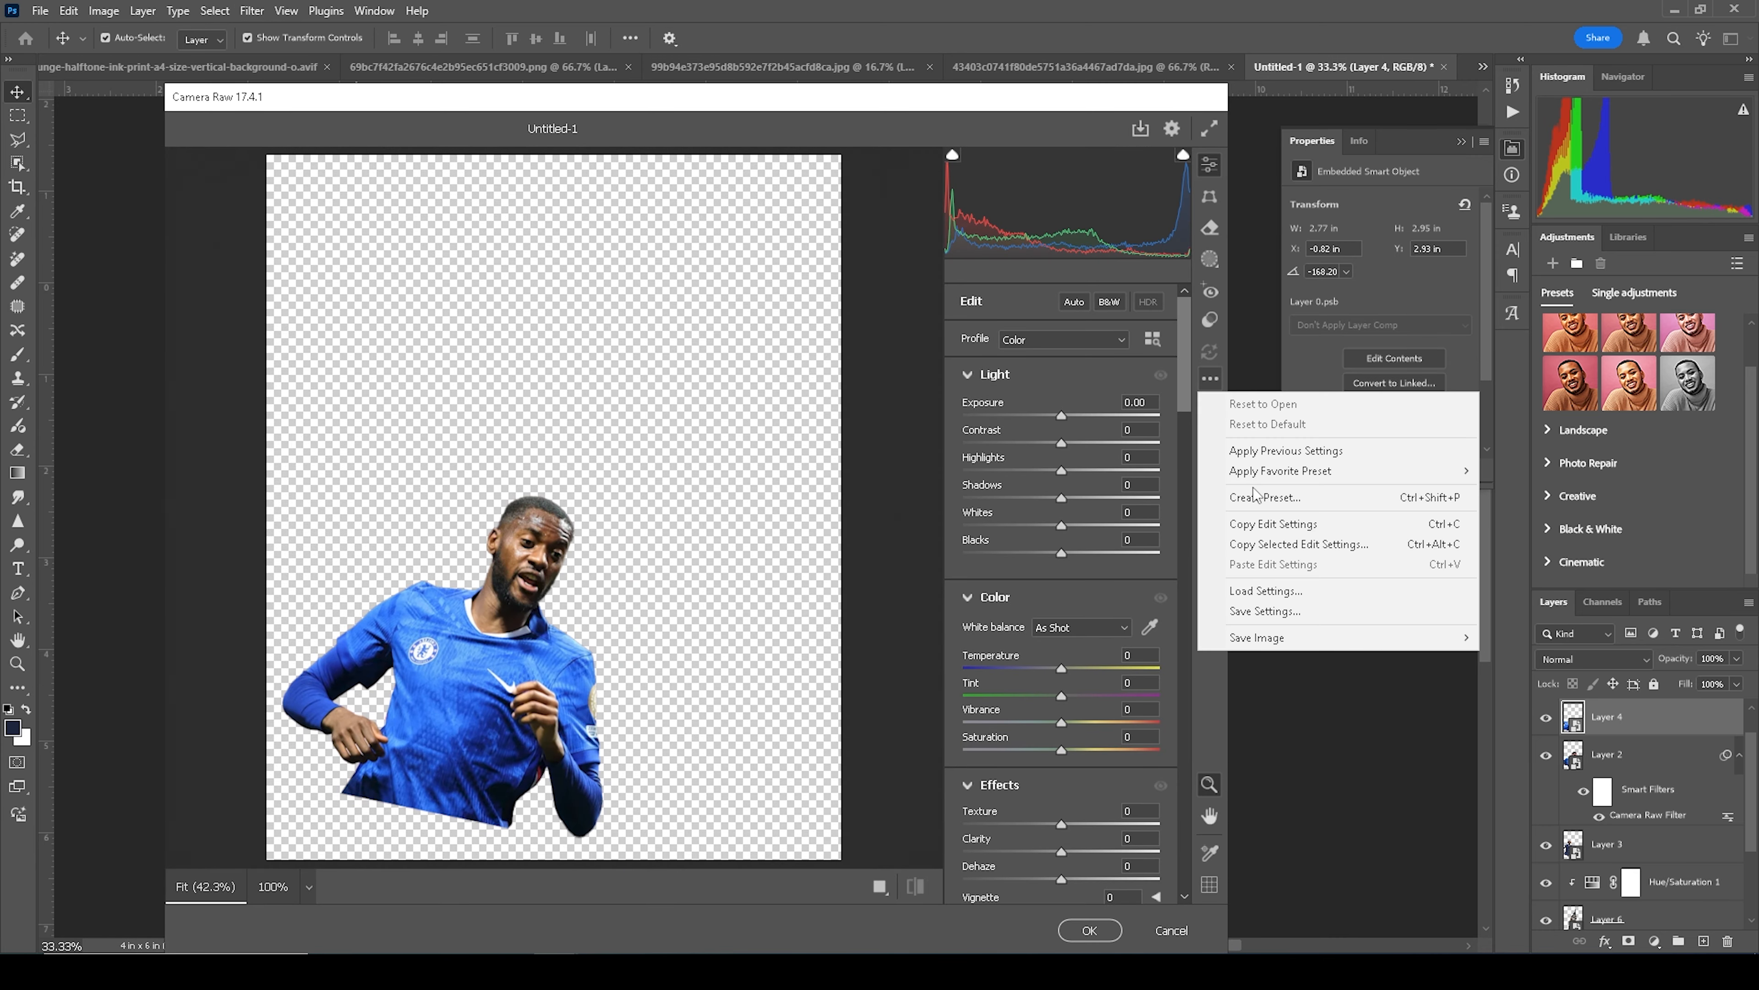
pyautogui.click(1267, 454)
pyautogui.moveTo(579, 551); pyautogui.dragTo(681, 592)
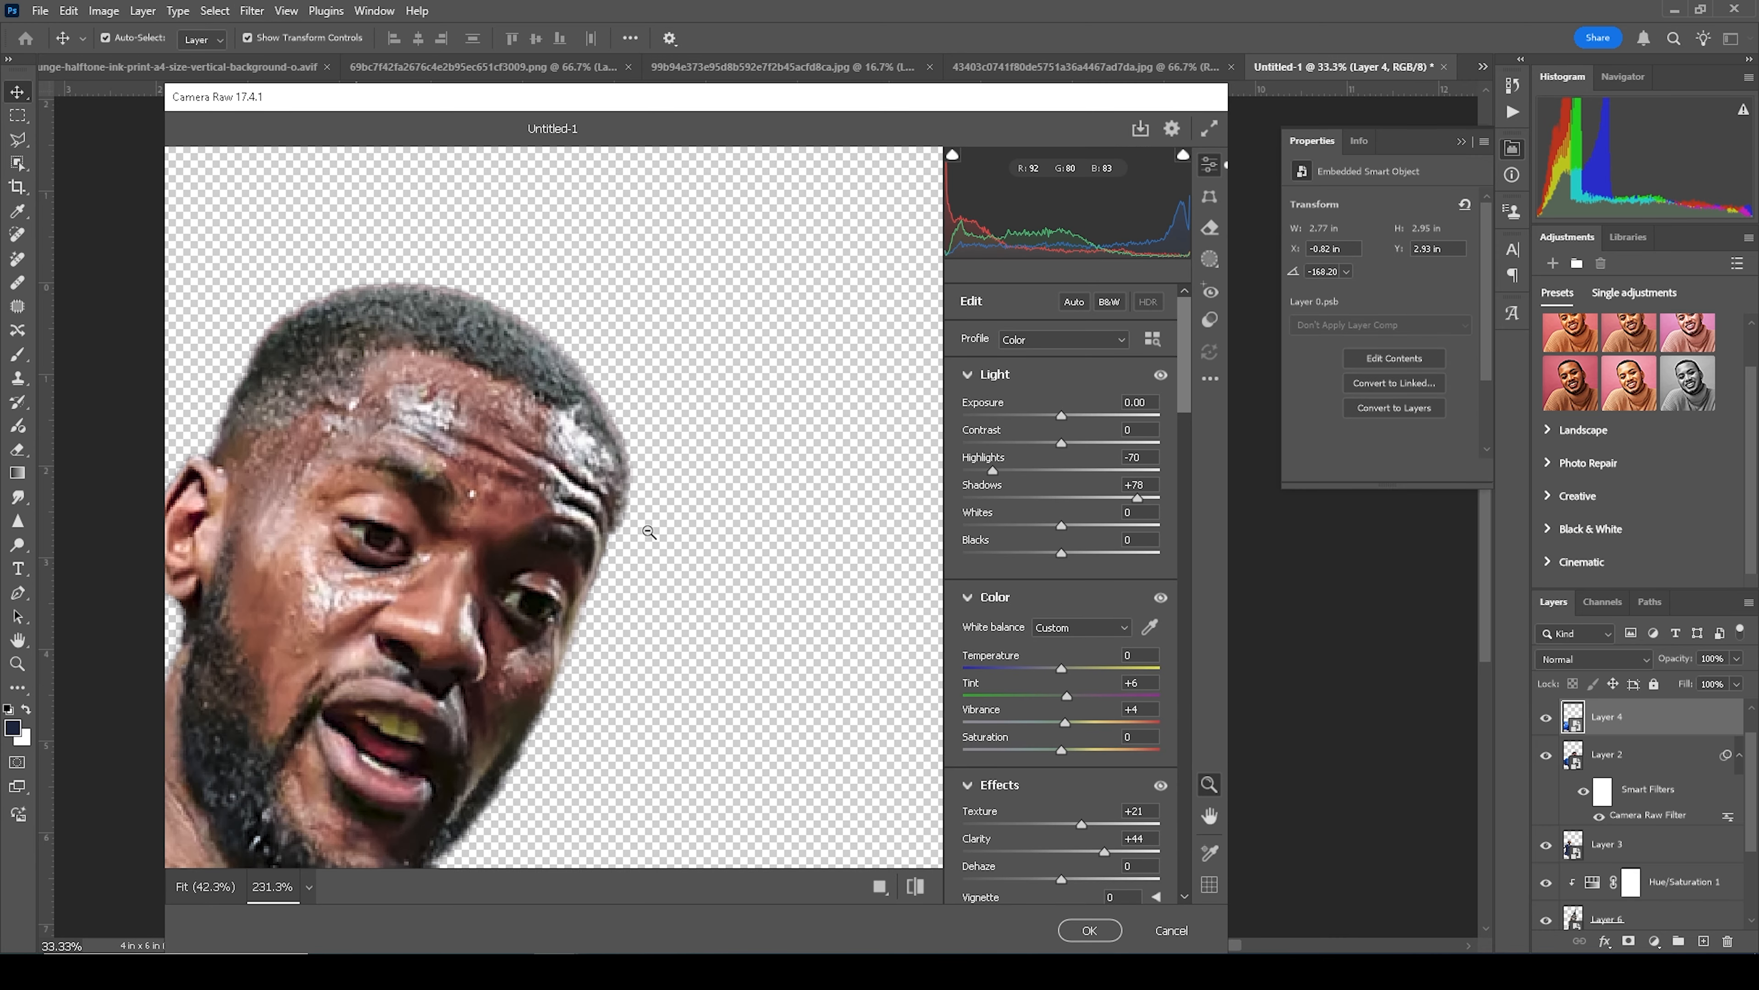
pyautogui.moveTo(1064, 415); pyautogui.dragTo(1070, 416)
pyautogui.click(576, 558)
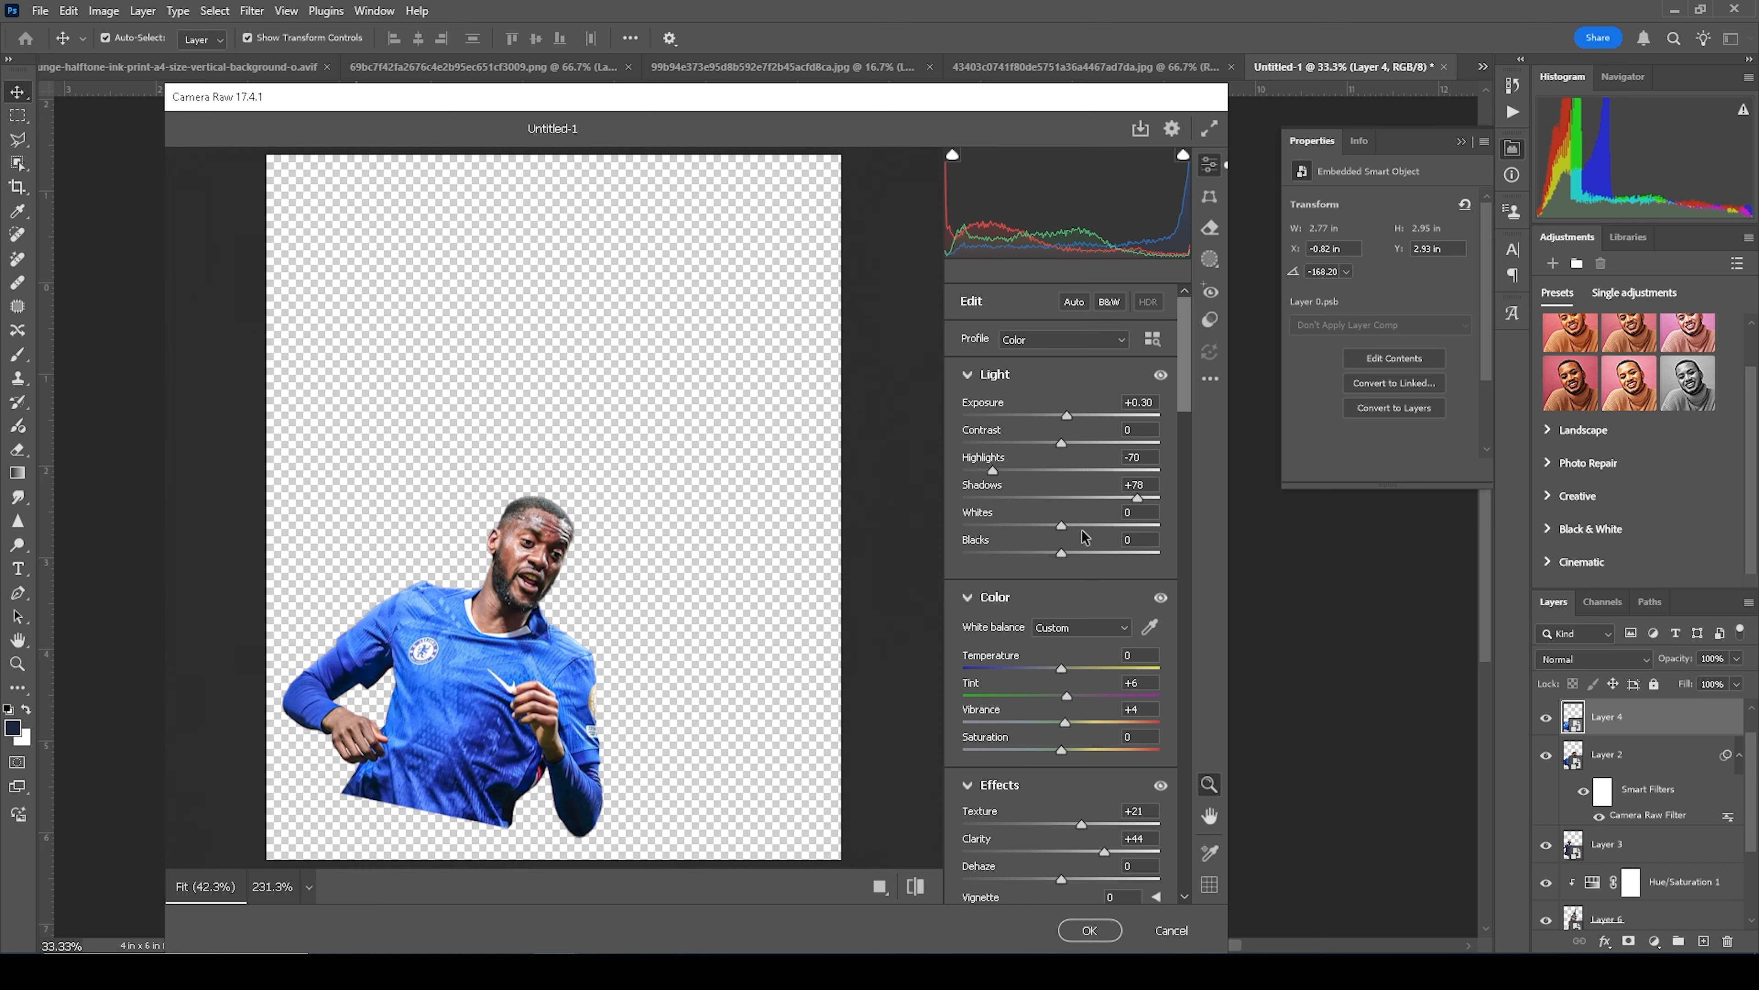
pyautogui.hotkey('ctrl', 'z')
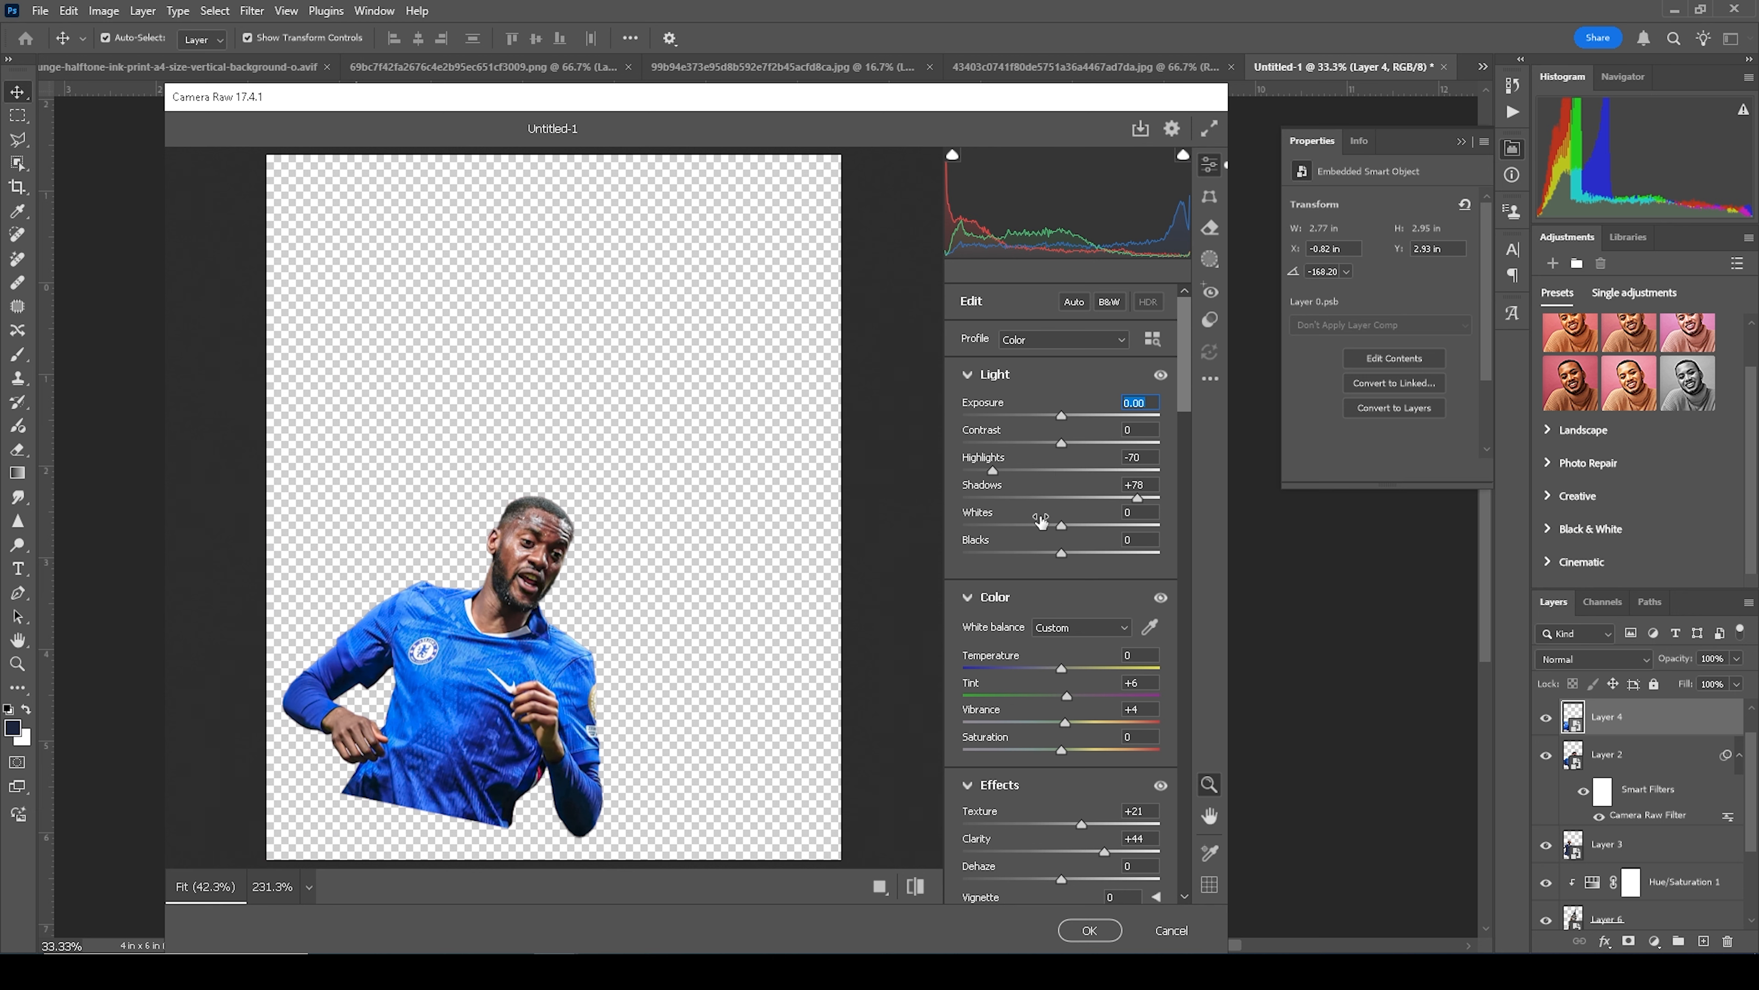
# Step: Set the middle player's Shadows to +100, Highlights to -87 and Whites to -19, and apply the Camera Raw filter
pyautogui.moveTo(1137, 499); pyautogui.dragTo(1158, 499)
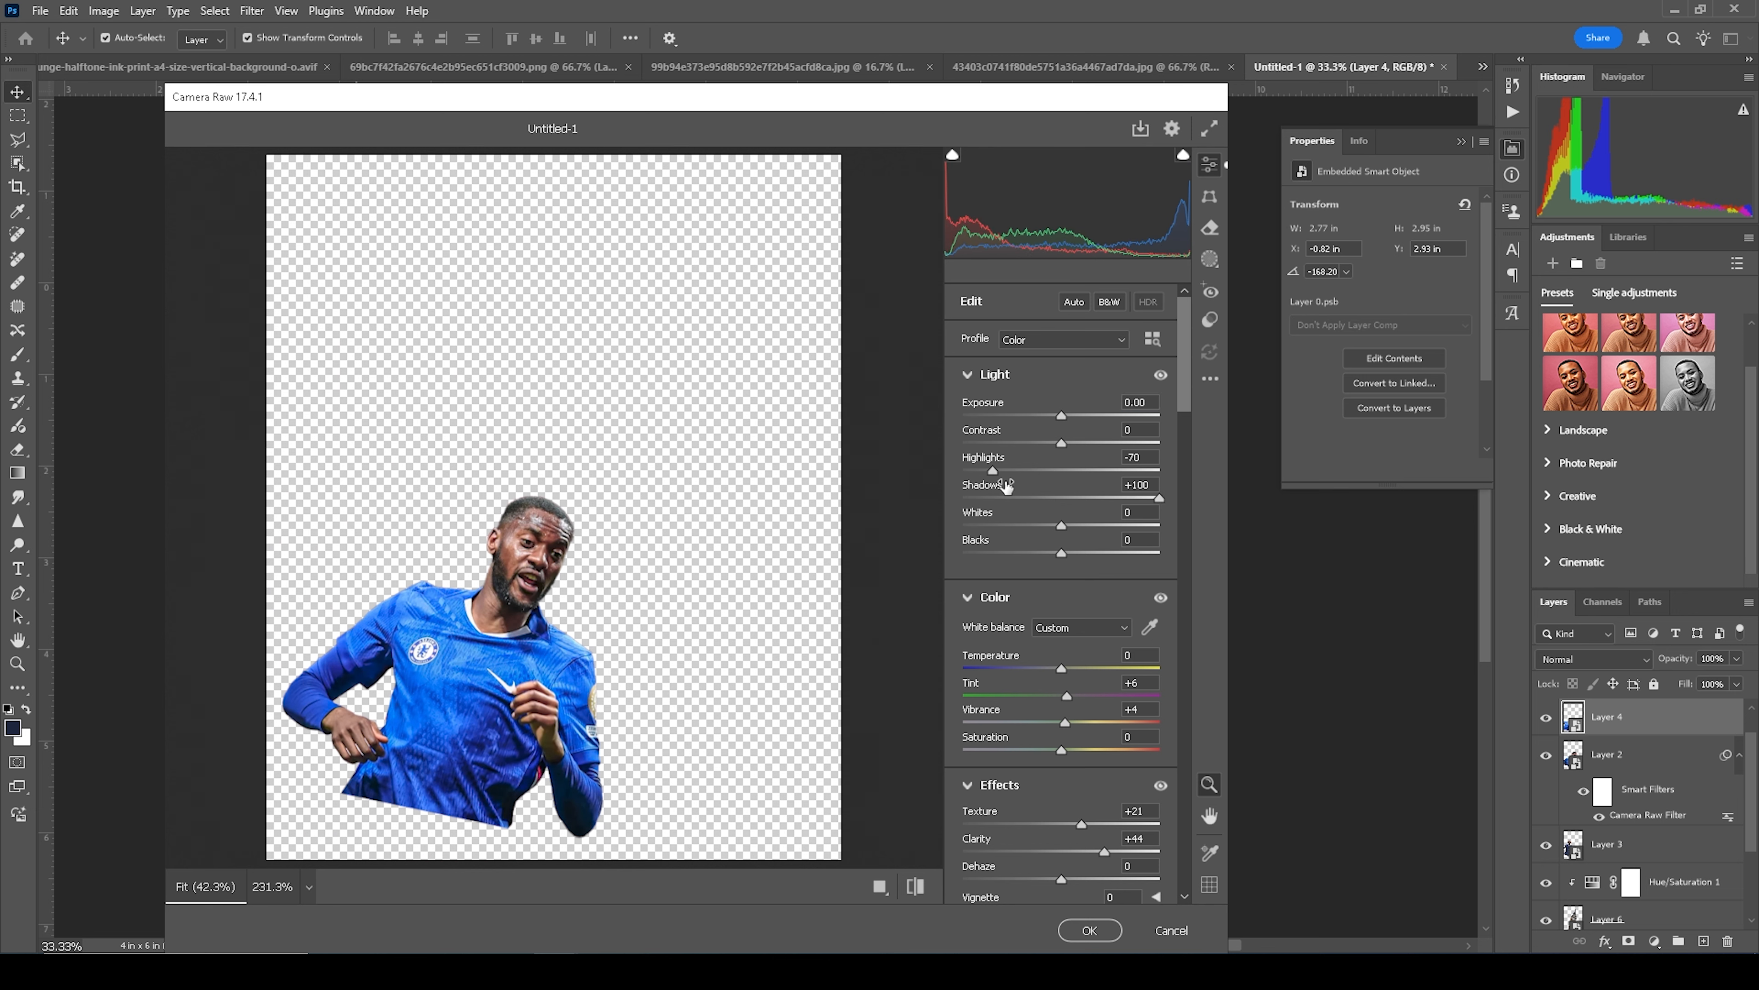
pyautogui.moveTo(995, 471); pyautogui.dragTo(977, 471)
pyautogui.moveTo(1062, 526); pyautogui.dragTo(1043, 526)
pyautogui.click(1089, 931)
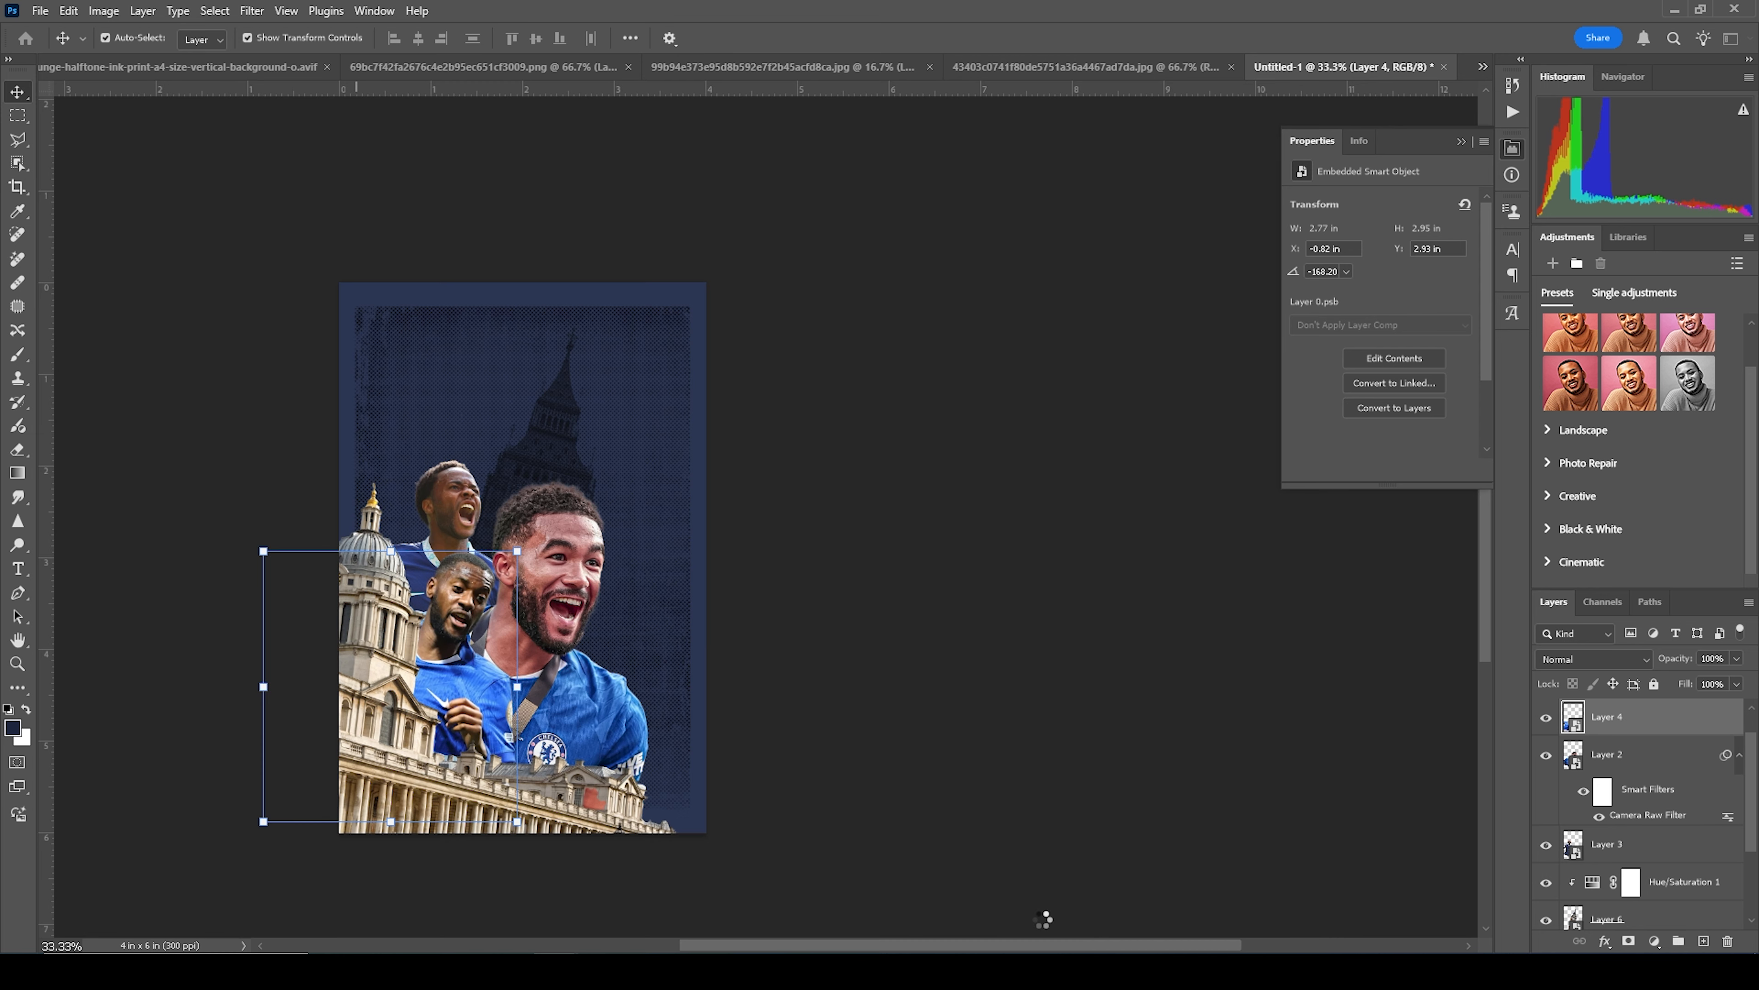
pyautogui.click(865, 608)
# Step: Open the Camera Raw Filter on the uppermost, shouting player and apply the previous settings
pyautogui.hotkey('ctrl', '+')
pyautogui.hotkey('ctrl', '+')
pyautogui.click(337, 496)
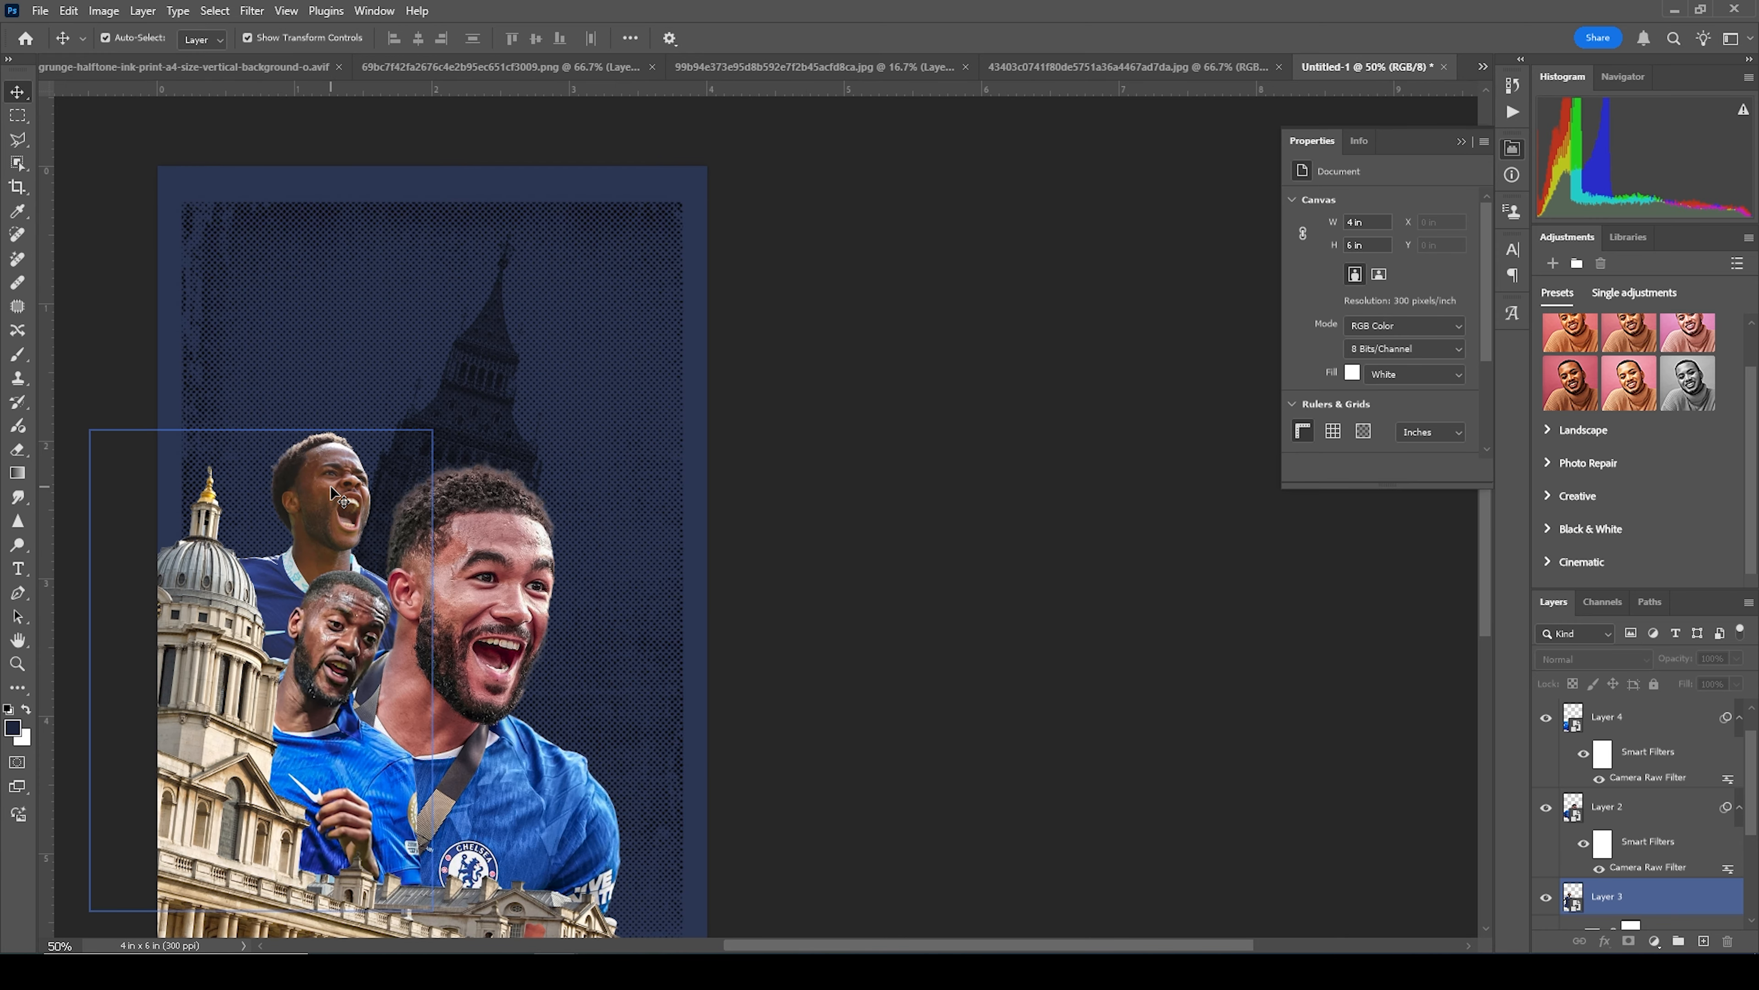
pyautogui.click(252, 11)
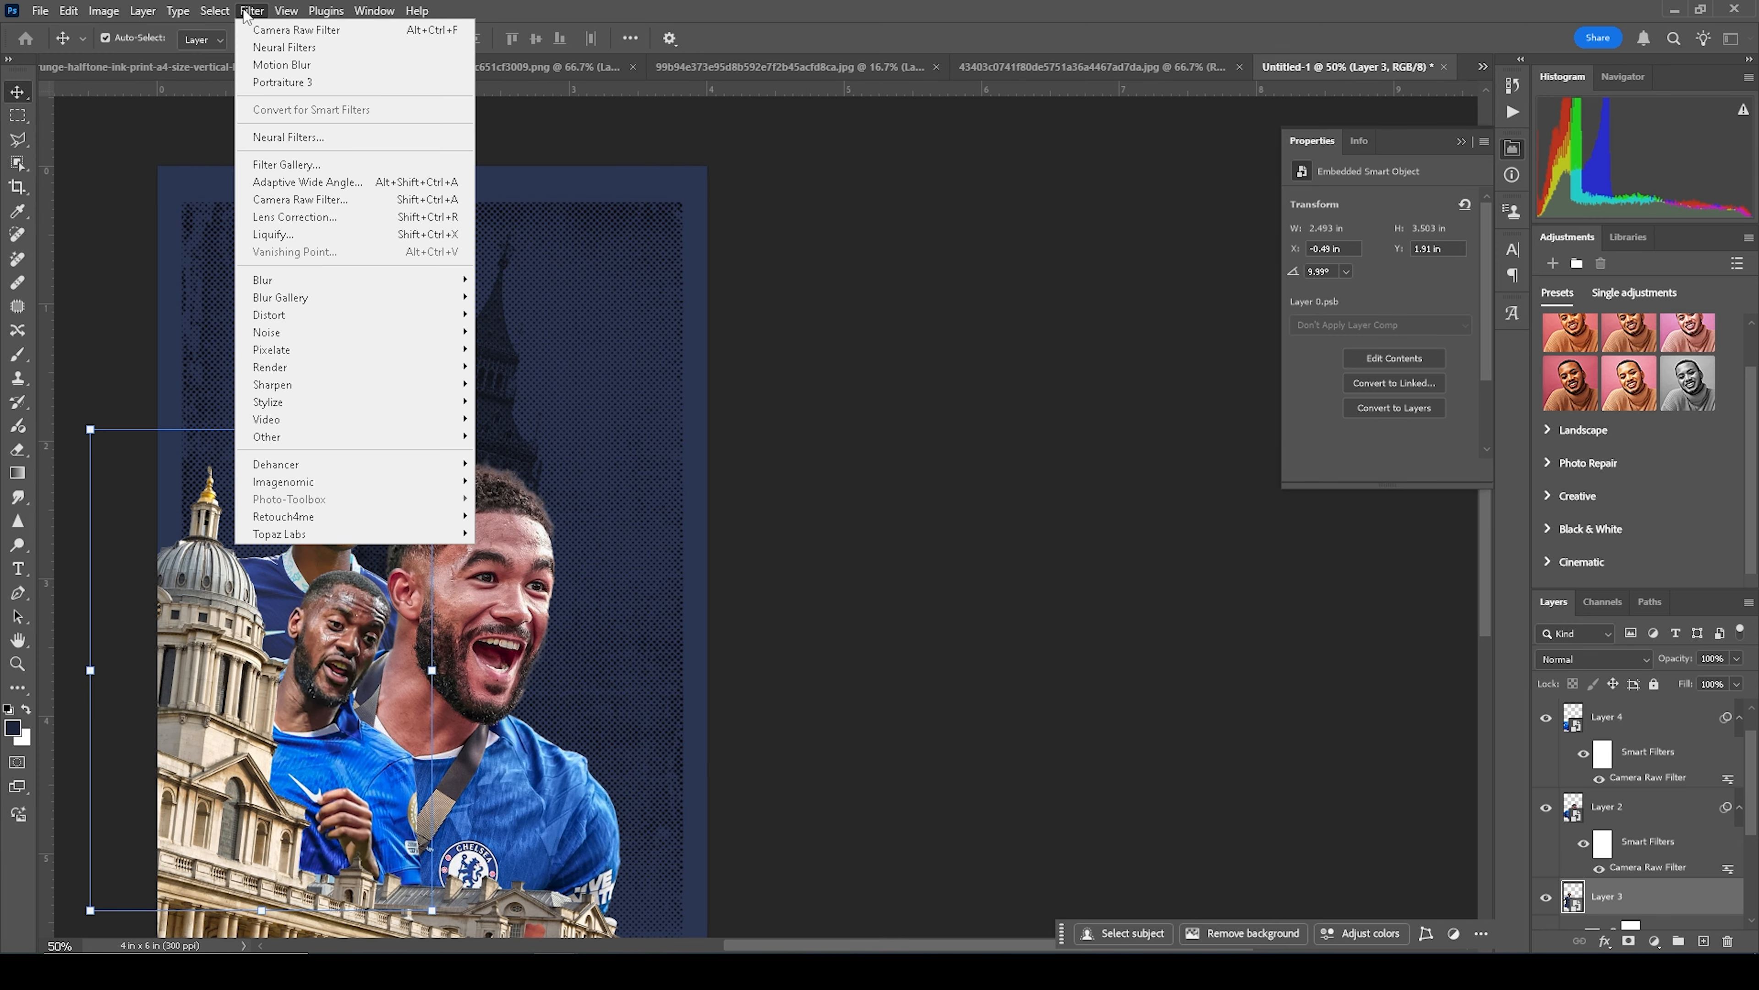
pyautogui.click(300, 198)
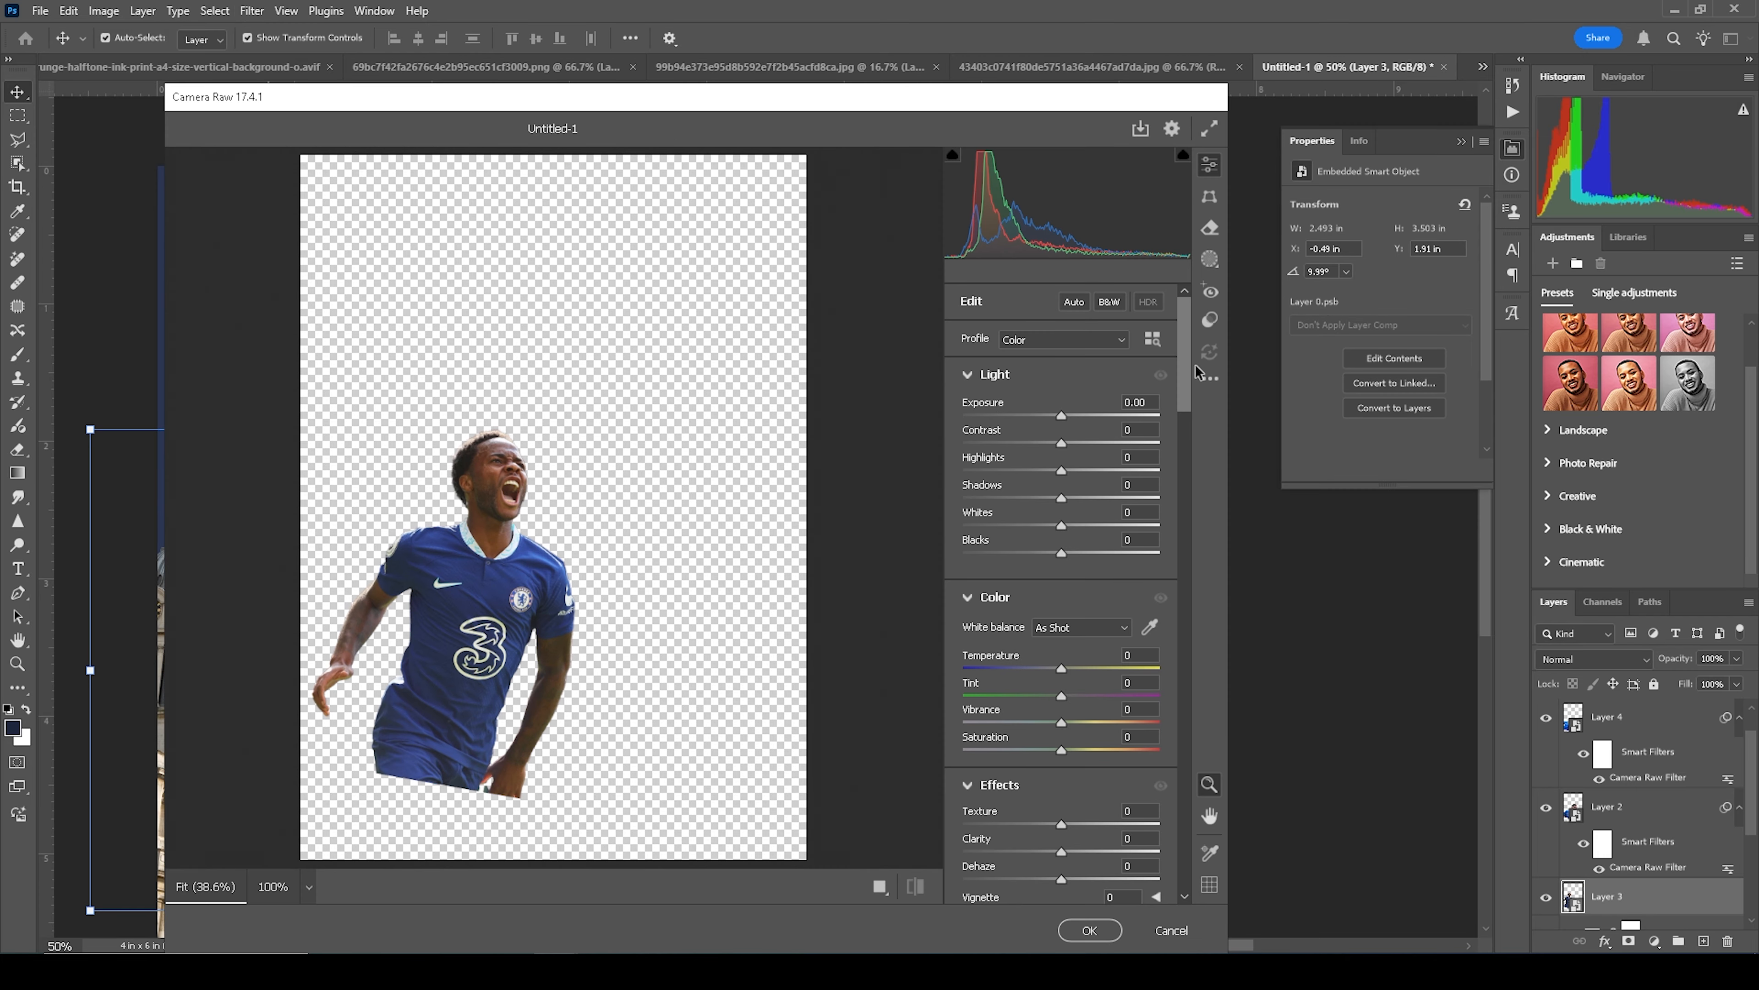
pyautogui.click(1210, 378)
pyautogui.click(1255, 451)
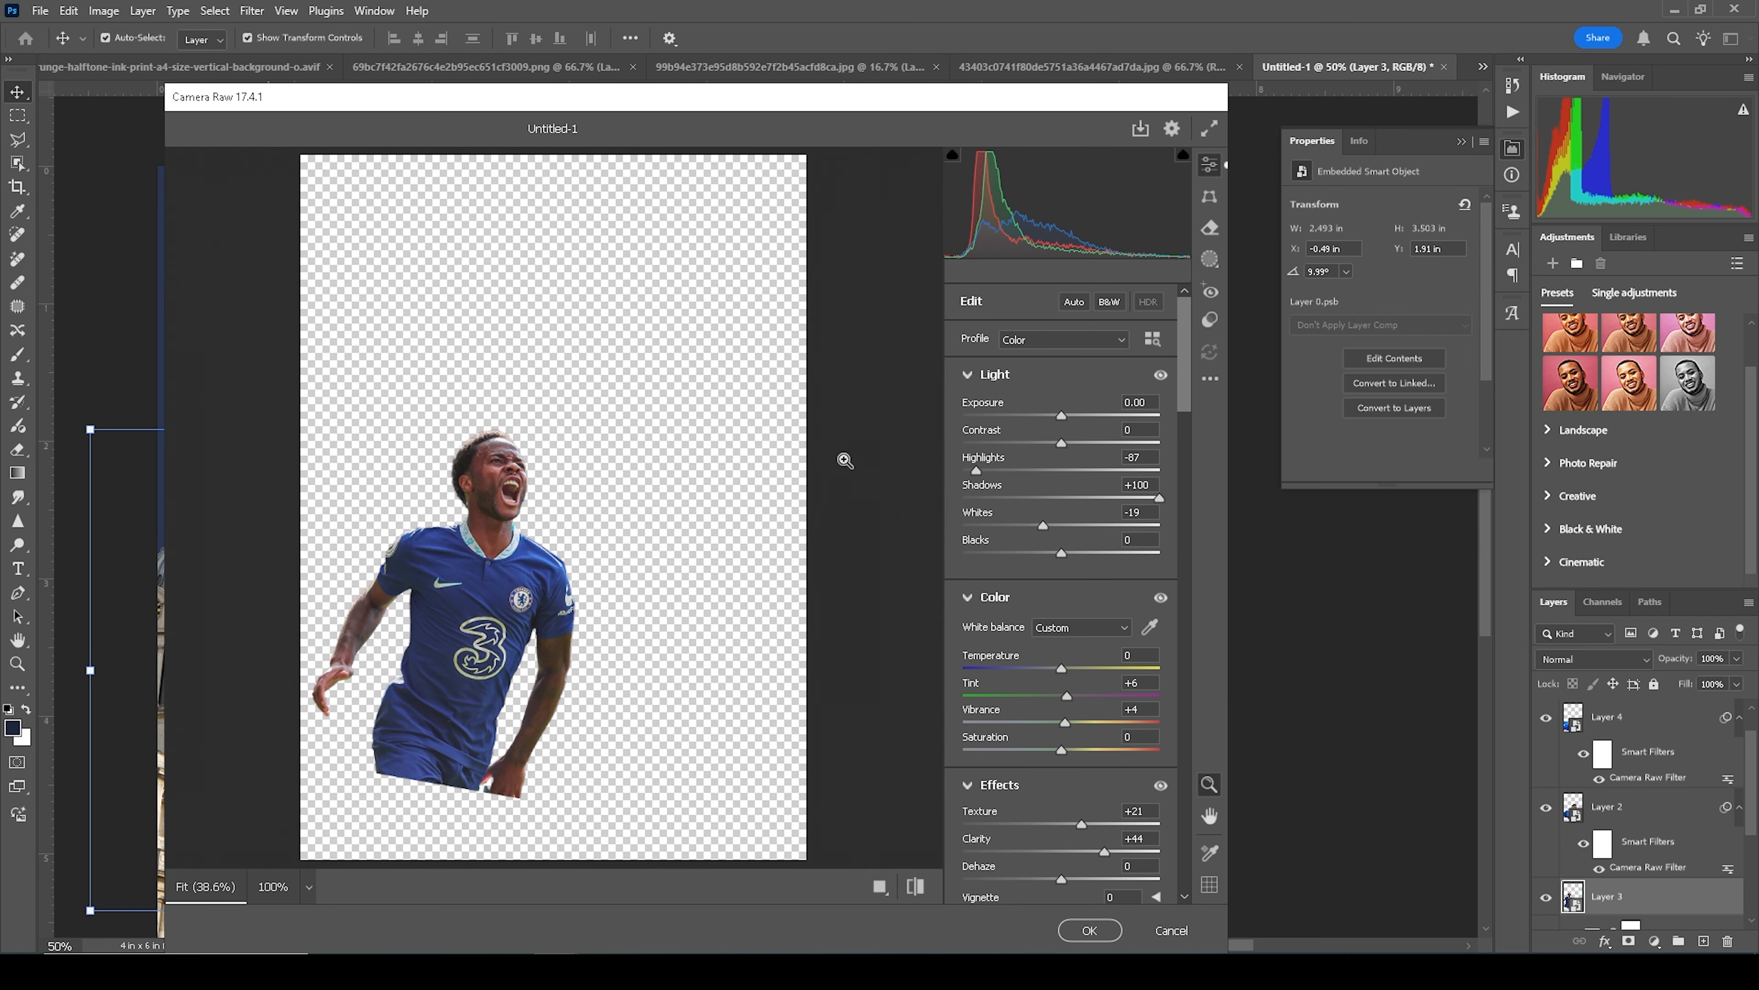
# Step: Raise the uppermost player's Exposure to +0.35 and apply the Camera Raw filter
pyautogui.moveTo(566, 465); pyautogui.dragTo(641, 506)
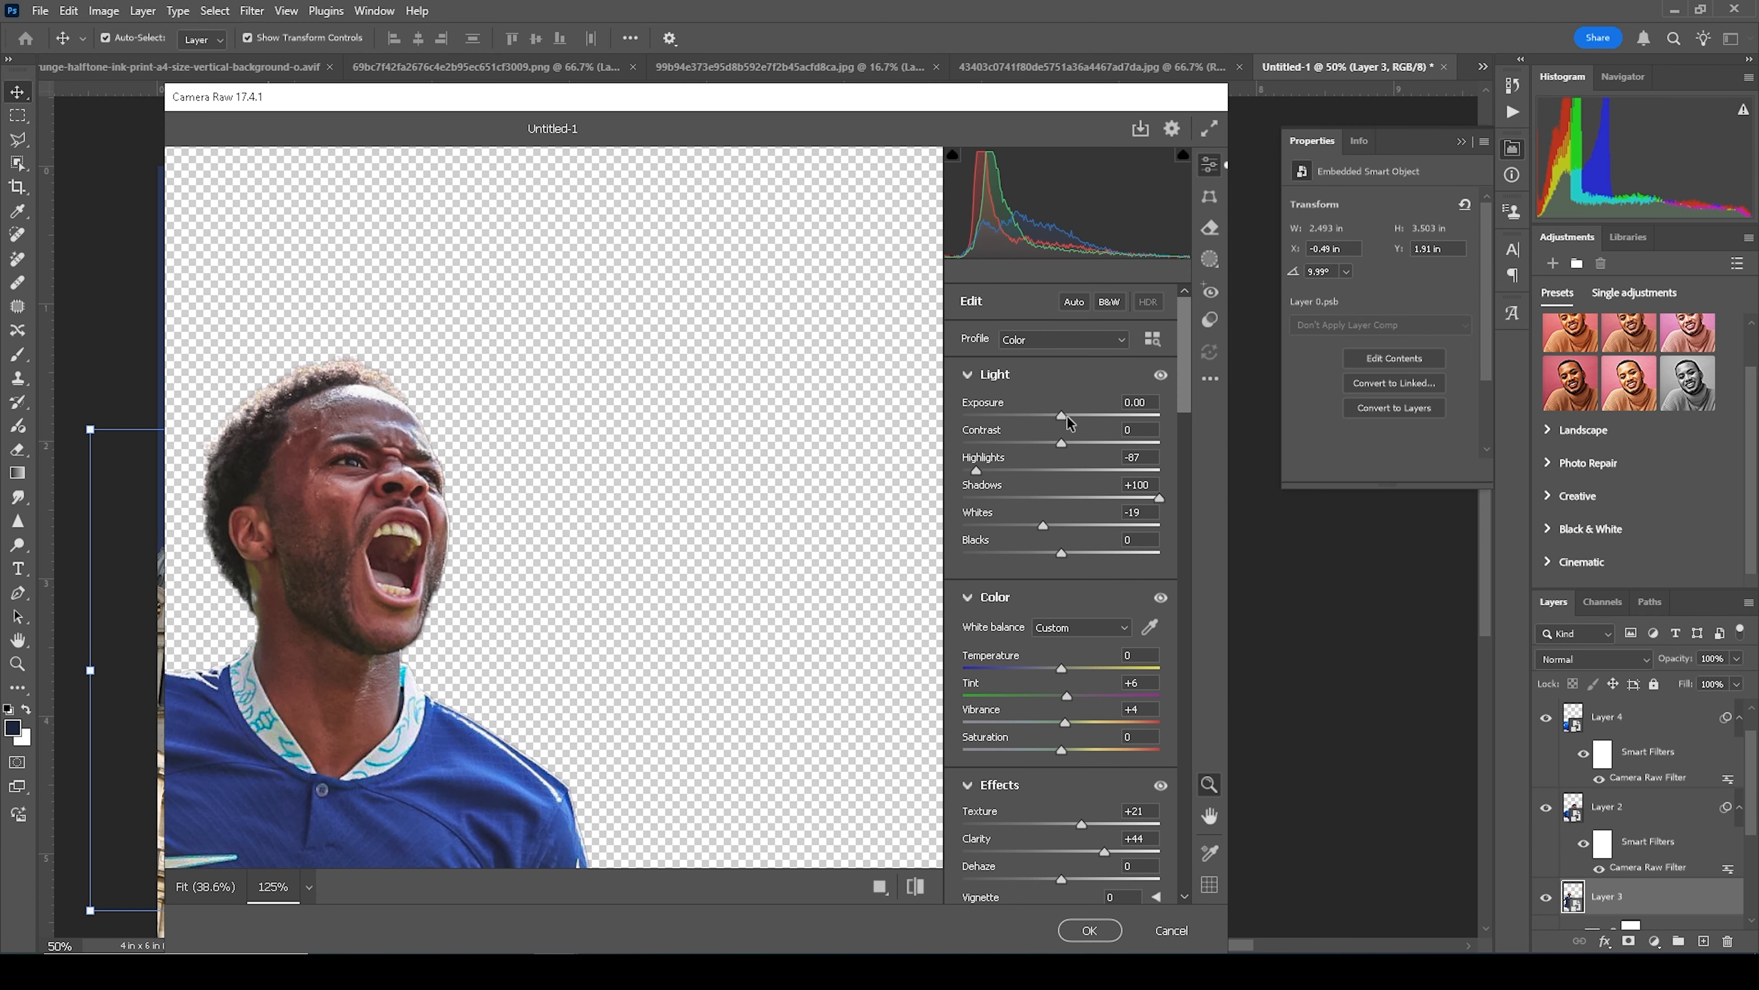
pyautogui.moveTo(1062, 416); pyautogui.dragTo(1068, 416)
pyautogui.click(695, 452)
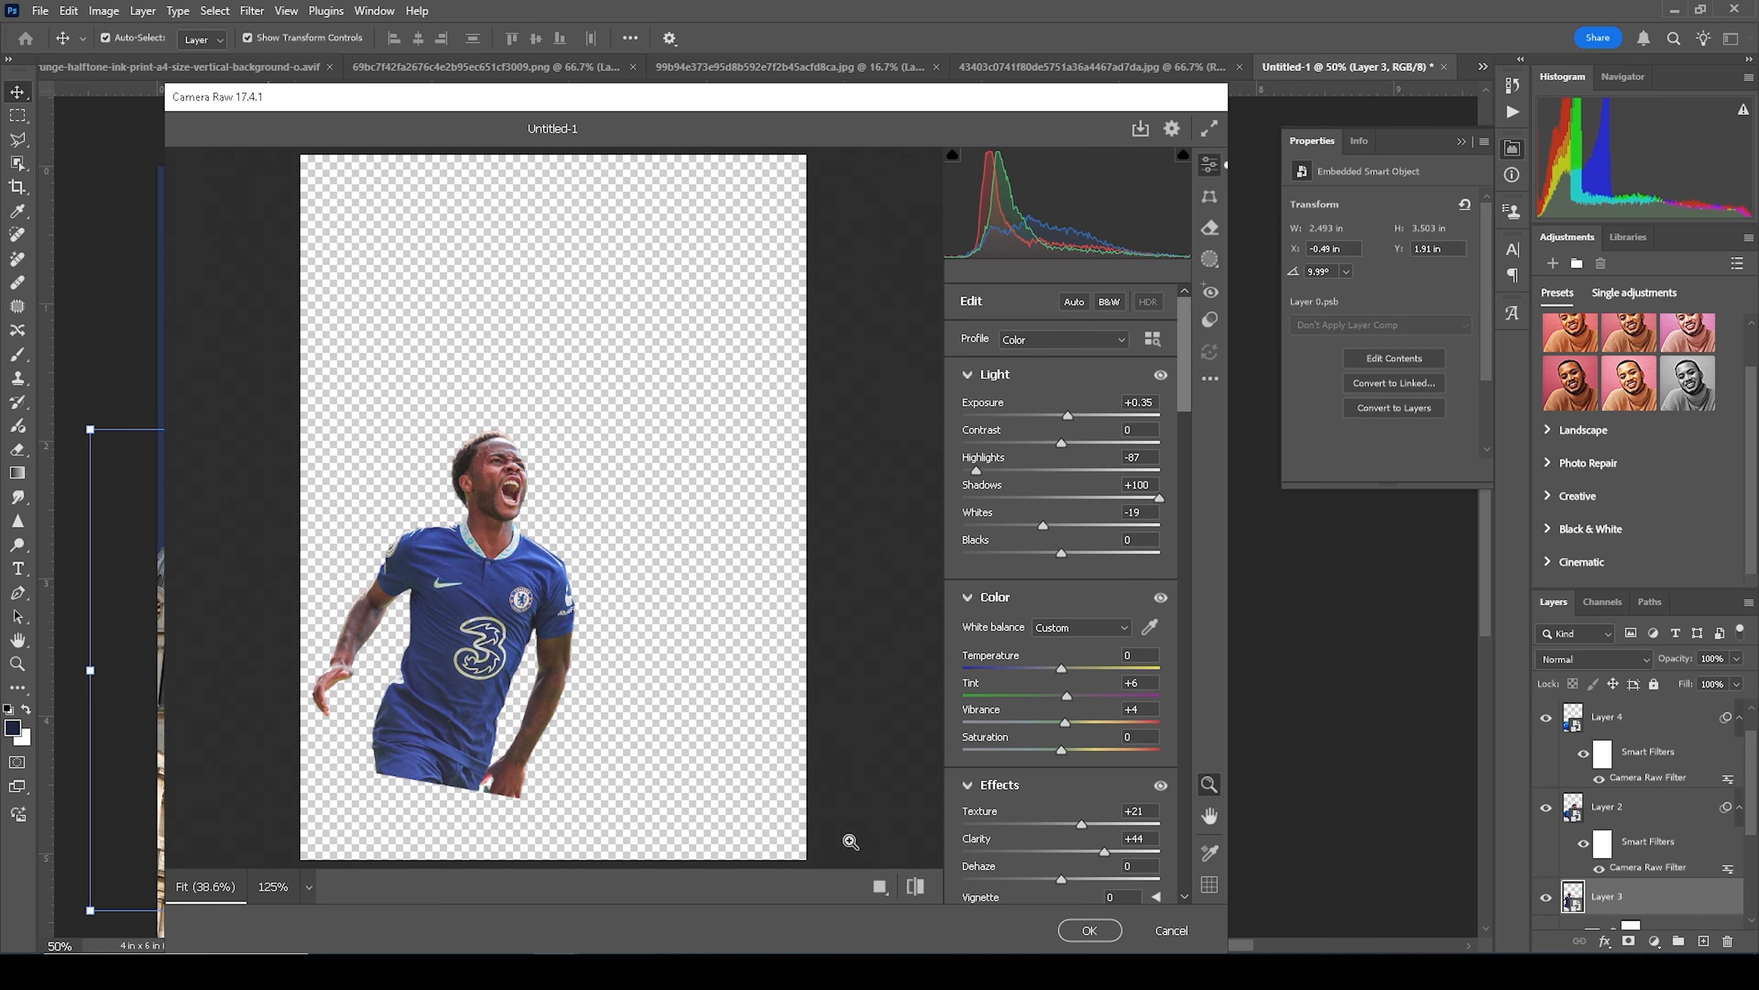
pyautogui.click(1091, 934)
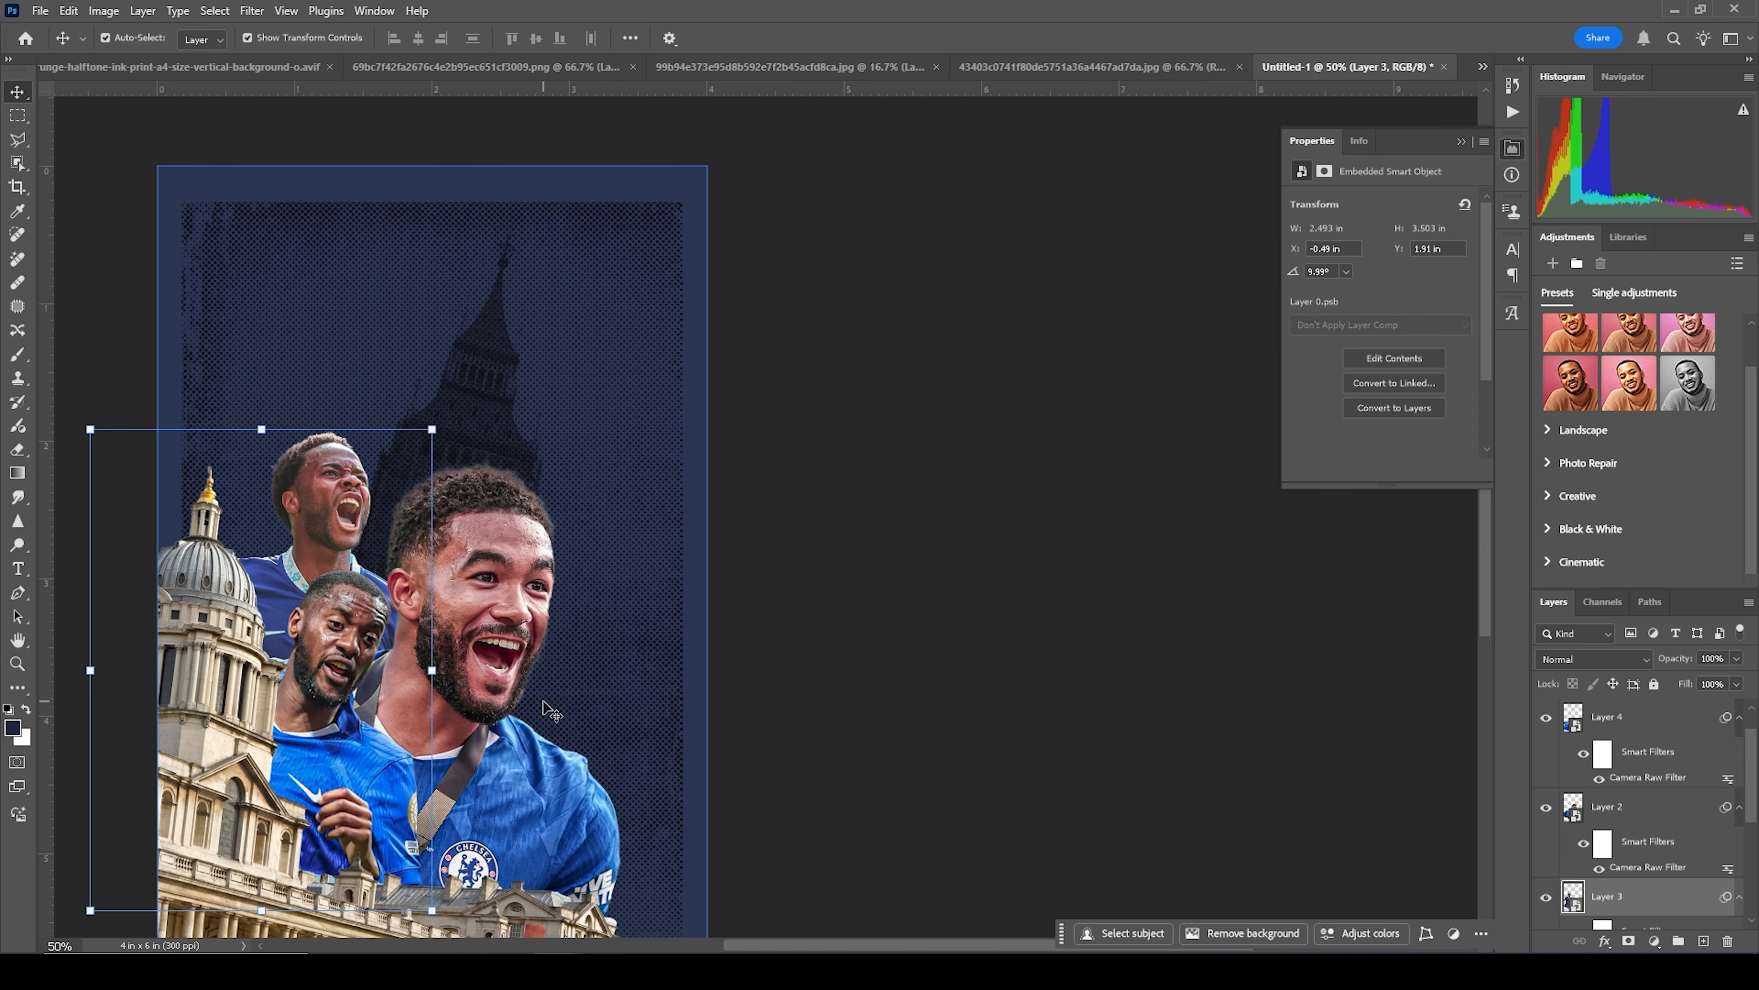
pyautogui.click(1079, 721)
# Step: Open the Camera Raw Filter on the domed building in the foreground and apply the previous settings
pyautogui.hotkey('ctrl', '-')
pyautogui.hotkey('ctrl', '-')
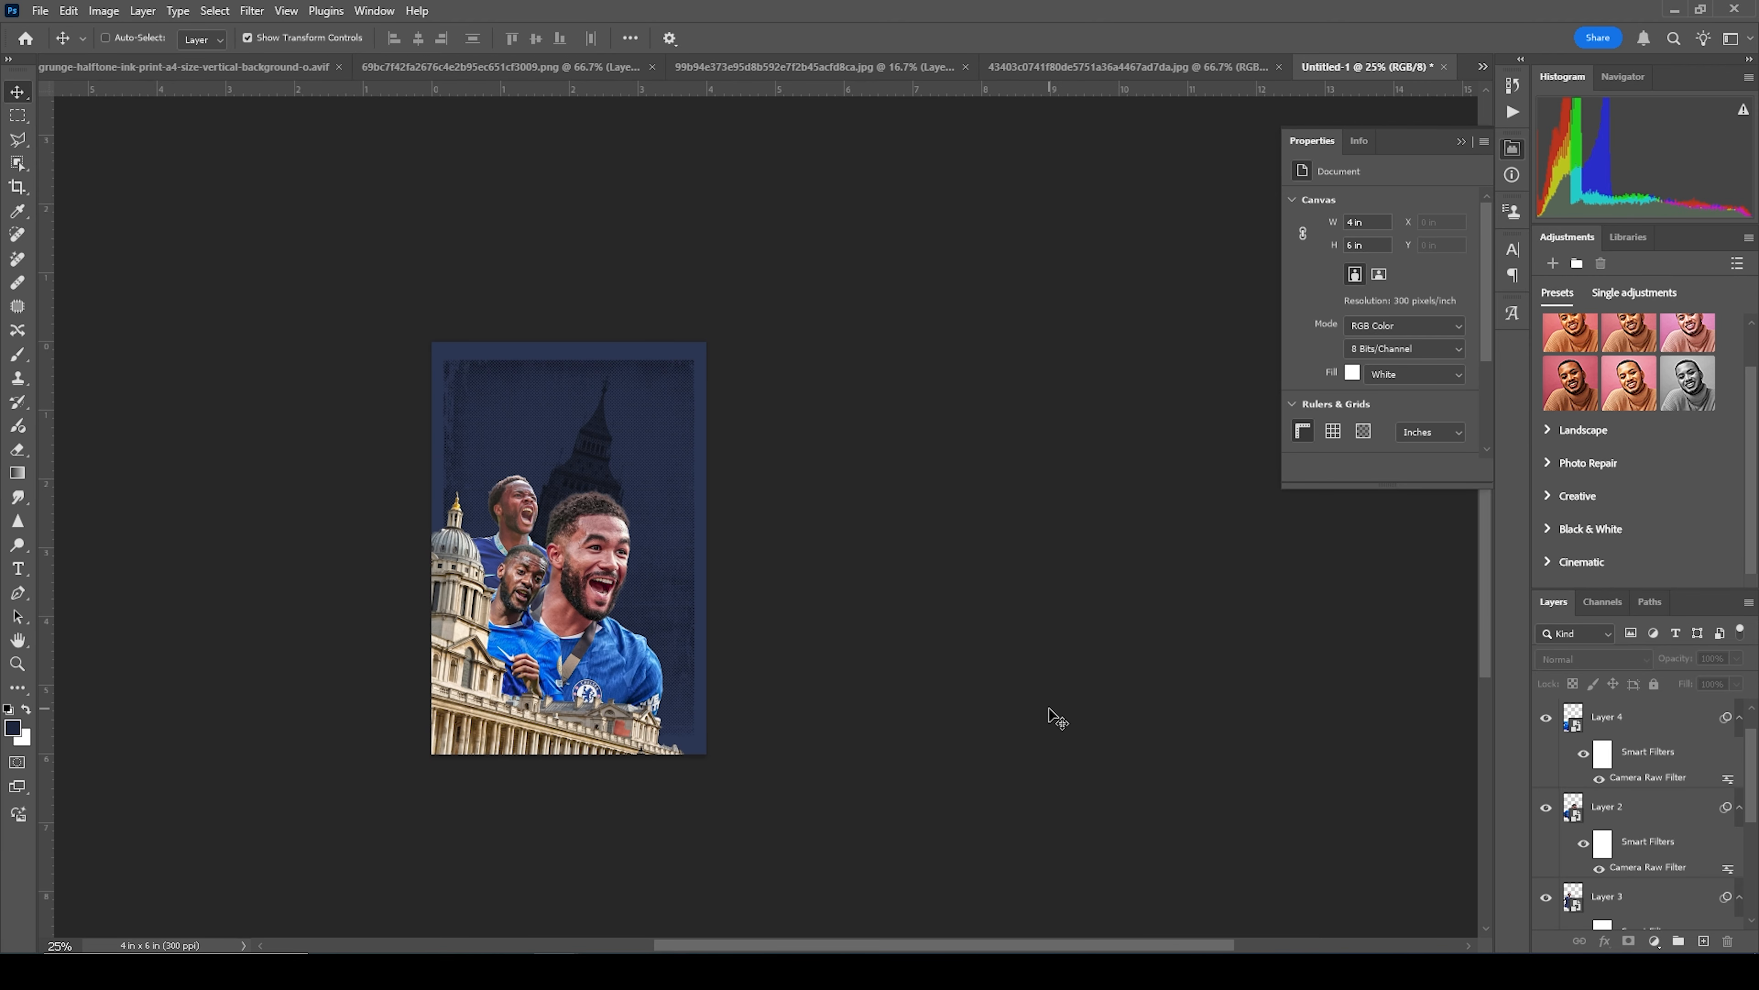
pyautogui.hotkey('ctrl', 'v')
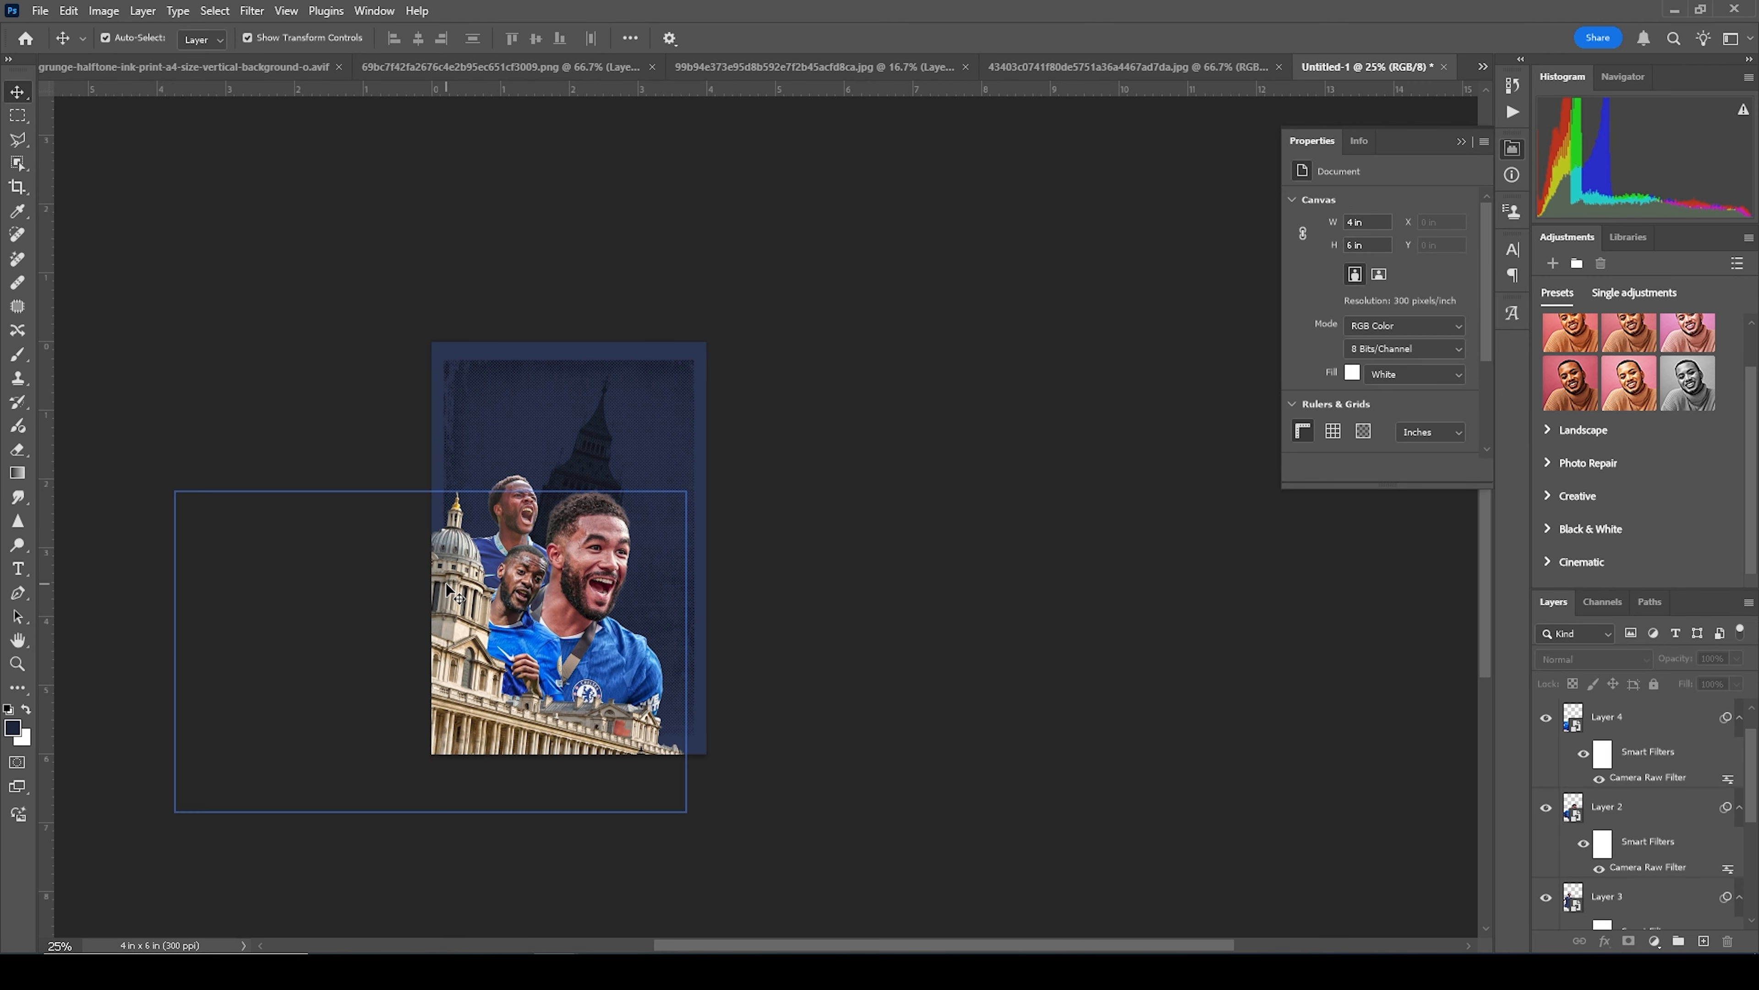
pyautogui.click(251, 11)
pyautogui.click(324, 200)
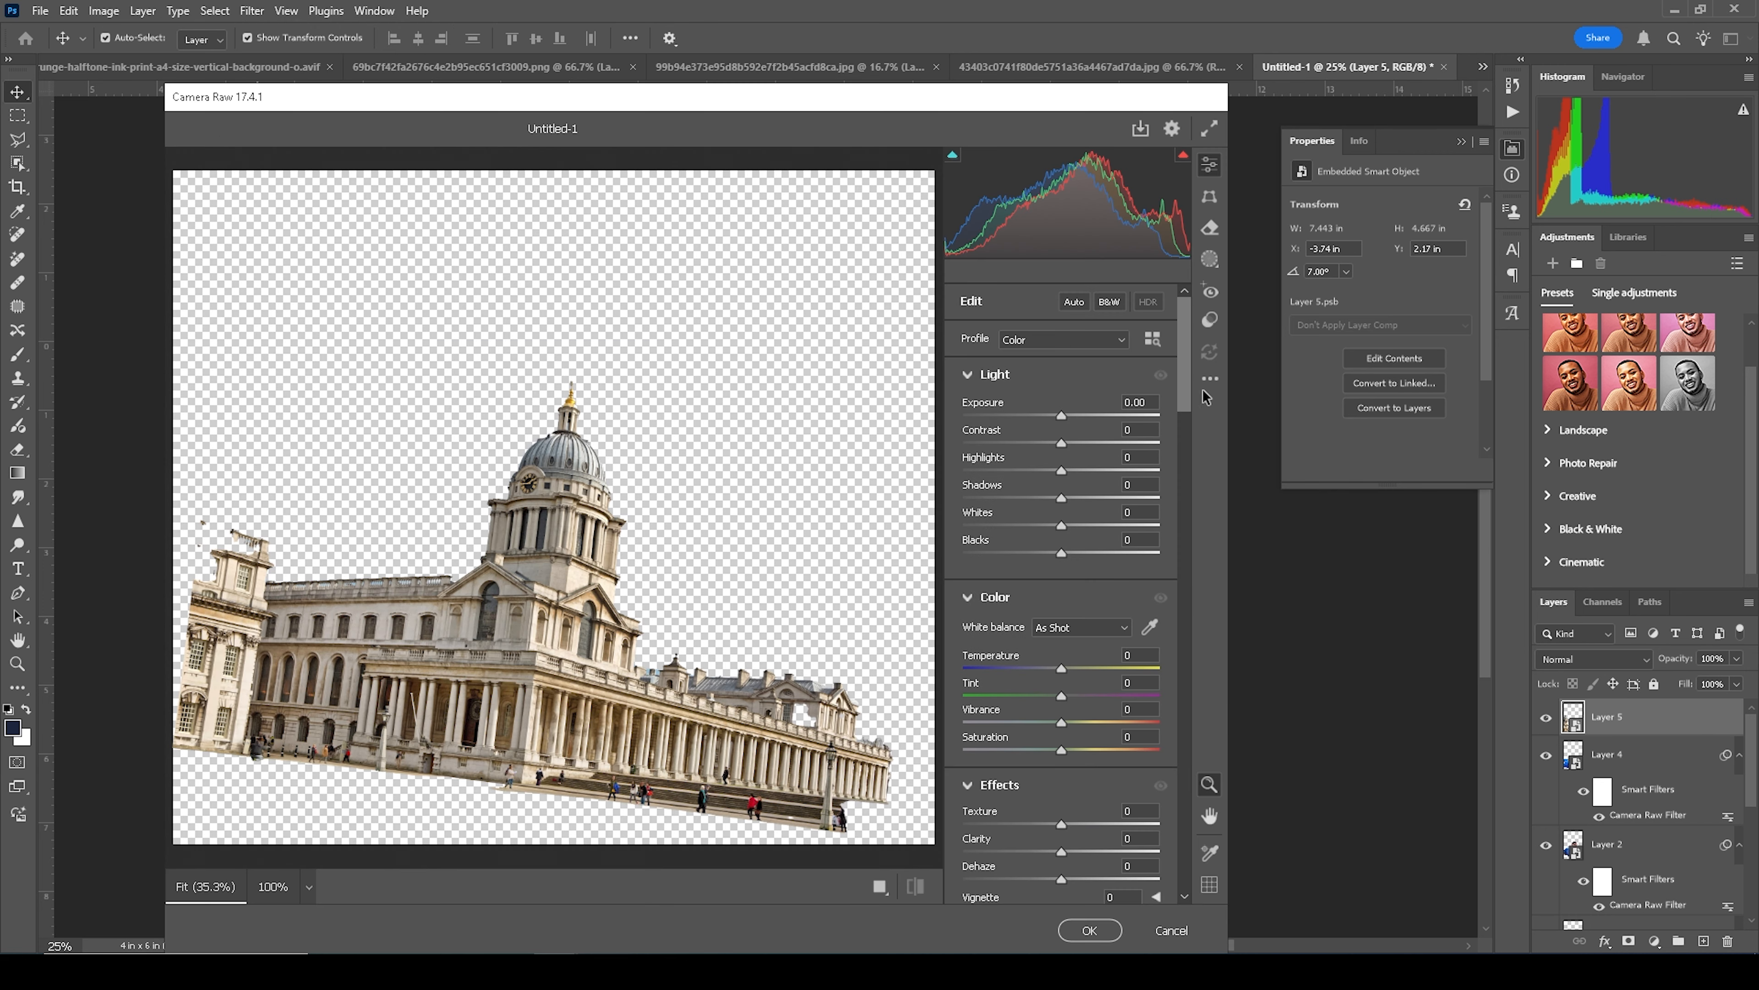
pyautogui.click(1210, 378)
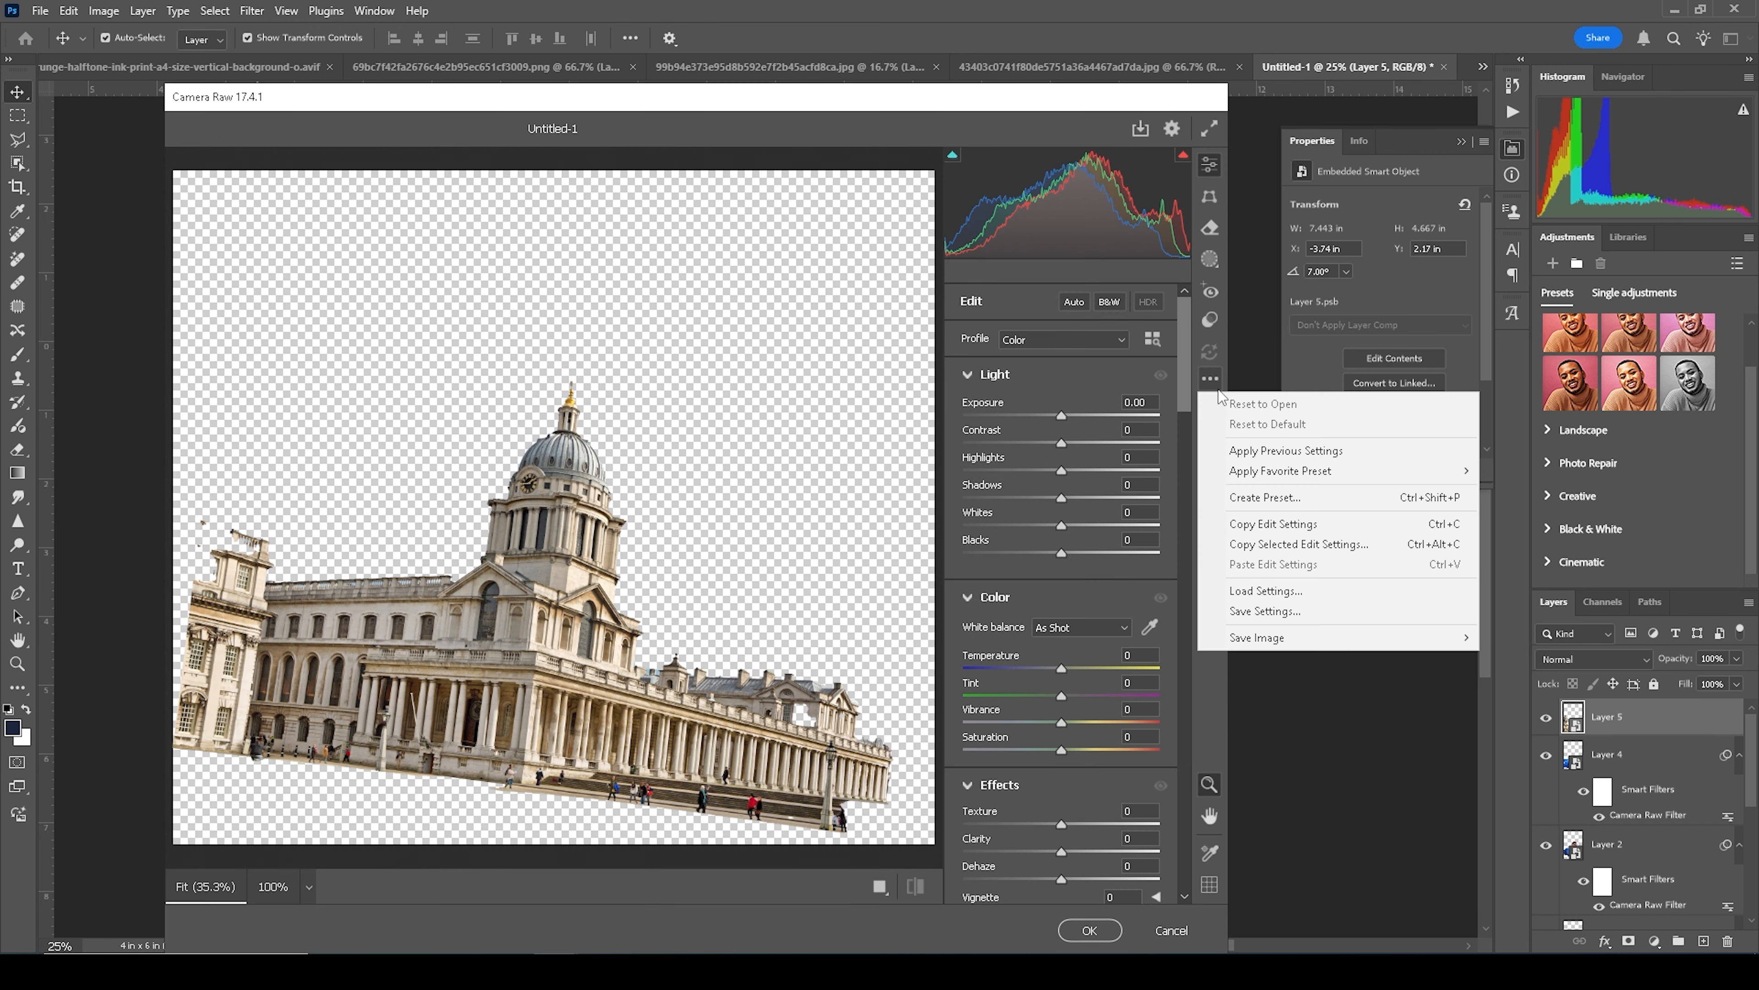
pyautogui.click(1233, 449)
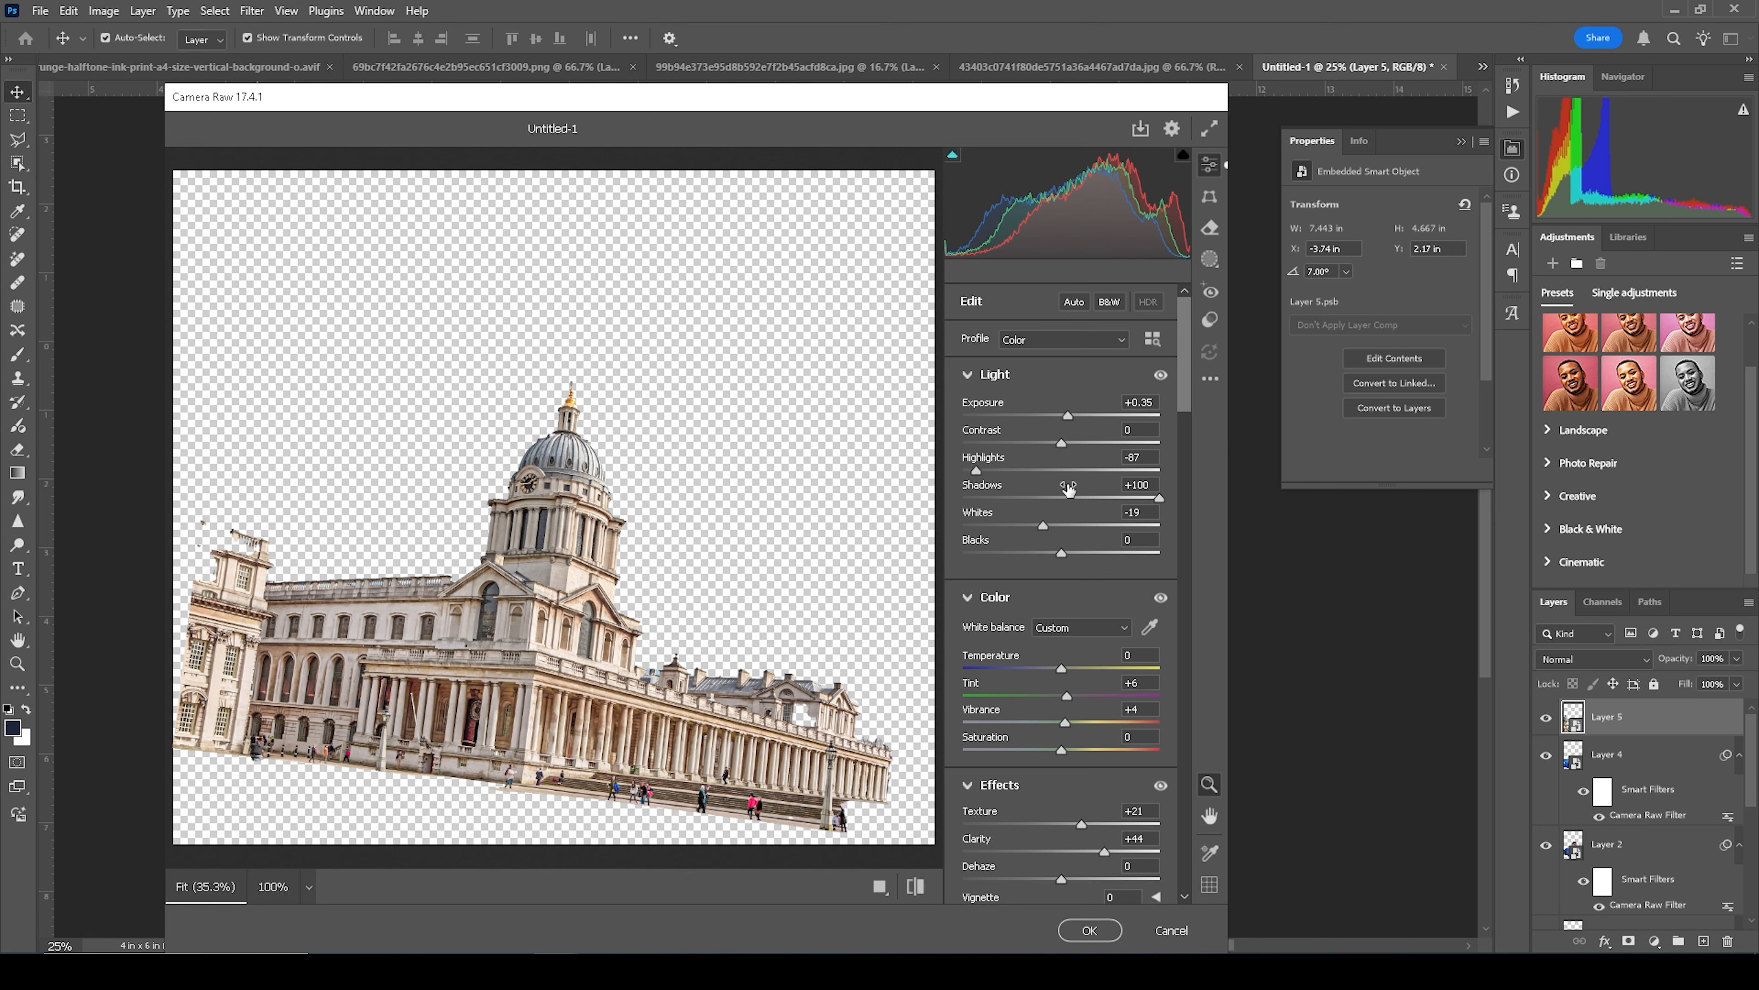
# Step: Set the building's Exposure to -0.05, Highlights to -100 and Whites to -48
pyautogui.moveTo(1069, 419); pyautogui.dragTo(1060, 420)
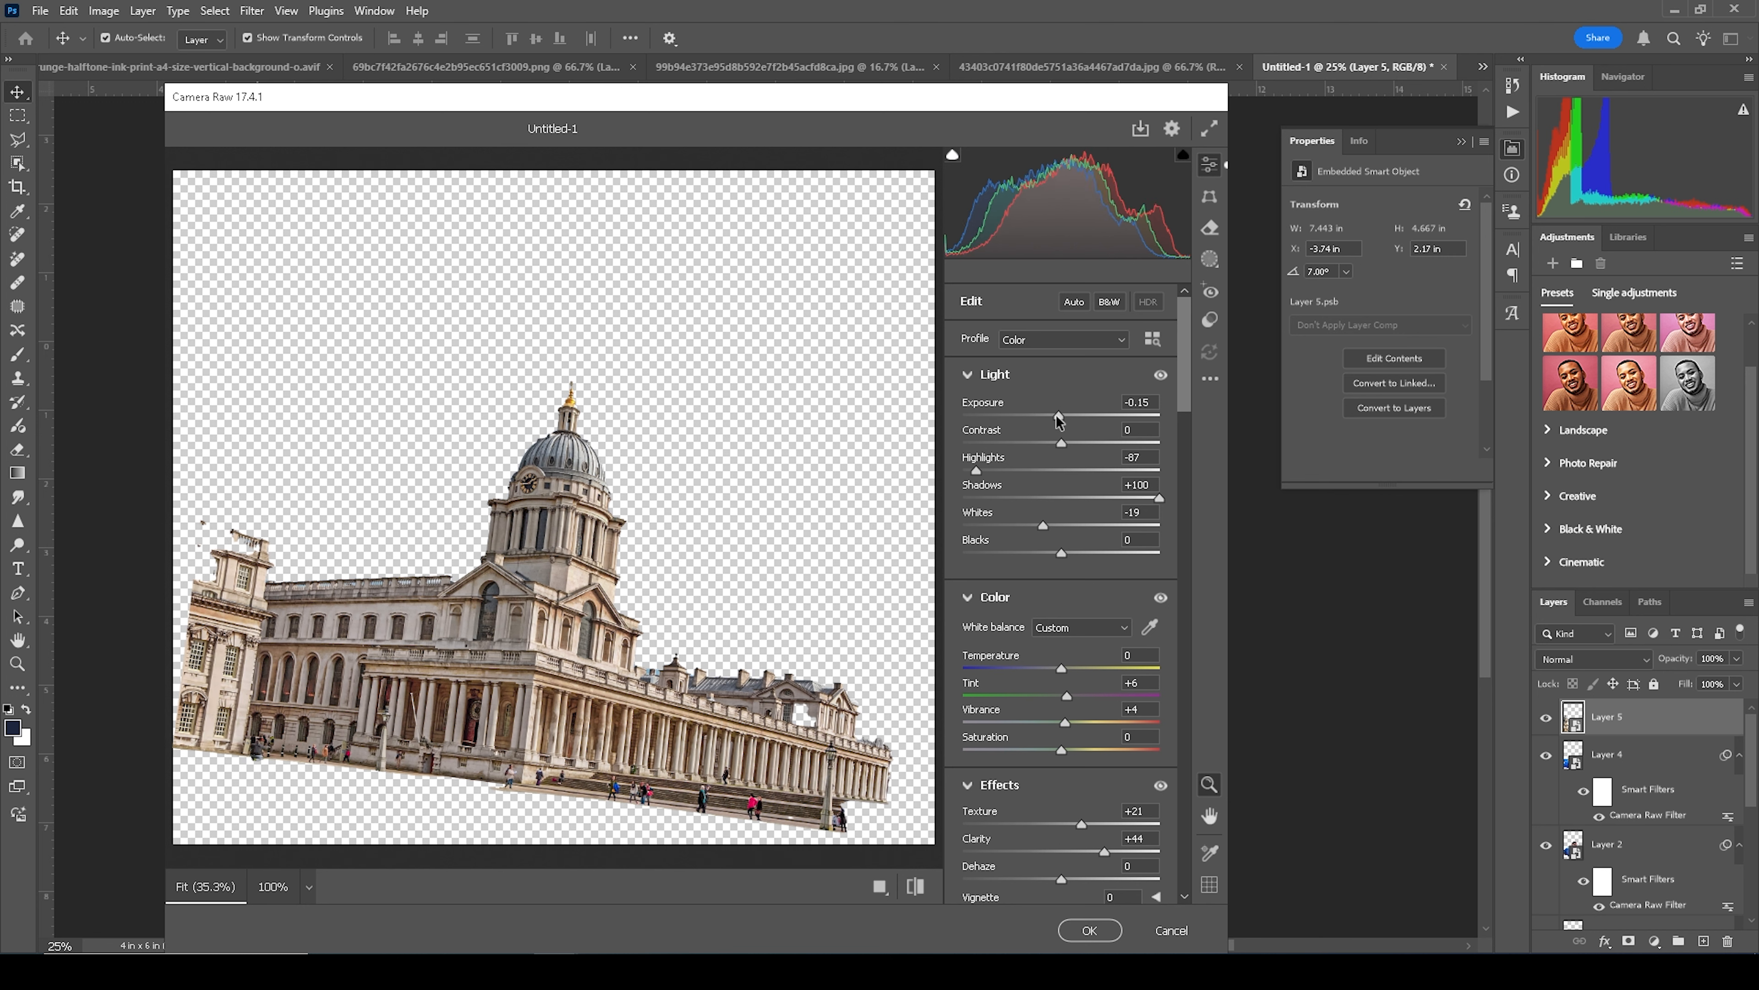
pyautogui.scroll(-3, 1088, 818)
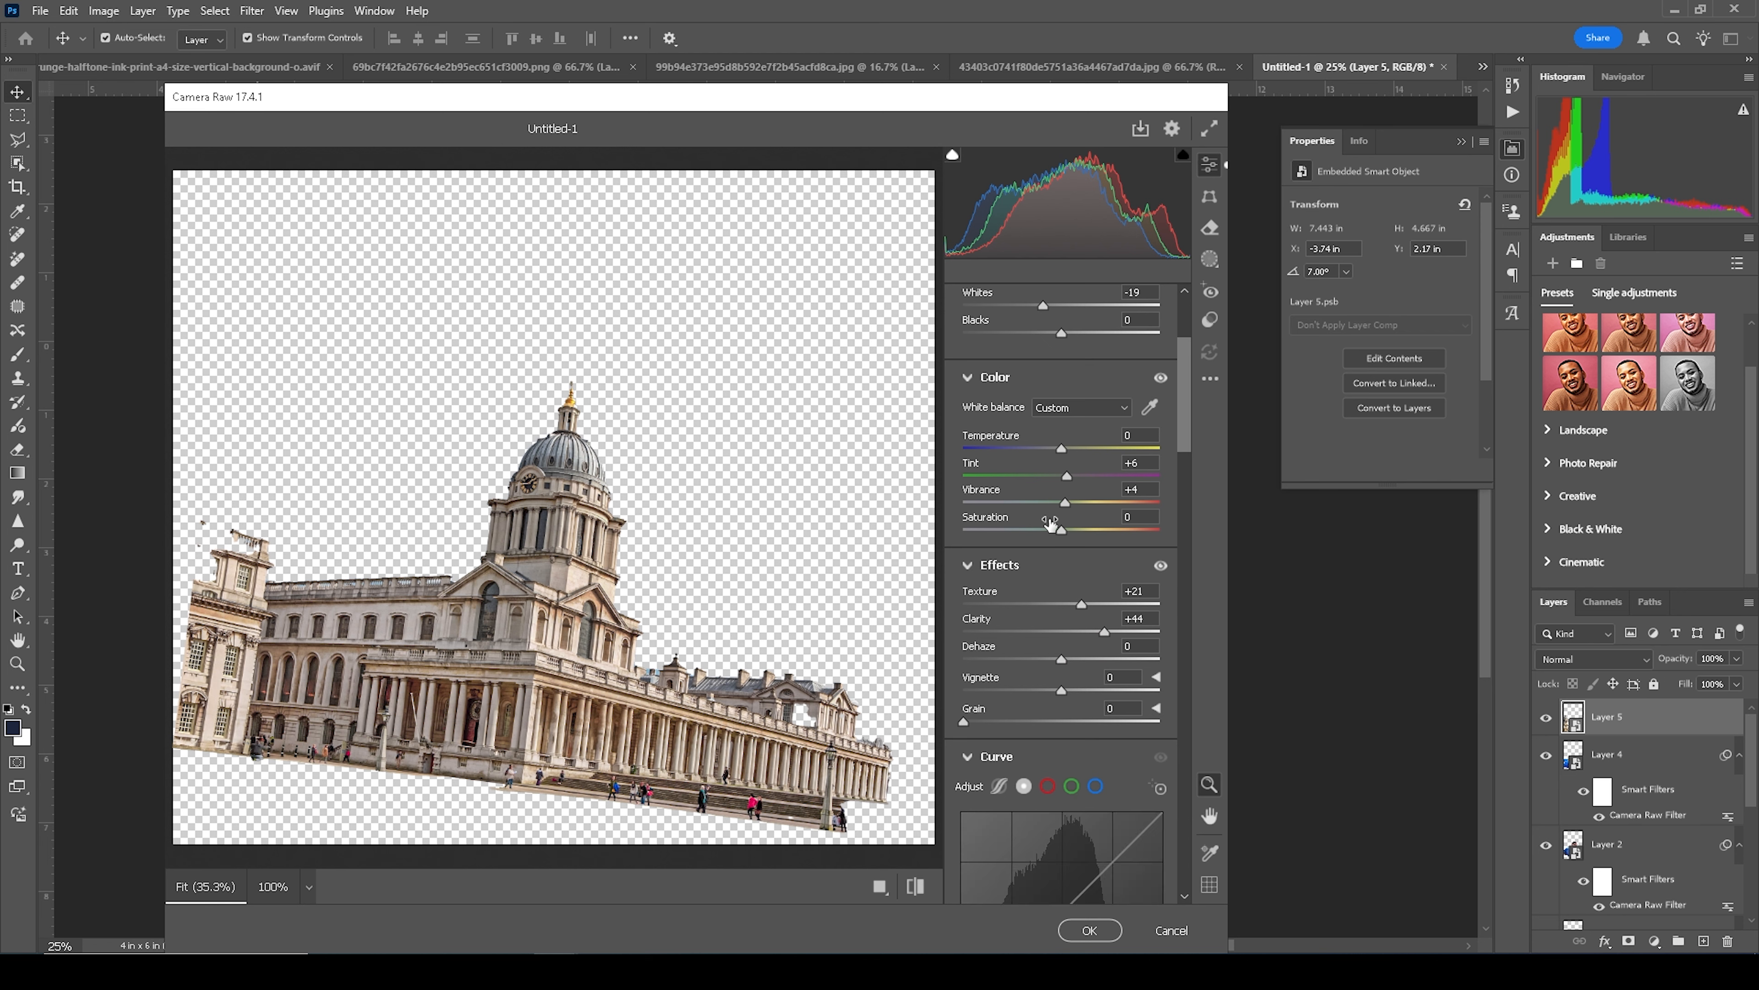
pyautogui.scroll(3, 1048, 524)
pyautogui.moveTo(973, 473); pyautogui.dragTo(963, 471)
pyautogui.moveTo(1022, 530); pyautogui.dragTo(1015, 526)
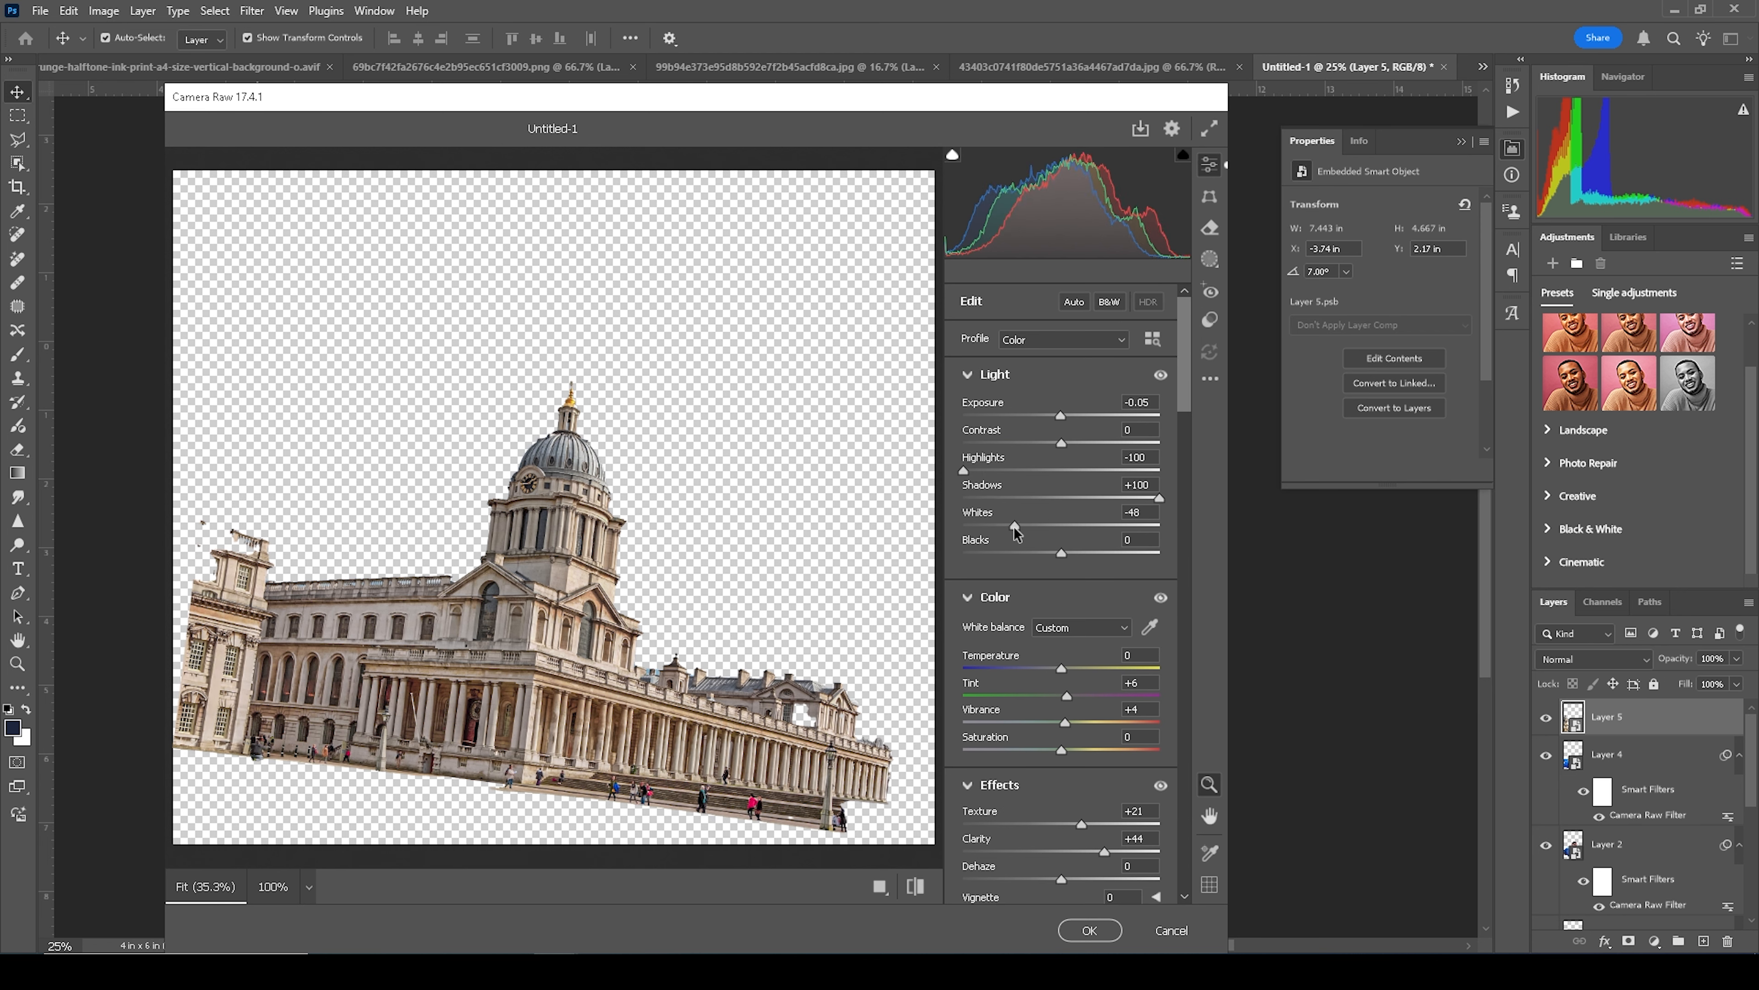
# Step: Set the building's Vibrance to -61, Texture to +44 and Clarity to +59, and apply the Camera Raw filter
pyautogui.moveTo(1050, 727); pyautogui.dragTo(1118, 741)
pyautogui.scroll(-2, 1096, 797)
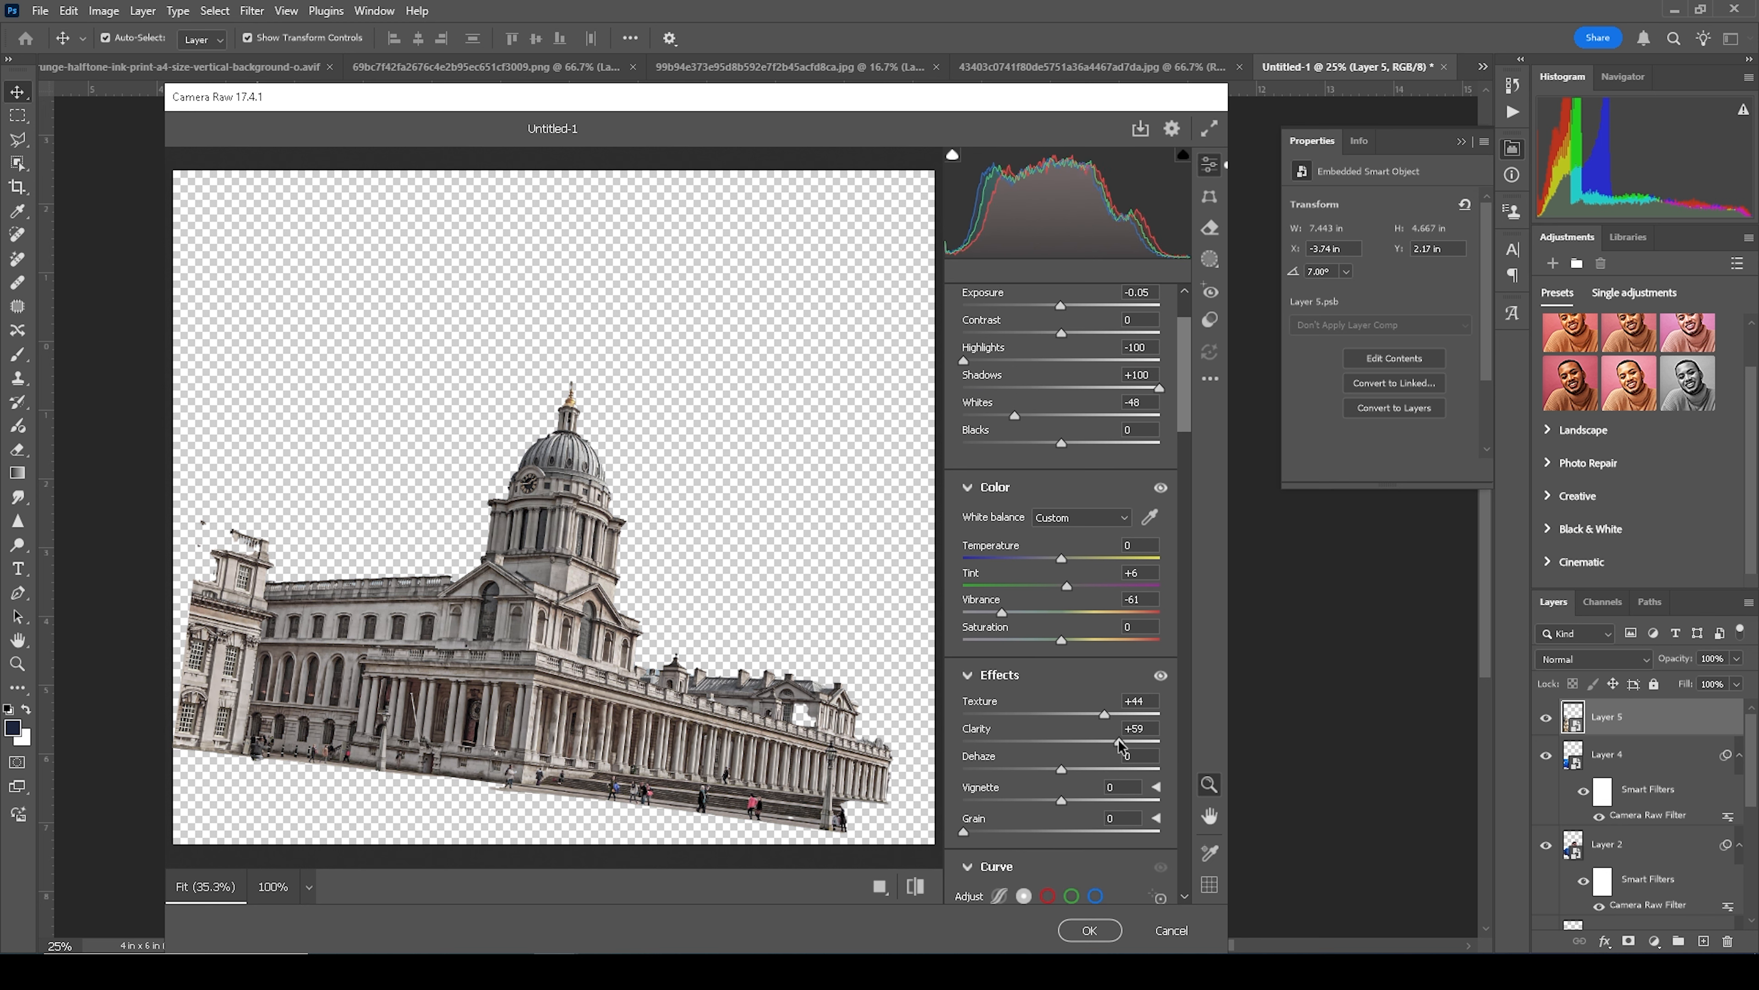
pyautogui.click(1090, 931)
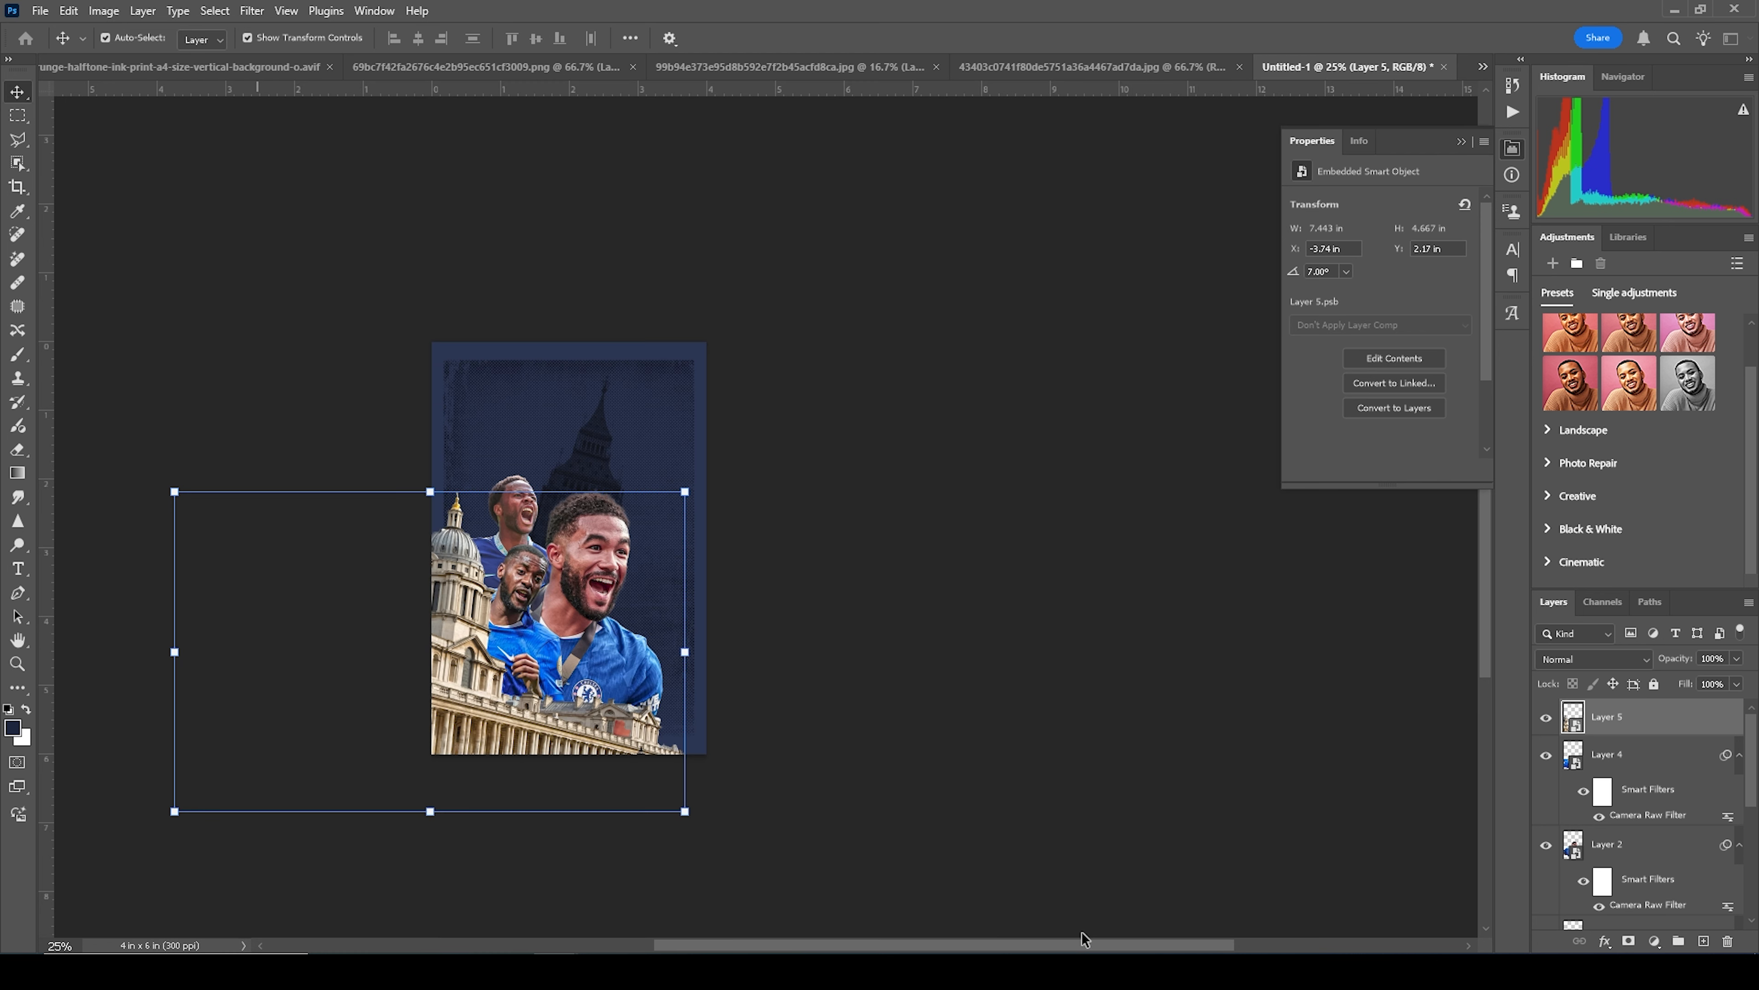
pyautogui.click(894, 707)
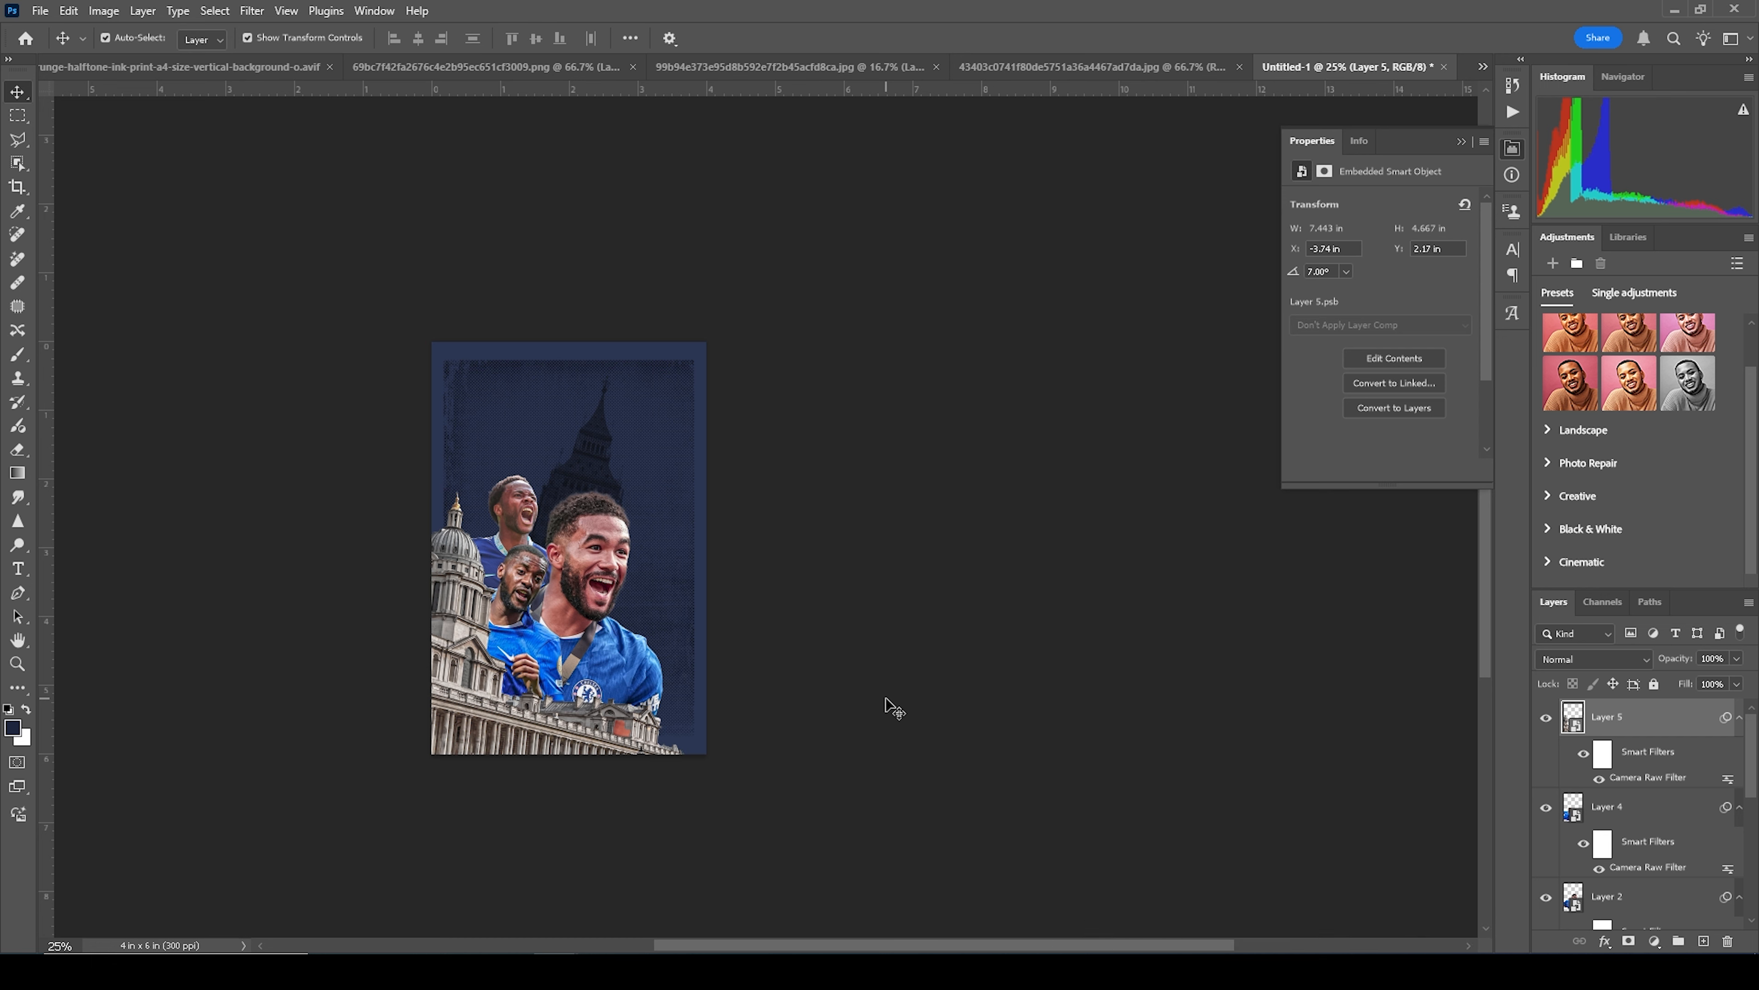
# Step: Place the white text "Windy Studio Adobe Photoshop tutorial" in Andada SC 7.25 pt near the poster's top, and stamp the visible layers into a new layer
pyautogui.hotkey('ctrl', '+')
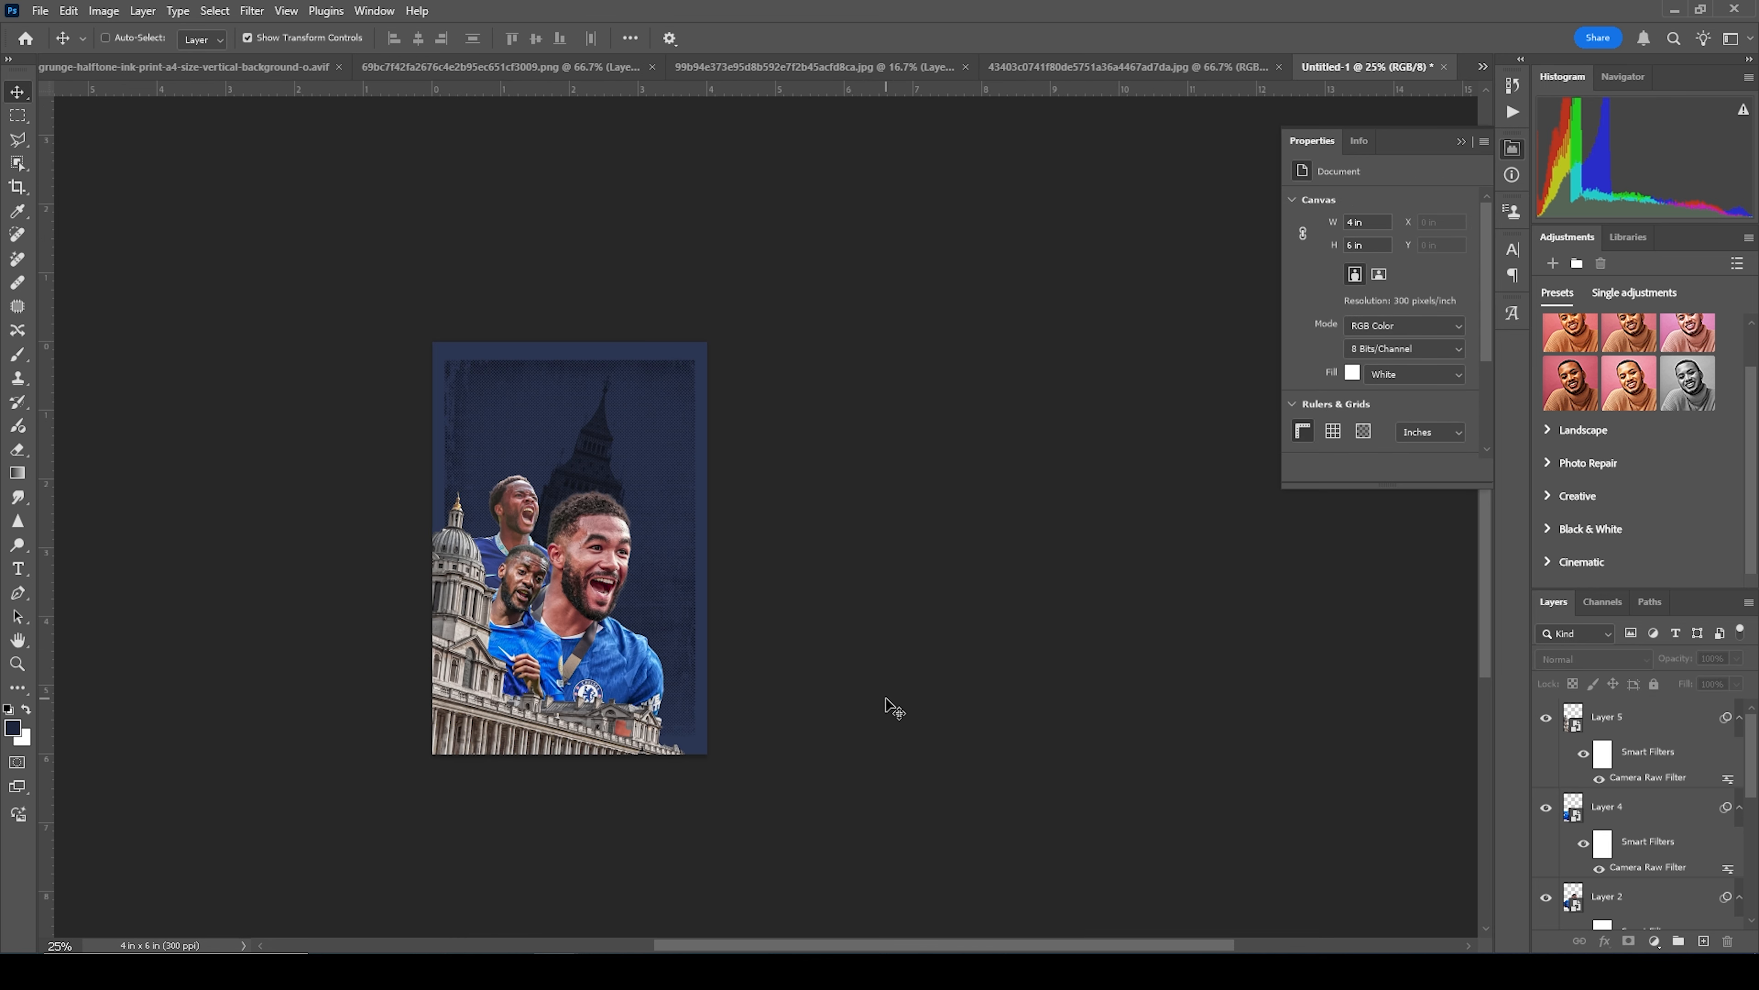
pyautogui.hotkey('ctrl', '+')
pyautogui.hotkey('ctrl', '-')
pyautogui.hotkey('ctrl', '+')
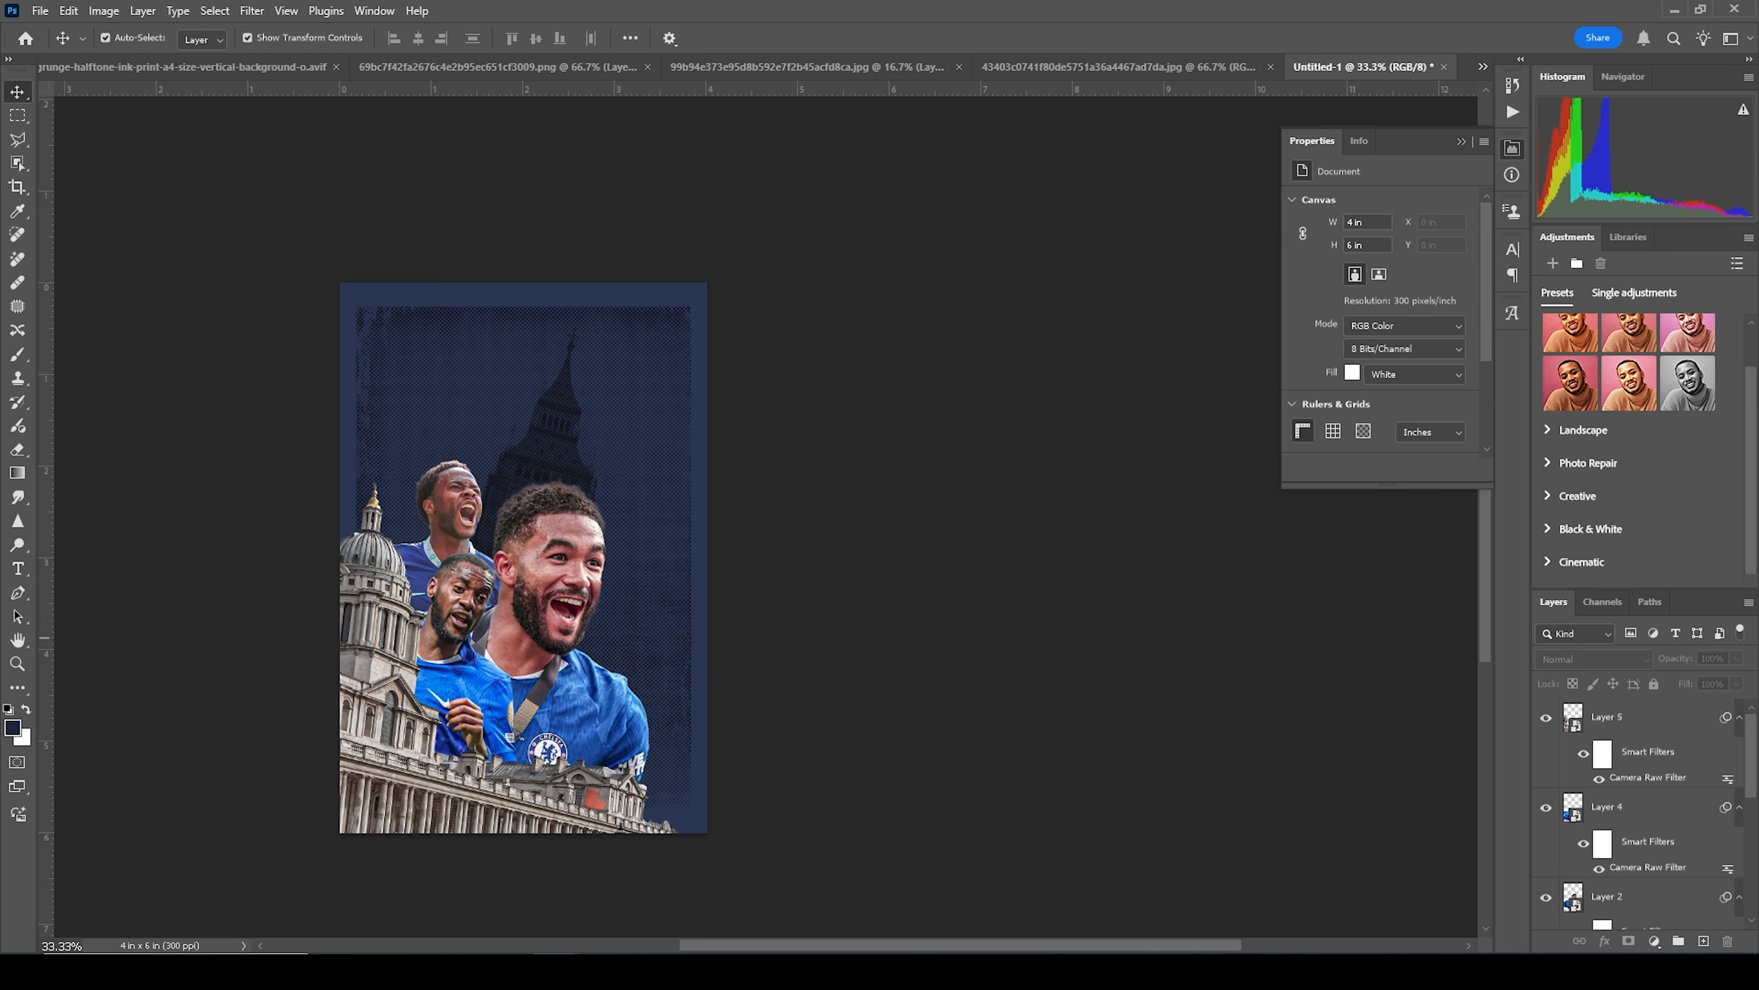
pyautogui.moveTo(1573, 910); pyautogui.dragTo(543, 337)
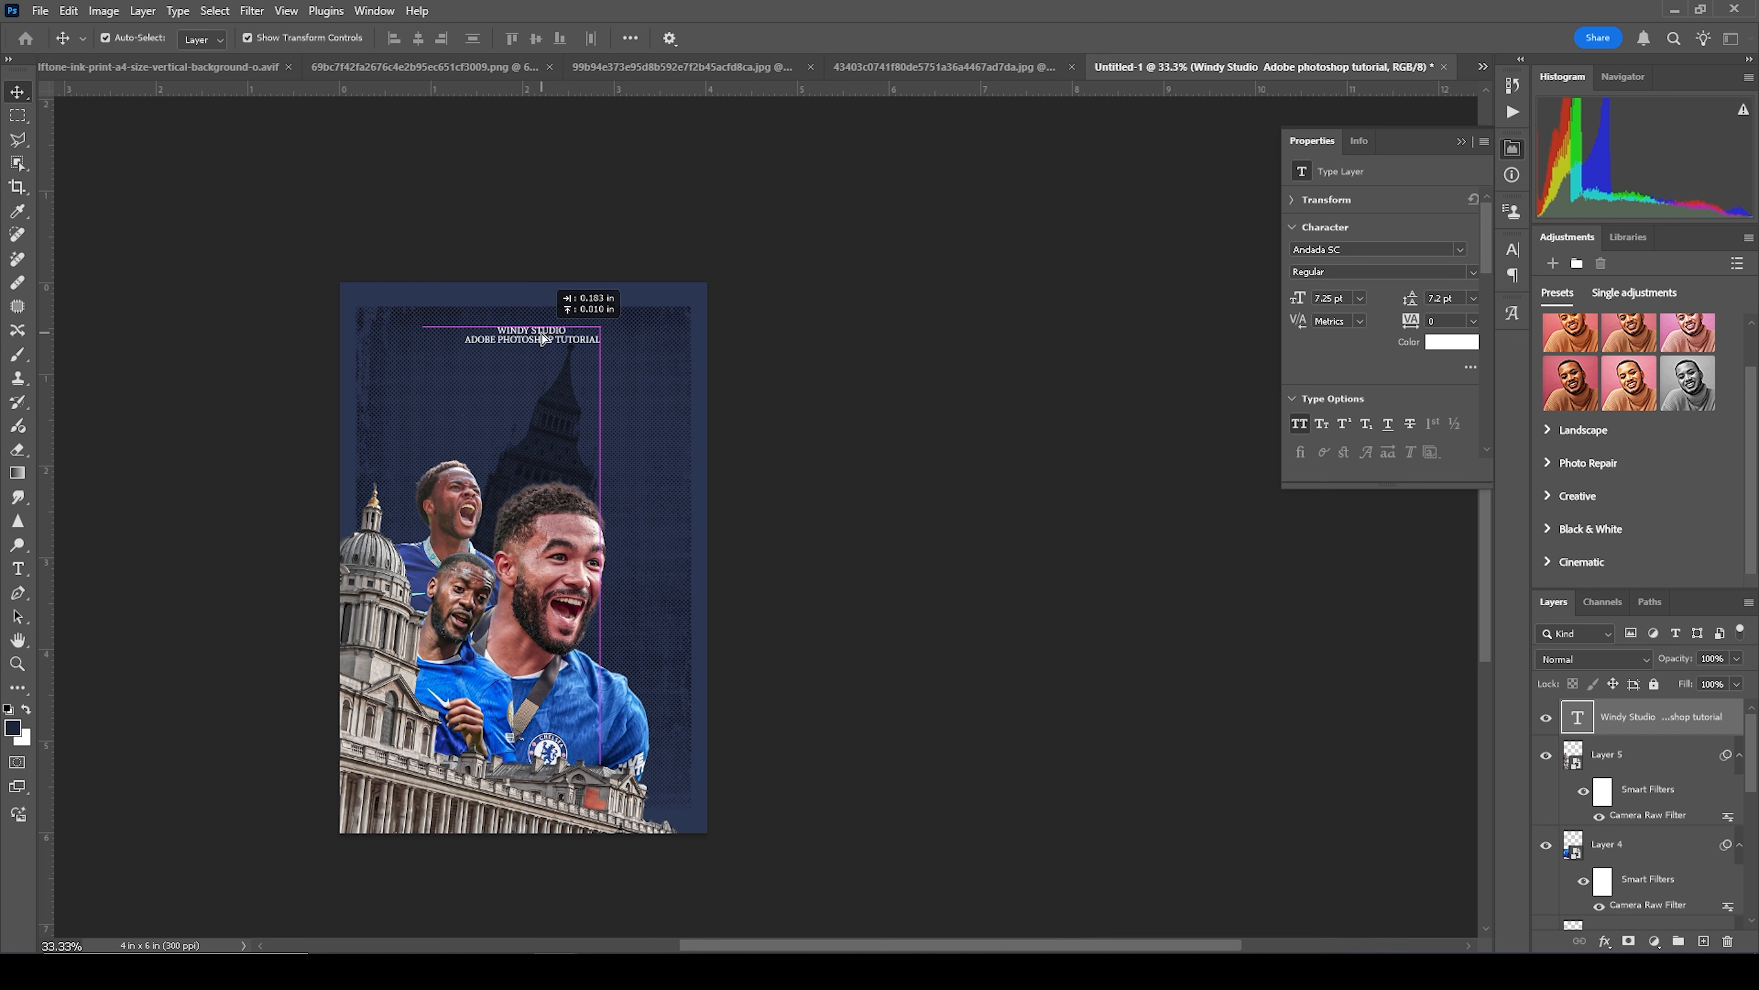
pyautogui.moveTo(543, 338); pyautogui.dragTo(542, 338)
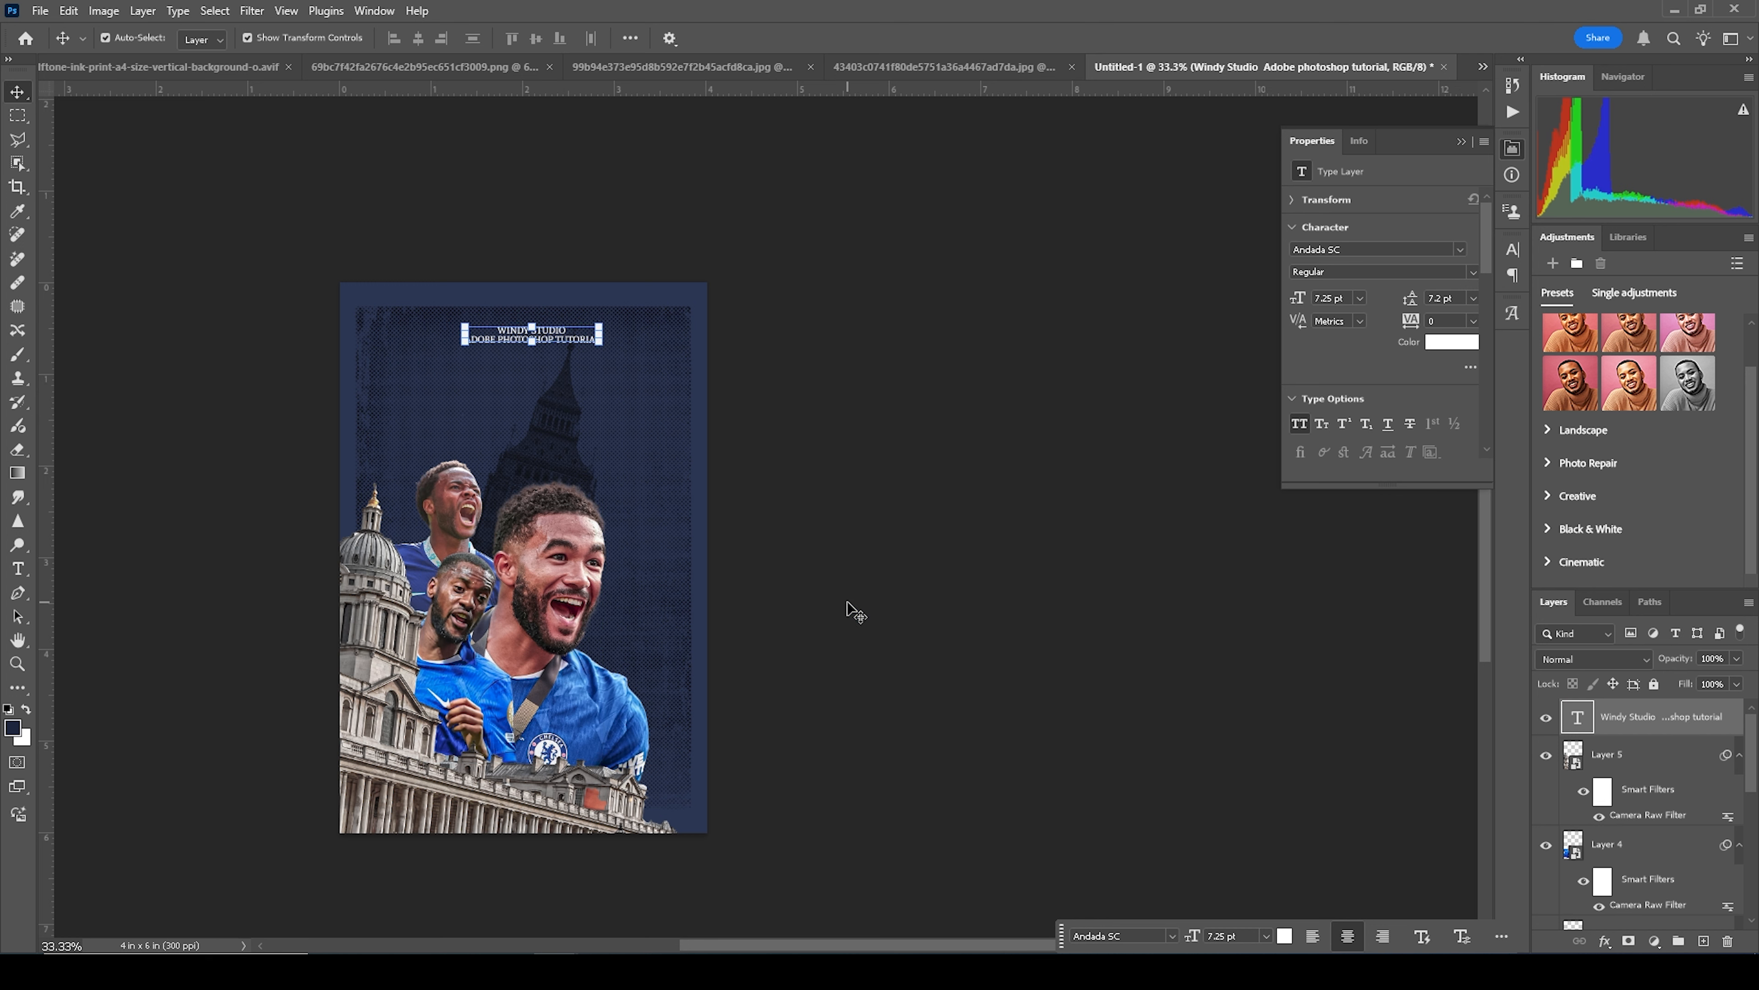
pyautogui.click(852, 609)
pyautogui.hotkey('ctrl', 'shift', 'alt', 'e')
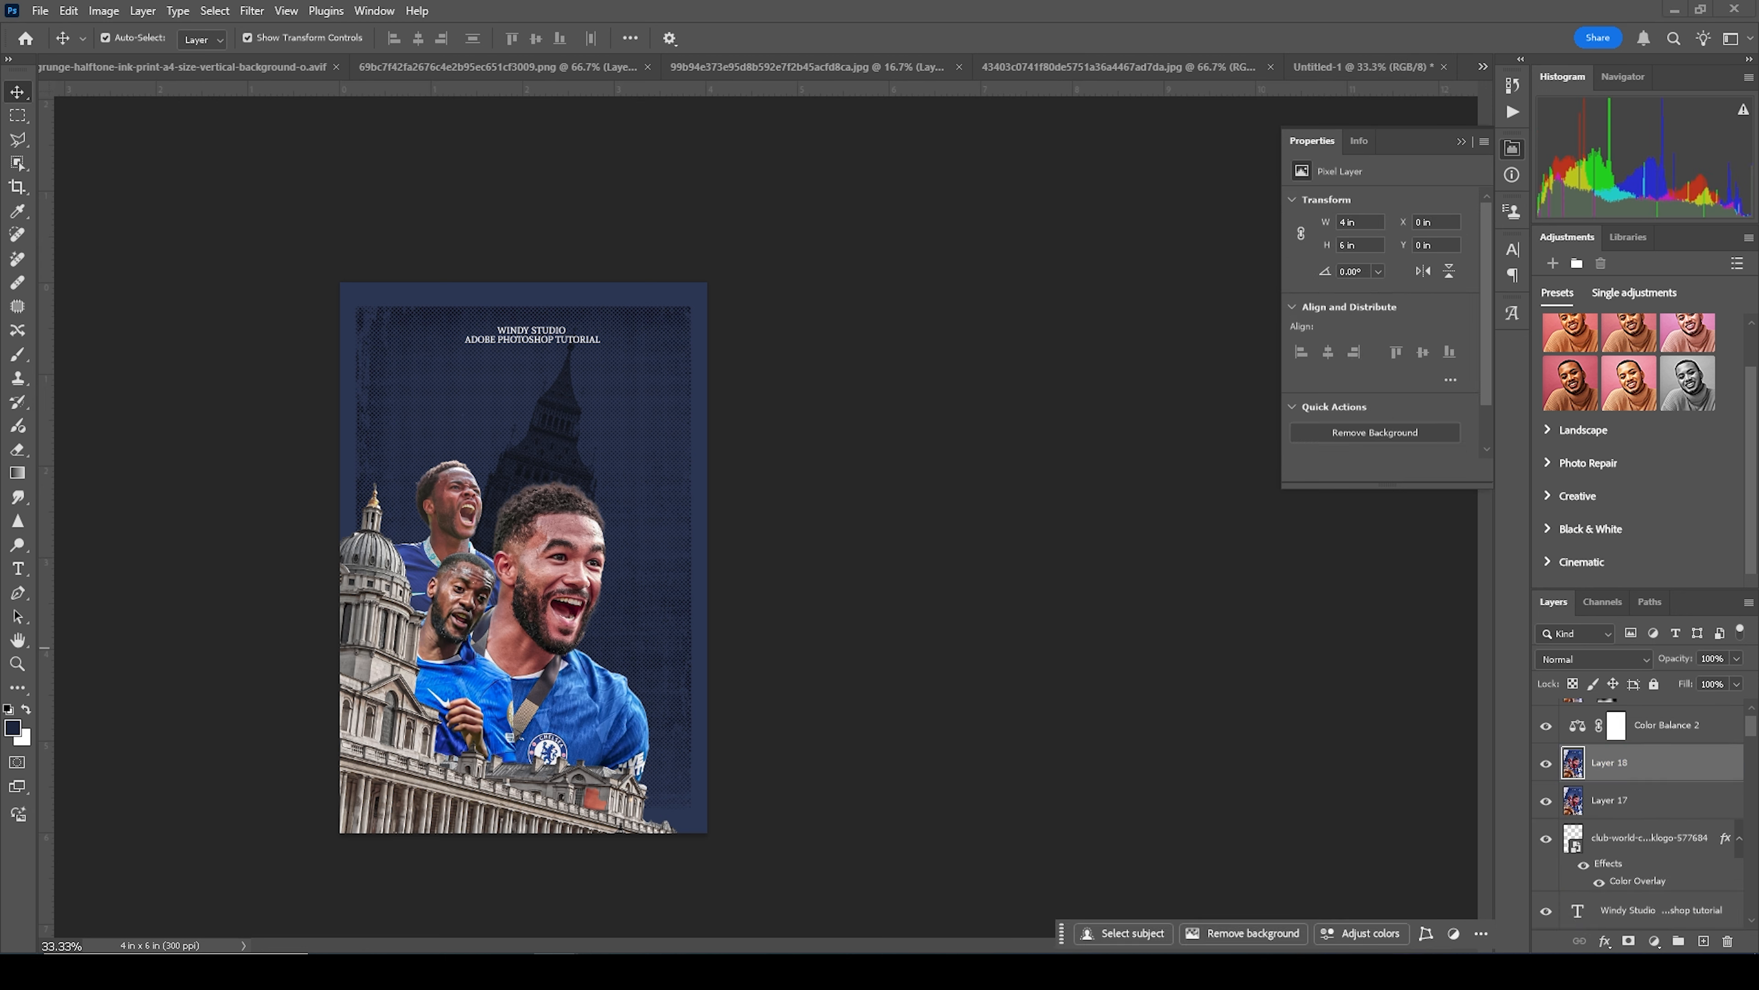
# Step: Bring the Reece James, Raheem Sterling and Tosin Adarabioyo text layers into the poster and place them near its right edge above the main player
pyautogui.scroll(-4, 1622, 818)
pyautogui.click(1653, 887)
pyautogui.click(1586, 837)
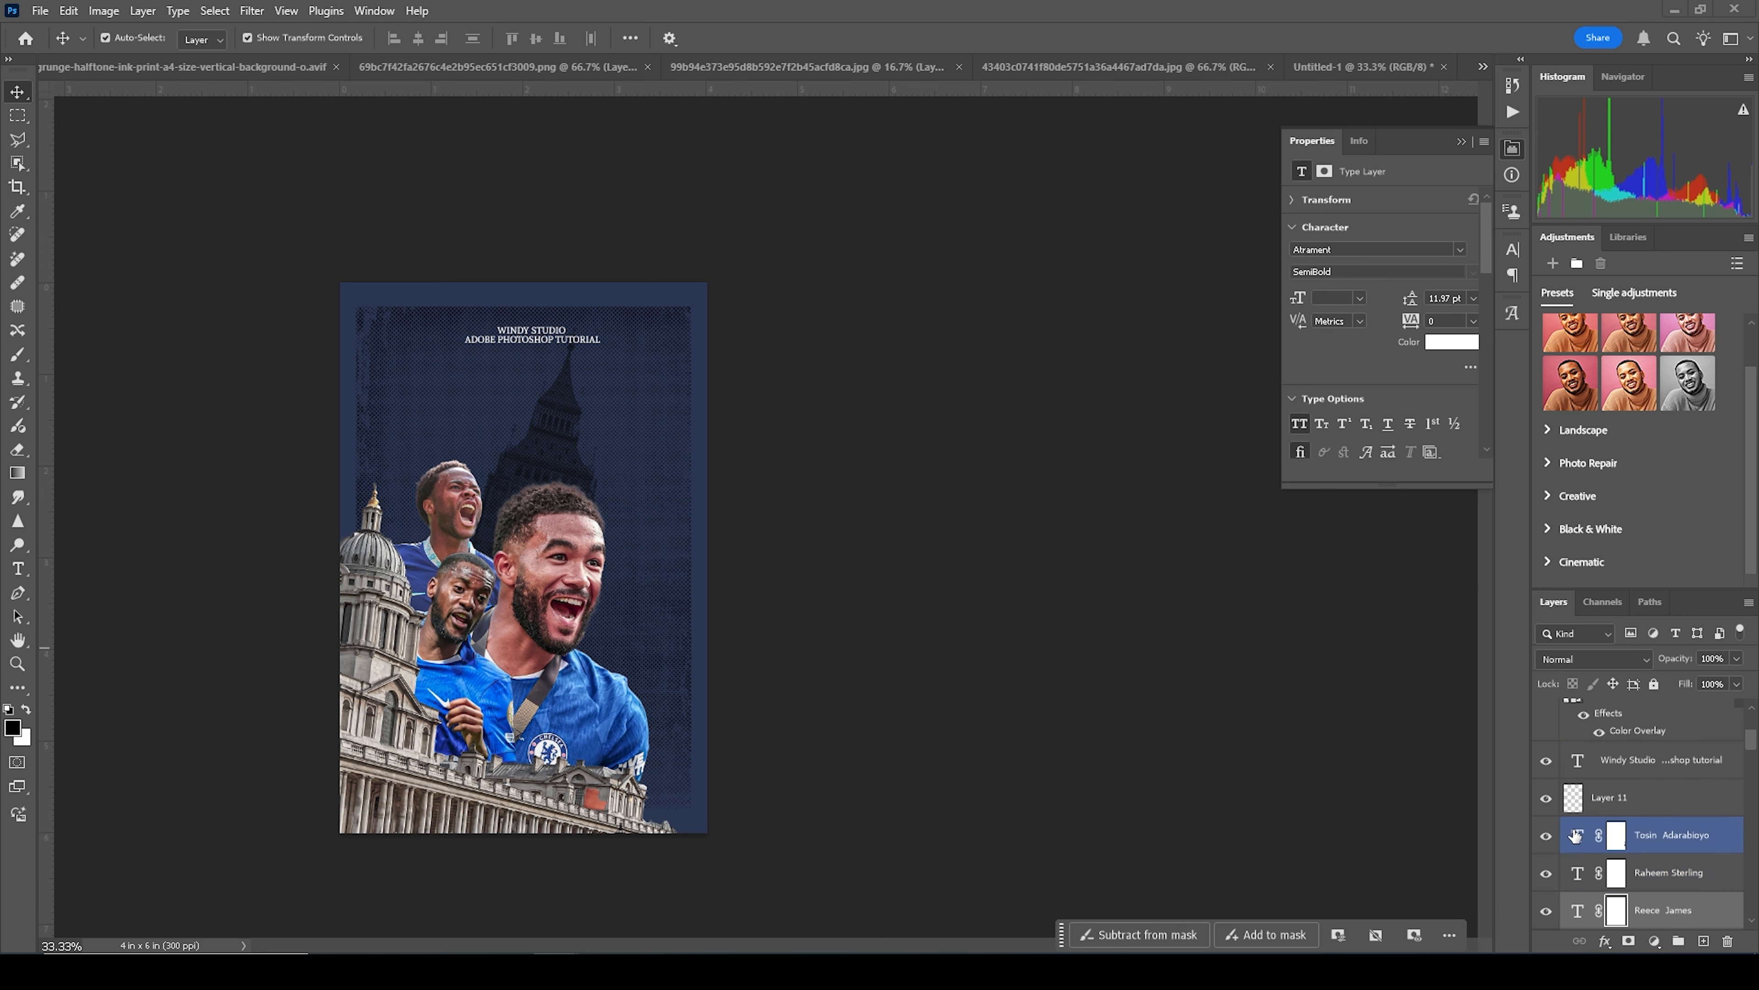
pyautogui.scroll(-1, 1583, 882)
pyautogui.click(1584, 887)
pyautogui.keyDown('shift'); pyautogui.click(1586, 886); pyautogui.keyUp('shift')
pyautogui.moveTo(1586, 886); pyautogui.dragTo(663, 461)
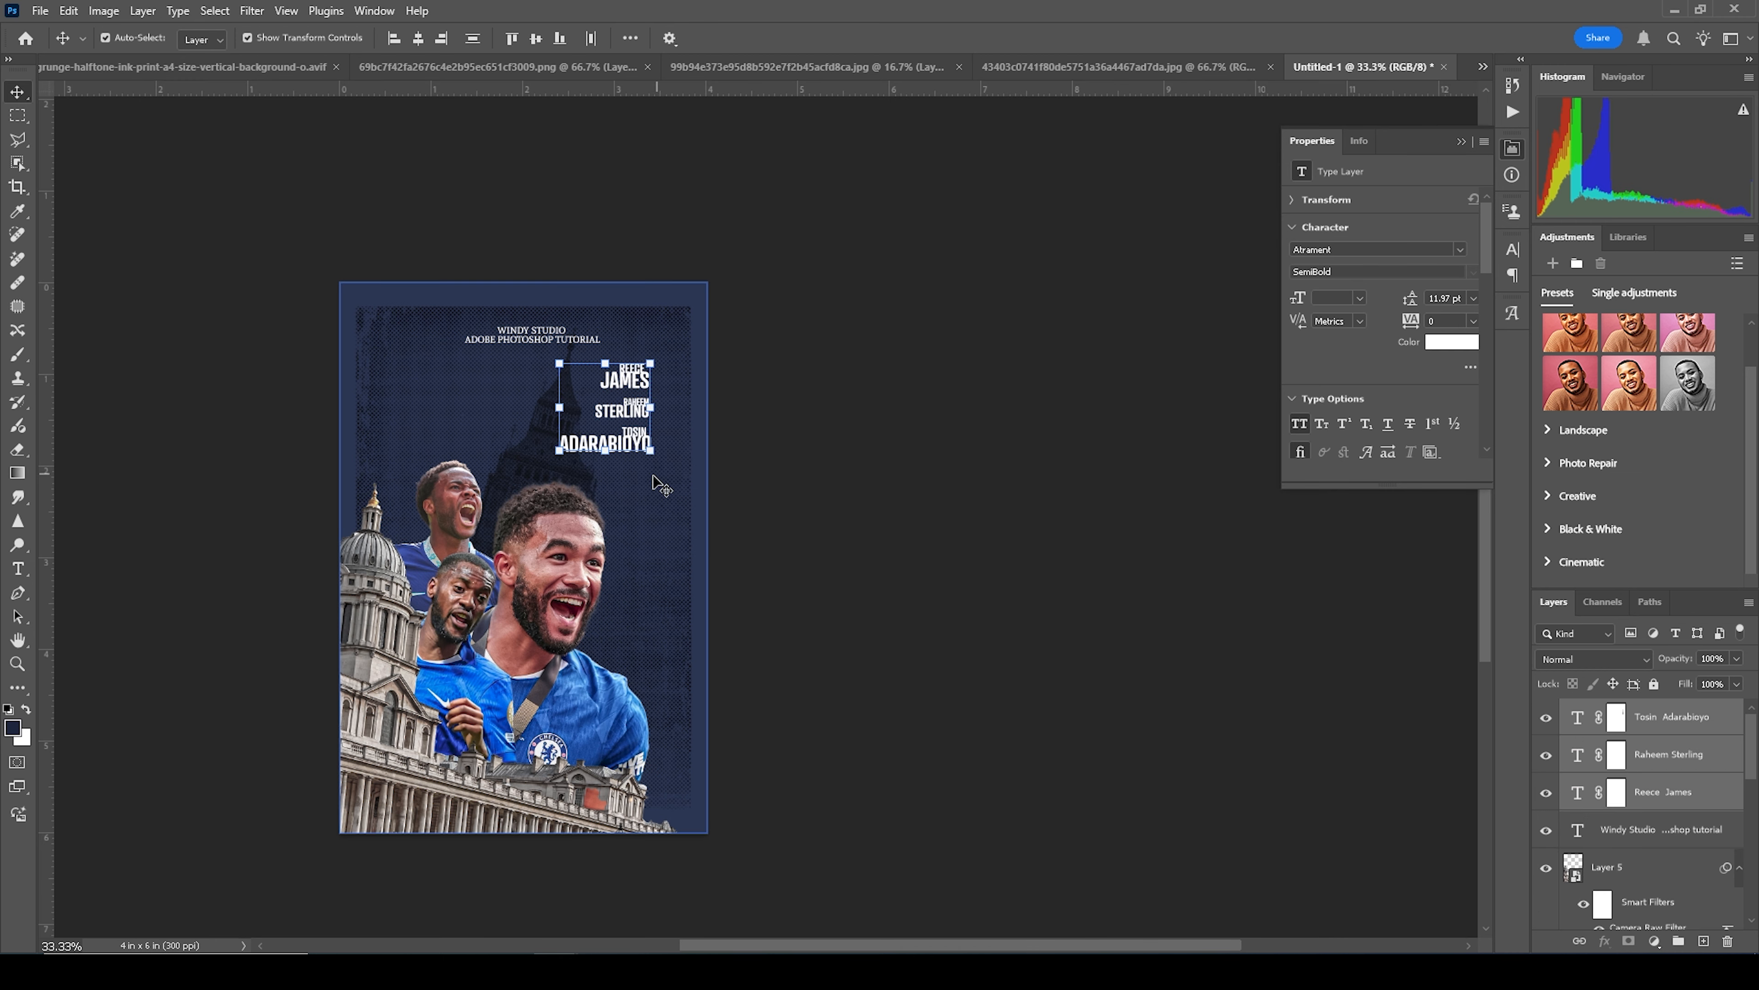
pyautogui.hotkey('ctrl', 't')
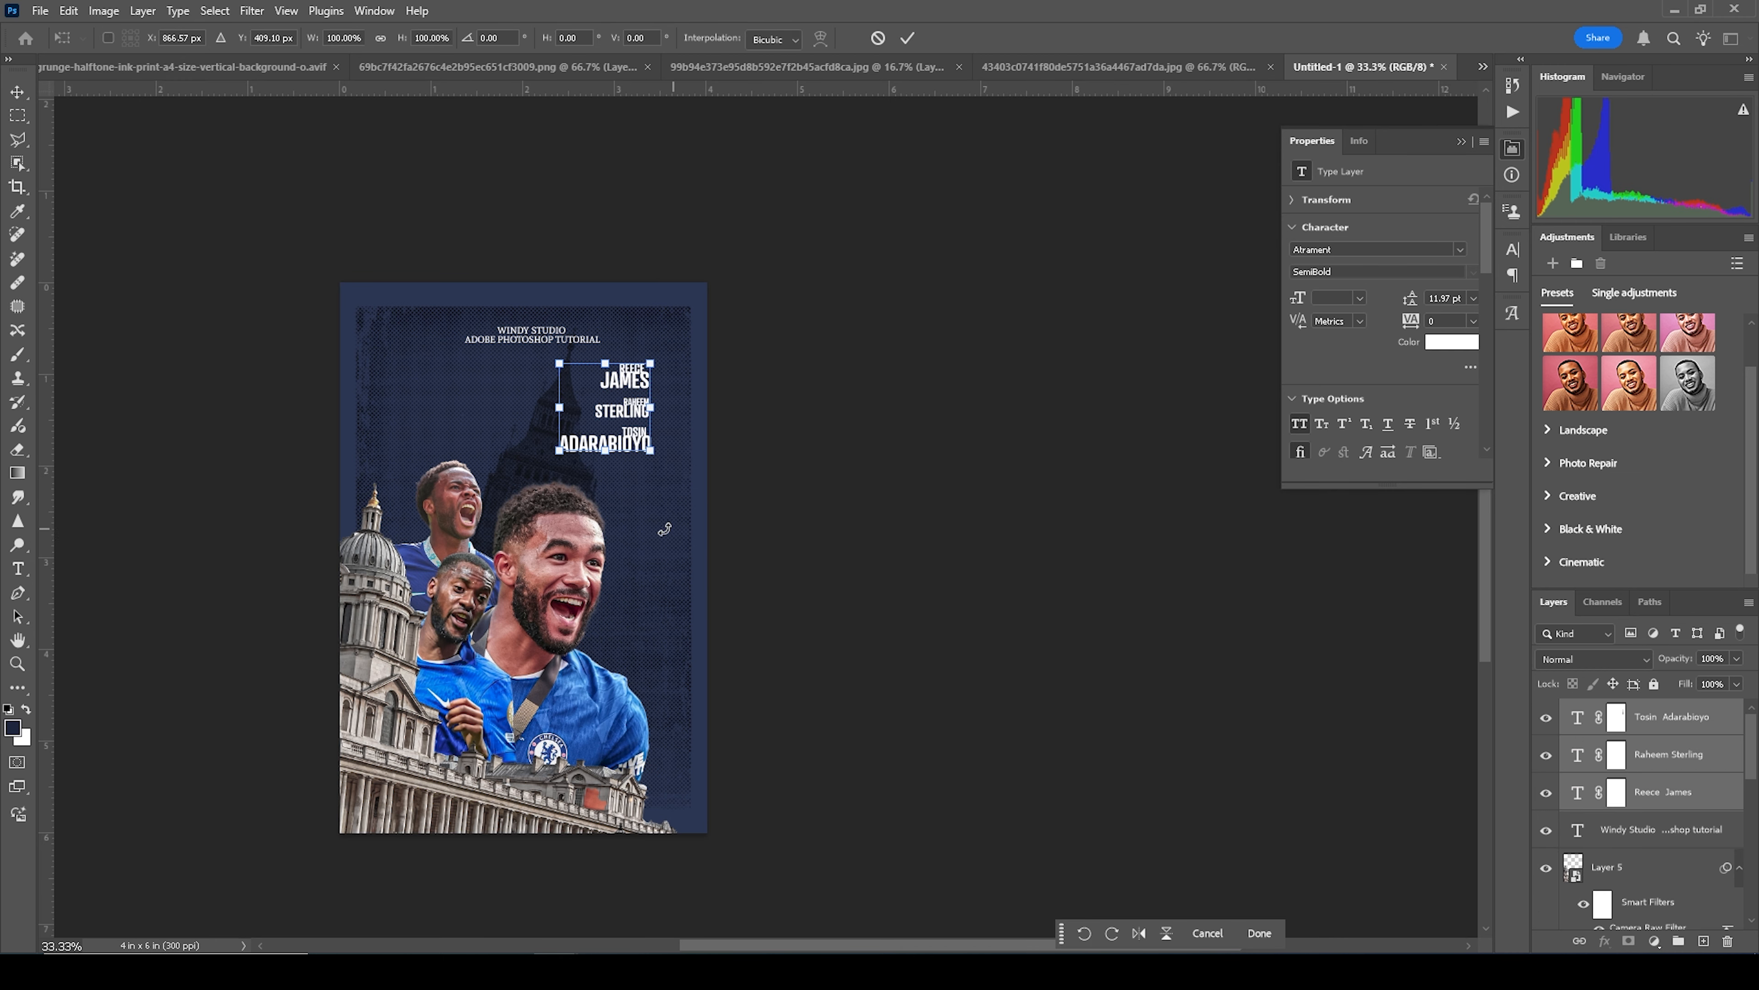
pyautogui.moveTo(632, 450); pyautogui.dragTo(667, 476)
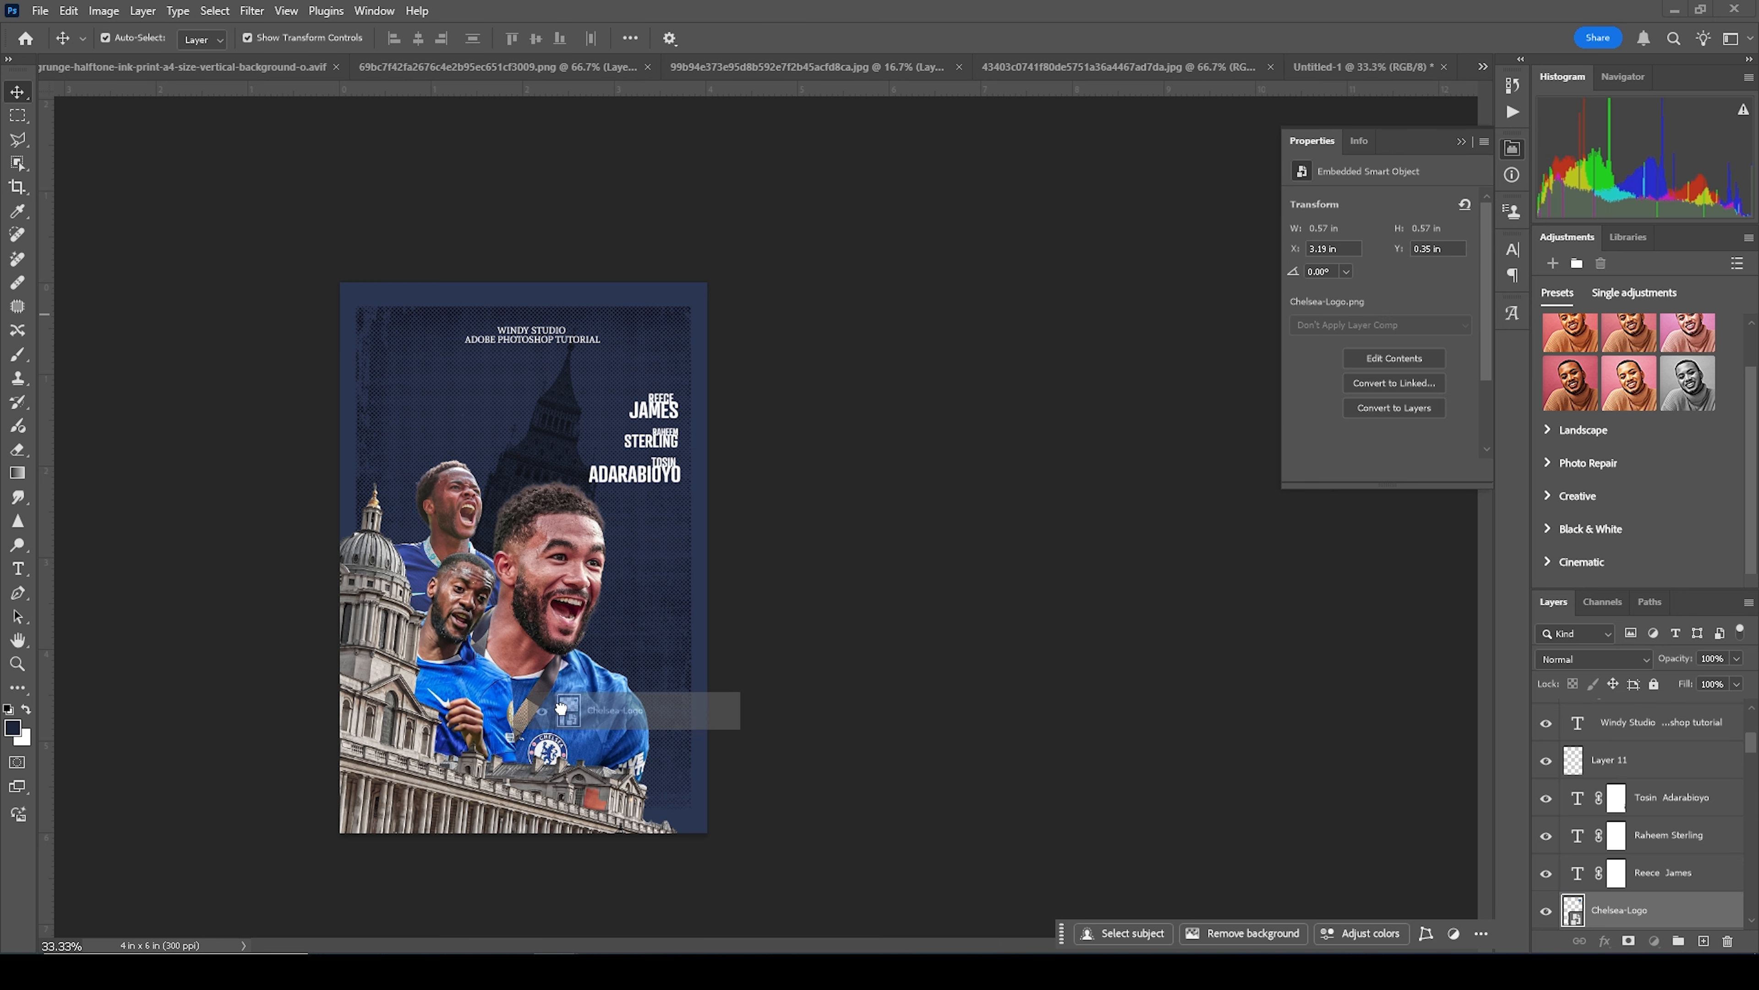
# Step: Add the Chelsea logo in the poster's lower-right corner and scale it to 3.52%
pyautogui.moveTo(562, 706); pyautogui.dragTo(682, 768)
pyautogui.hotkey('ctrl', 't')
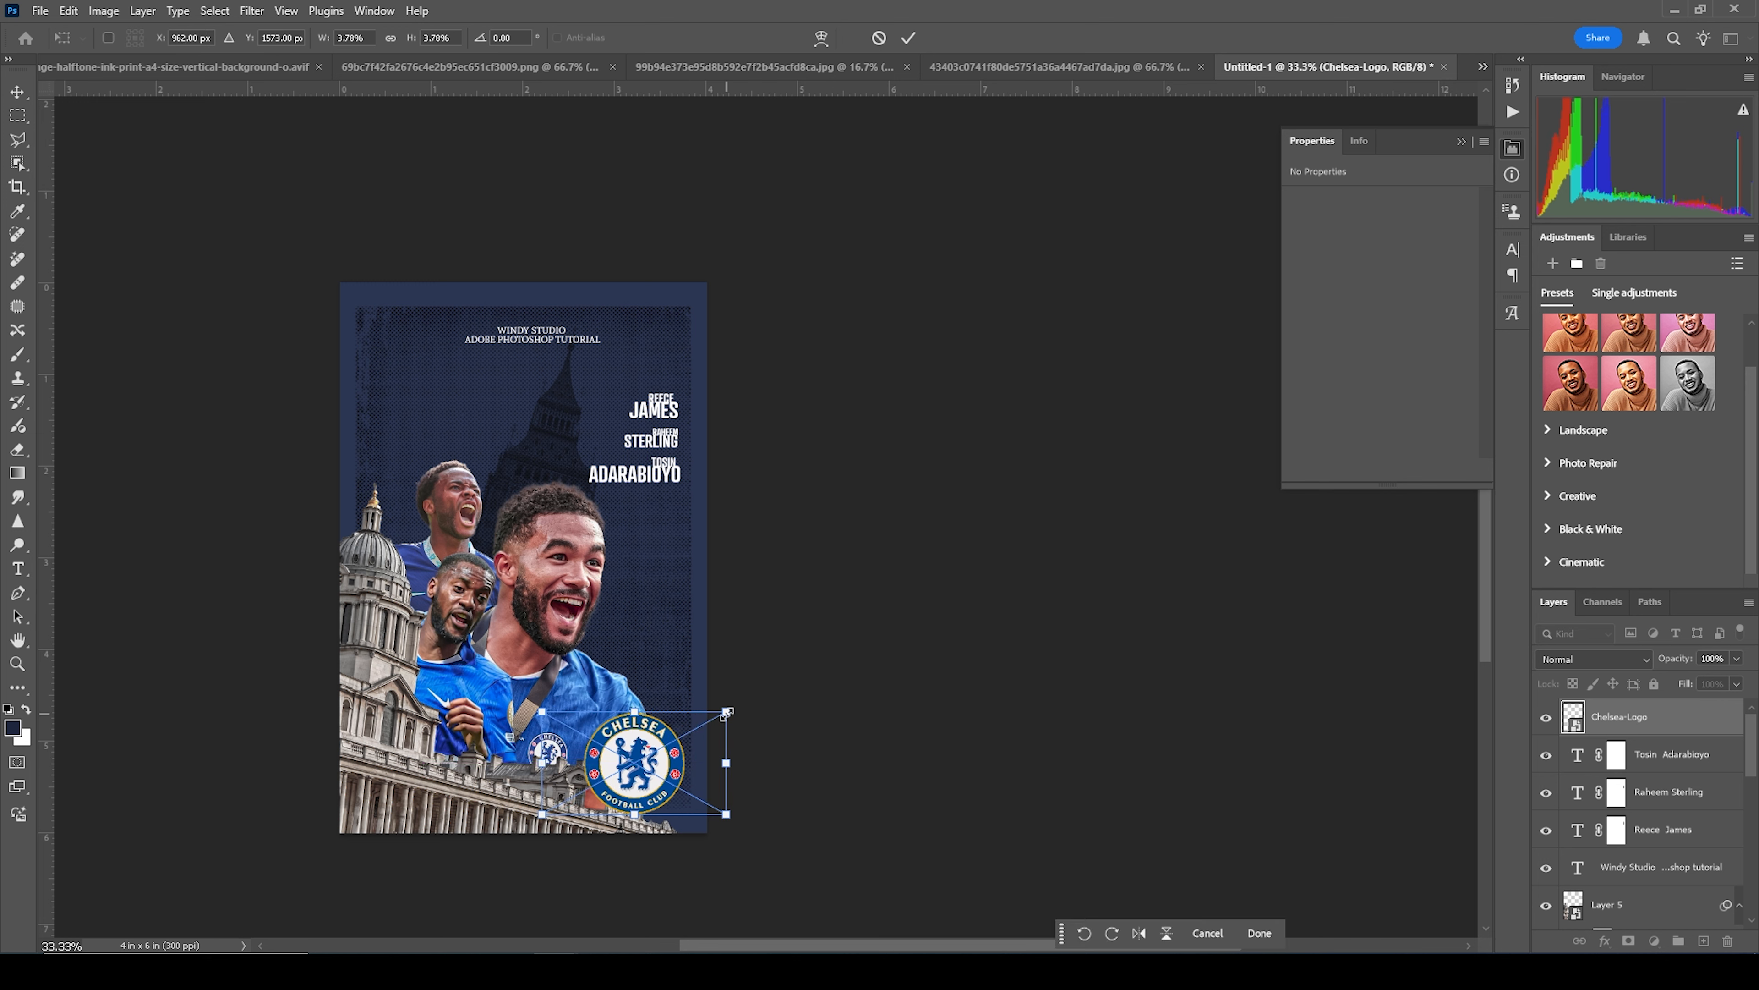
pyautogui.moveTo(726, 711); pyautogui.dragTo(720, 714)
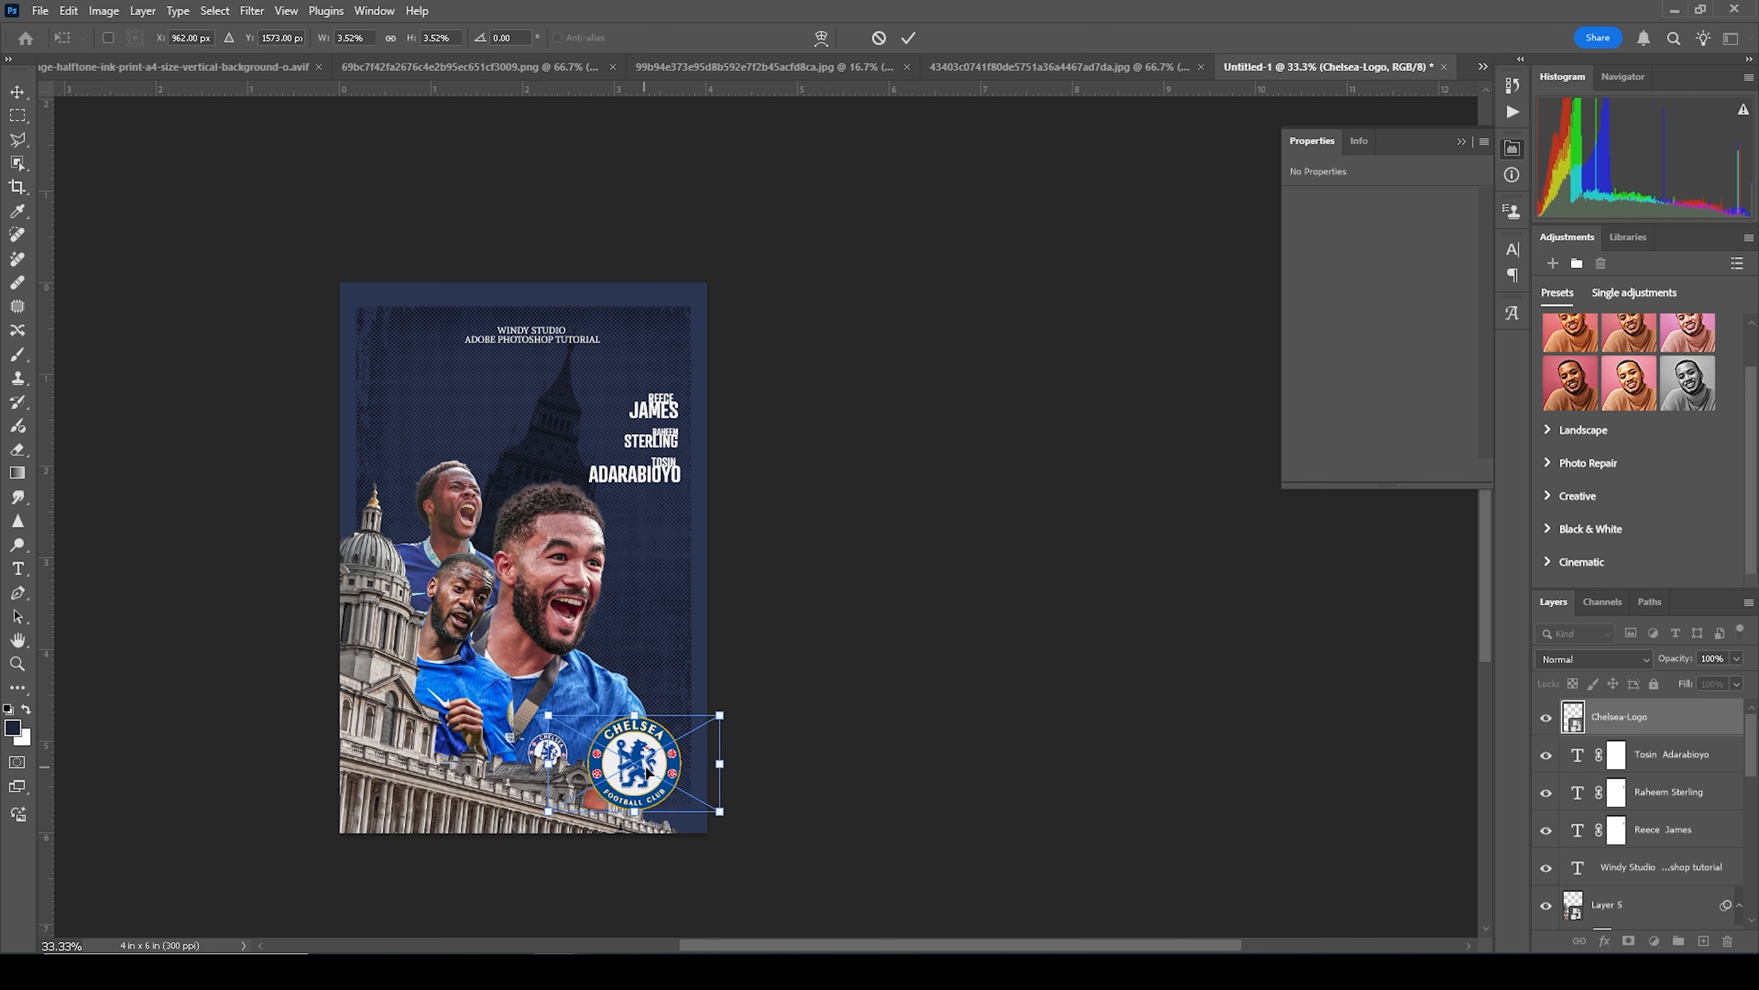
pyautogui.press('Return')
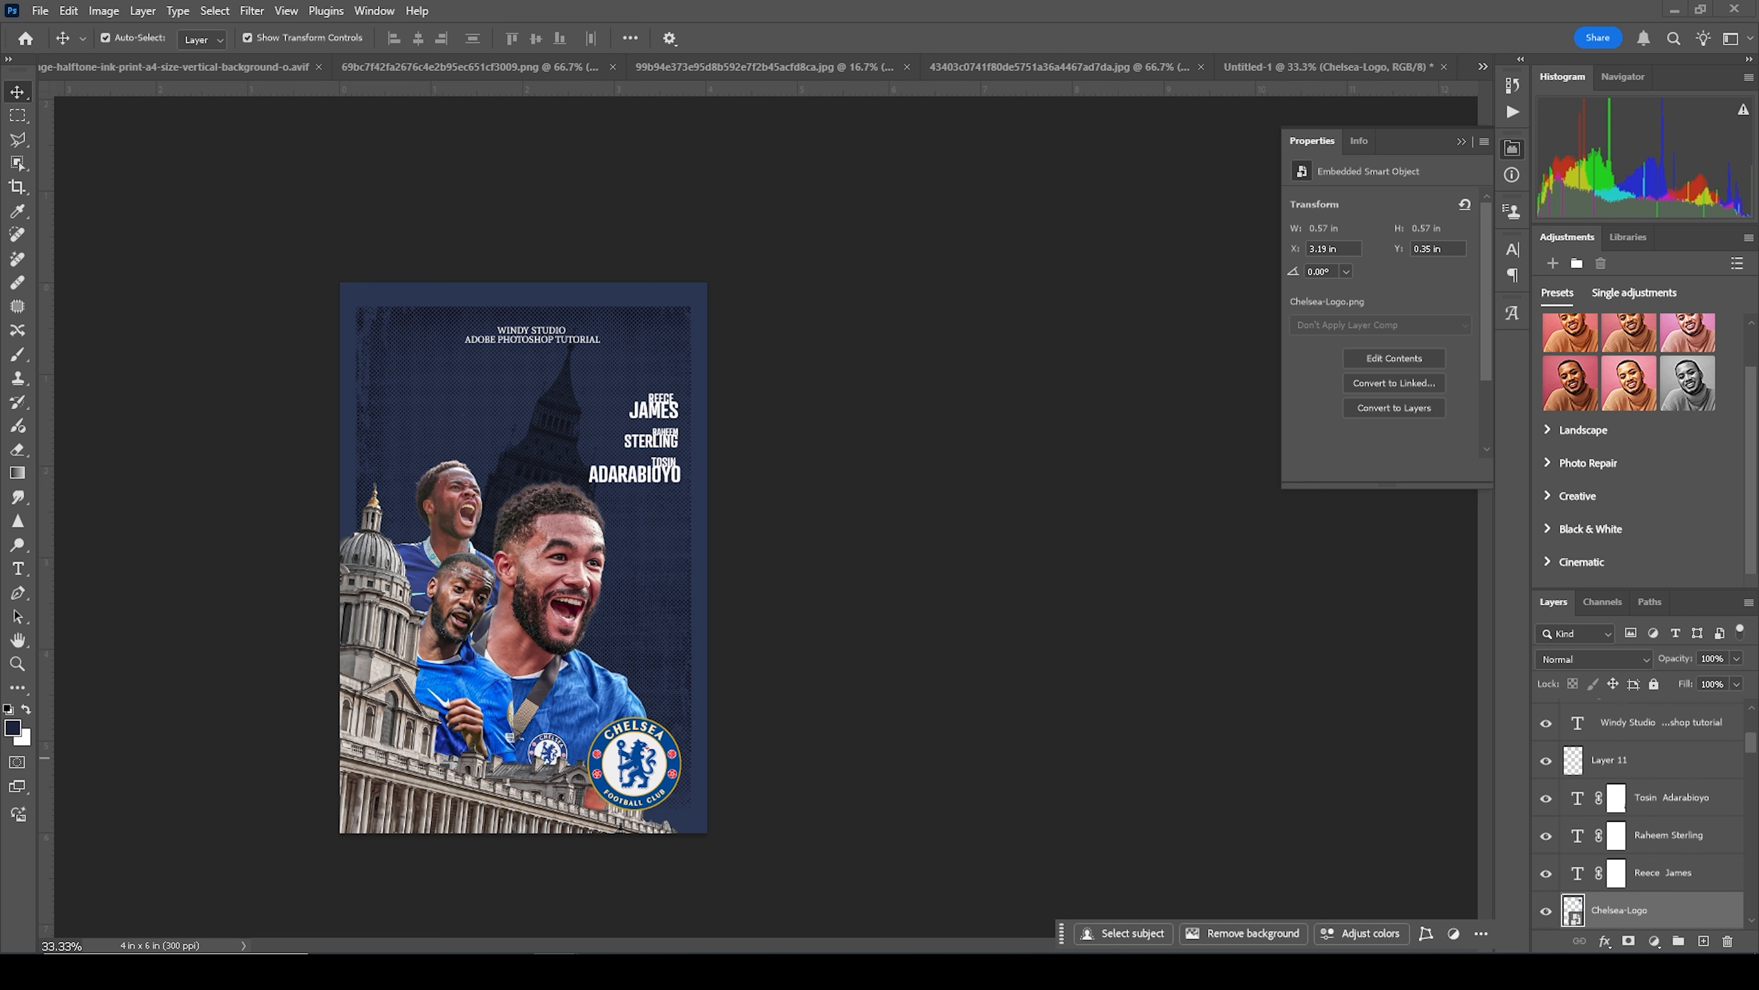
# Step: Bring the white Club World Cup 2025 logo into the poster and place it in the upper-right corner, above the player names
pyautogui.hotkey('ctrl', 'alt', 'shift', 'e')
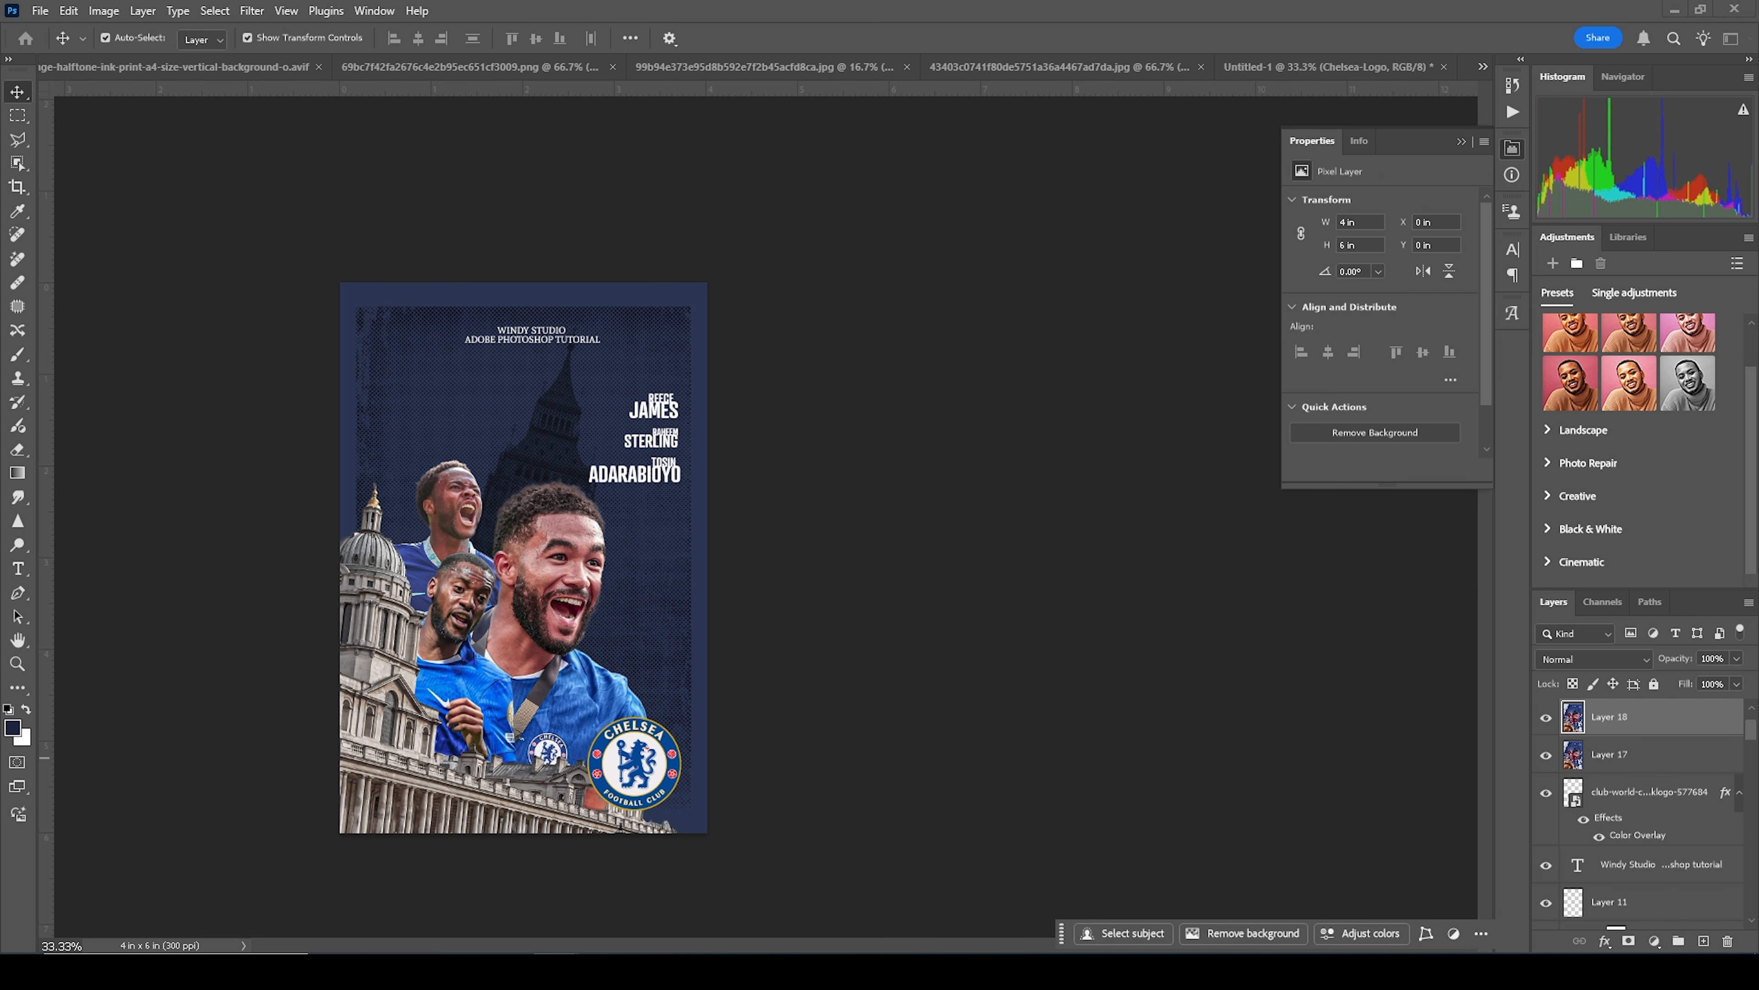
pyautogui.click(1571, 804)
pyautogui.moveTo(1571, 804); pyautogui.dragTo(399, 405)
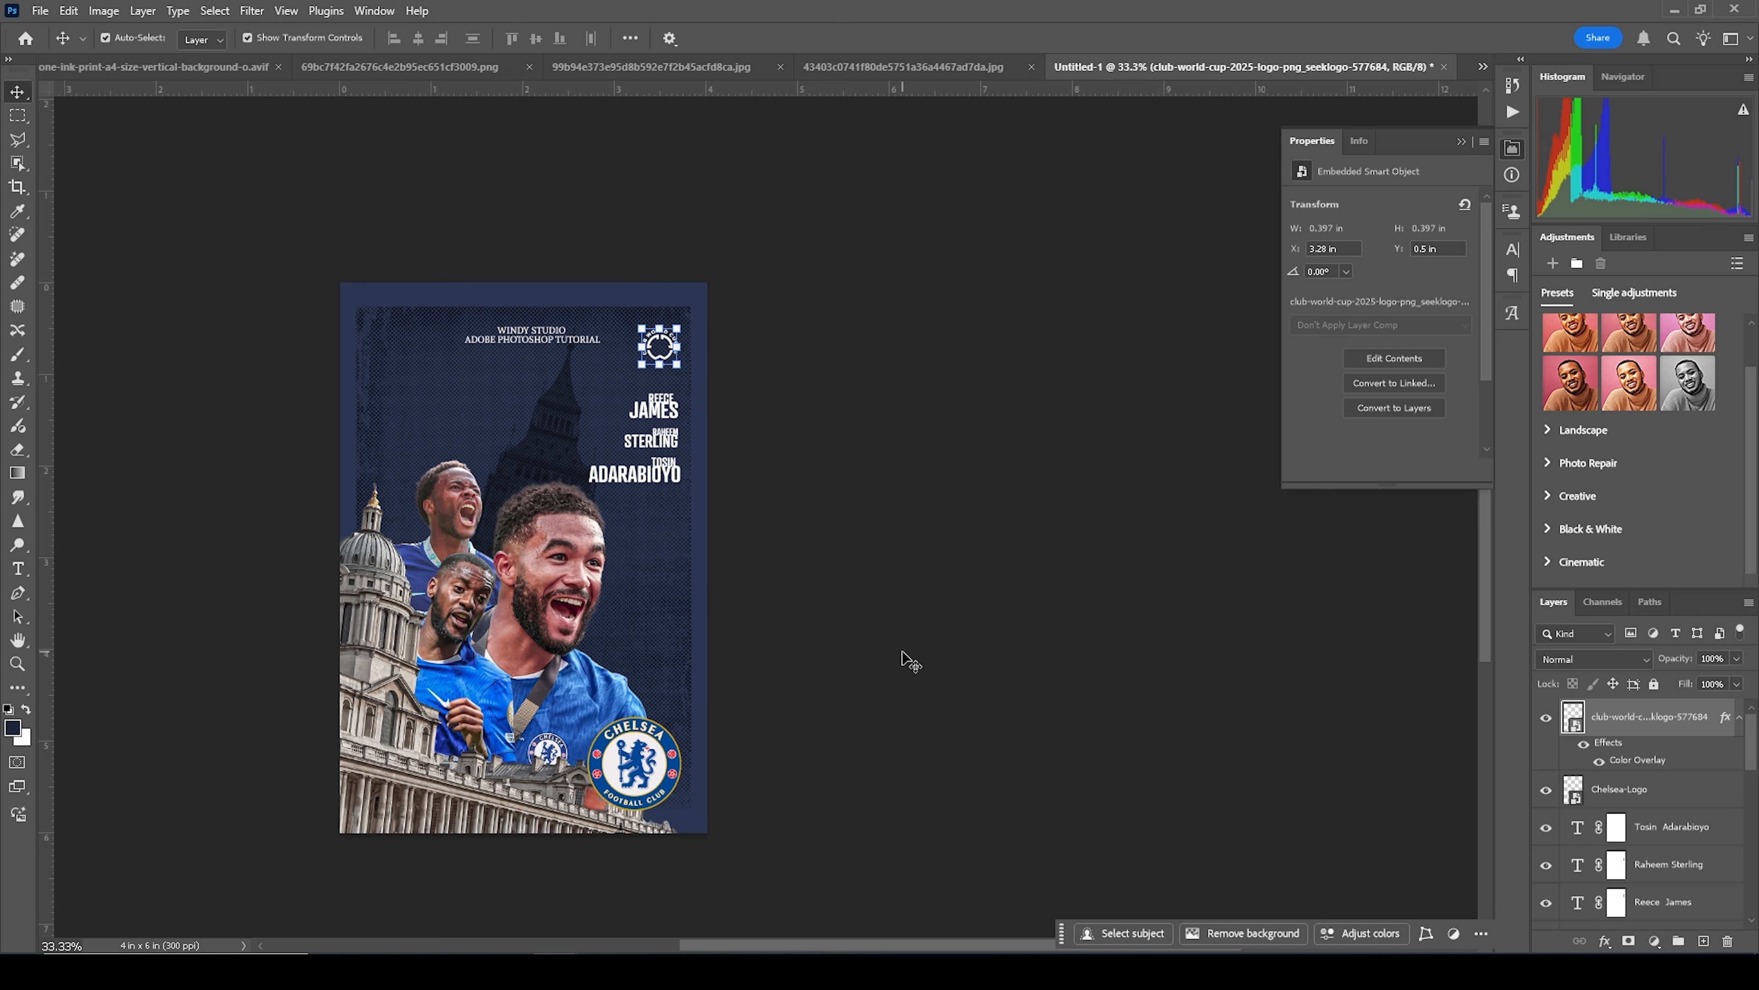
pyautogui.press('Return')
# Step: Add a new empty layer directly above the Color Fill 1 layer
pyautogui.scroll(-1, 981, 728)
pyautogui.scroll(-5, 1648, 796)
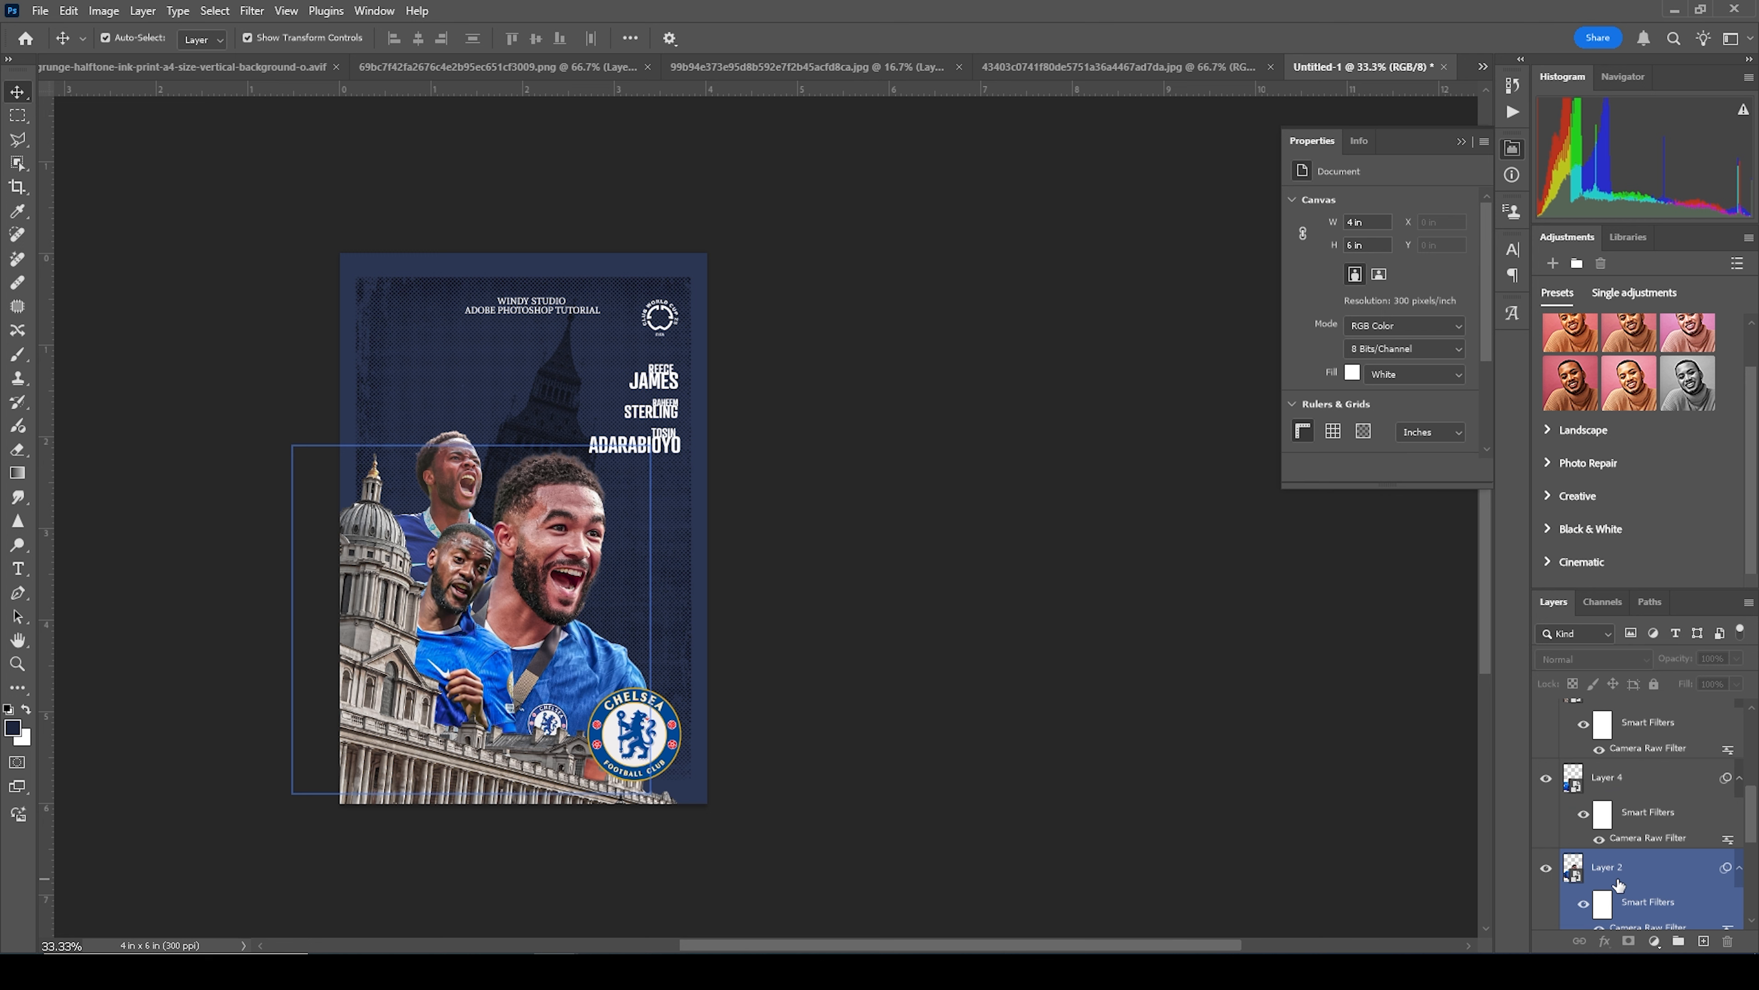
pyautogui.click(1586, 837)
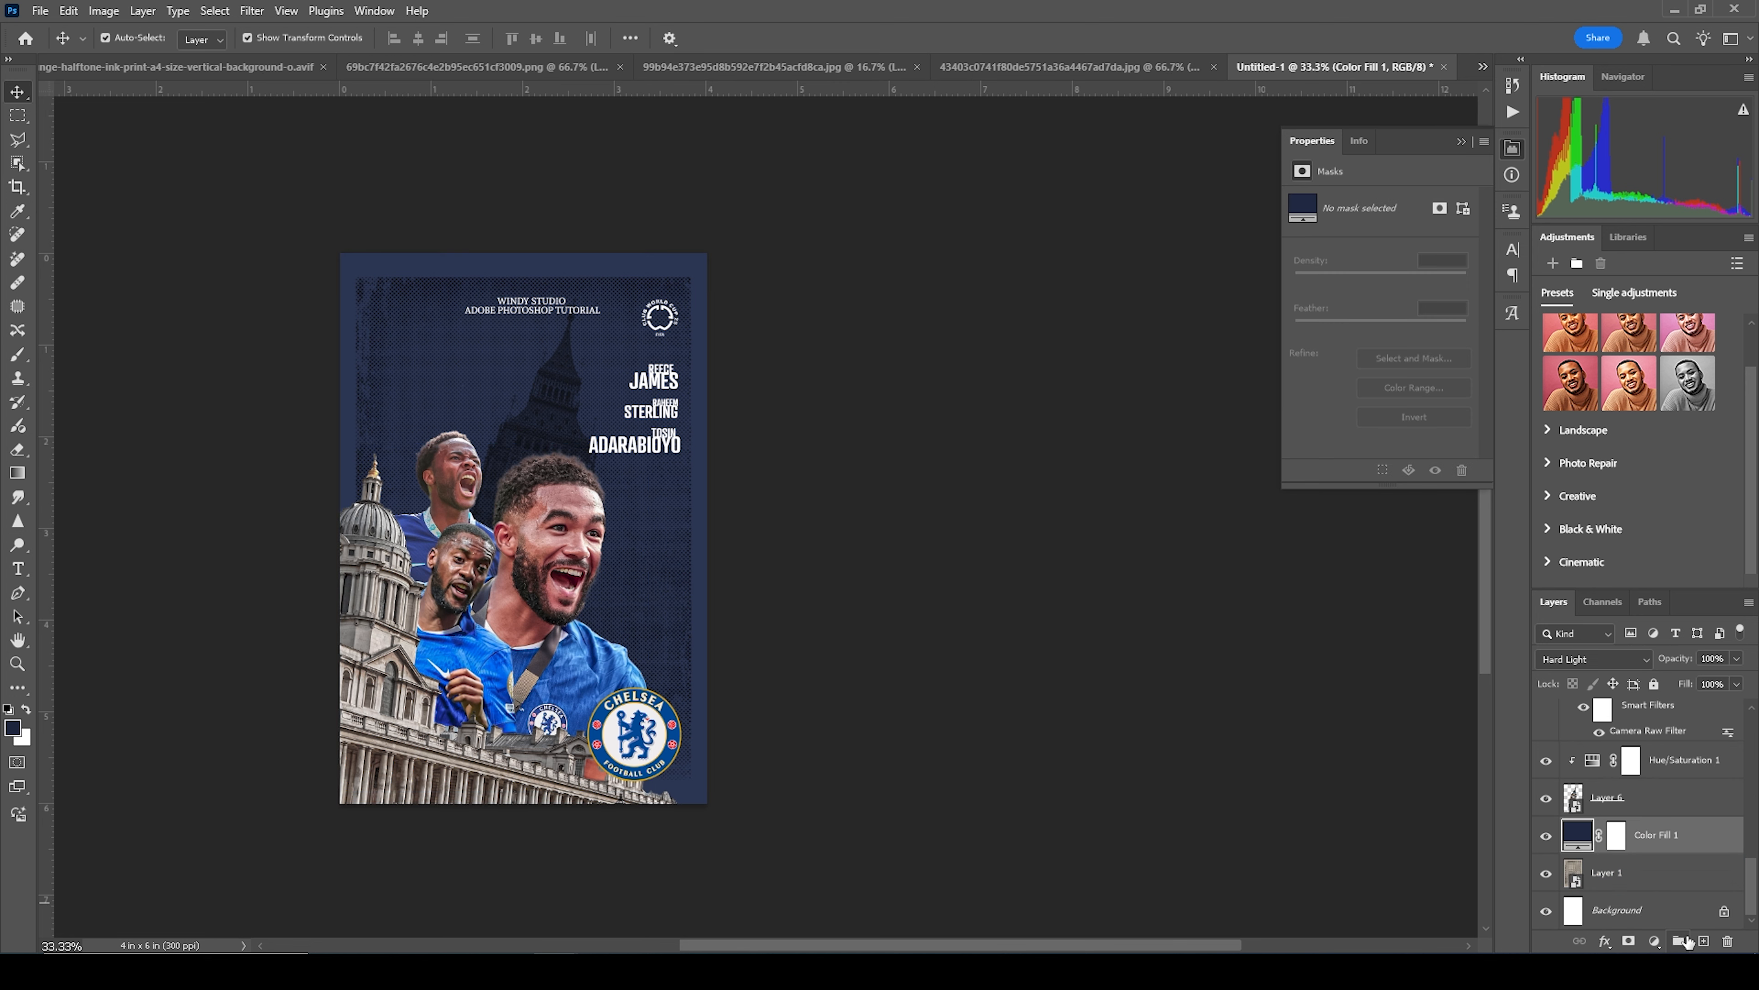
pyautogui.click(1704, 941)
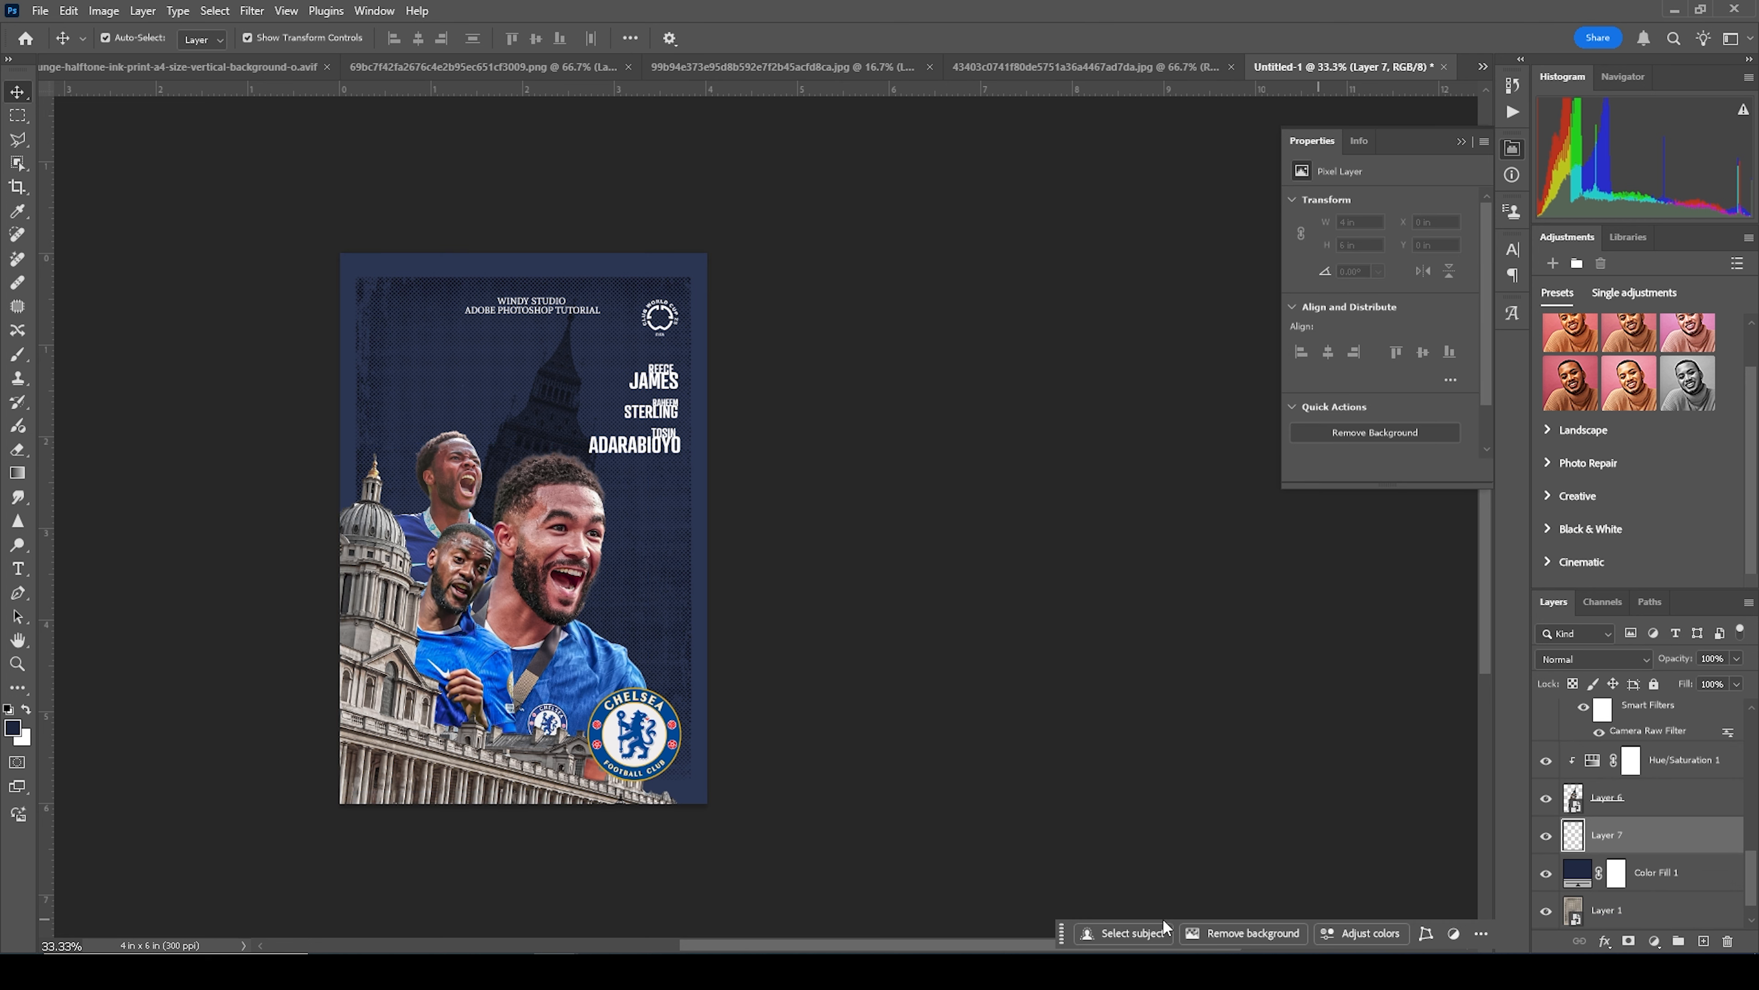
# Step: Select the Brush tool with a 2476 px sabordesigns.com streak brush from the Brushes_Sabor_Designs_dot_com0 set
pyautogui.press('b')
pyautogui.click(128, 38)
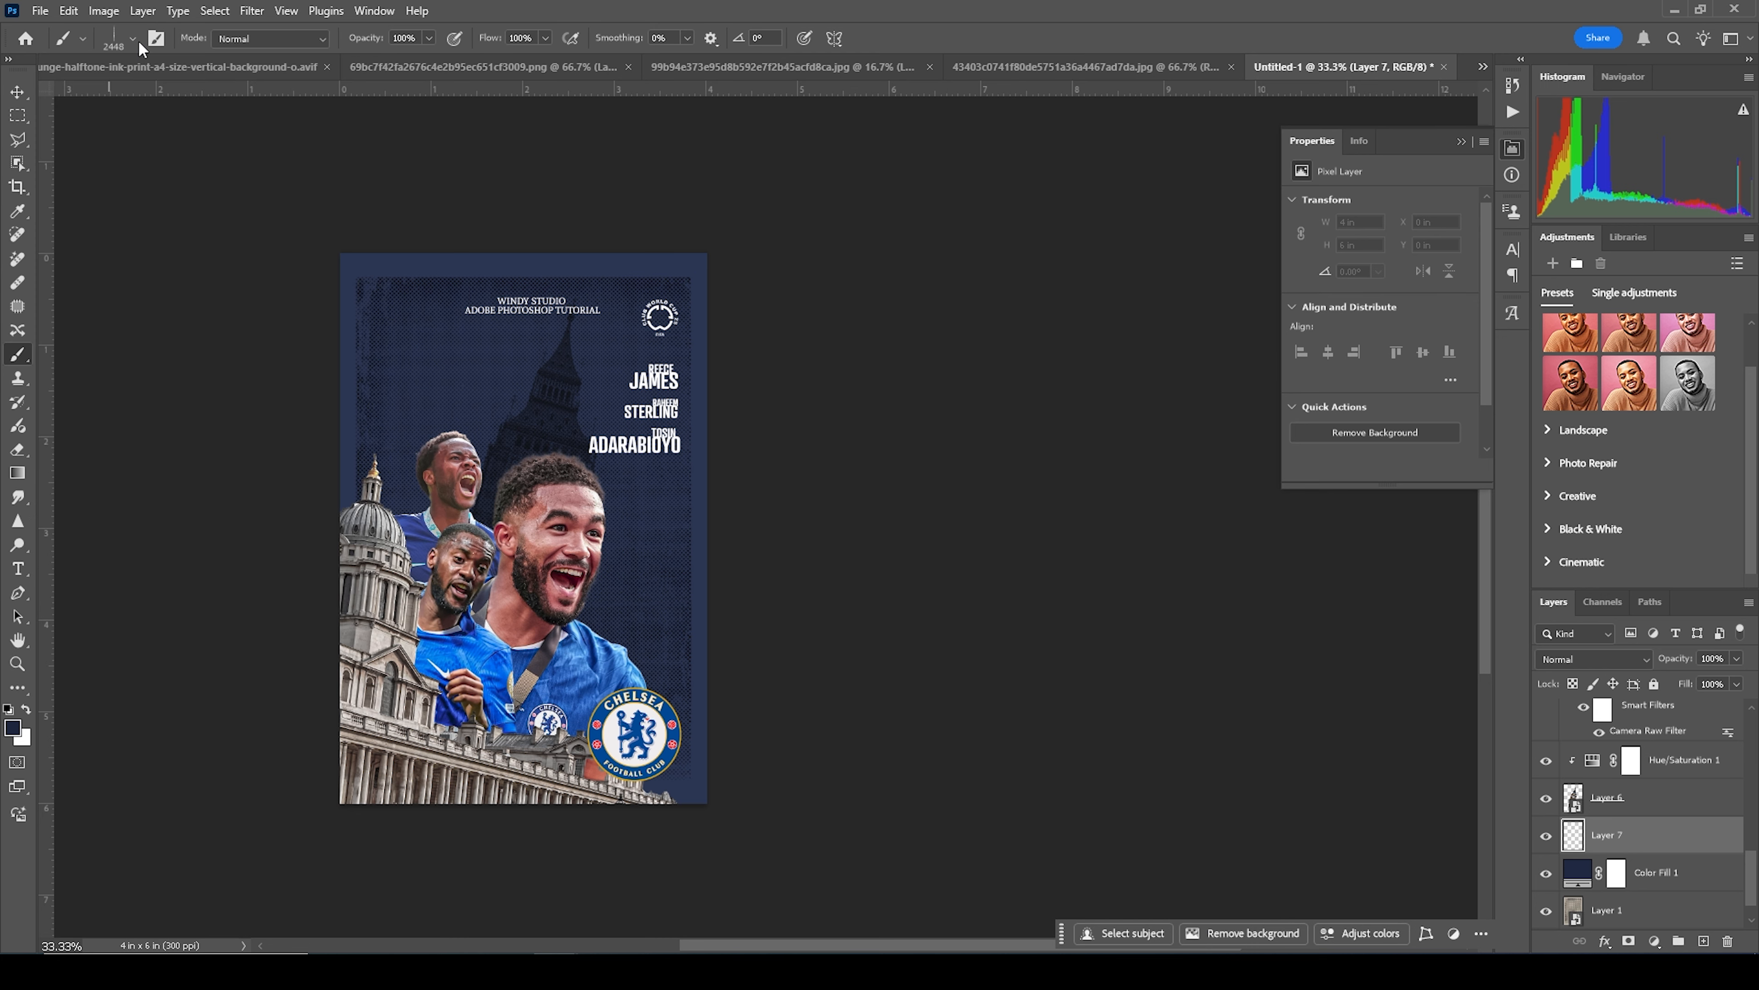
pyautogui.click(133, 39)
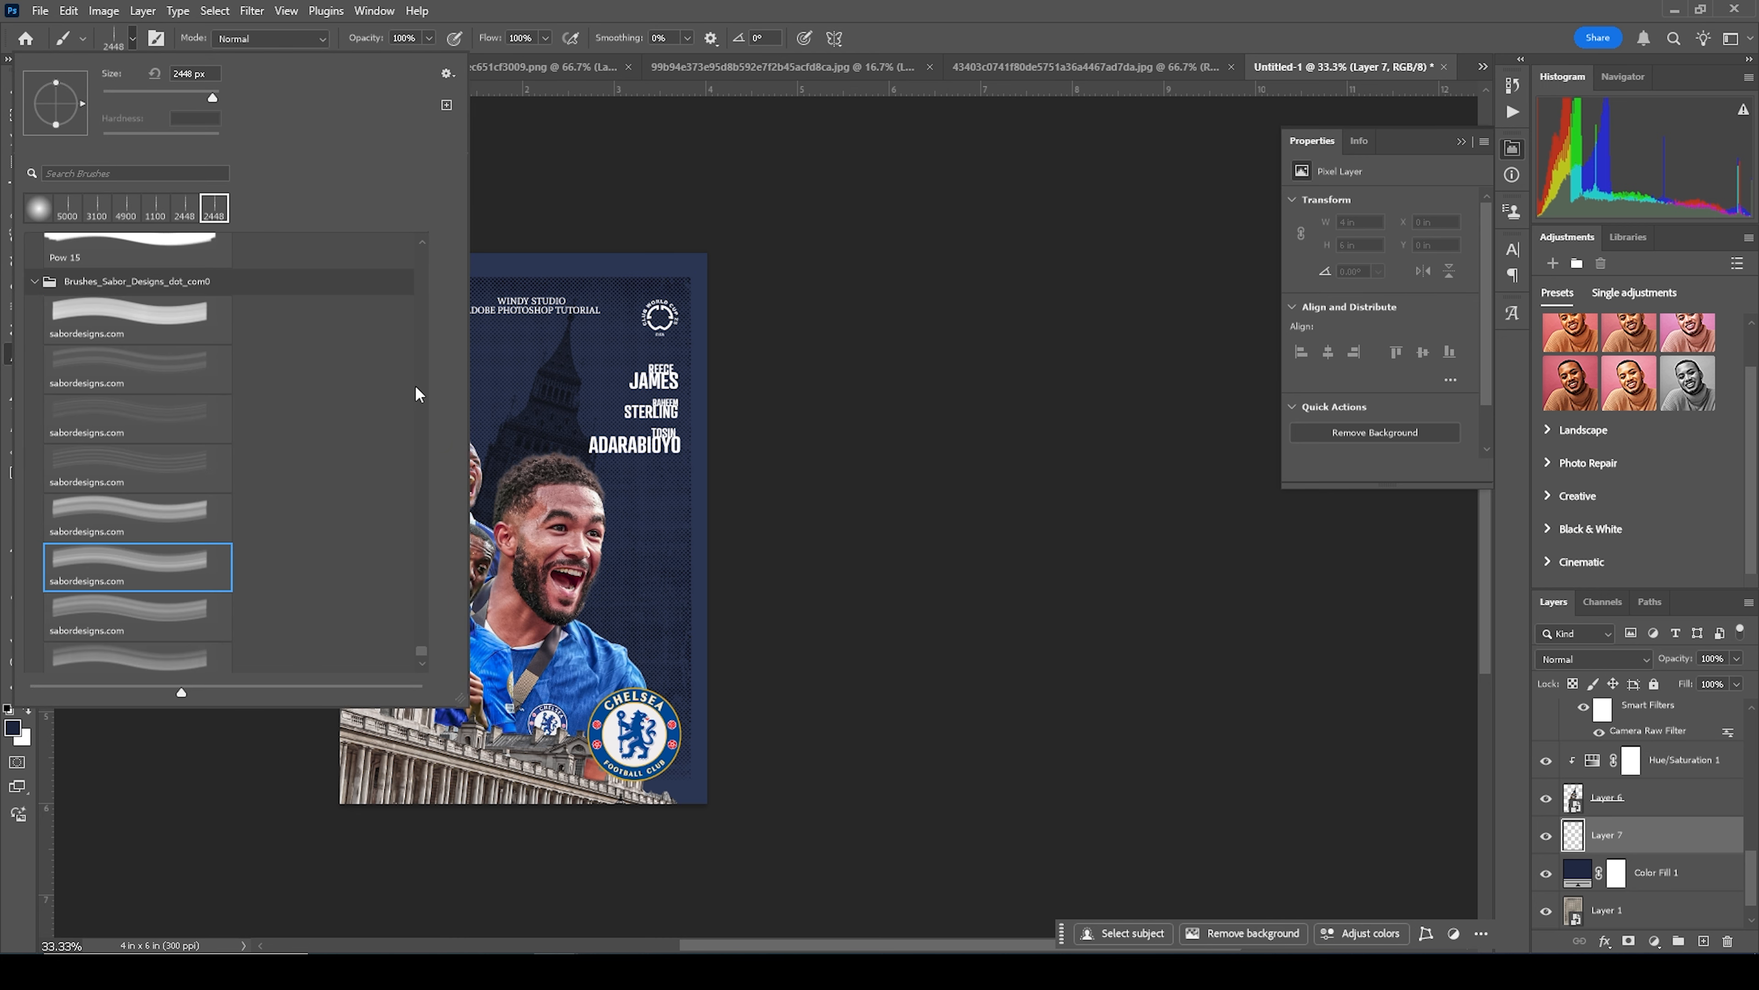
pyautogui.click(138, 506)
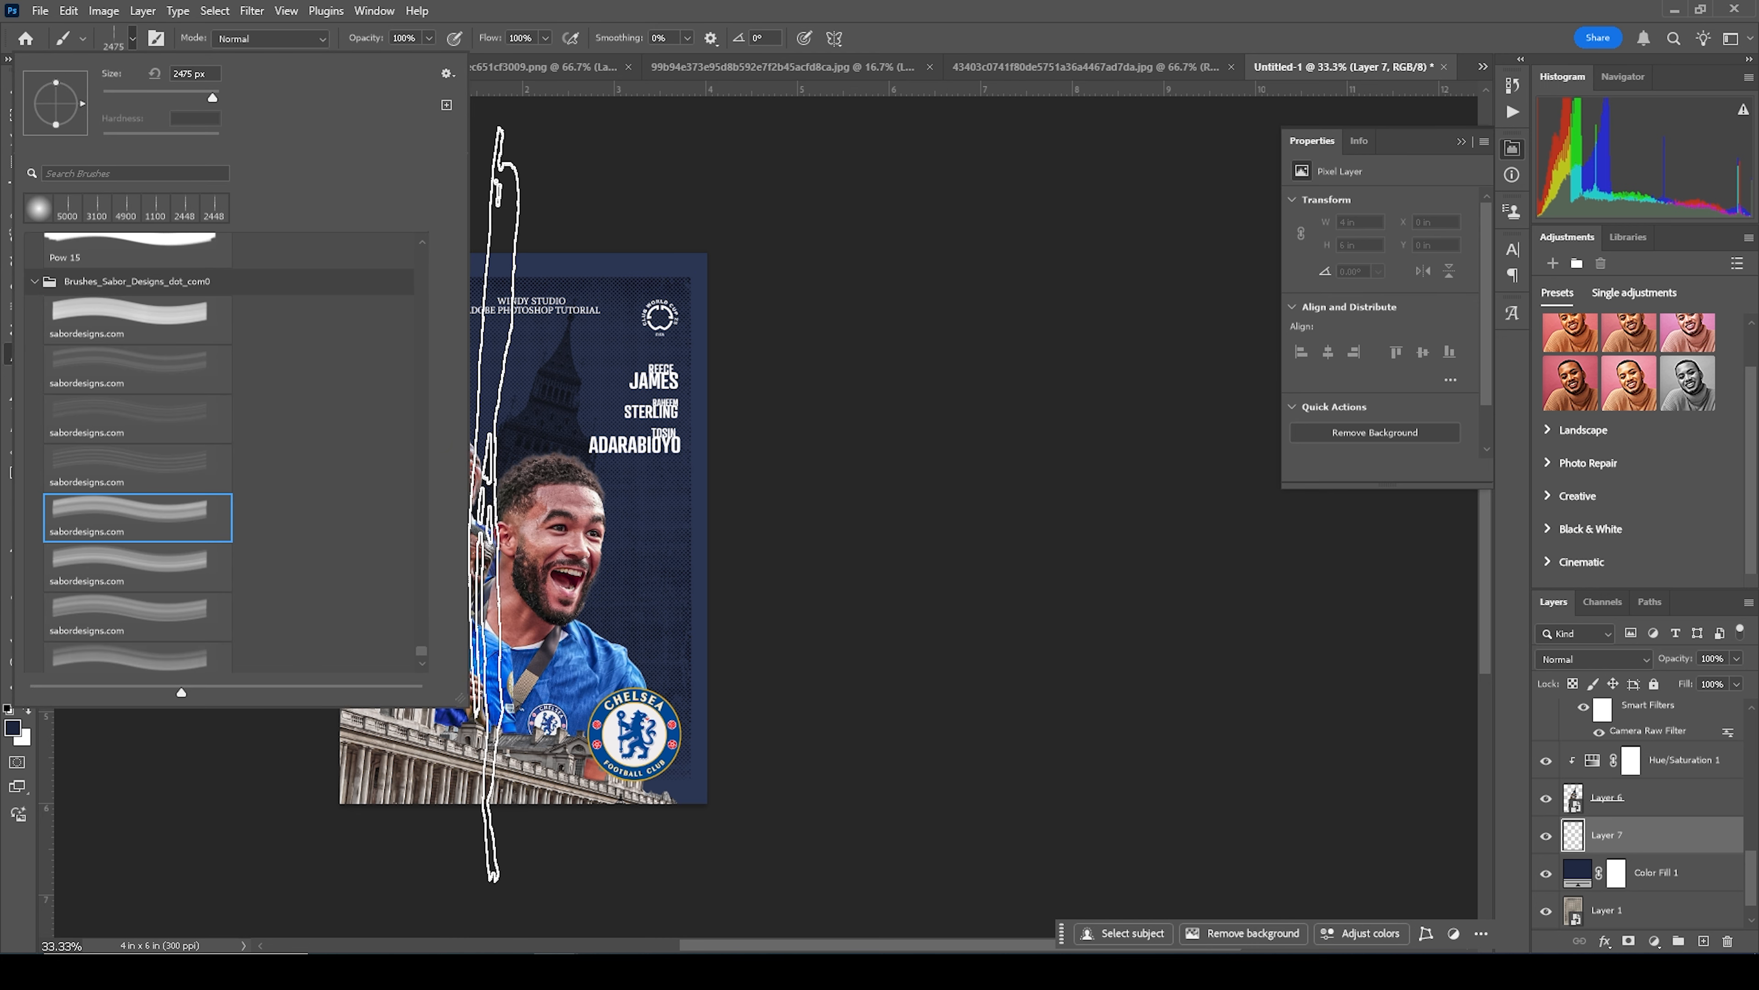
pyautogui.scroll(-1, 189, 544)
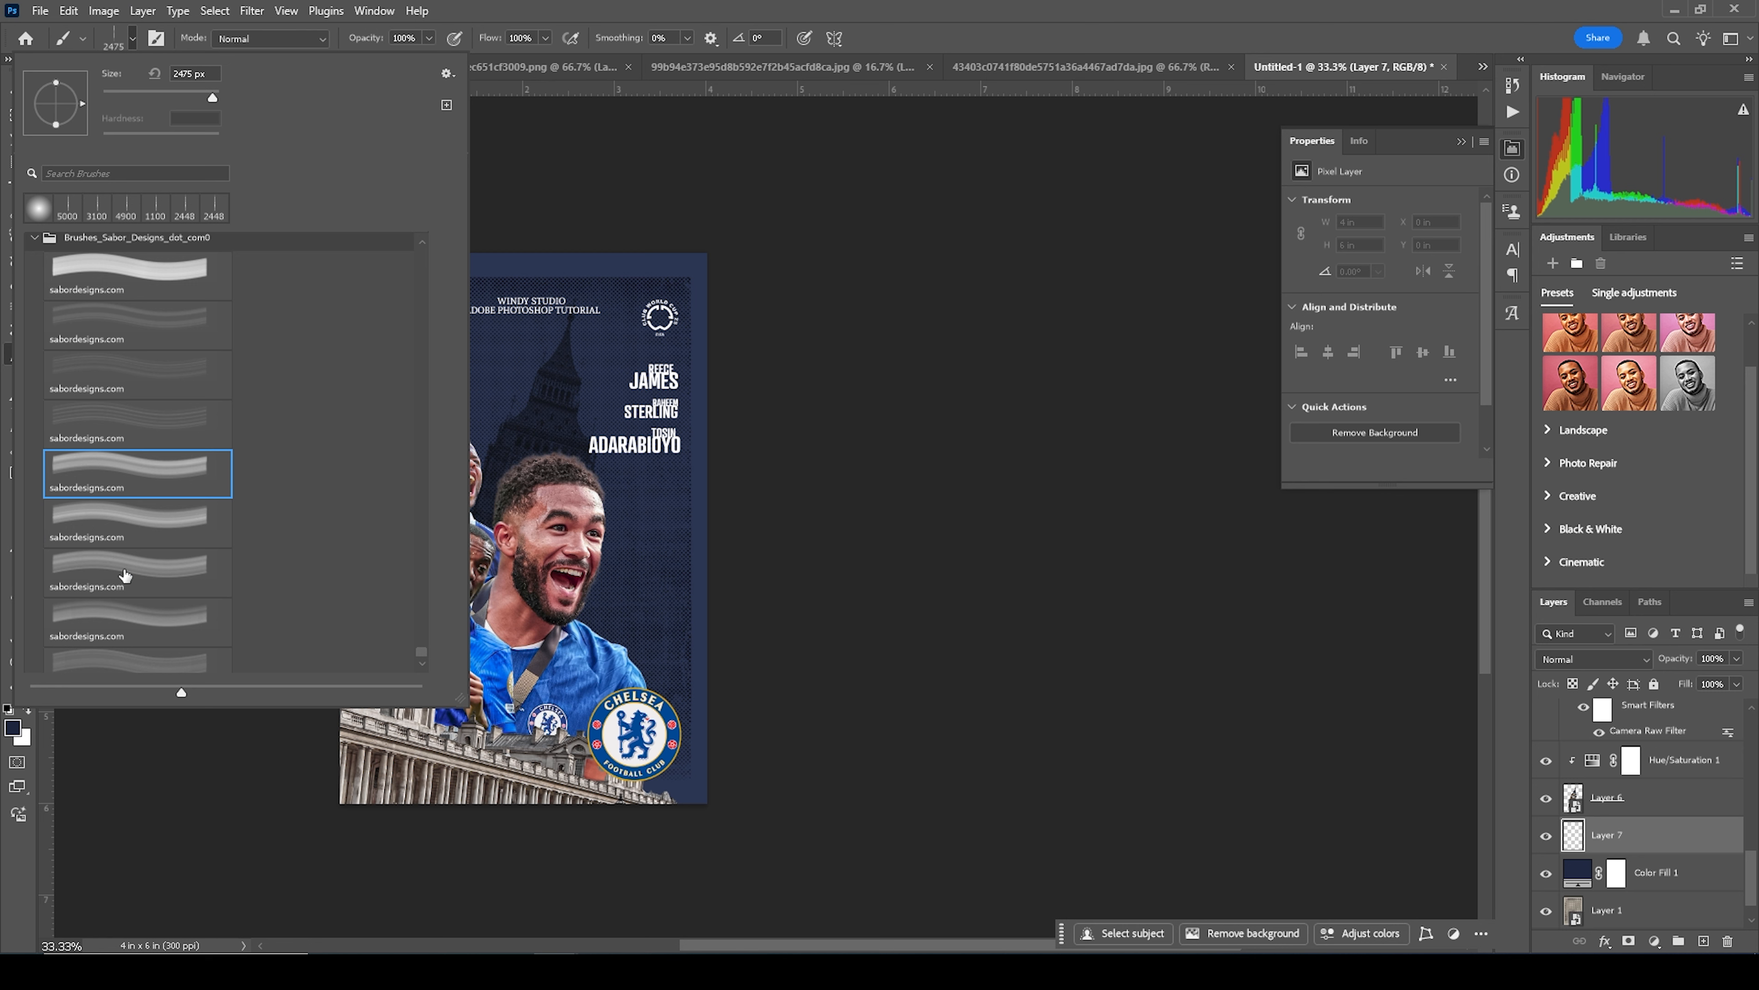
pyautogui.scroll(-2, 186, 552)
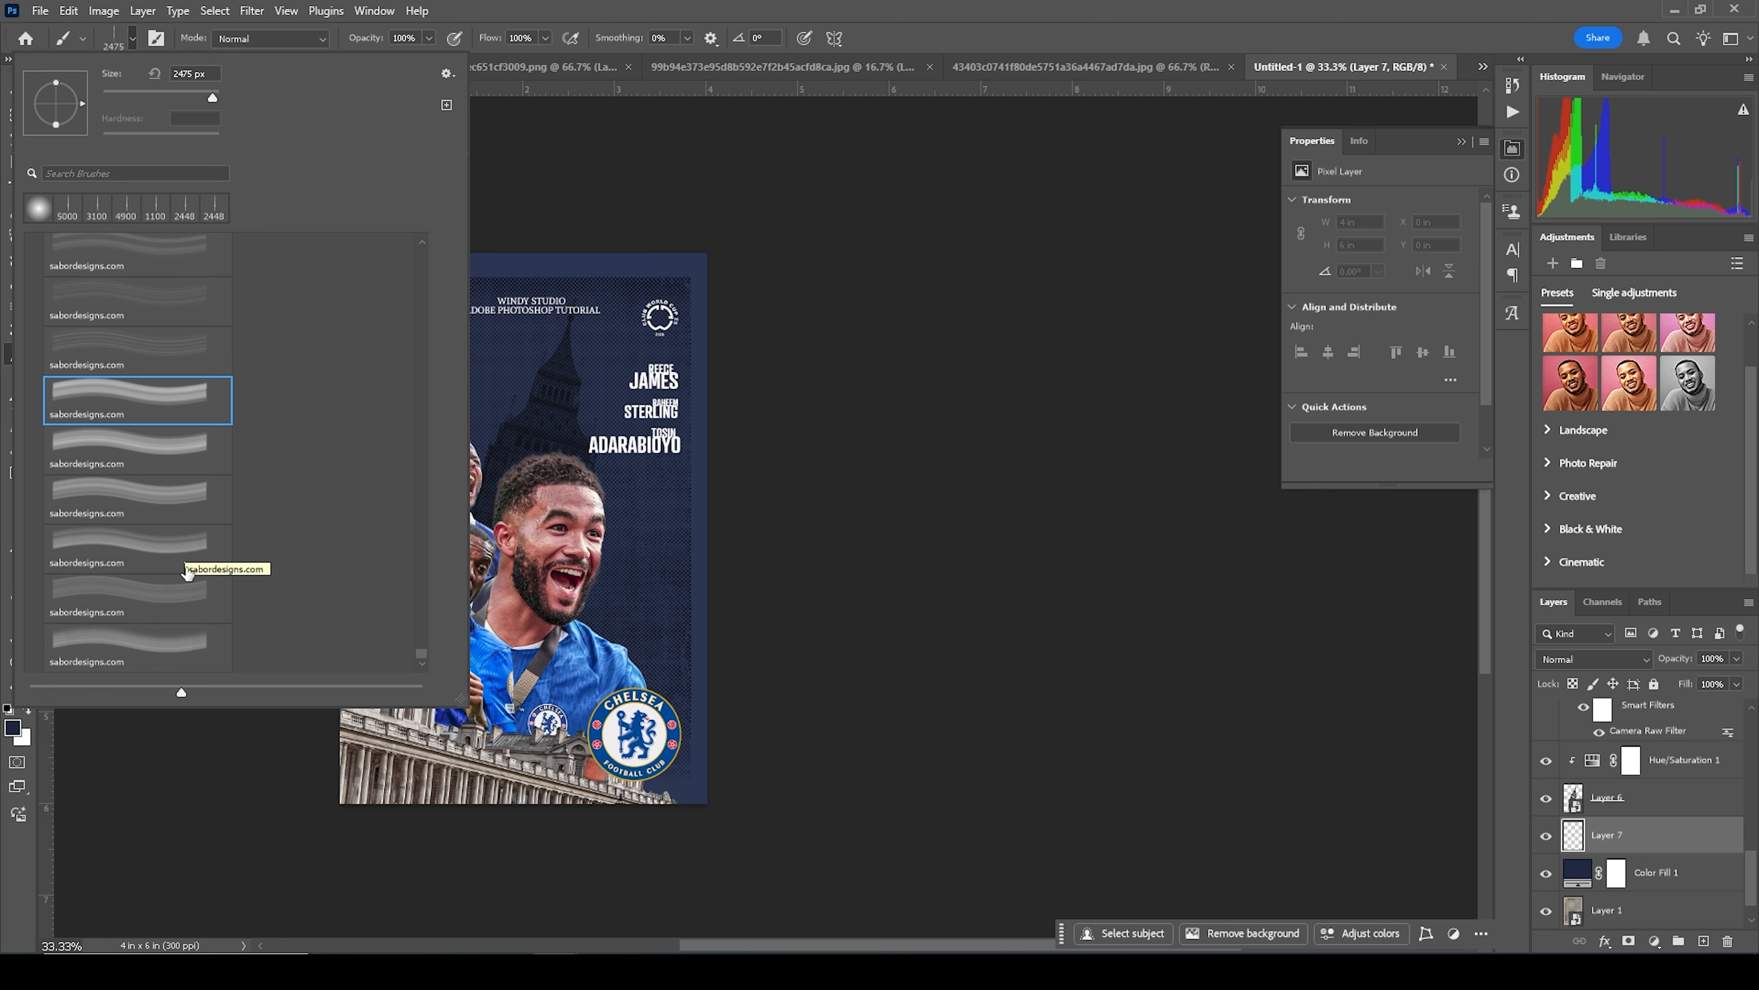
pyautogui.click(138, 544)
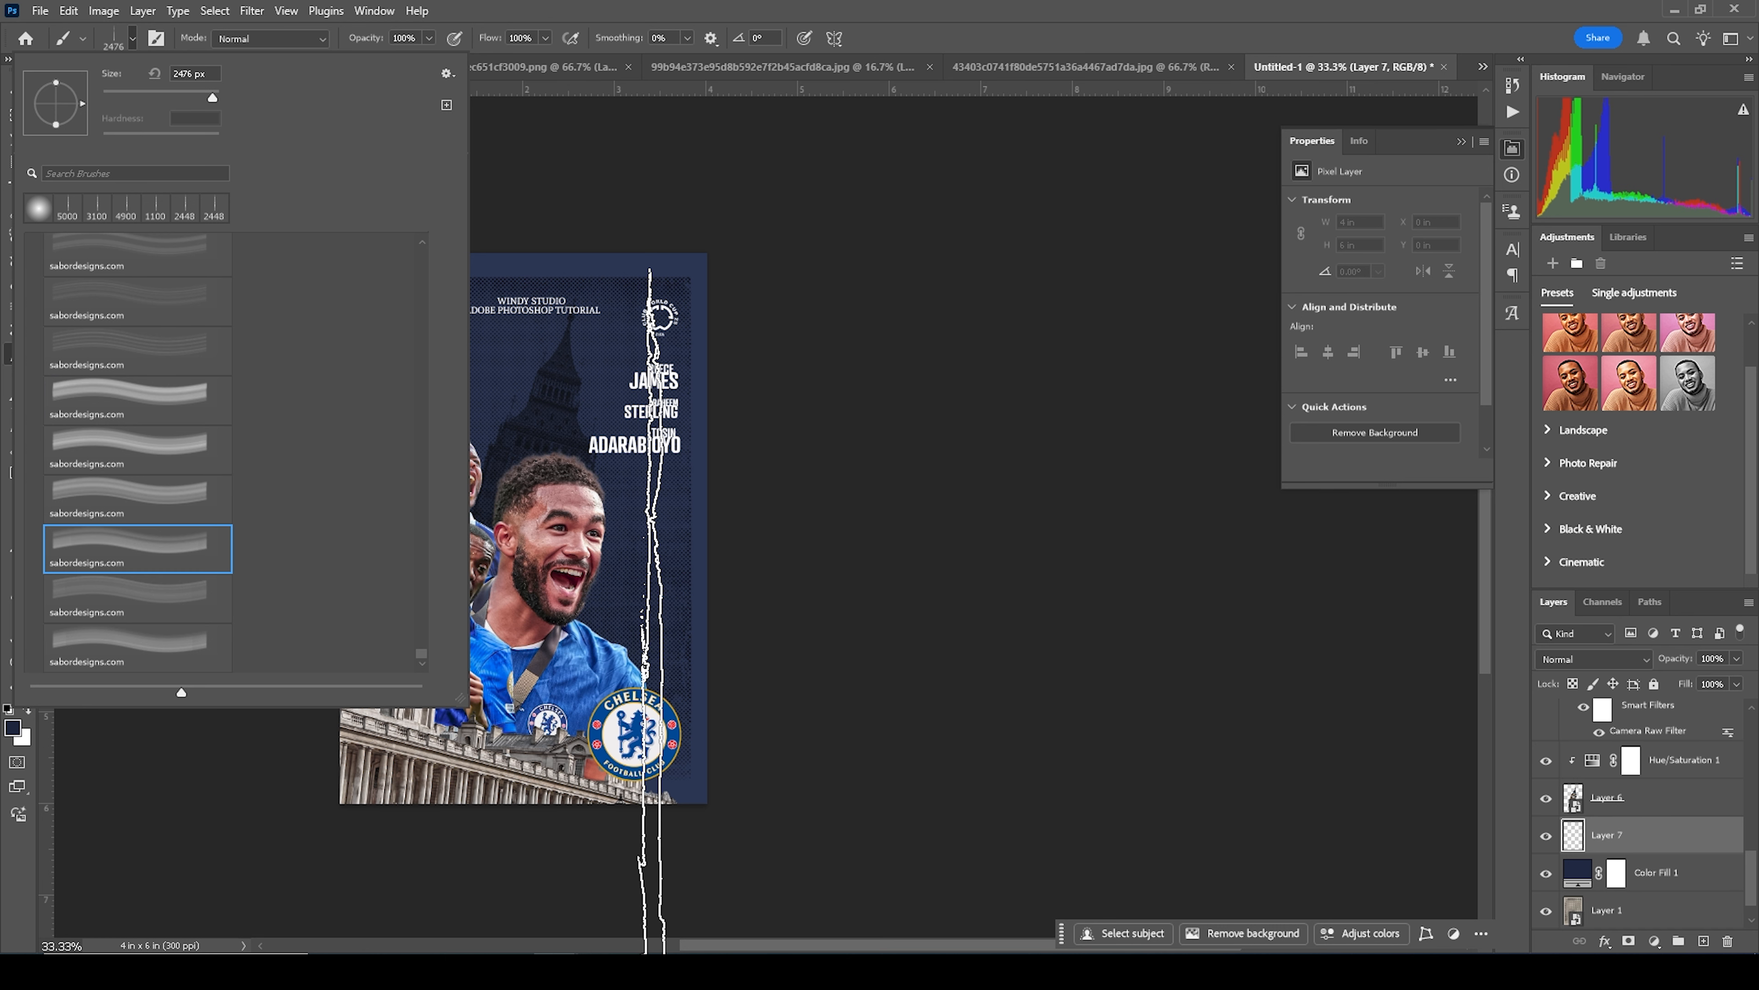
pyautogui.press('Escape')
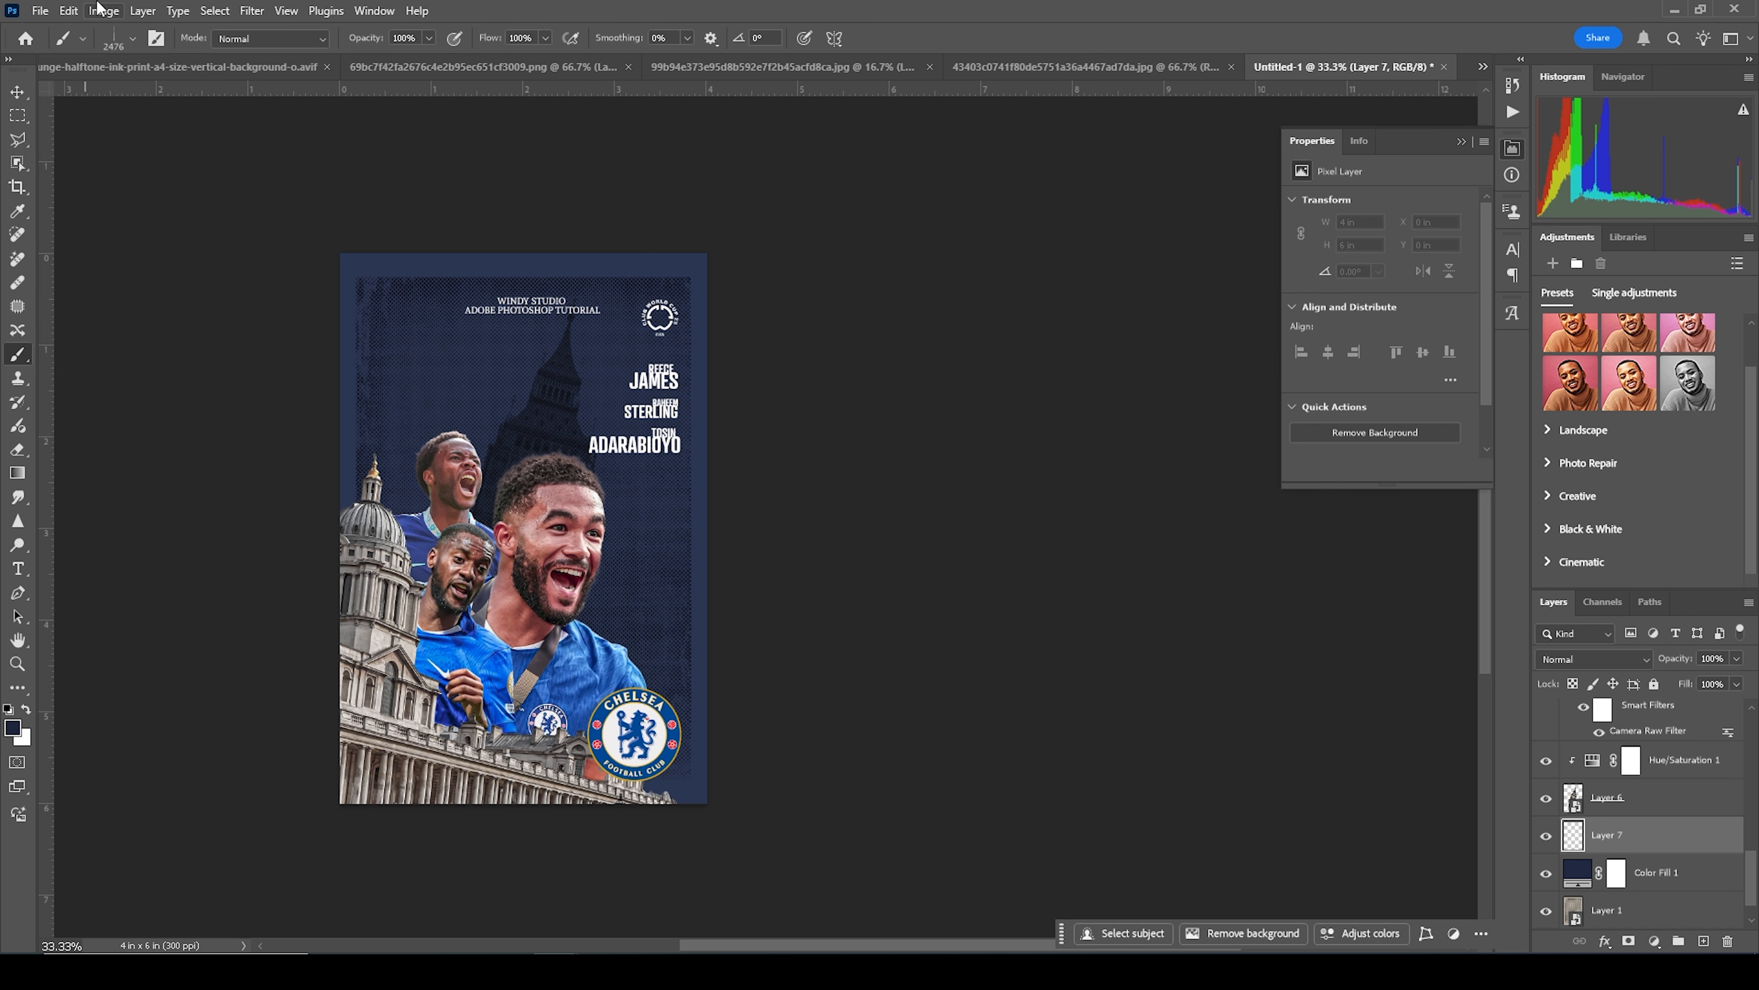
# Step: Rotate the brush tip to -25° and stamp it in navy and in white over the poster's lower-right corner
pyautogui.click(131, 40)
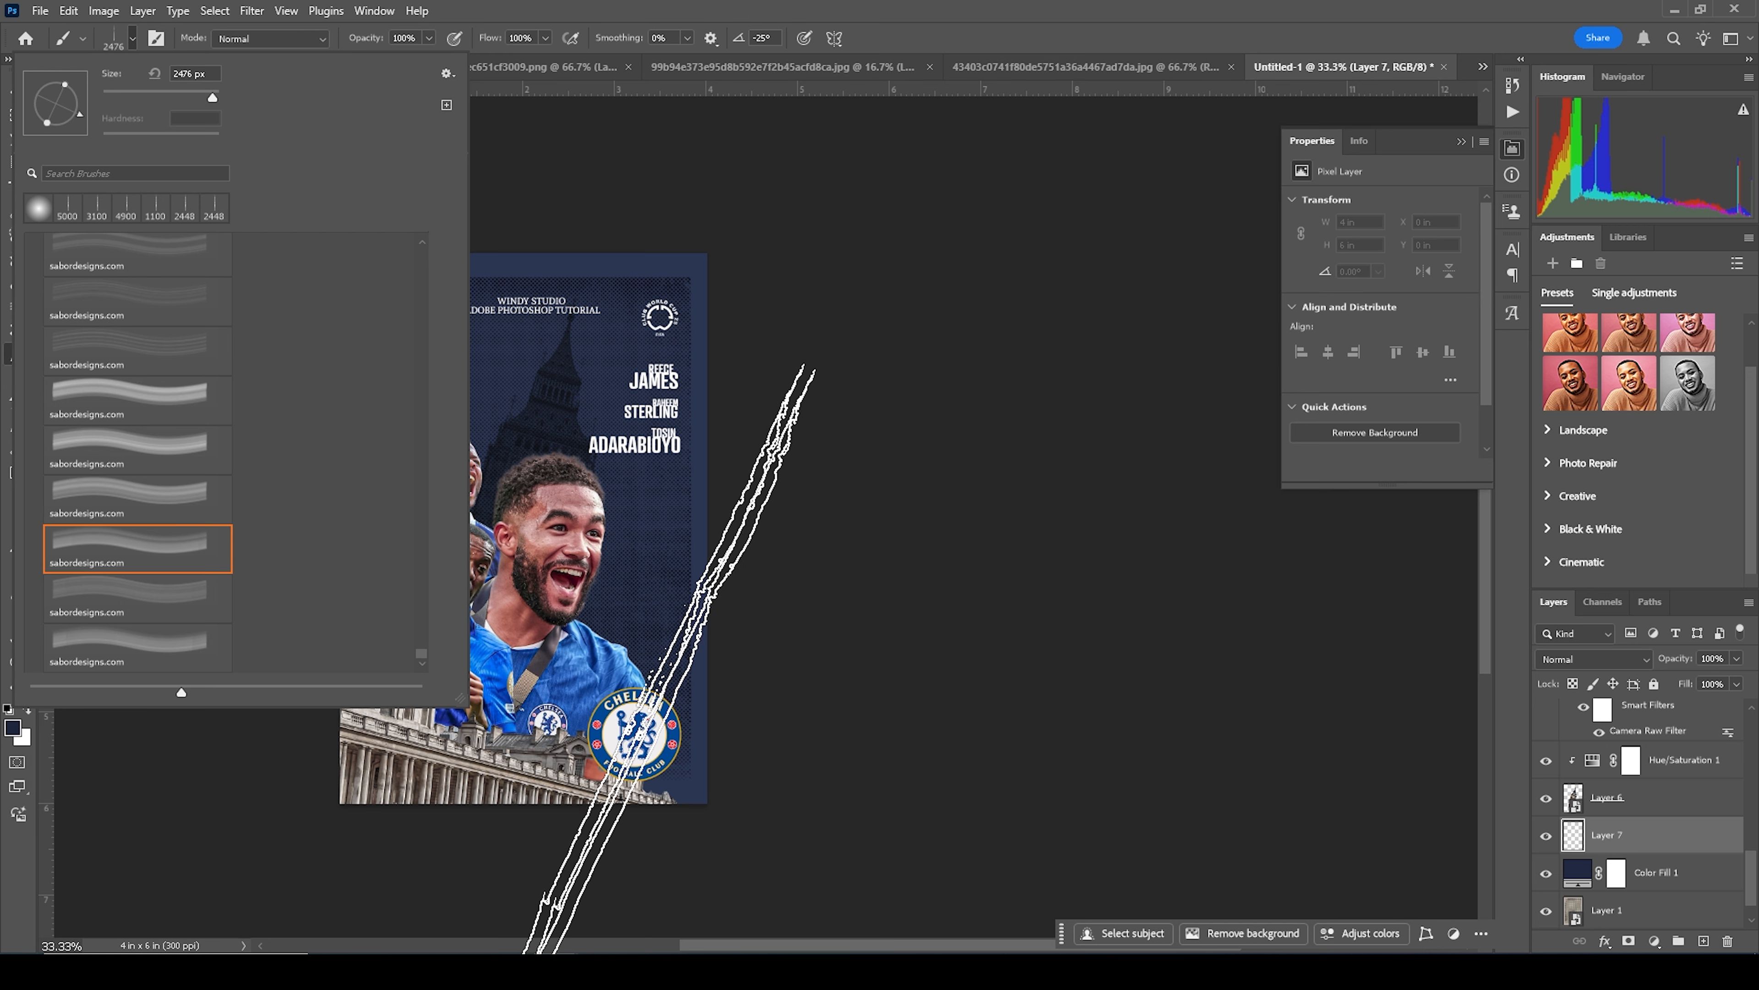
pyautogui.click(747, 668)
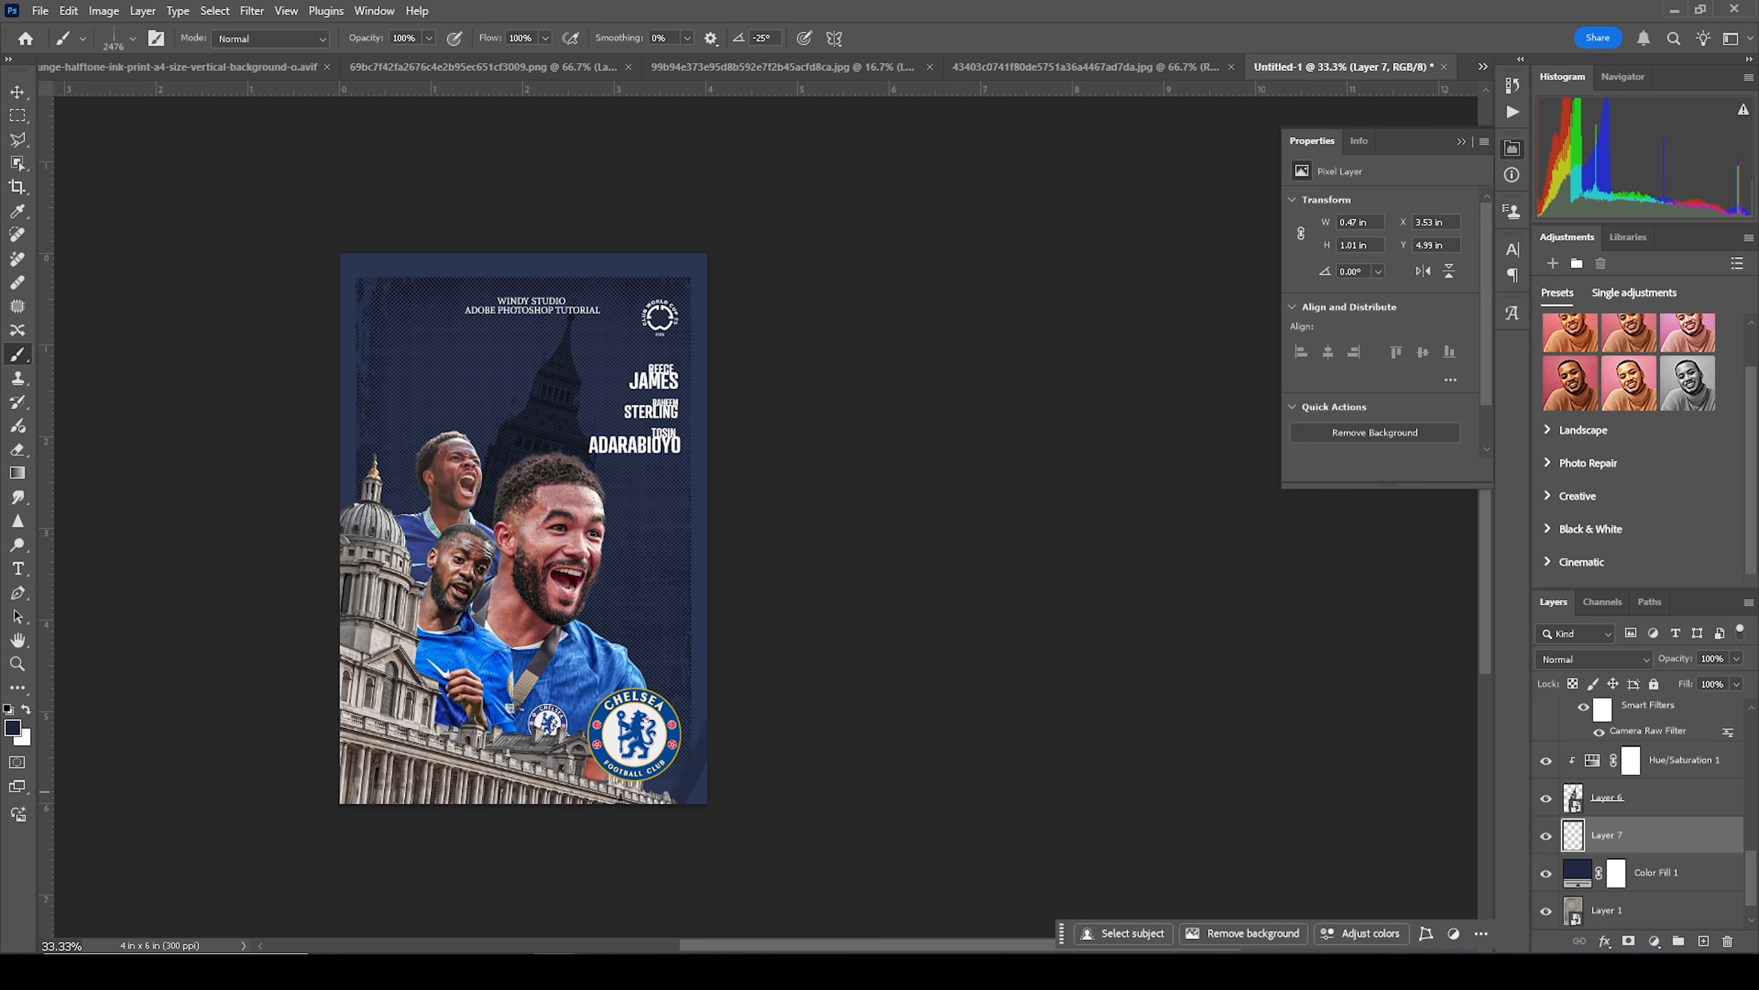
pyautogui.click(26, 708)
pyautogui.click(729, 676)
# Step: Enlarge the brush to 5000 px and stamp a larger white streak over the poster's lower-right corner
pyautogui.press(']')
pyautogui.press(']')
pyautogui.press(']')
pyautogui.press(']')
pyautogui.press(']')
pyautogui.press(']')
pyautogui.press(']')
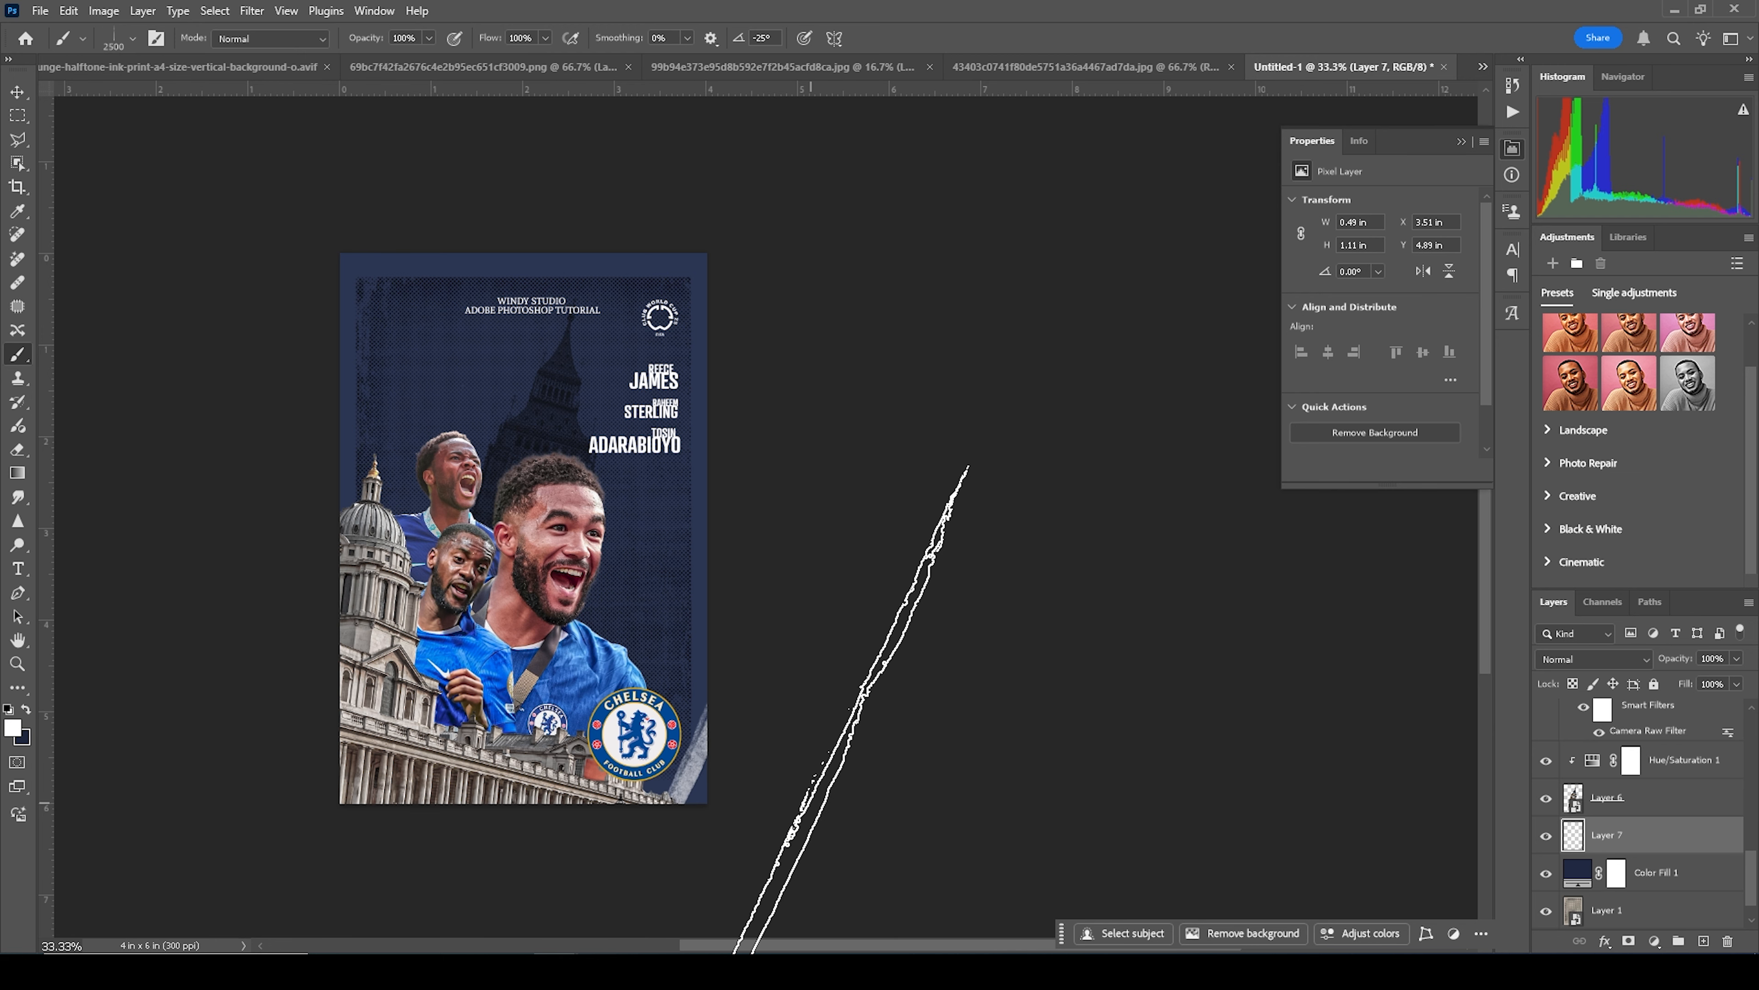
pyautogui.press(']')
pyautogui.press(']')
pyautogui.press(']')
pyautogui.press(']')
pyautogui.press(']')
pyautogui.press(']')
pyautogui.press(']')
pyautogui.press(']')
pyautogui.press(']')
pyautogui.press(']')
pyautogui.press(']')
pyautogui.press(']')
pyautogui.press(']')
pyautogui.press(']')
pyautogui.press(']')
pyautogui.press(']')
pyautogui.press(']')
pyautogui.press(']')
pyautogui.press(']')
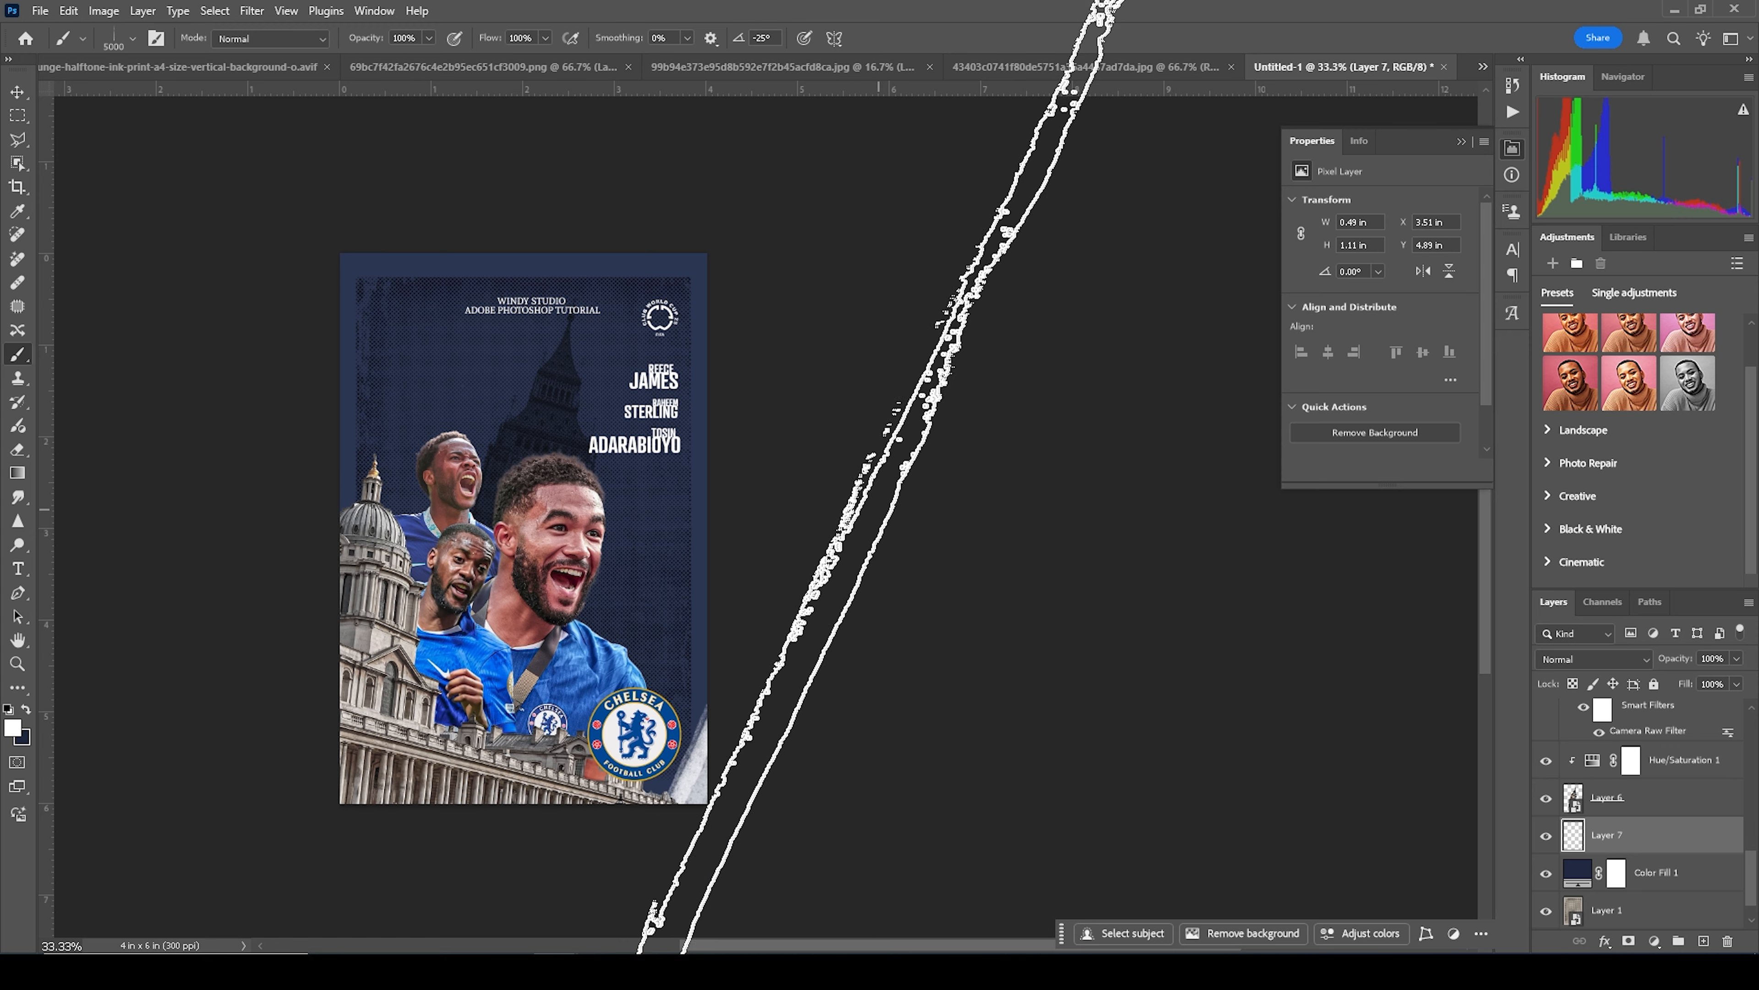
pyautogui.click(740, 616)
# Step: Reduce the brush to 4900 px and stamp white streaks over the poster's upper-left corner
pyautogui.press('[')
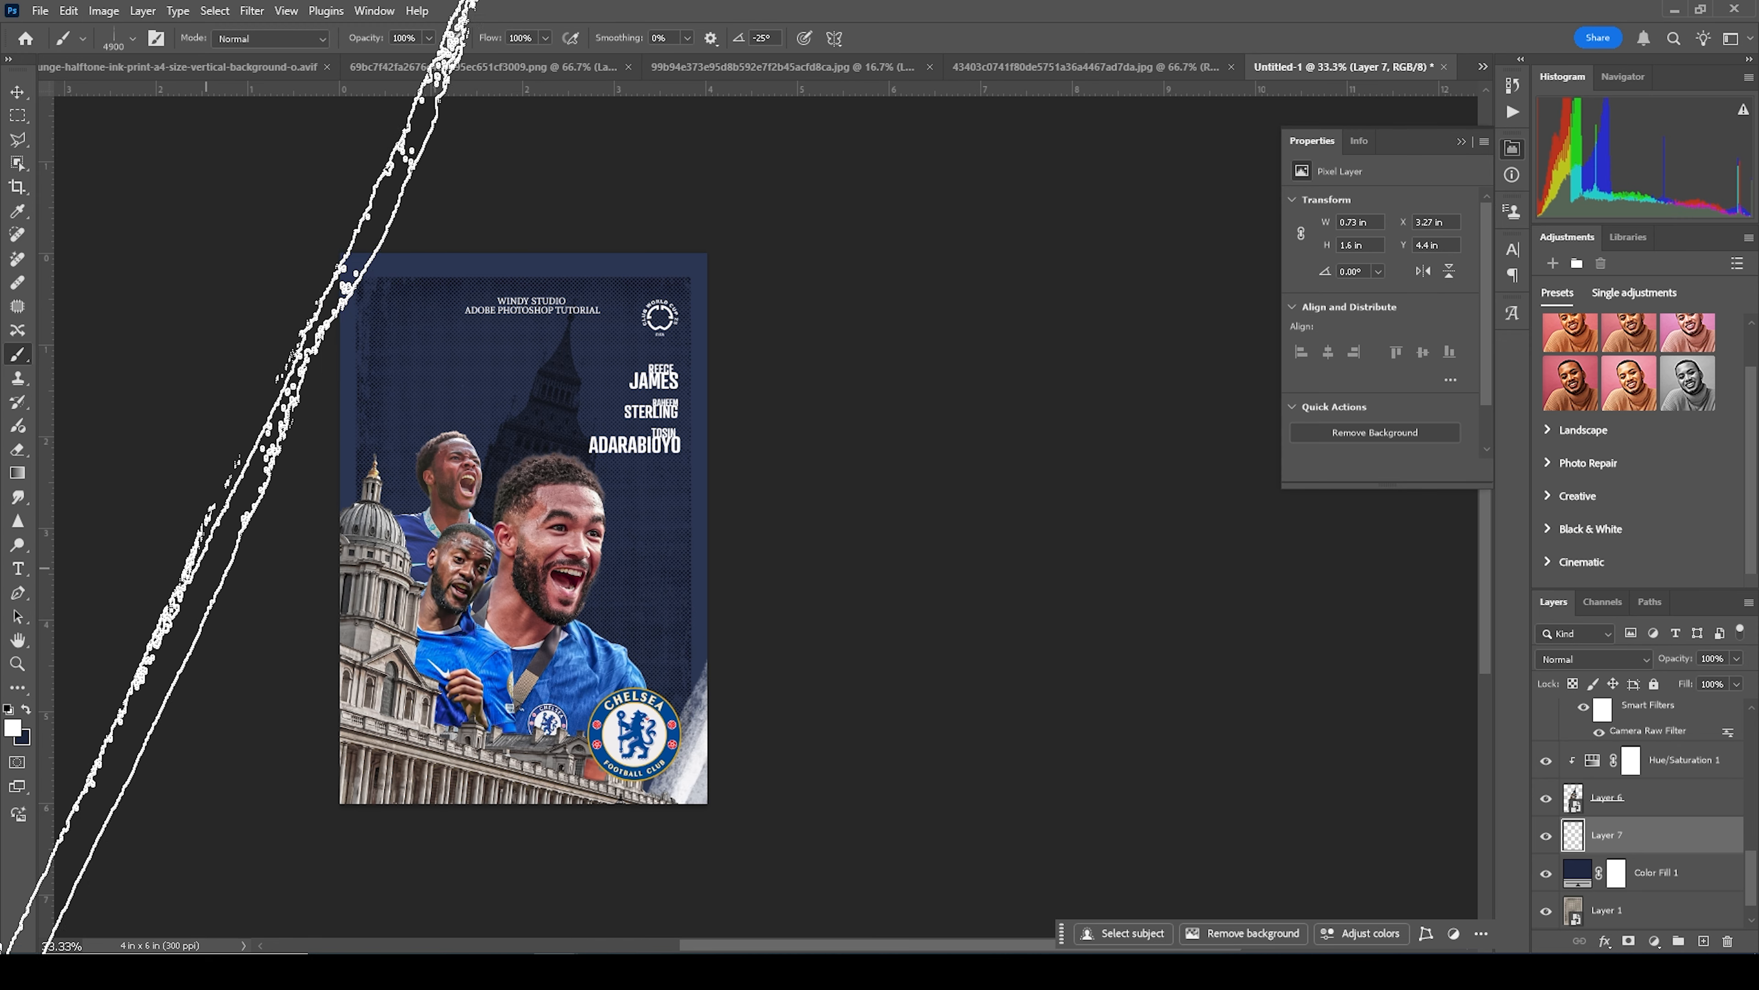
pyautogui.click(152, 726)
pyautogui.hotkey('ctrl', 'z')
pyautogui.click(91, 879)
pyautogui.click(154, 713)
pyautogui.click(154, 713)
pyautogui.press('[')
# Step: Switch to the first brush in the Brushes_Sabor_Designs_dot_com0 set and rotate its tip to -25°
pyautogui.click(132, 38)
pyautogui.press('Down')
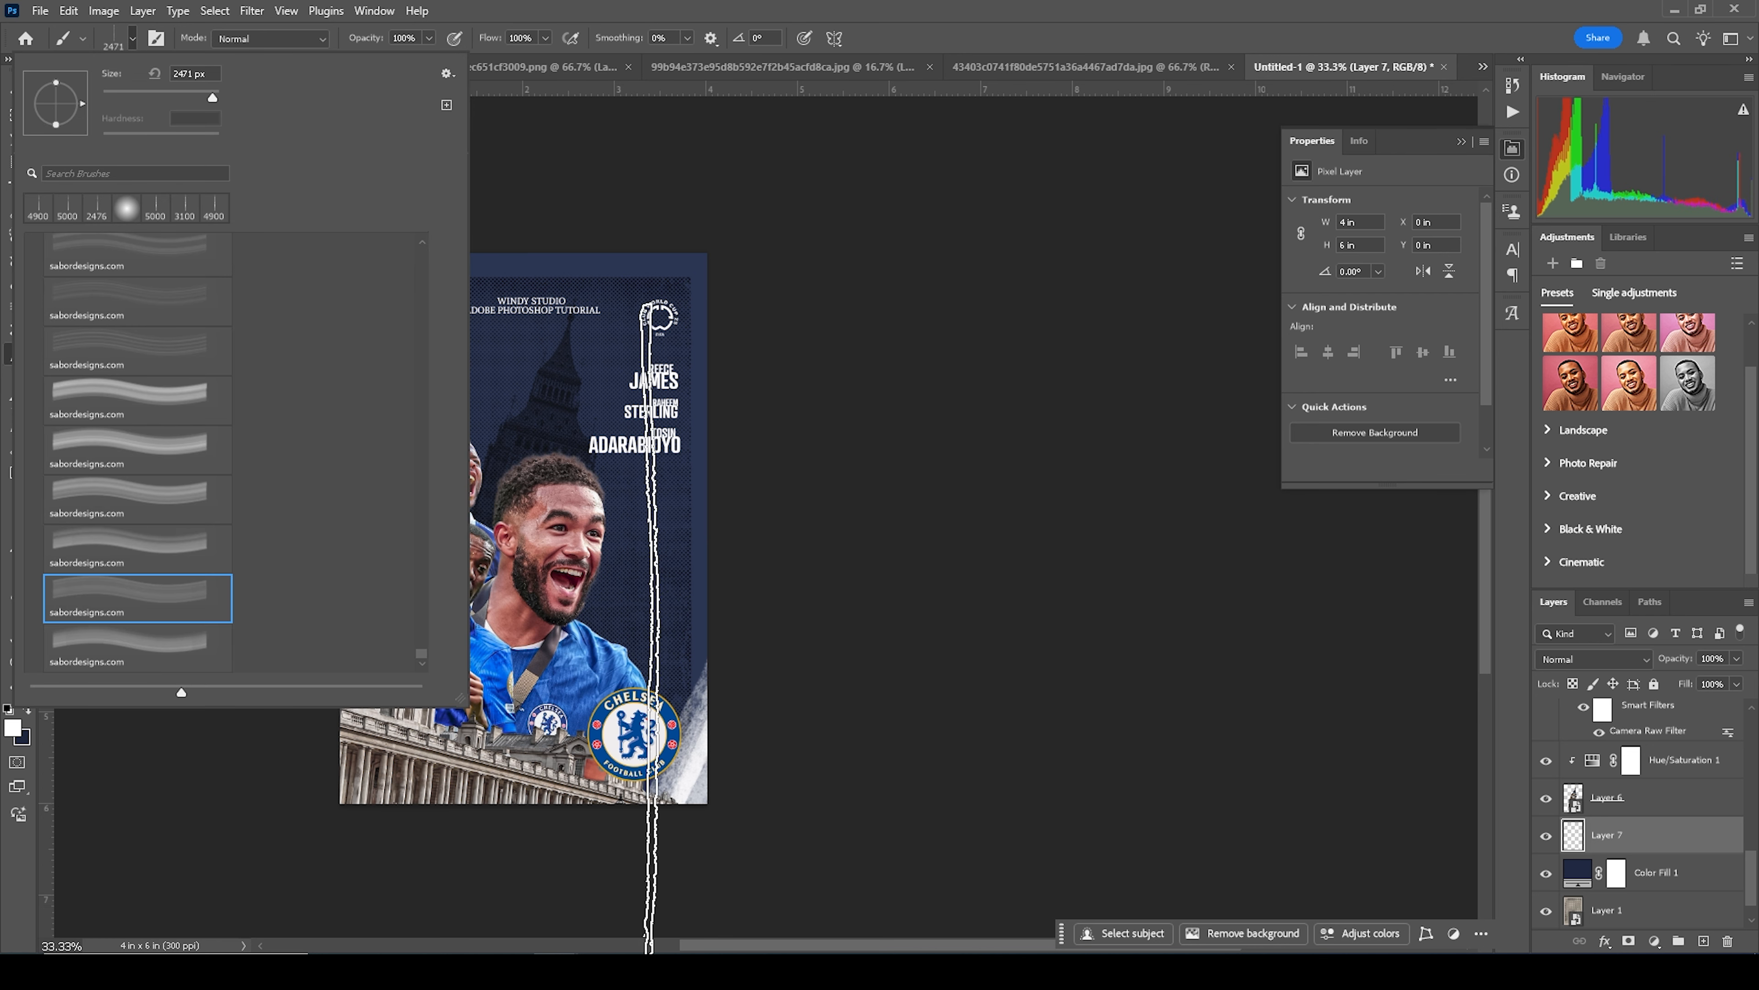
pyautogui.press('Up')
pyautogui.press('Up')
pyautogui.press('Up')
pyautogui.press('Up')
pyautogui.press('Up')
pyautogui.press('Up')
pyautogui.press('Up')
pyautogui.press('Up')
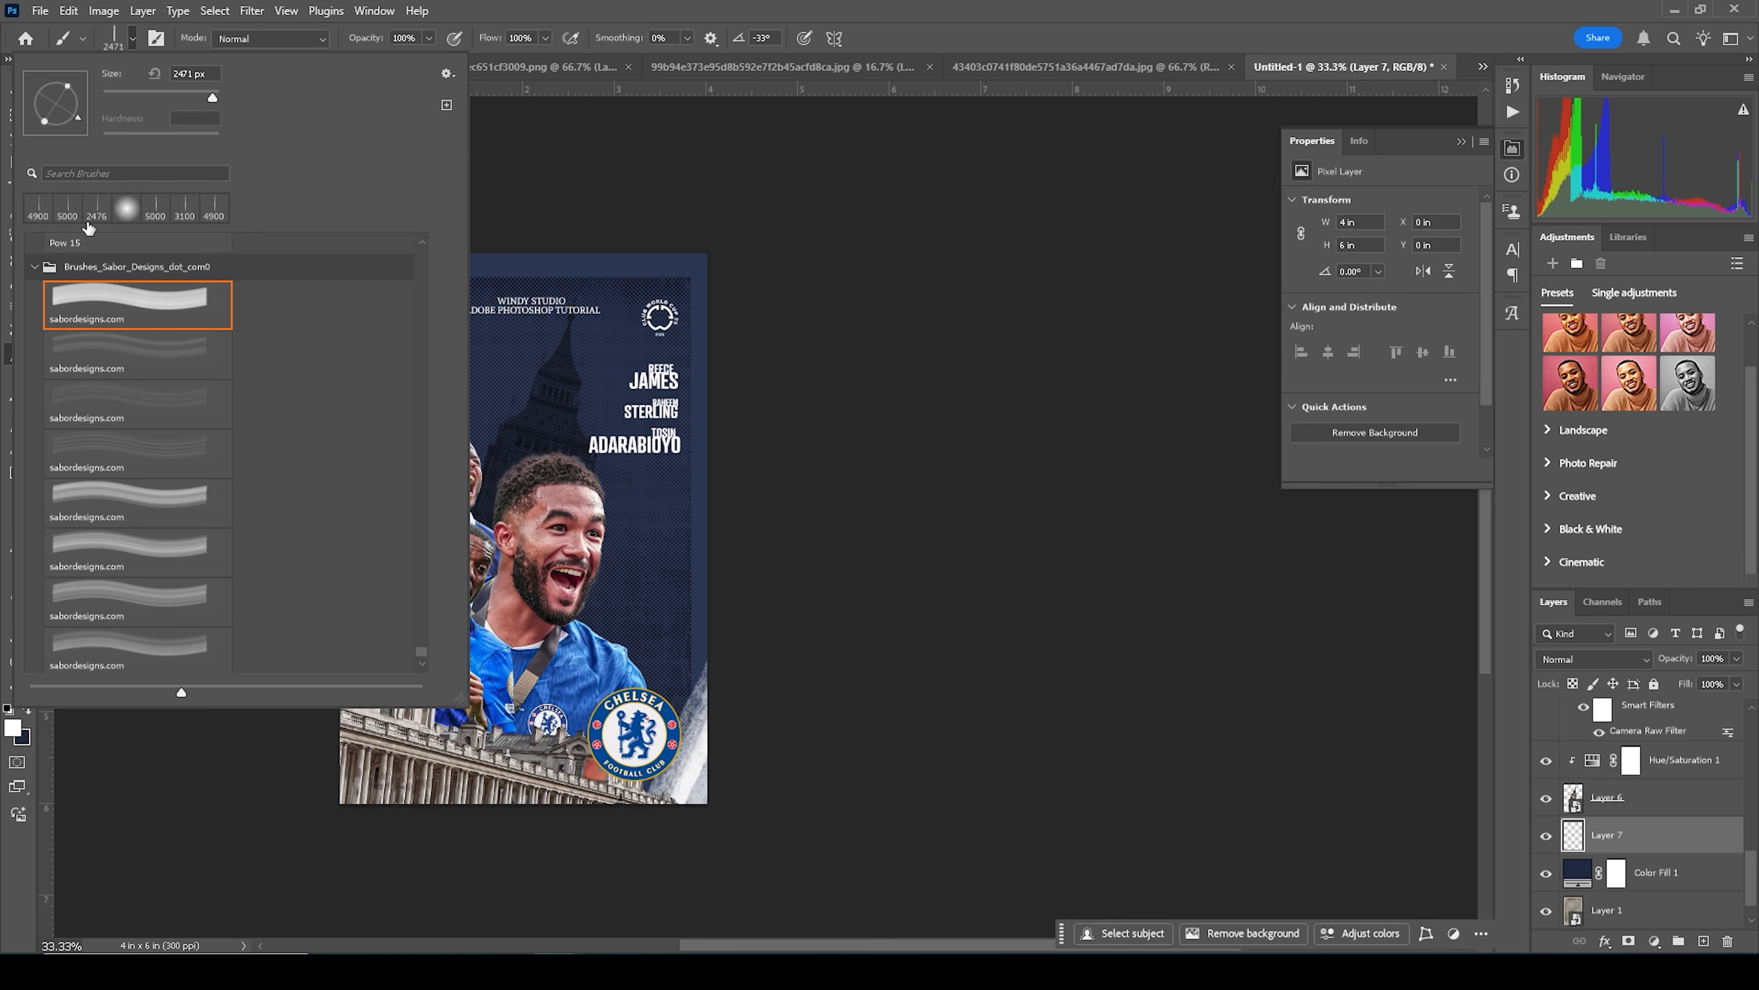
pyautogui.moveTo(78, 116); pyautogui.dragTo(80, 114)
# Step: Stamp white streaks along the poster's right edge, beside the Chelsea logo and behind the players, reducing the brush size as needed
pyautogui.click(800, 798)
pyautogui.moveTo(569, 878); pyautogui.dragTo(614, 761)
pyautogui.click(570, 788)
pyautogui.hotkey('ctrl', 'z')
pyautogui.press('[')
pyautogui.press('[')
pyautogui.click(560, 860)
pyautogui.moveTo(390, 677); pyautogui.dragTo(319, 689)
pyautogui.moveTo(876, 149); pyautogui.dragTo(831, 270)
pyautogui.click(814, 251)
pyautogui.moveTo(478, 513); pyautogui.dragTo(438, 604)
# Step: Add a new layer above the streaks, enlarge the brush and stamp a broad white diagonal stroke across the clock tower
pyautogui.press(']')
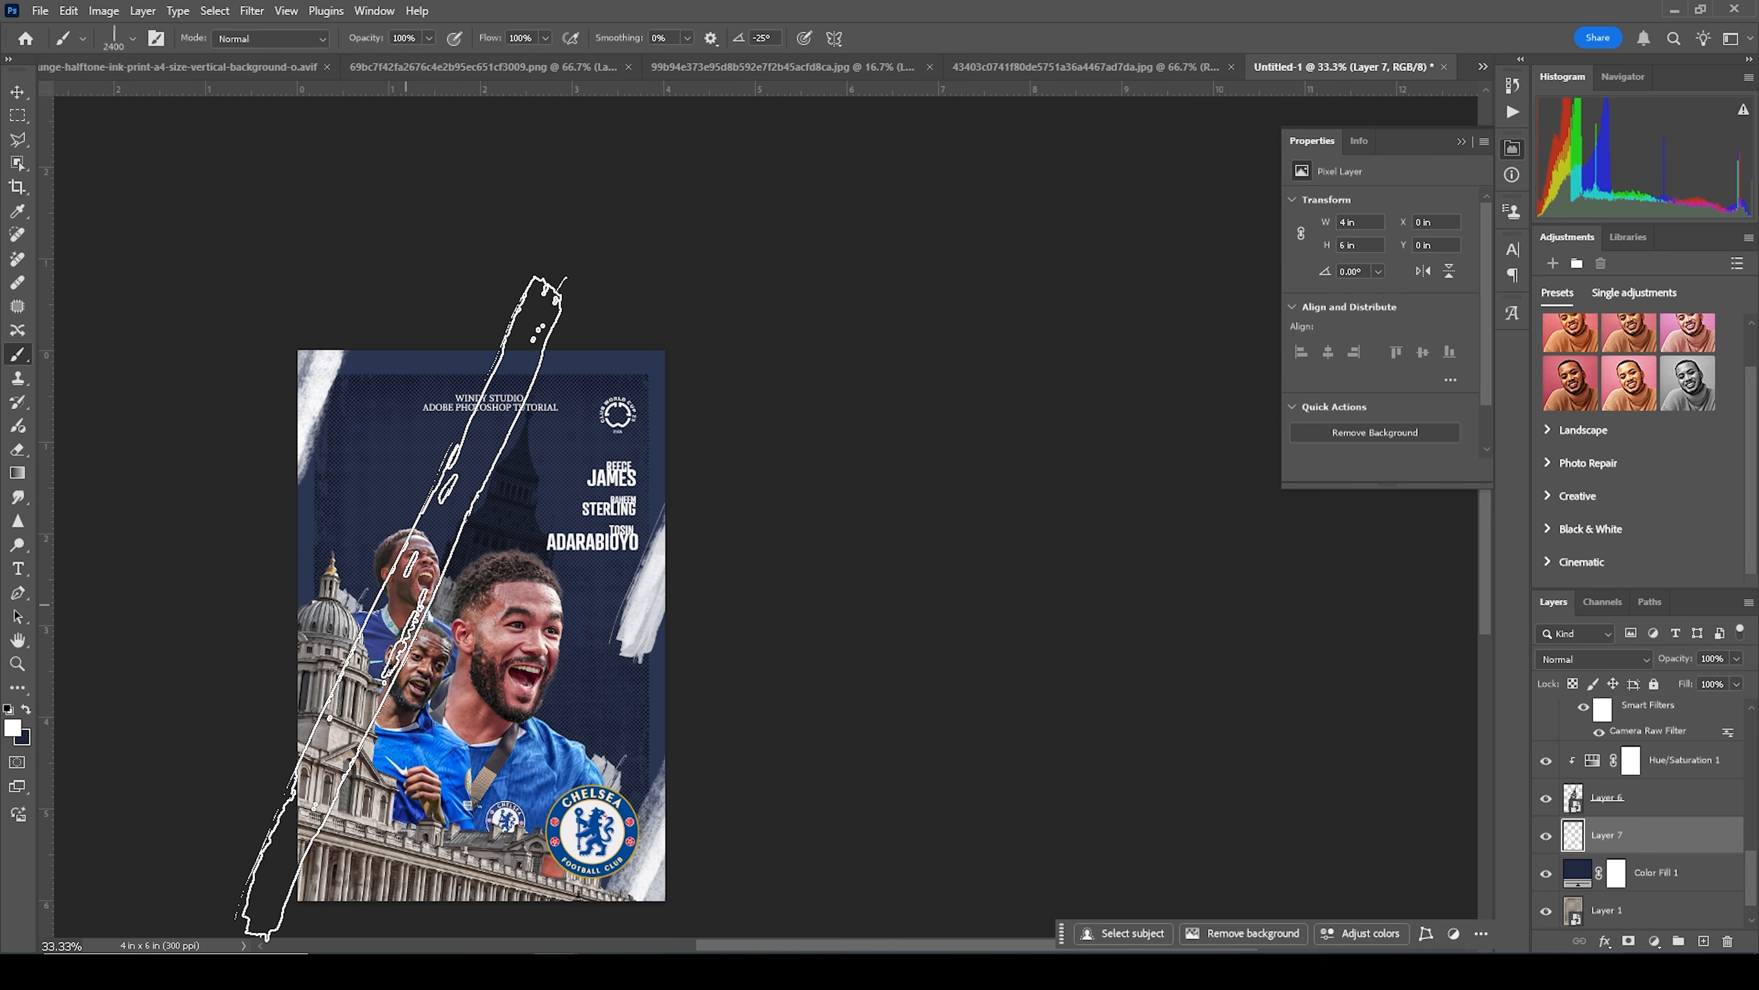
pyautogui.click(1704, 941)
pyautogui.press(']')
pyautogui.press(']')
pyautogui.press(']')
pyautogui.press(']')
pyautogui.press(']')
pyautogui.press(']')
pyautogui.press(']')
pyautogui.press(']')
pyautogui.press(']')
pyautogui.press(']')
pyautogui.press(']')
pyautogui.press(']')
pyautogui.press(']')
pyautogui.press(']')
pyautogui.press(']')
pyautogui.press(']')
pyautogui.press(']')
pyautogui.press(']')
pyautogui.press(']')
pyautogui.press(']')
pyautogui.click(609, 472)
pyautogui.click(565, 478)
# Step: Mask the diagonal stroke's layer and hide the stroke with a 2800 px streak brush in black, angled at -27°
pyautogui.click(133, 39)
pyautogui.click(138, 503)
pyautogui.moveTo(82, 103); pyautogui.dragTo(74, 121)
pyautogui.click(1629, 941)
pyautogui.press(']')
pyautogui.press(']')
pyautogui.press(']')
pyautogui.press(']')
pyautogui.click(629, 478)
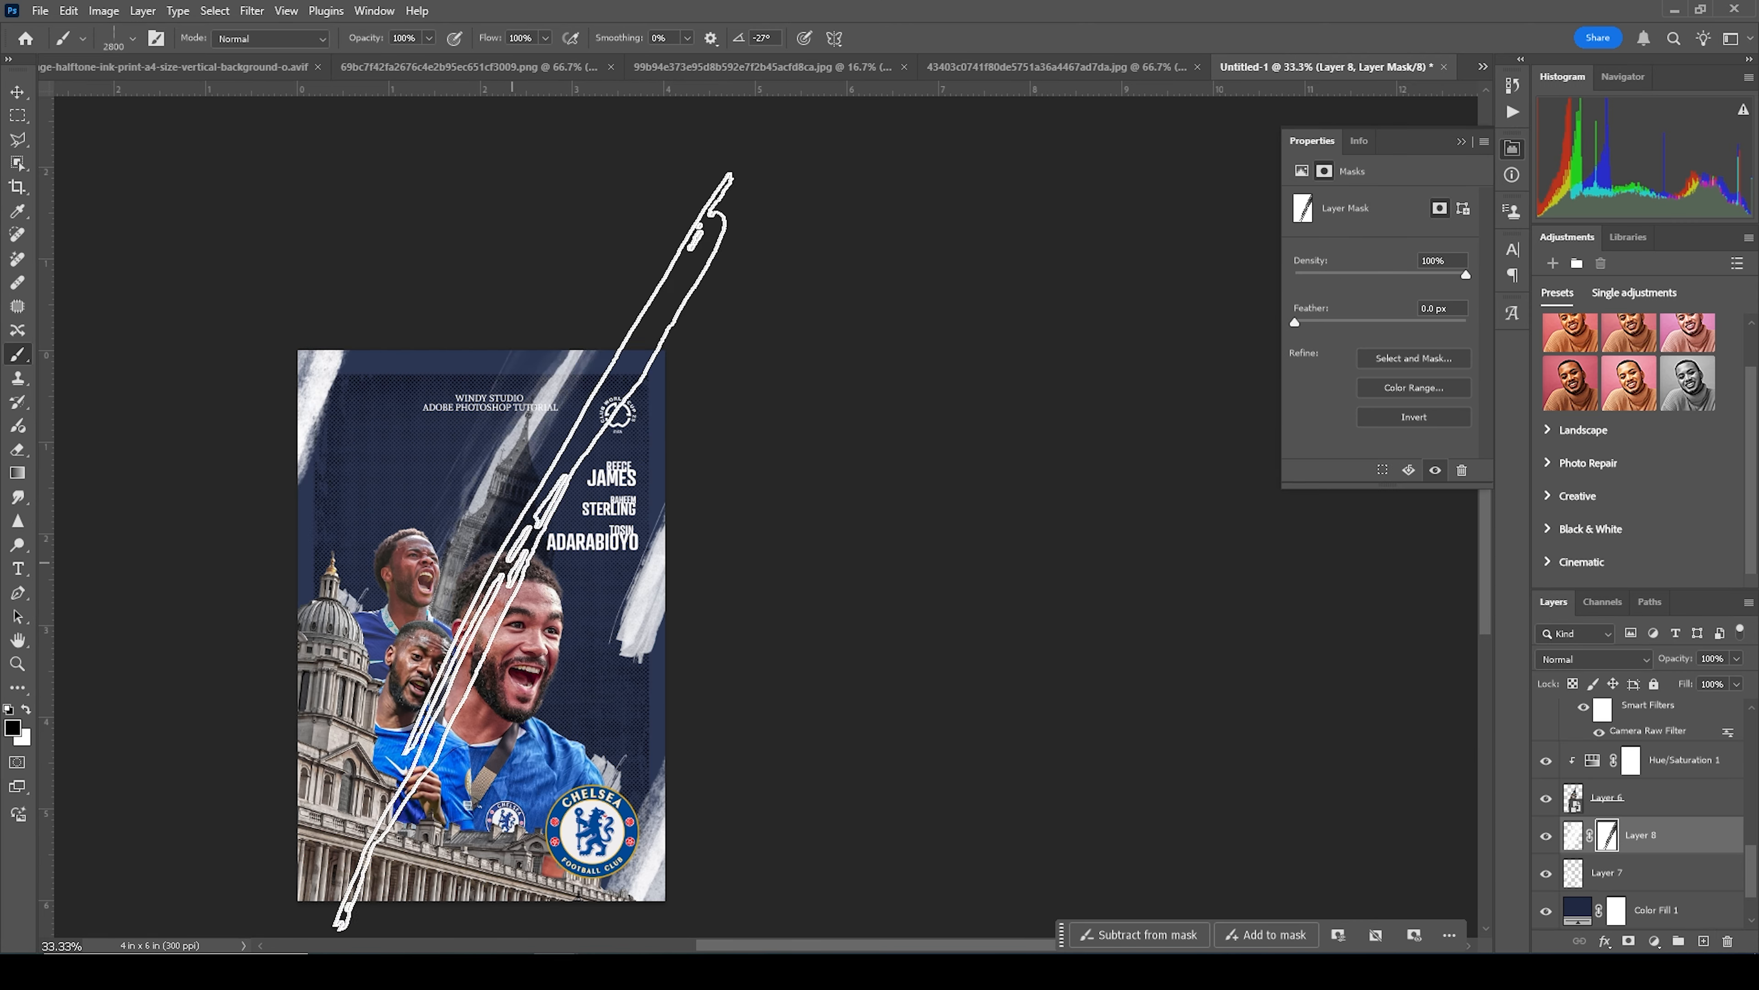
pyautogui.click(460, 641)
# Step: Add a mask to the Layer 7 streaks and brush away parts of them along the poster's right edge
pyautogui.click(1621, 873)
pyautogui.click(1629, 941)
pyautogui.click(707, 811)
pyautogui.scroll(-3, 1608, 888)
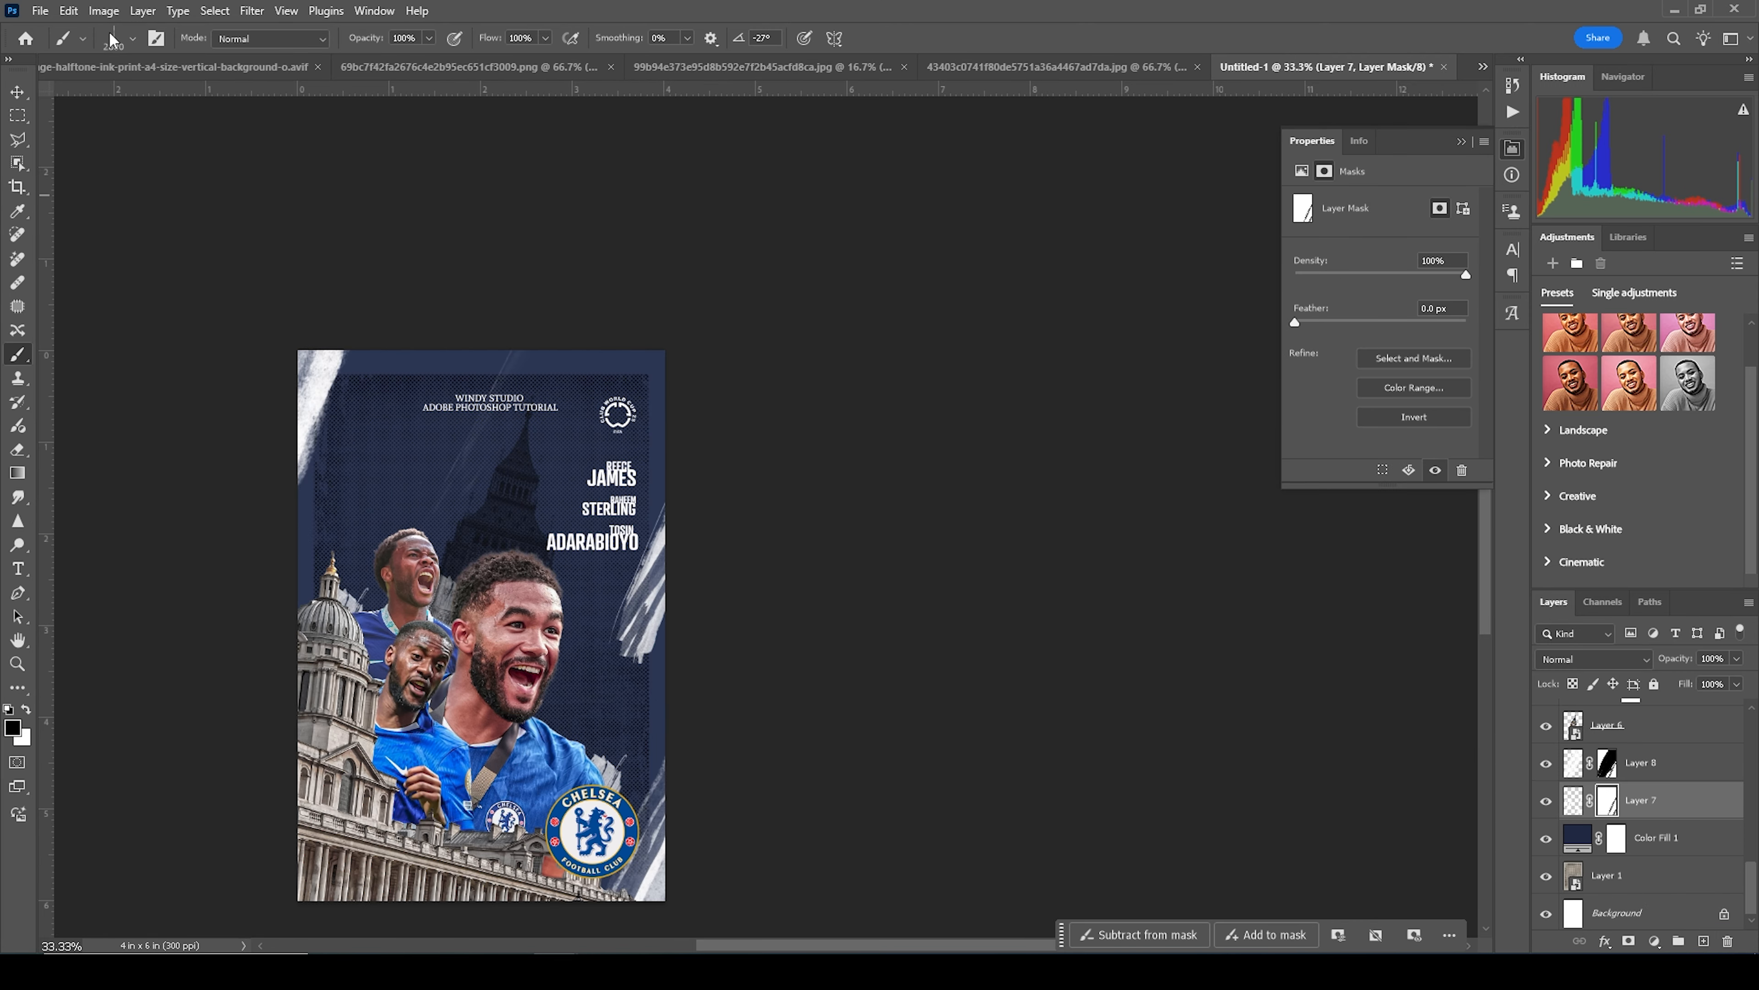
# Step: Choose a different sabordesigns.com streak brush and rotate its tip to -32°
pyautogui.click(132, 39)
pyautogui.click(166, 551)
pyautogui.click(187, 641)
pyautogui.click(194, 559)
pyautogui.moveTo(81, 104); pyautogui.dragTo(81, 120)
# Step: Add a new layer above Layer 7 and stamp a white 4800 px diagonal stroke across the poster's upper-left area
pyautogui.click(1573, 801)
pyautogui.press(']')
pyautogui.press(']')
pyautogui.press(']')
pyautogui.press(']')
pyautogui.press(']')
pyautogui.press(']')
pyautogui.press(']')
pyautogui.press(']')
pyautogui.press(']')
pyautogui.press(']')
pyautogui.press(']')
pyautogui.press(']')
pyautogui.press(']')
pyautogui.press(']')
pyautogui.press(']')
pyautogui.press(']')
pyautogui.press(']')
pyautogui.press(']')
pyautogui.press(']')
pyautogui.press(']')
pyautogui.moveTo(331, 737)
pyautogui.mouseDown()
pyautogui.moveTo(456, 553)
pyautogui.moveTo(484, 470)
pyautogui.mouseUp()
pyautogui.click(1704, 942)
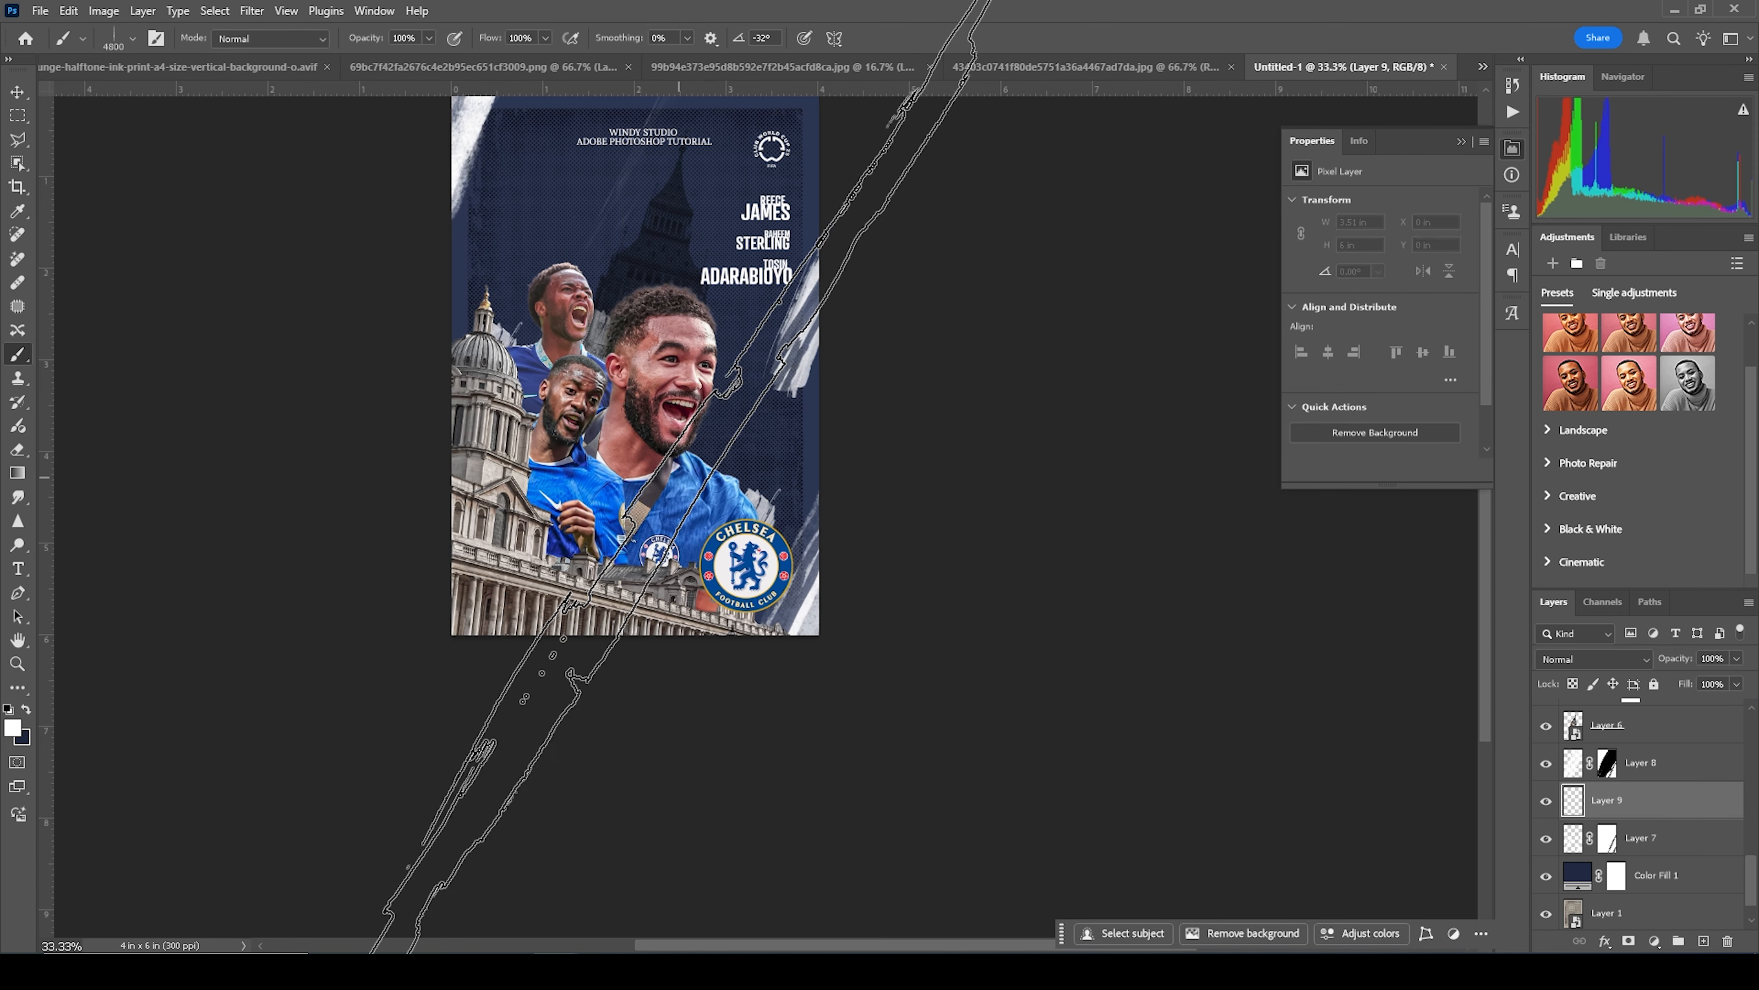
pyautogui.click(225, 703)
# Step: Add a new empty layer at the top of the layer stack, above the Club World Cup logo
pyautogui.scroll(6, 1619, 832)
pyautogui.click(1596, 722)
pyautogui.click(1704, 941)
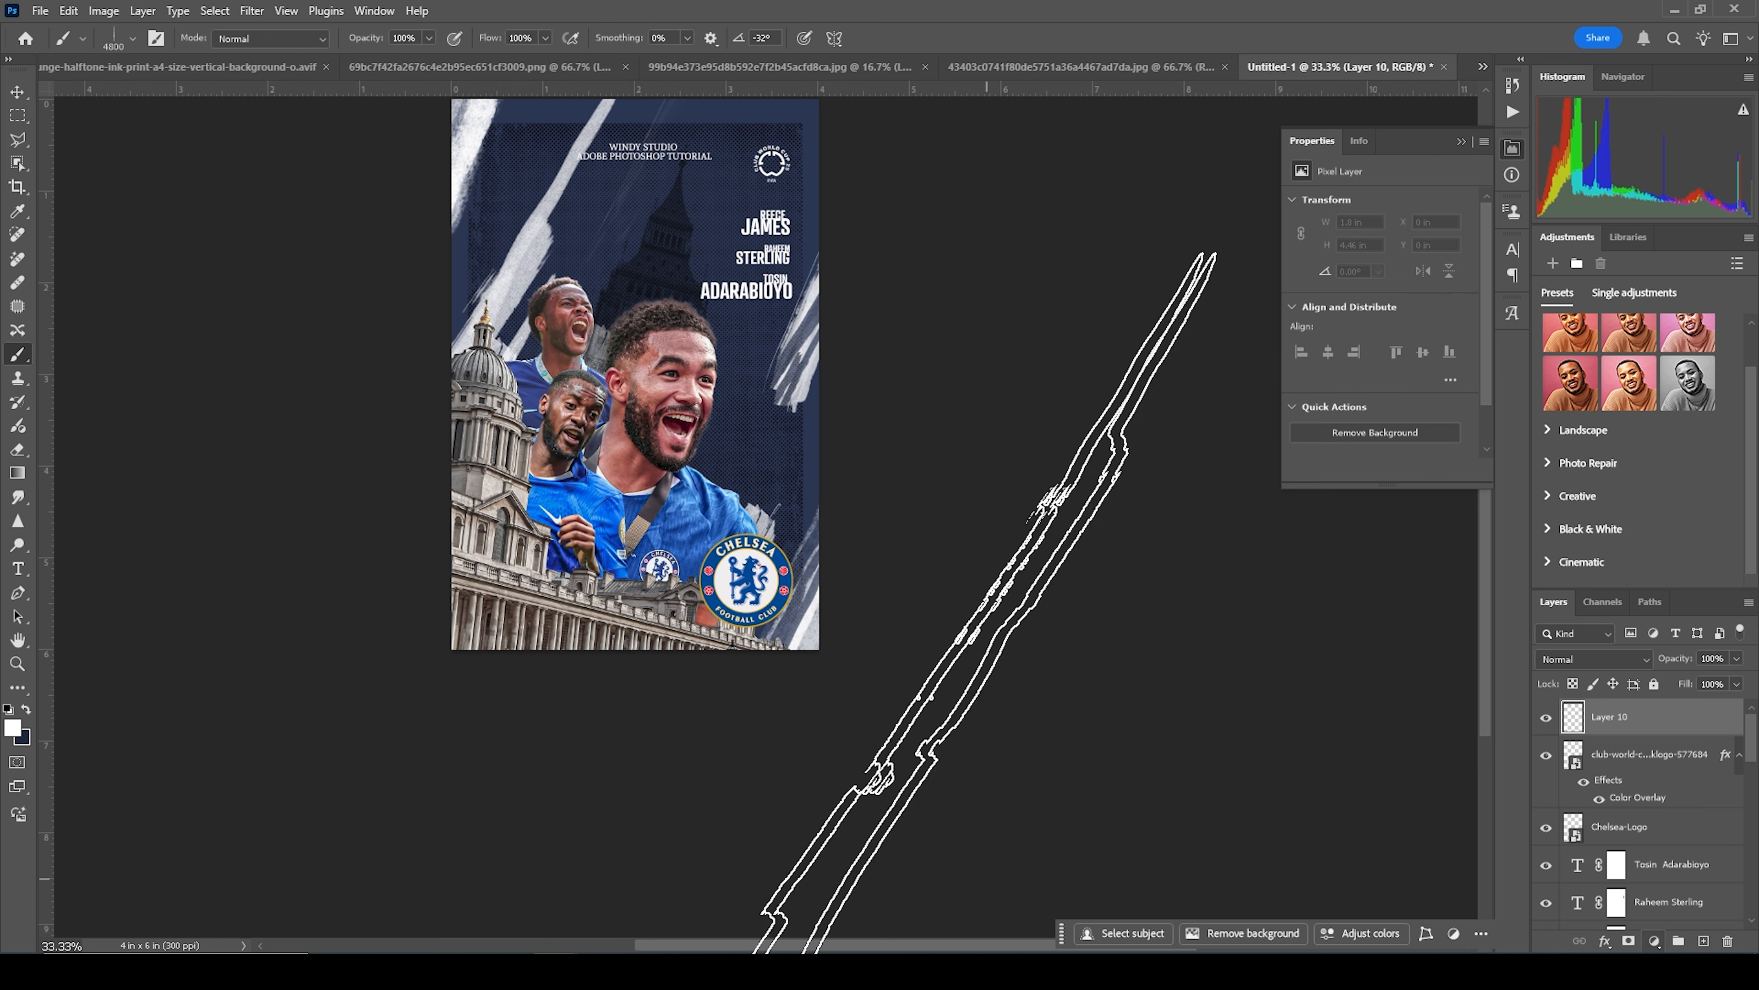
# Step: Reduce the streak brush to 2200 px and stamp white diagonal streaks on Layer 10 over the poster's lower-right corner and club badge
pyautogui.click(212, 882)
pyautogui.click(589, 803)
pyautogui.press('[')
pyautogui.press('[')
pyautogui.press('[')
pyautogui.press('[')
pyautogui.press('[')
pyautogui.press('[')
pyautogui.press('[')
pyautogui.press('[')
pyautogui.press('[')
pyautogui.press('[')
pyautogui.press('[')
pyautogui.press('[')
pyautogui.press('[')
pyautogui.press('[')
pyautogui.press('[')
pyautogui.press('[')
pyautogui.press('[')
pyautogui.press('[')
pyautogui.press('[')
pyautogui.press('[')
pyautogui.click(540, 887)
pyautogui.scroll(5, 1000, 772)
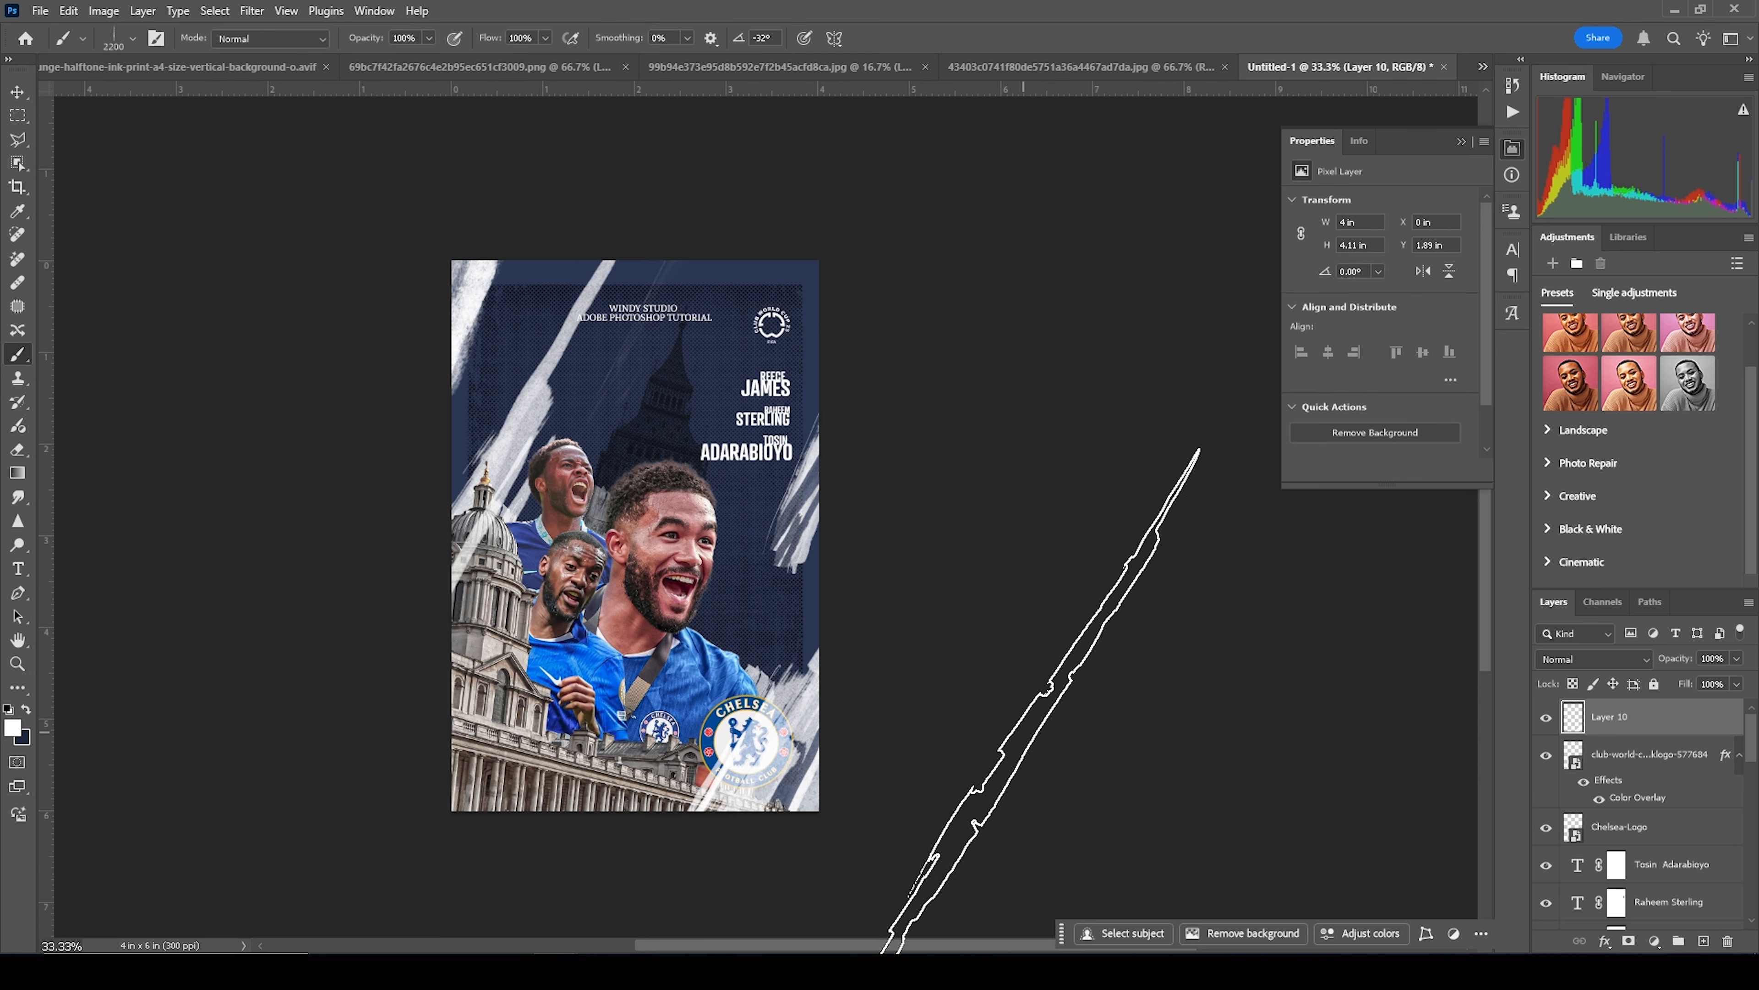
pyautogui.click(1093, 689)
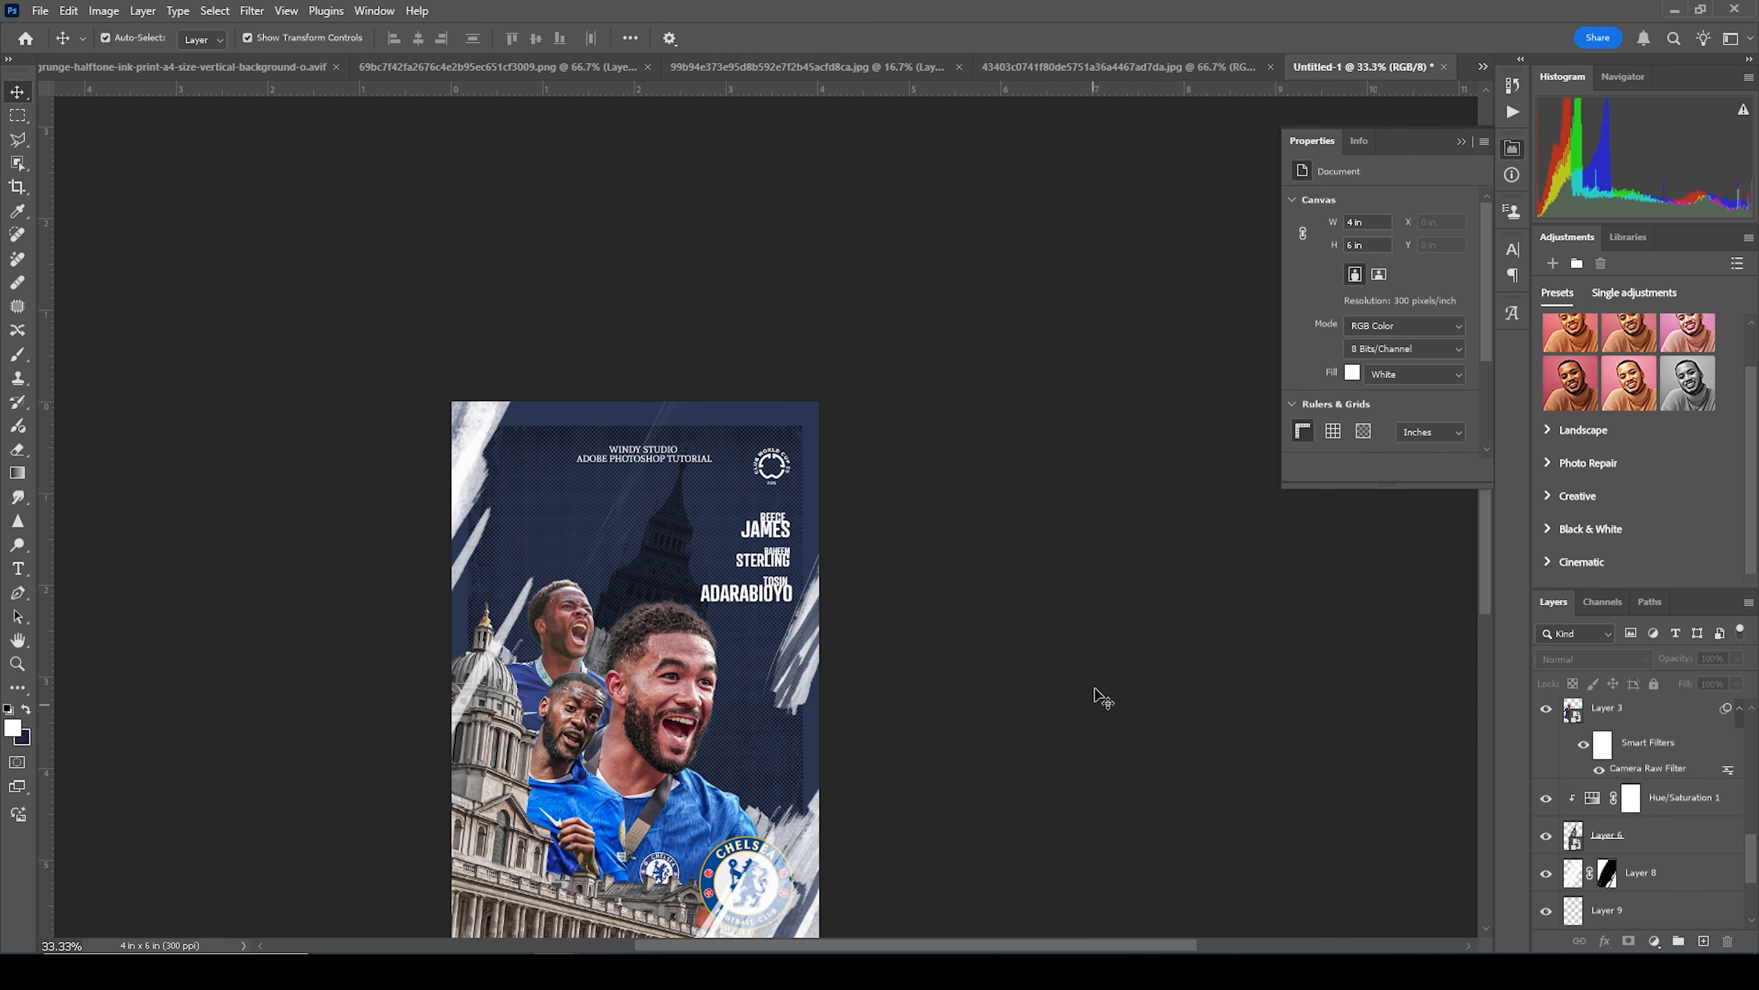
pyautogui.scroll(-3, 1067, 673)
pyautogui.scroll(-1, 1070, 682)
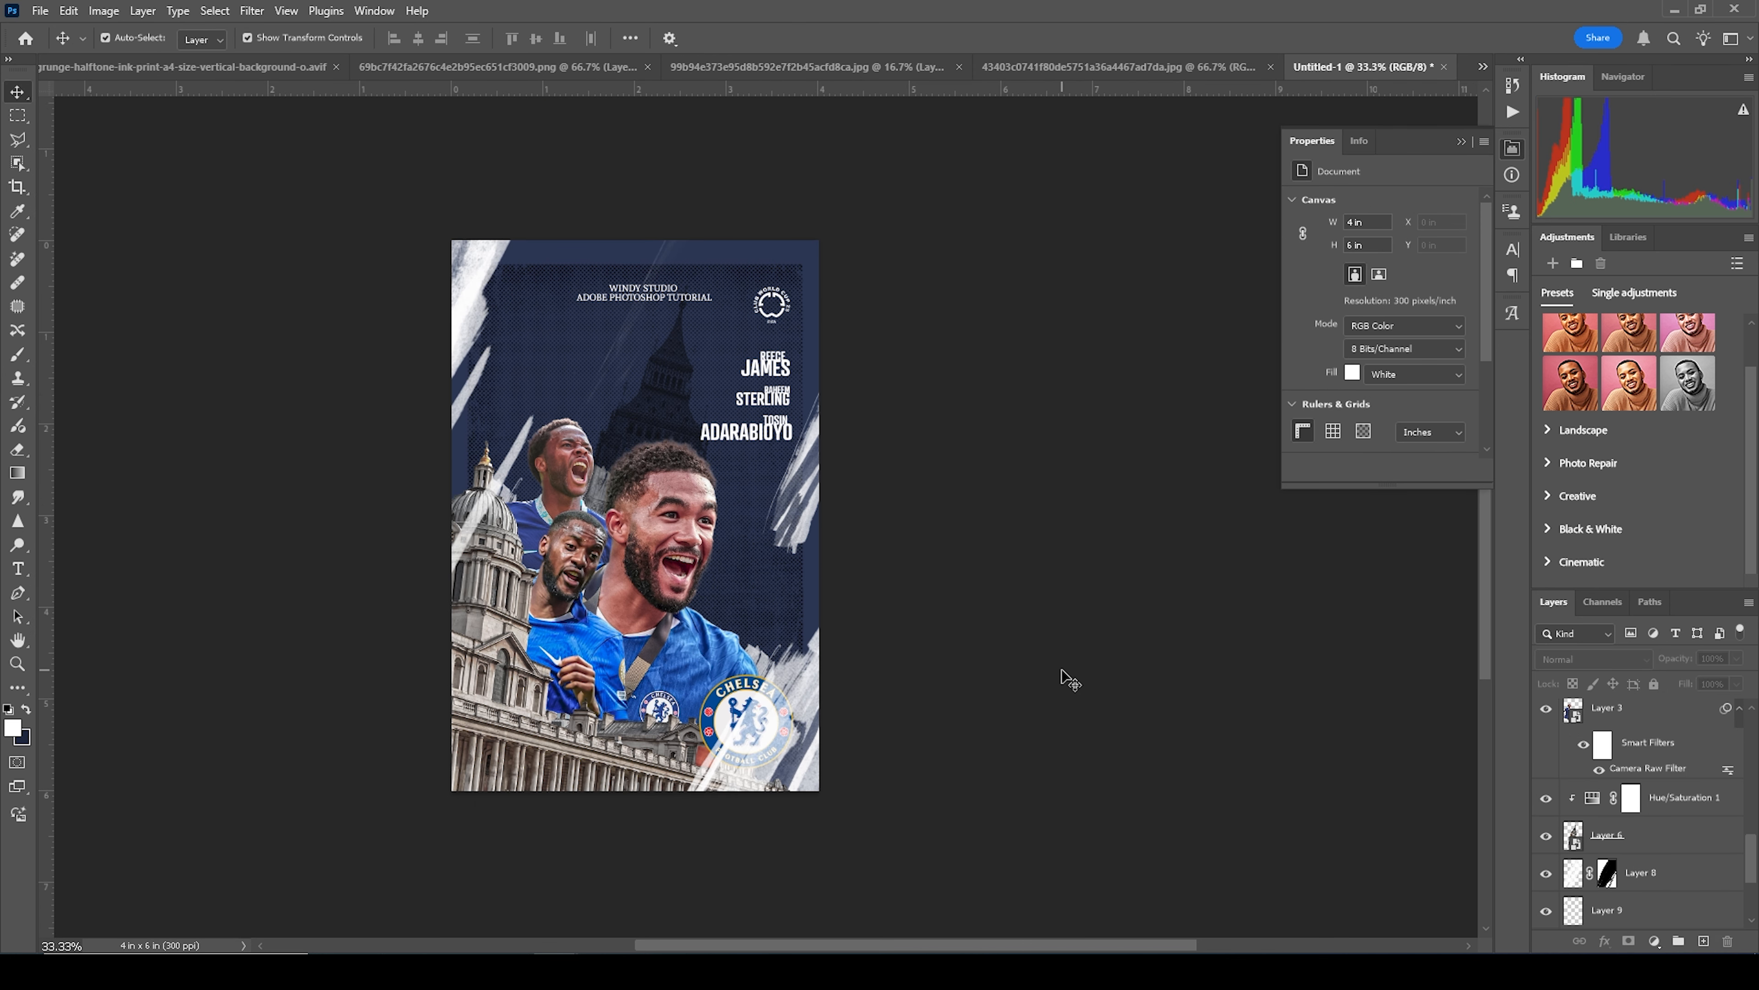
pyautogui.scroll(2, 1067, 676)
pyautogui.scroll(10, 1656, 771)
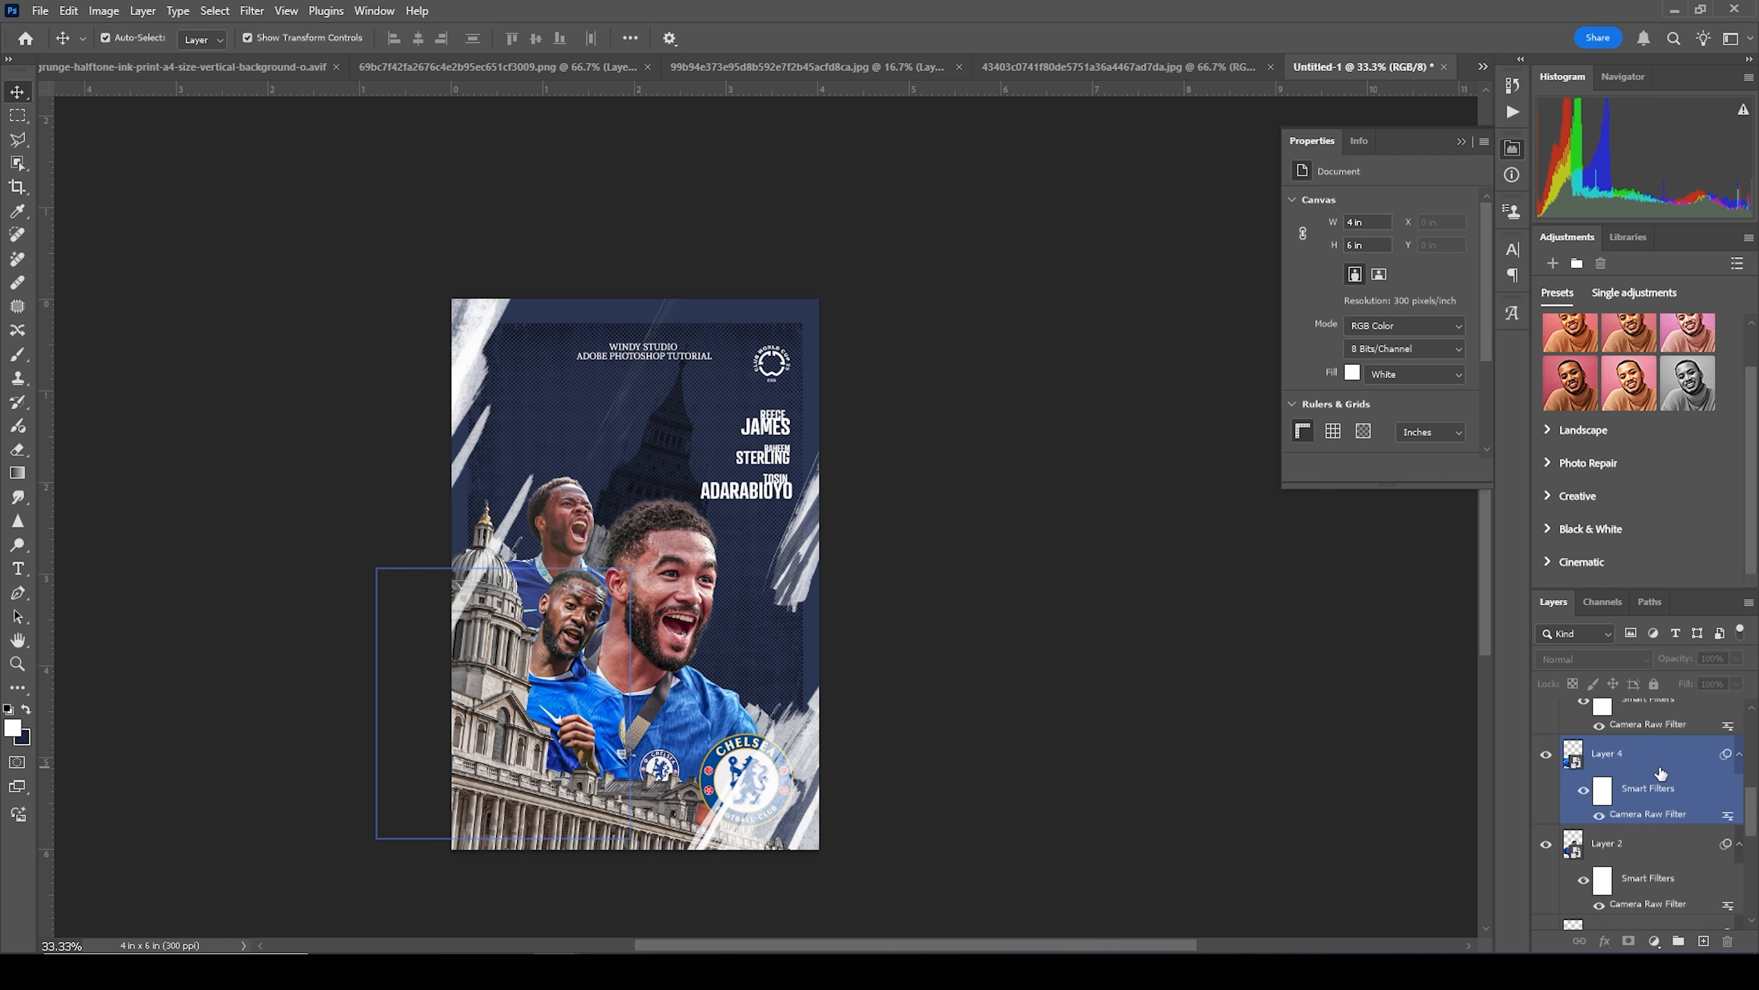
# Step: Add a Color Lookup adjustment above Layer 10 and load the 3D LUT file "windy Creamy Lut pack (1).cube"
pyautogui.click(1656, 717)
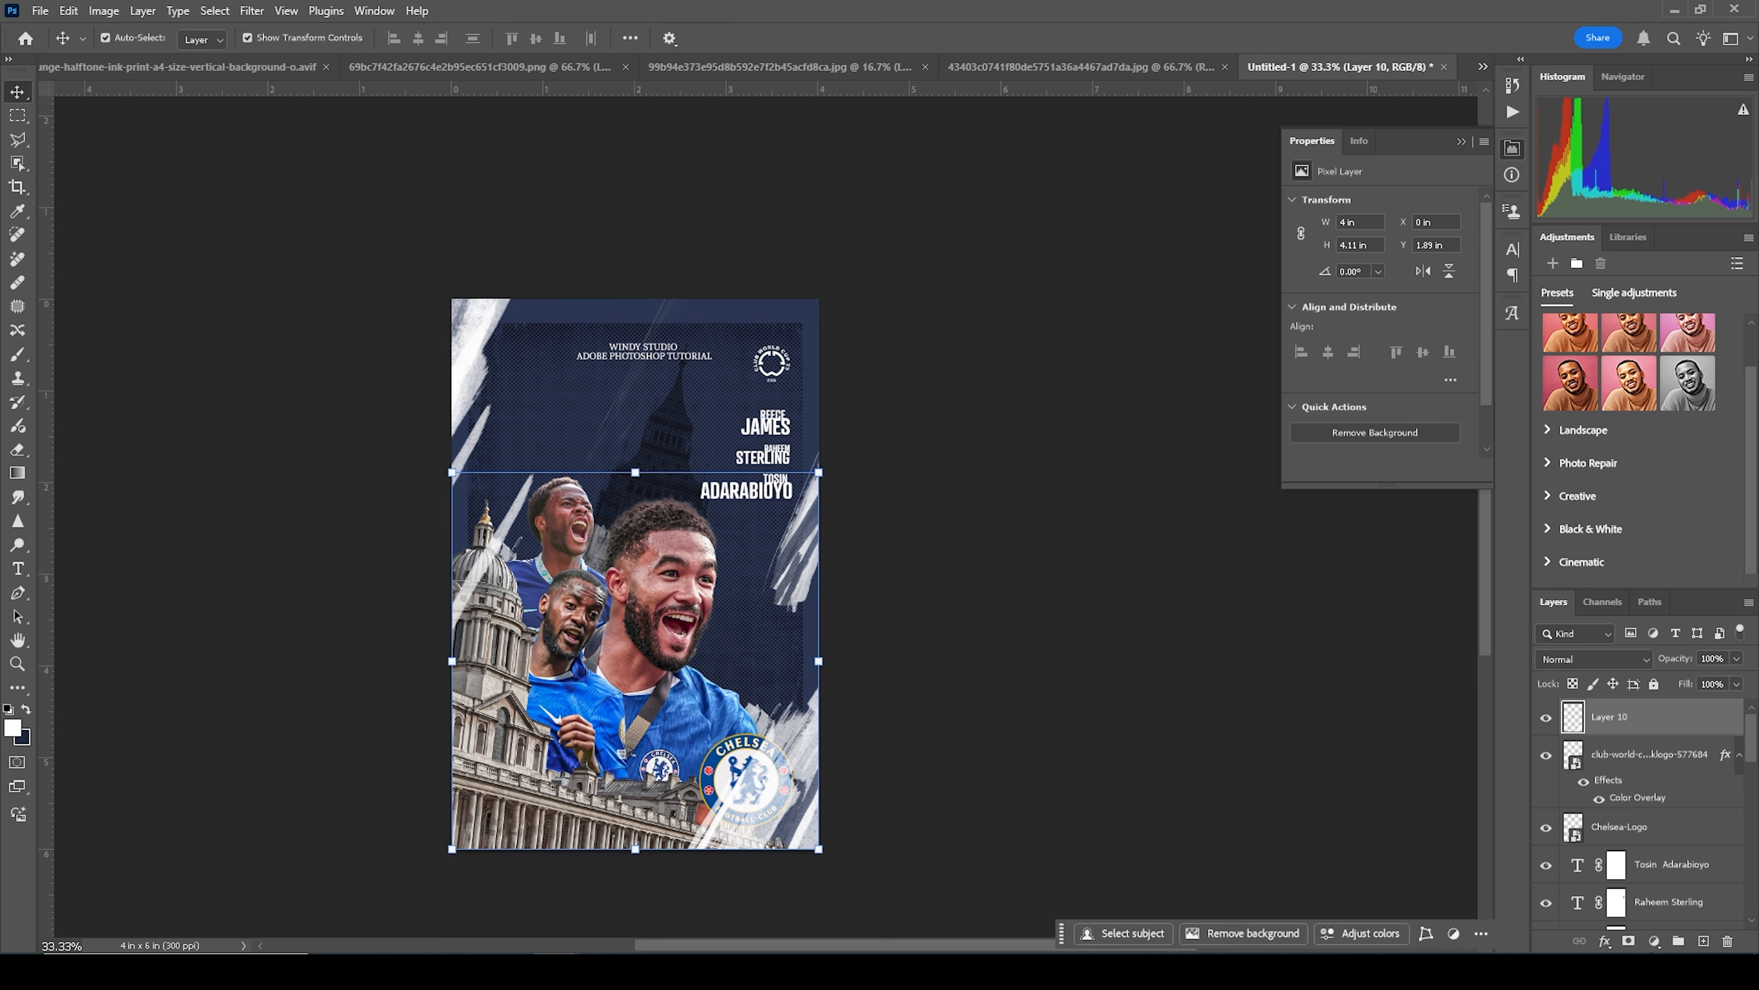
pyautogui.click(1654, 941)
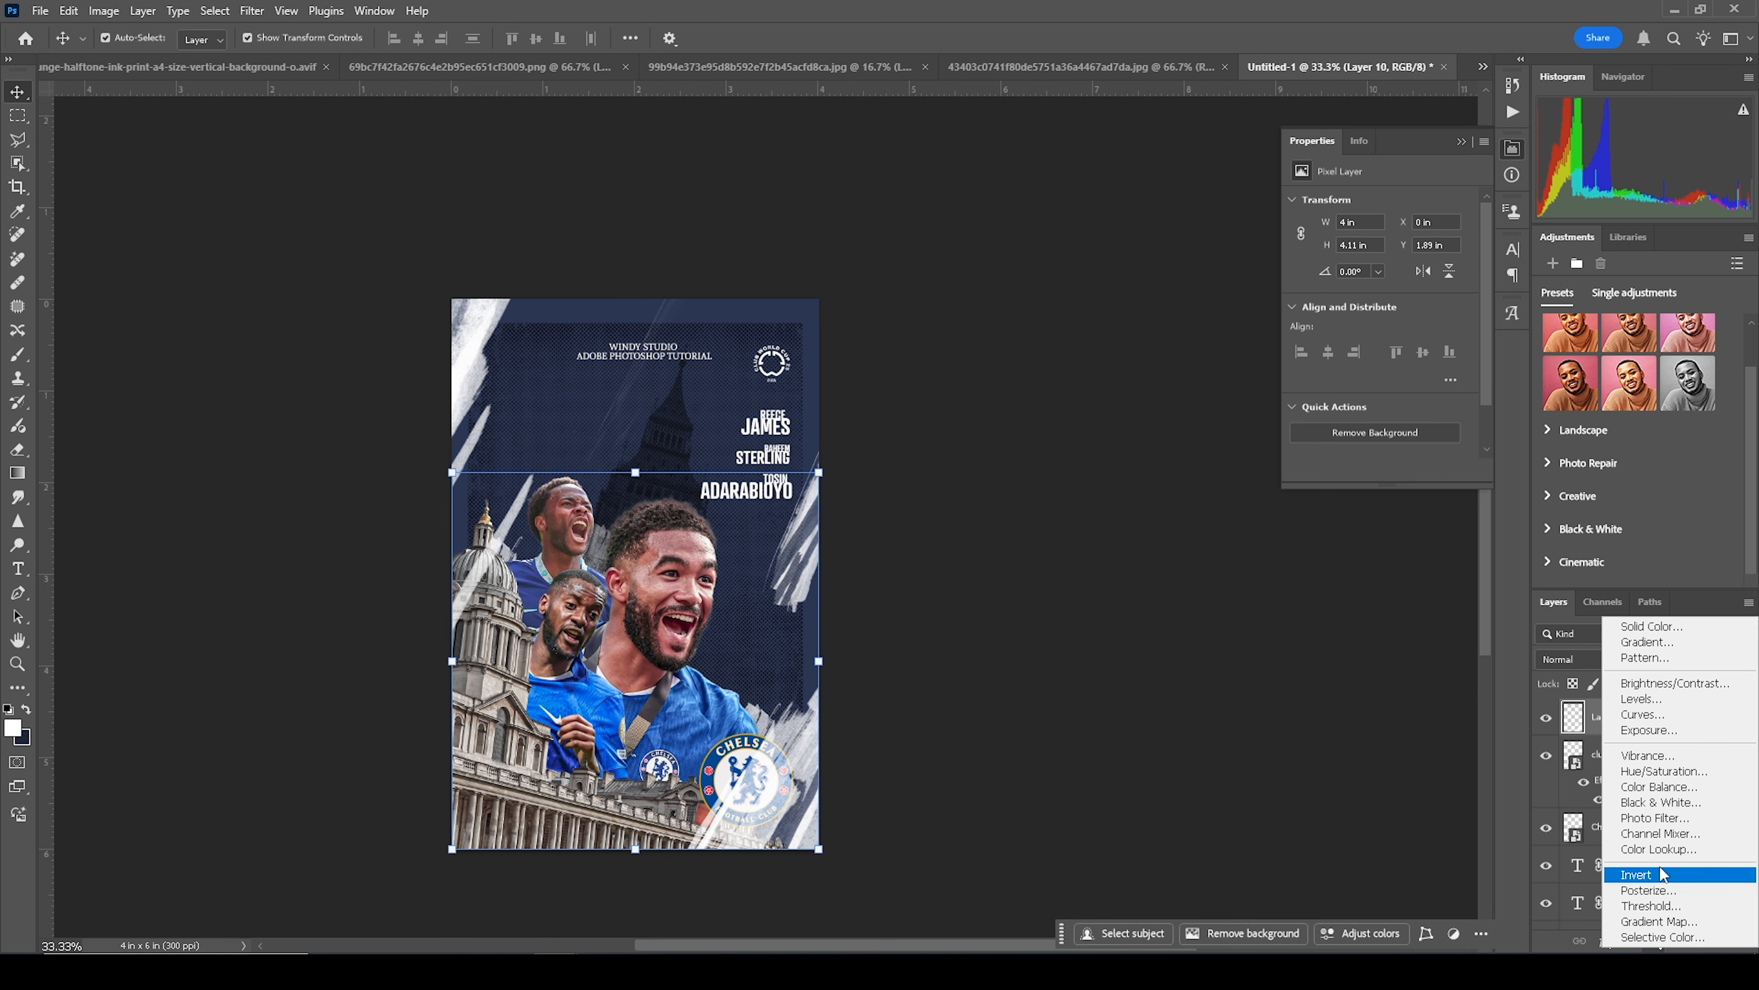
pyautogui.click(1659, 849)
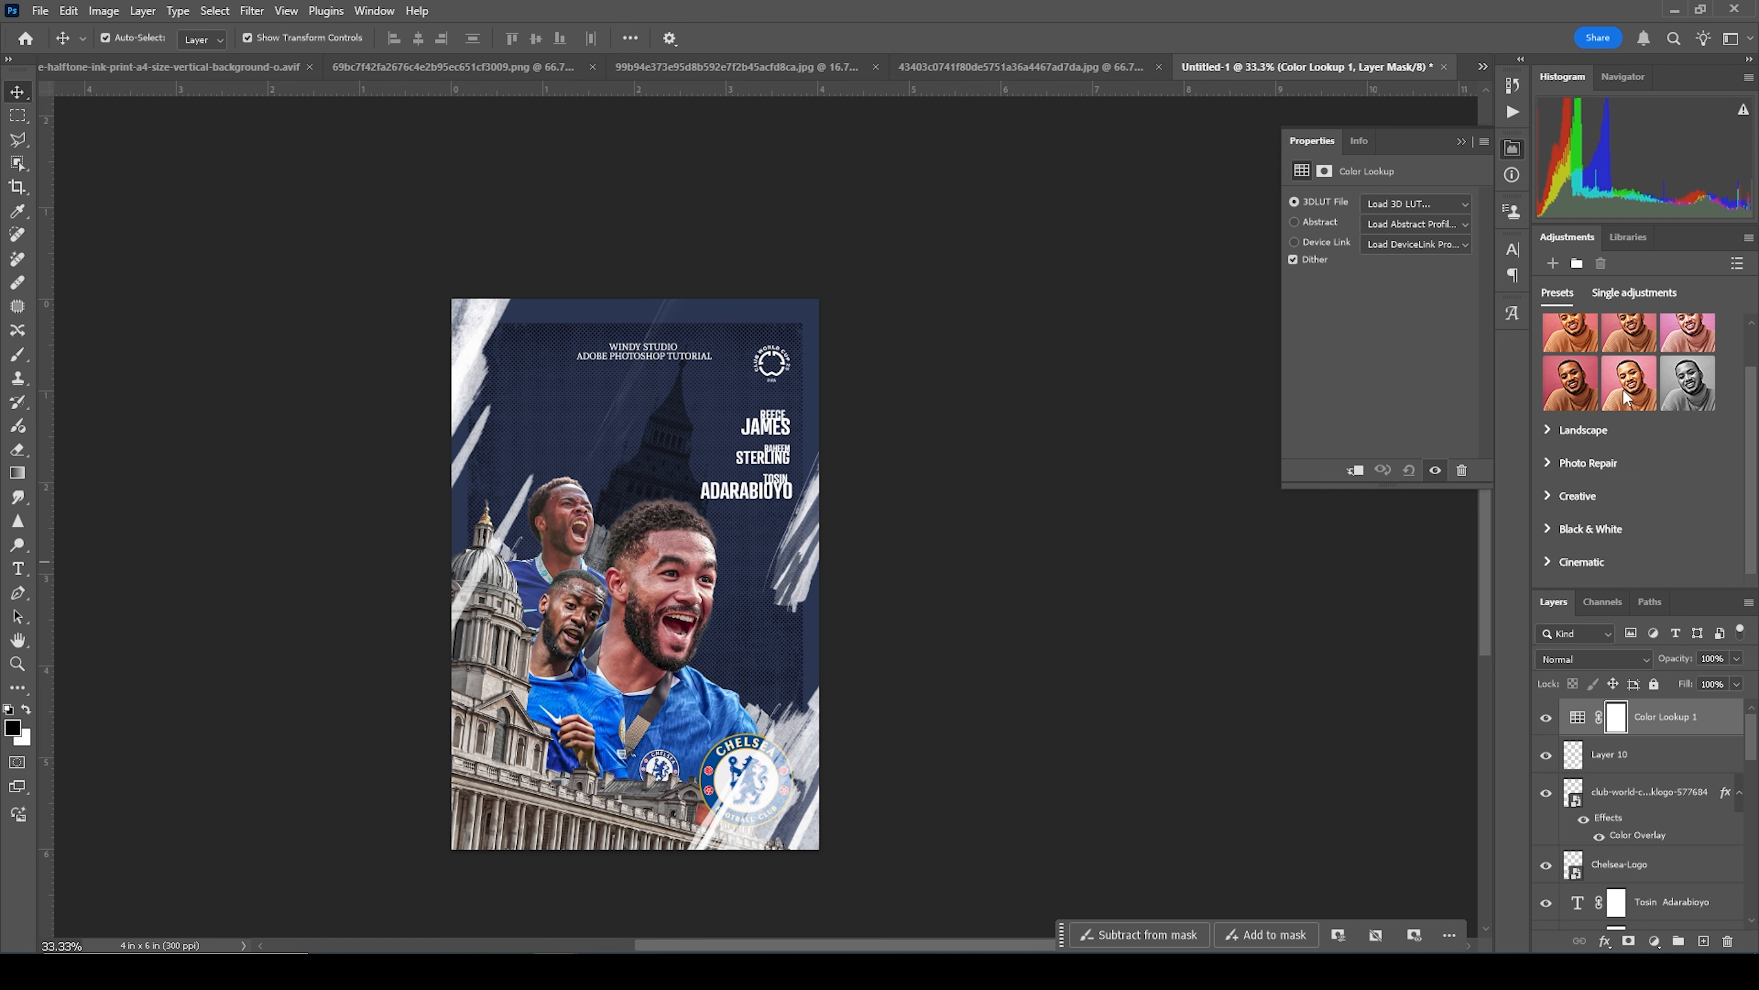
pyautogui.click(1435, 207)
pyautogui.click(1435, 207)
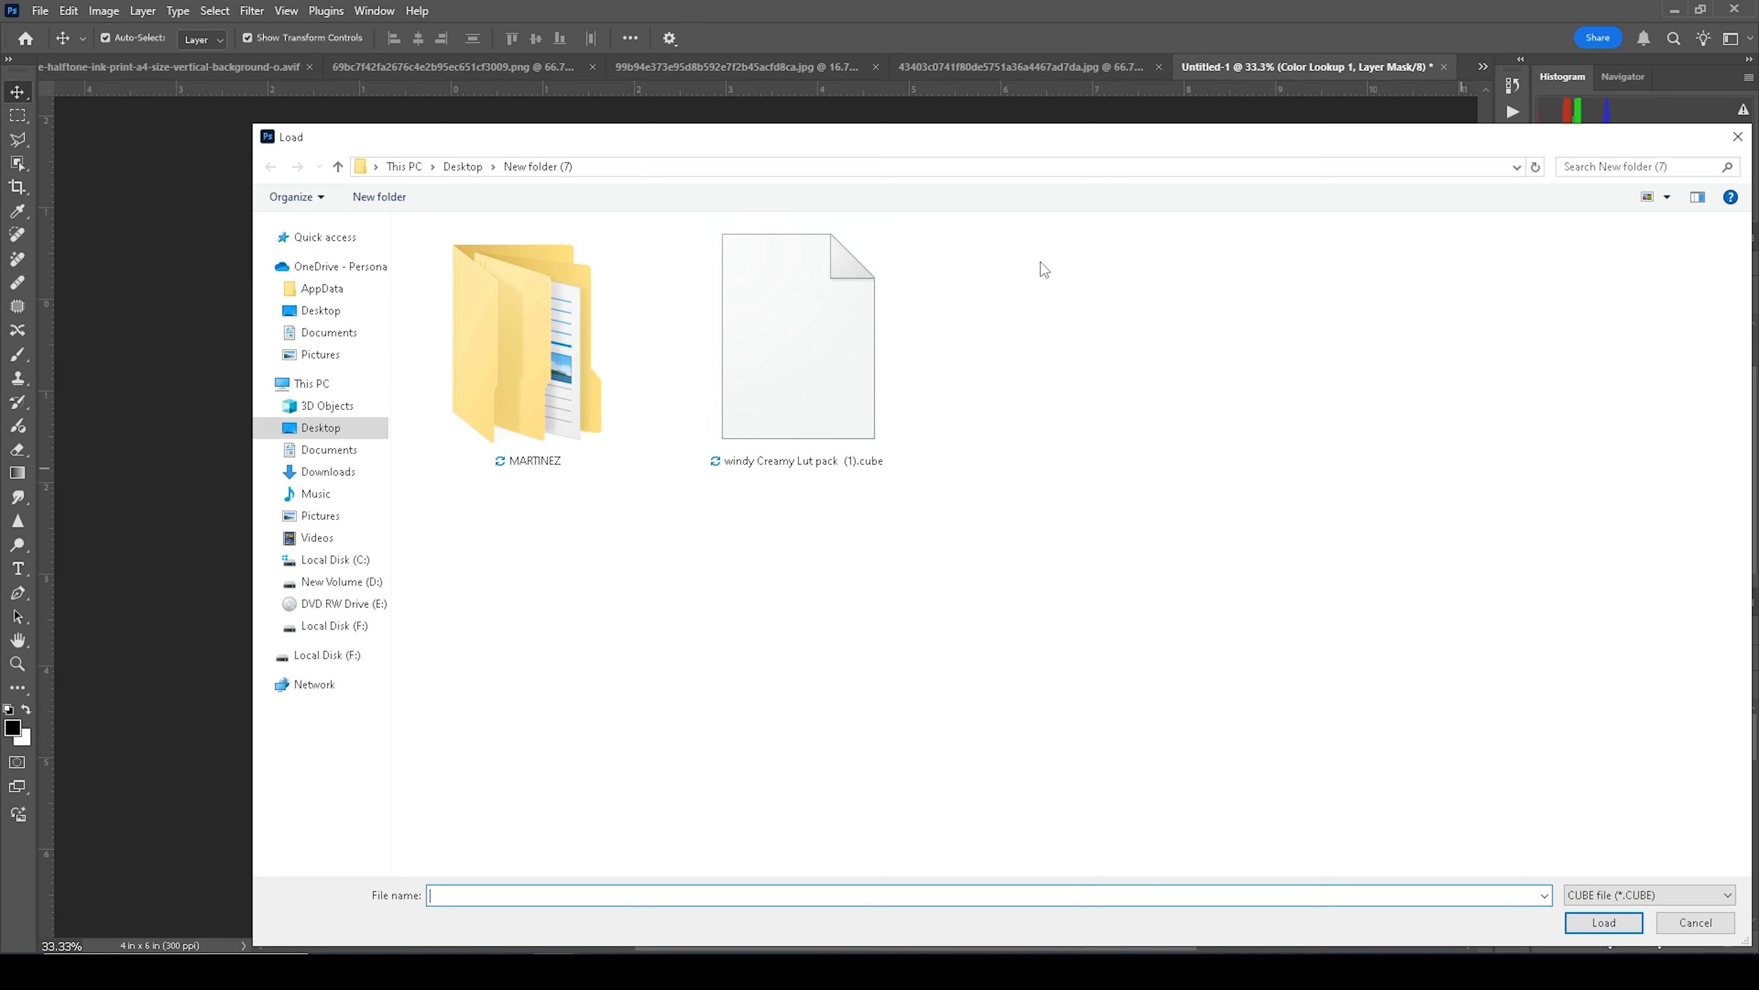
pyautogui.click(827, 380)
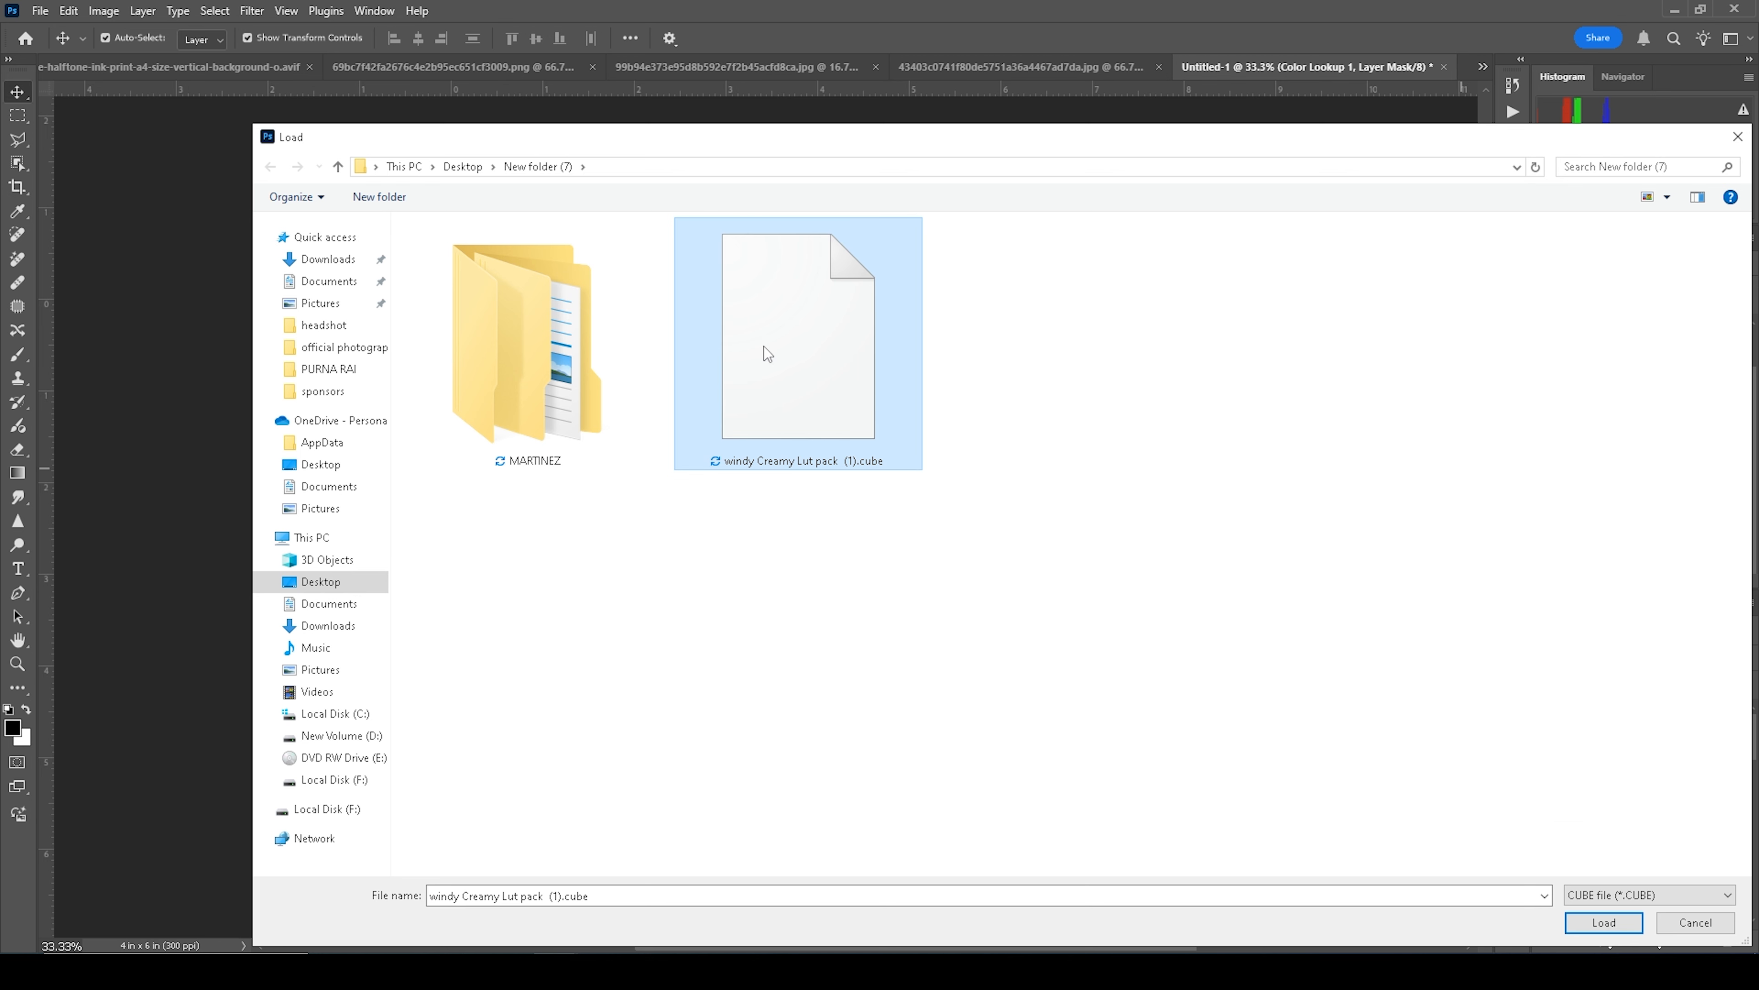
pyautogui.click(1623, 934)
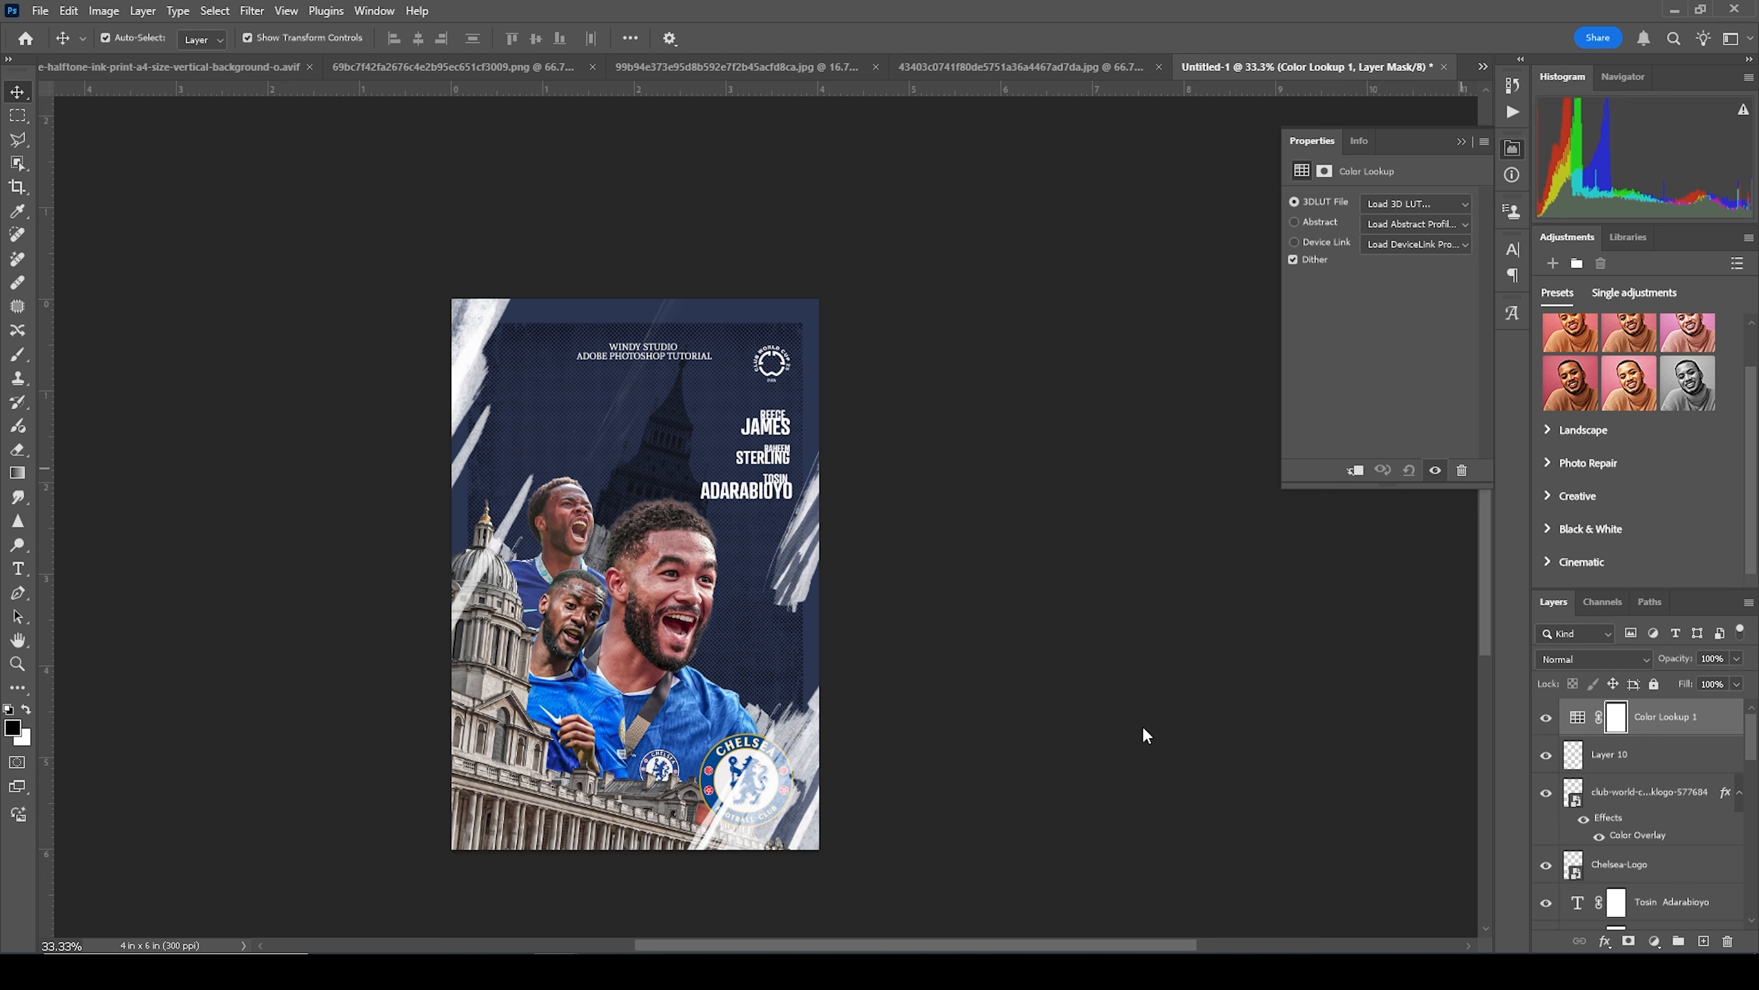
pyautogui.click(1576, 723)
pyautogui.click(1737, 659)
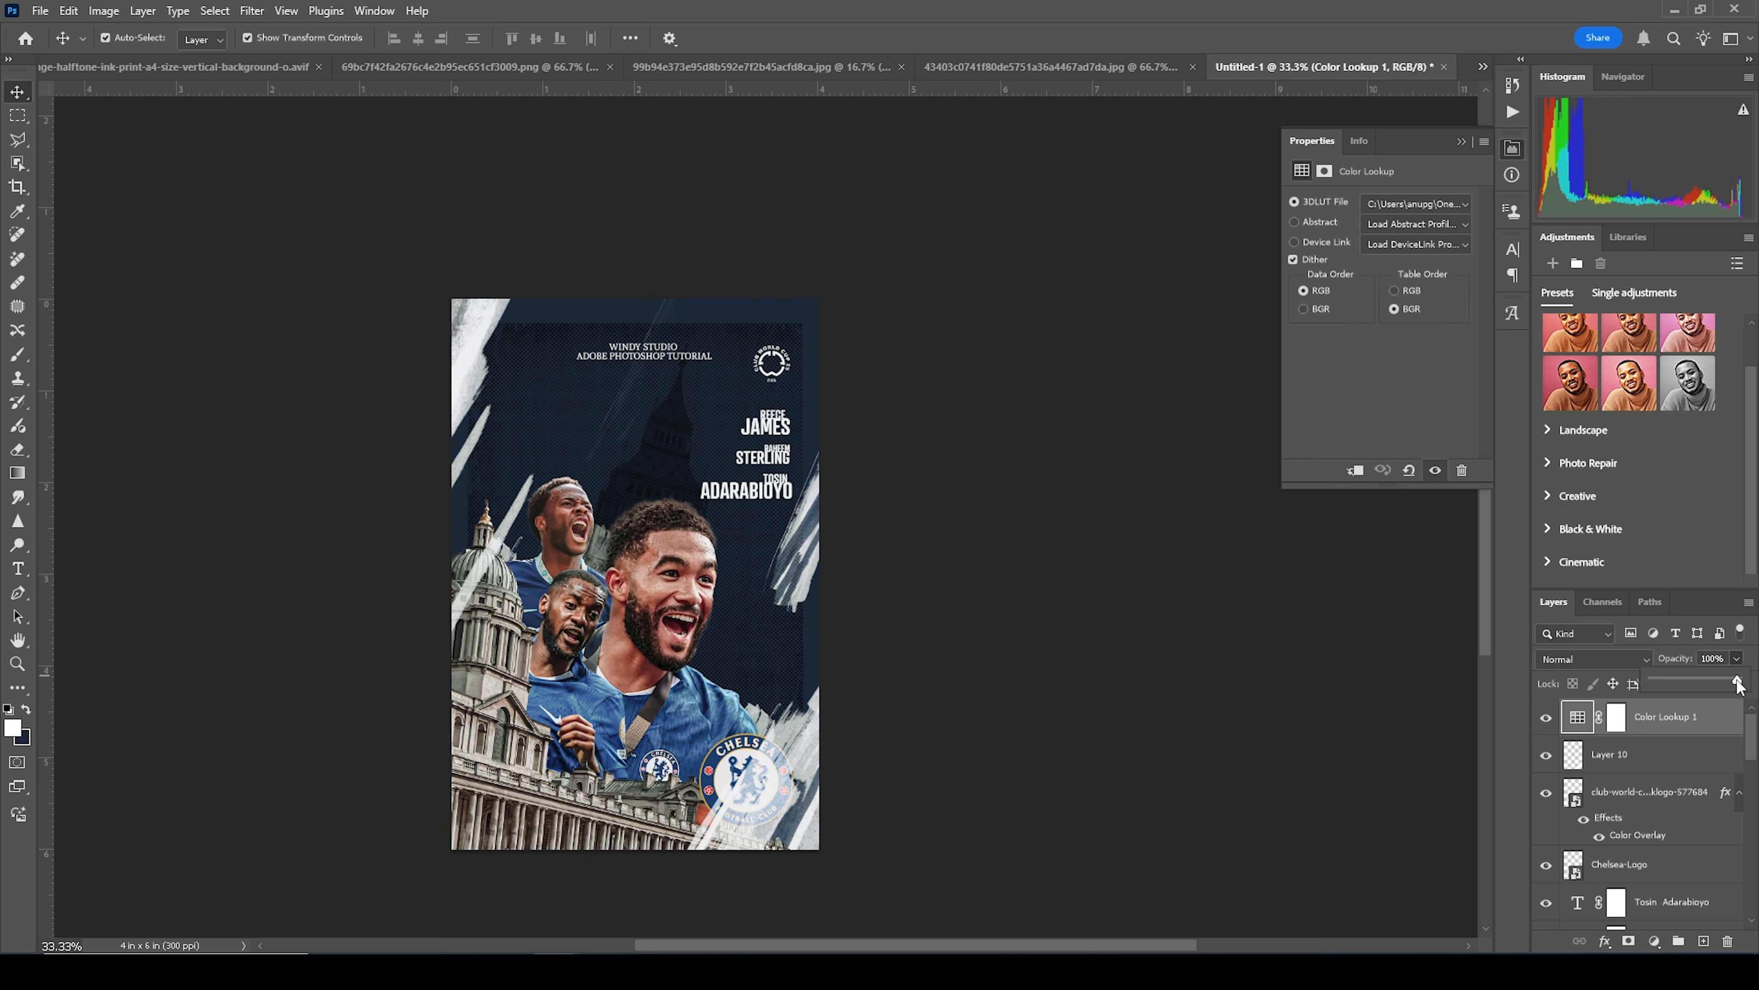
pyautogui.click(1580, 723)
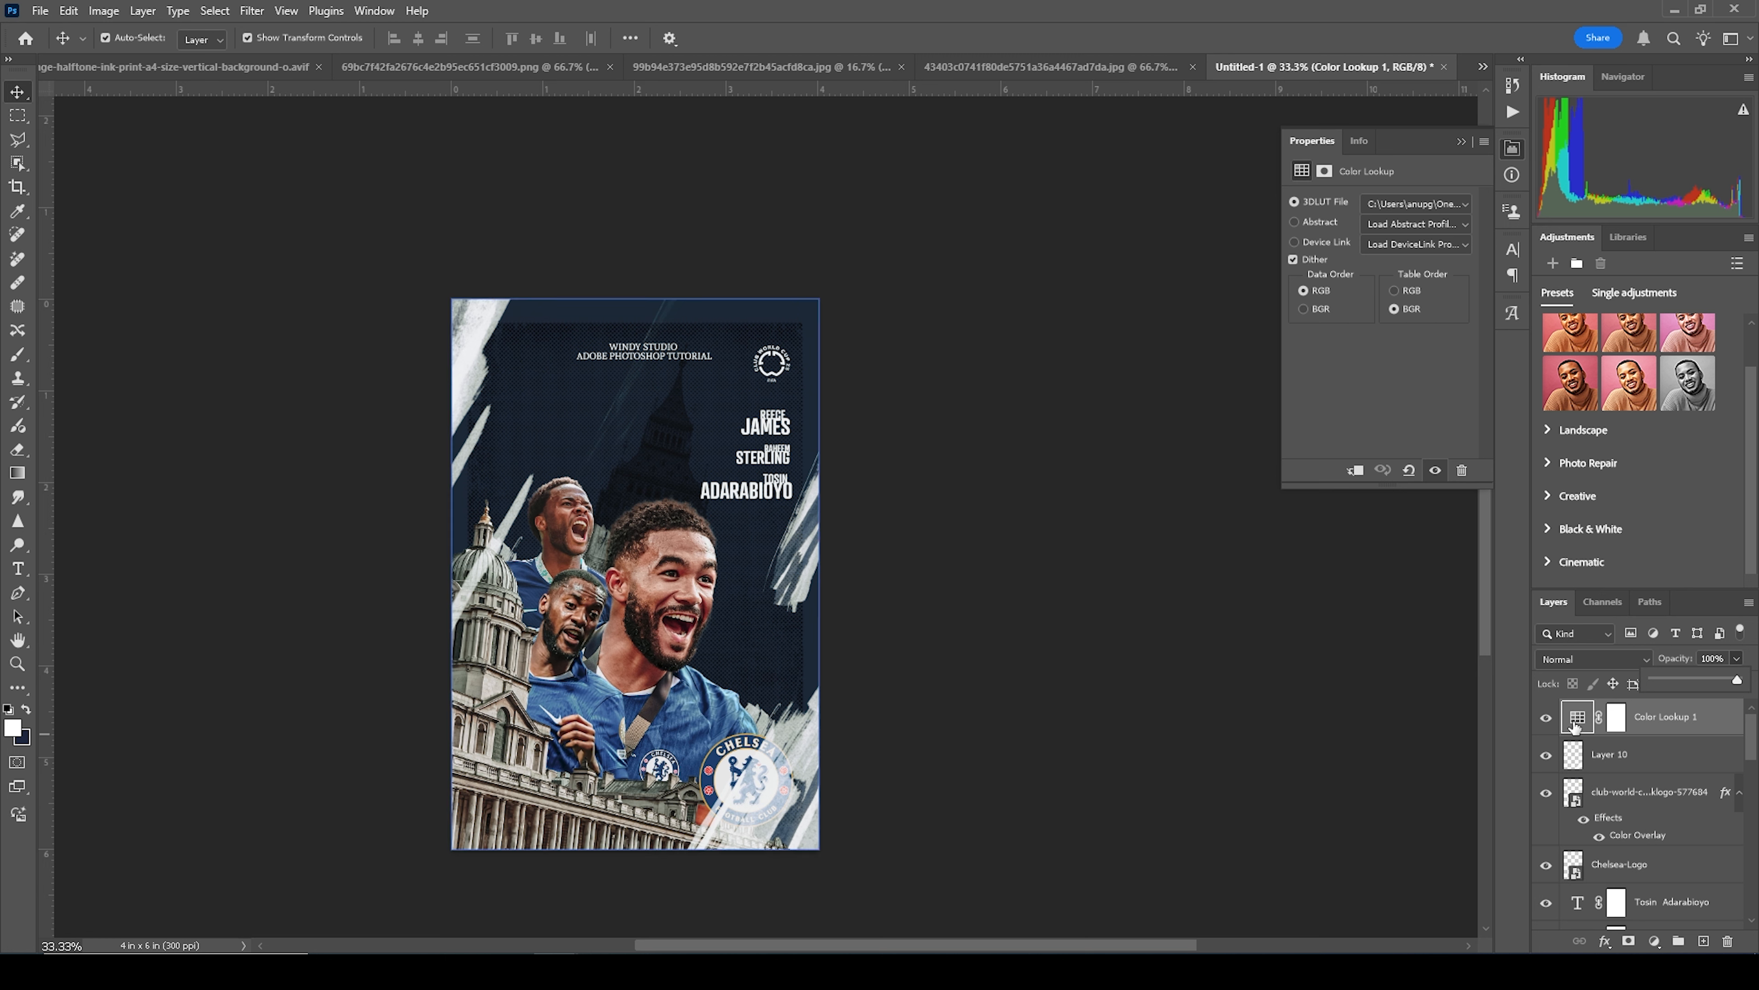
# Step: Add a Color Balance adjustment above the Color Lookup with midtones set to Magenta–Green -10 and Yellow–Blue +49
pyautogui.click(1656, 941)
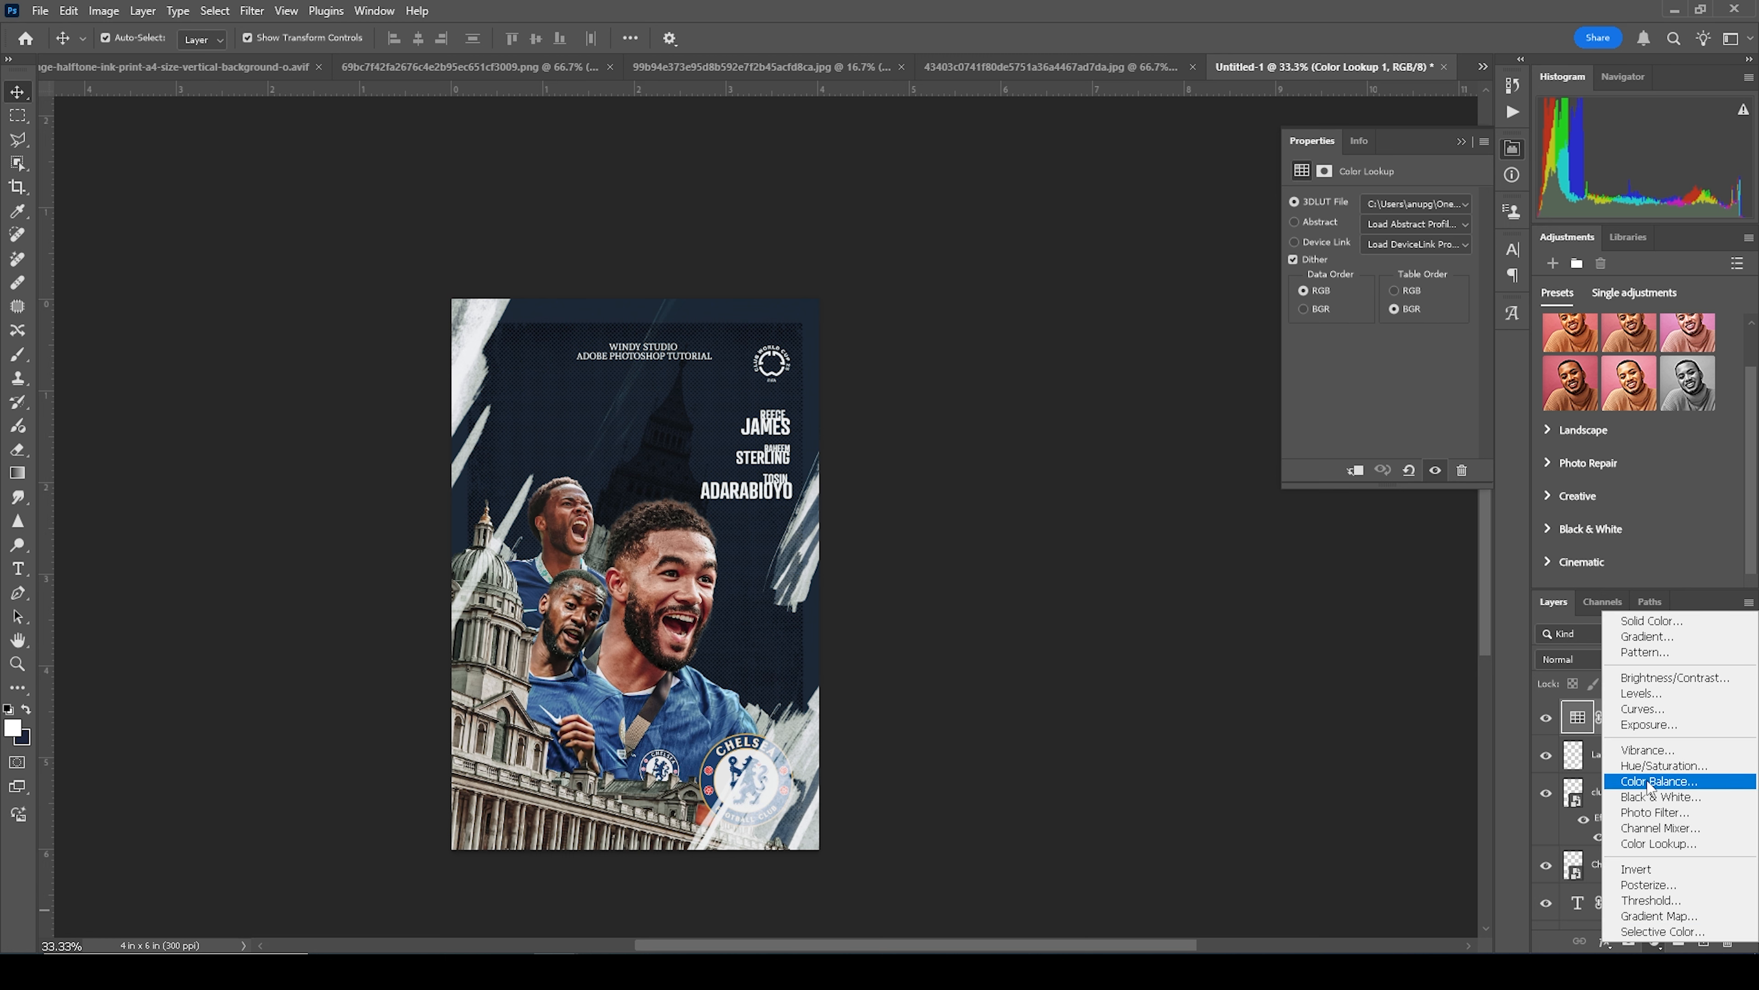
pyautogui.click(1663, 786)
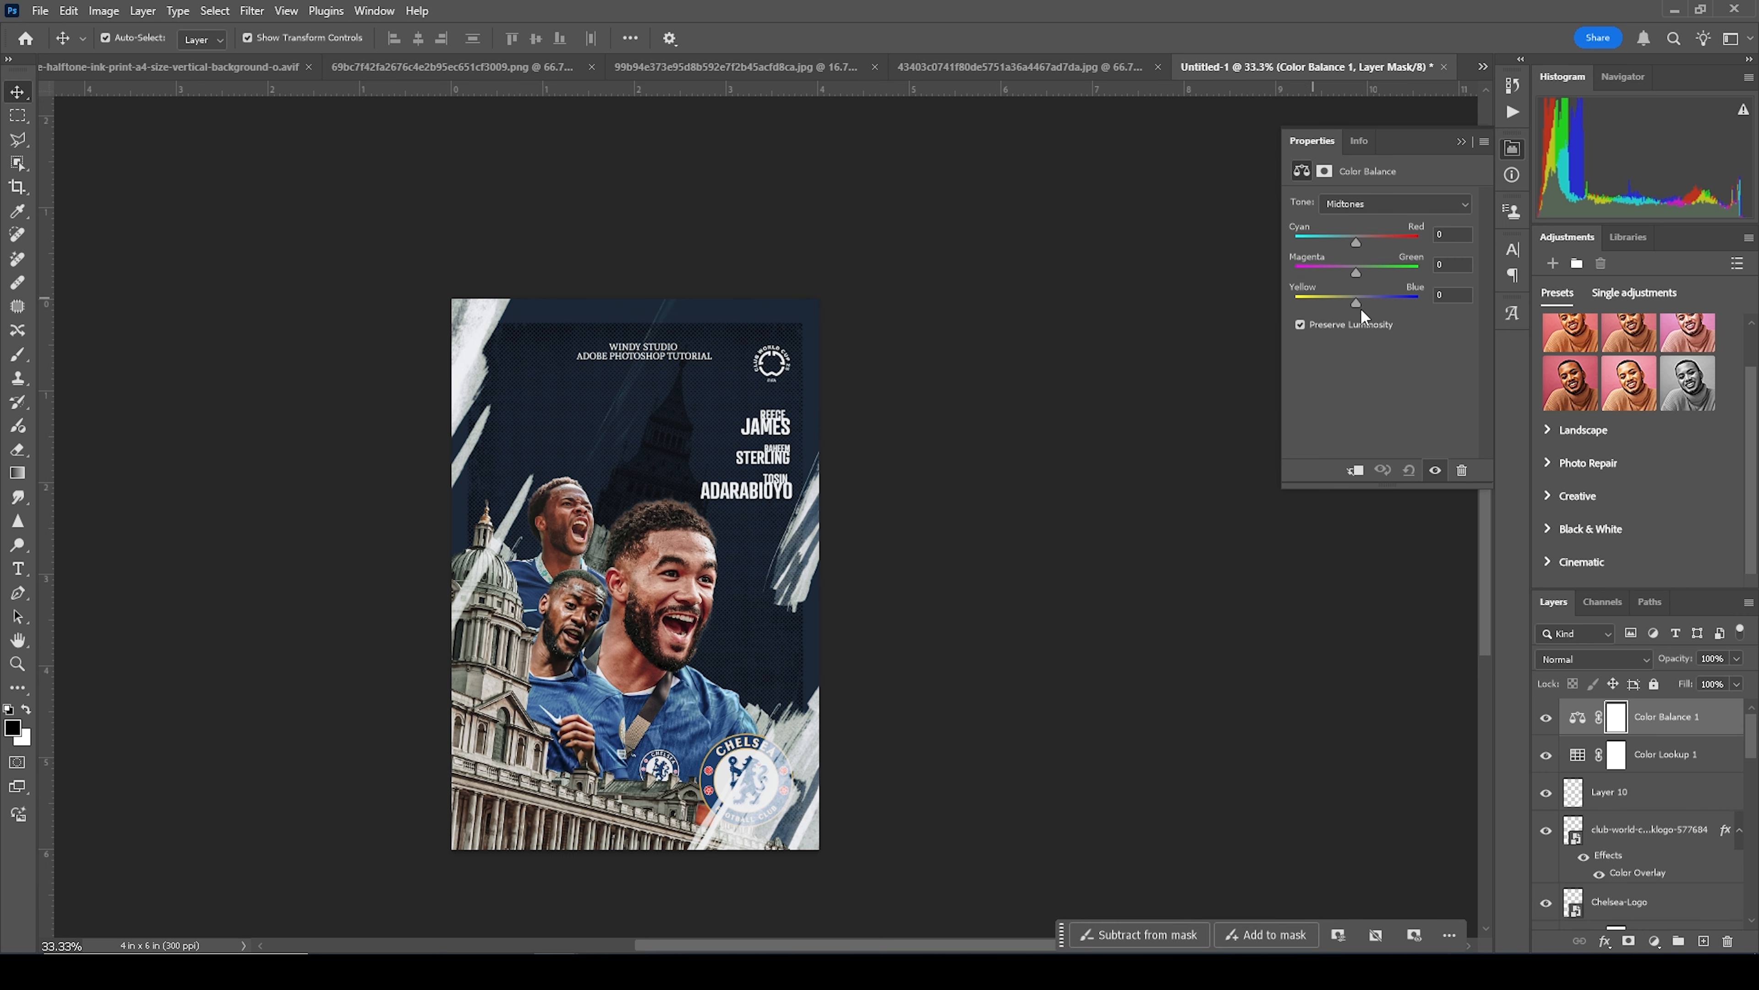
pyautogui.moveTo(1361, 303)
pyautogui.mouseDown()
pyautogui.moveTo(1386, 303)
pyautogui.moveTo(1351, 275)
pyautogui.mouseUp()
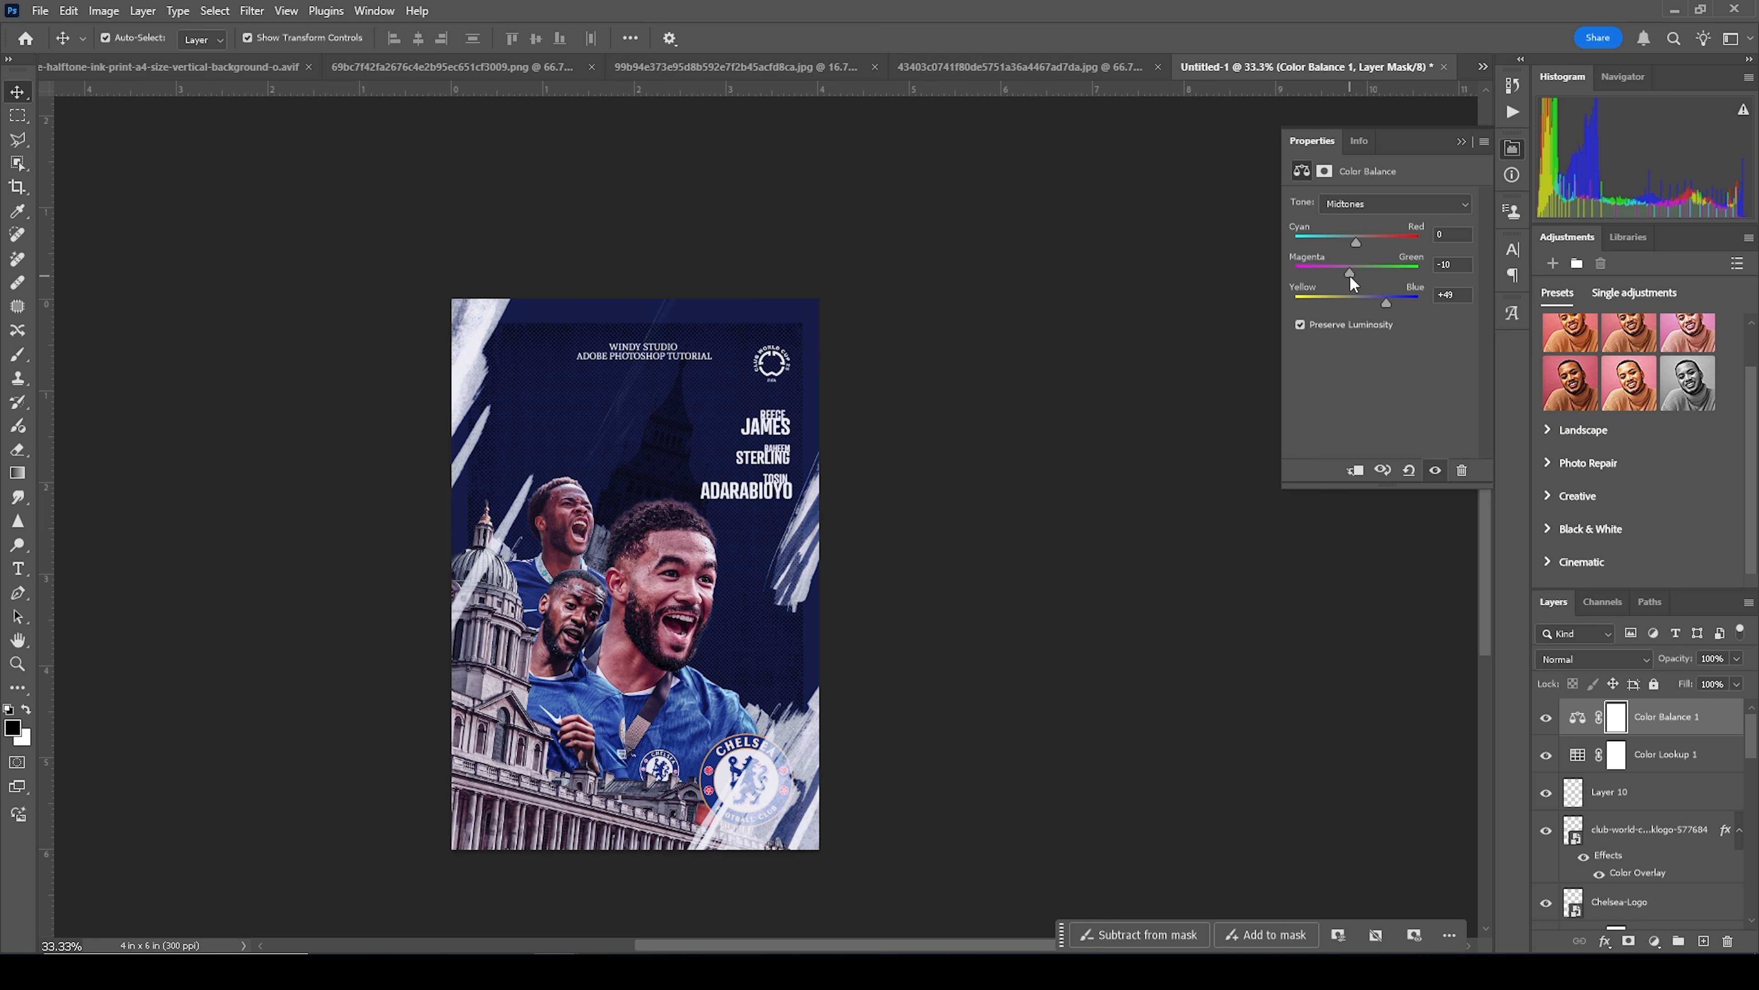
pyautogui.click(1578, 717)
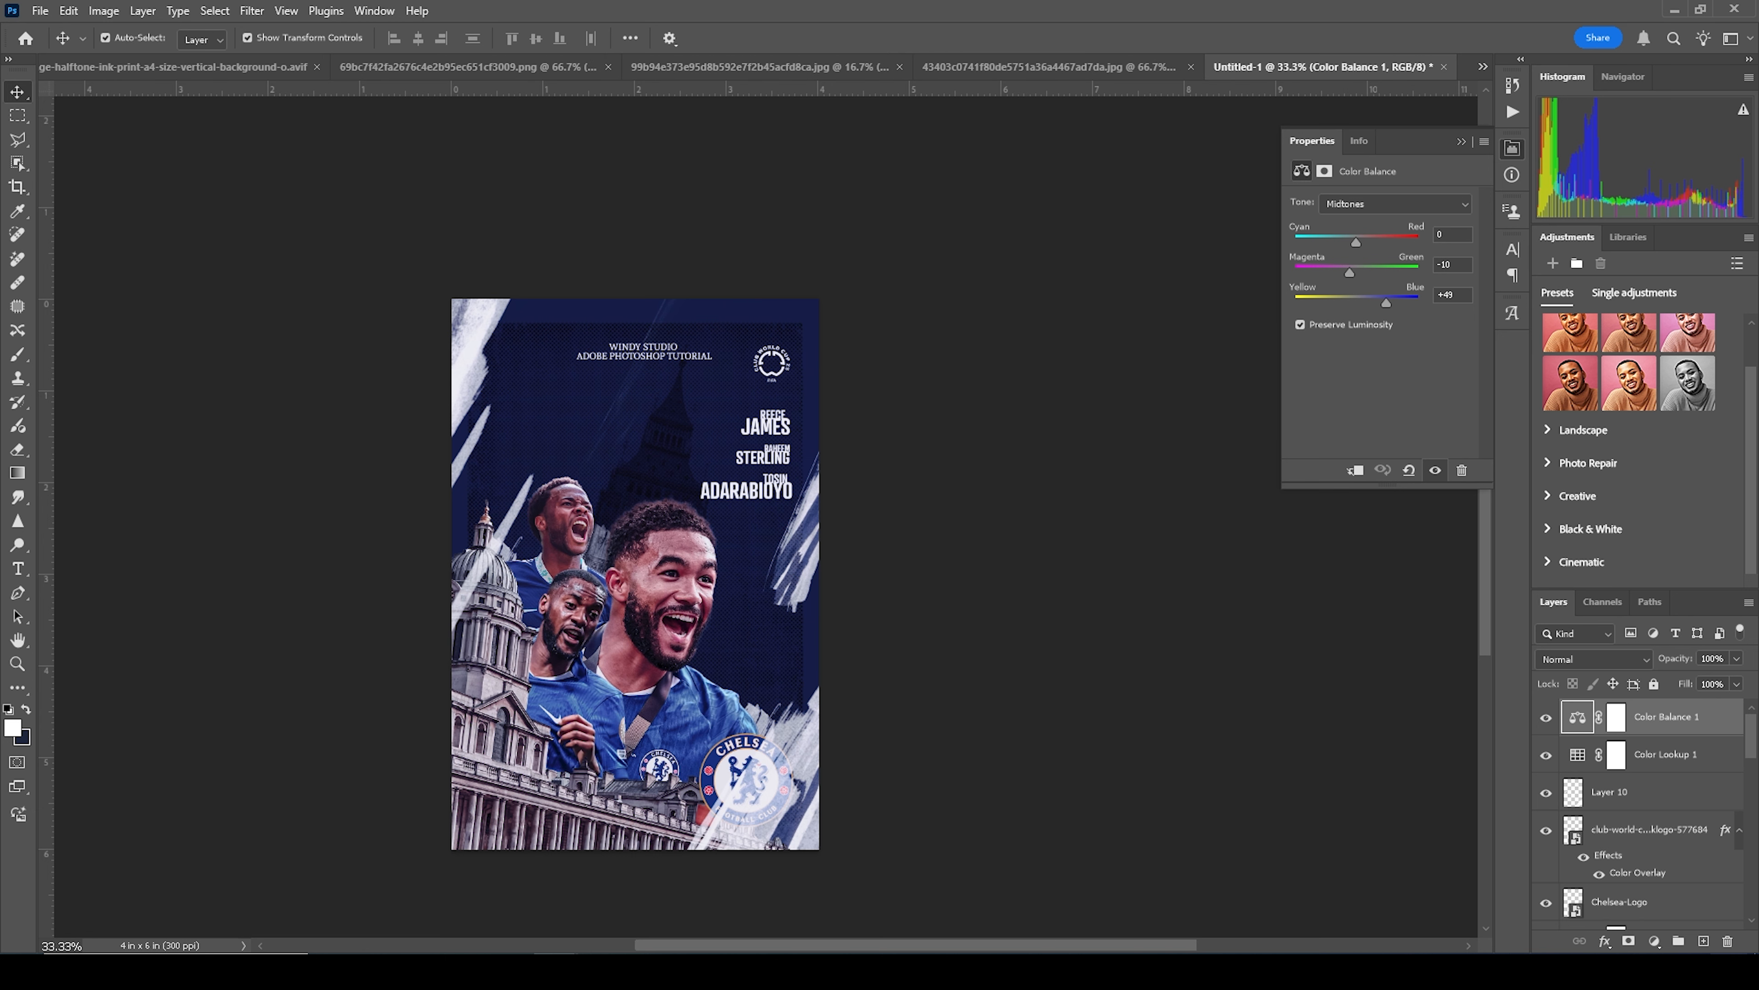
# Step: Add a Curves adjustment on top and brighten the highlights with an RGB point at input 202, output 214
pyautogui.click(1655, 941)
pyautogui.click(1643, 707)
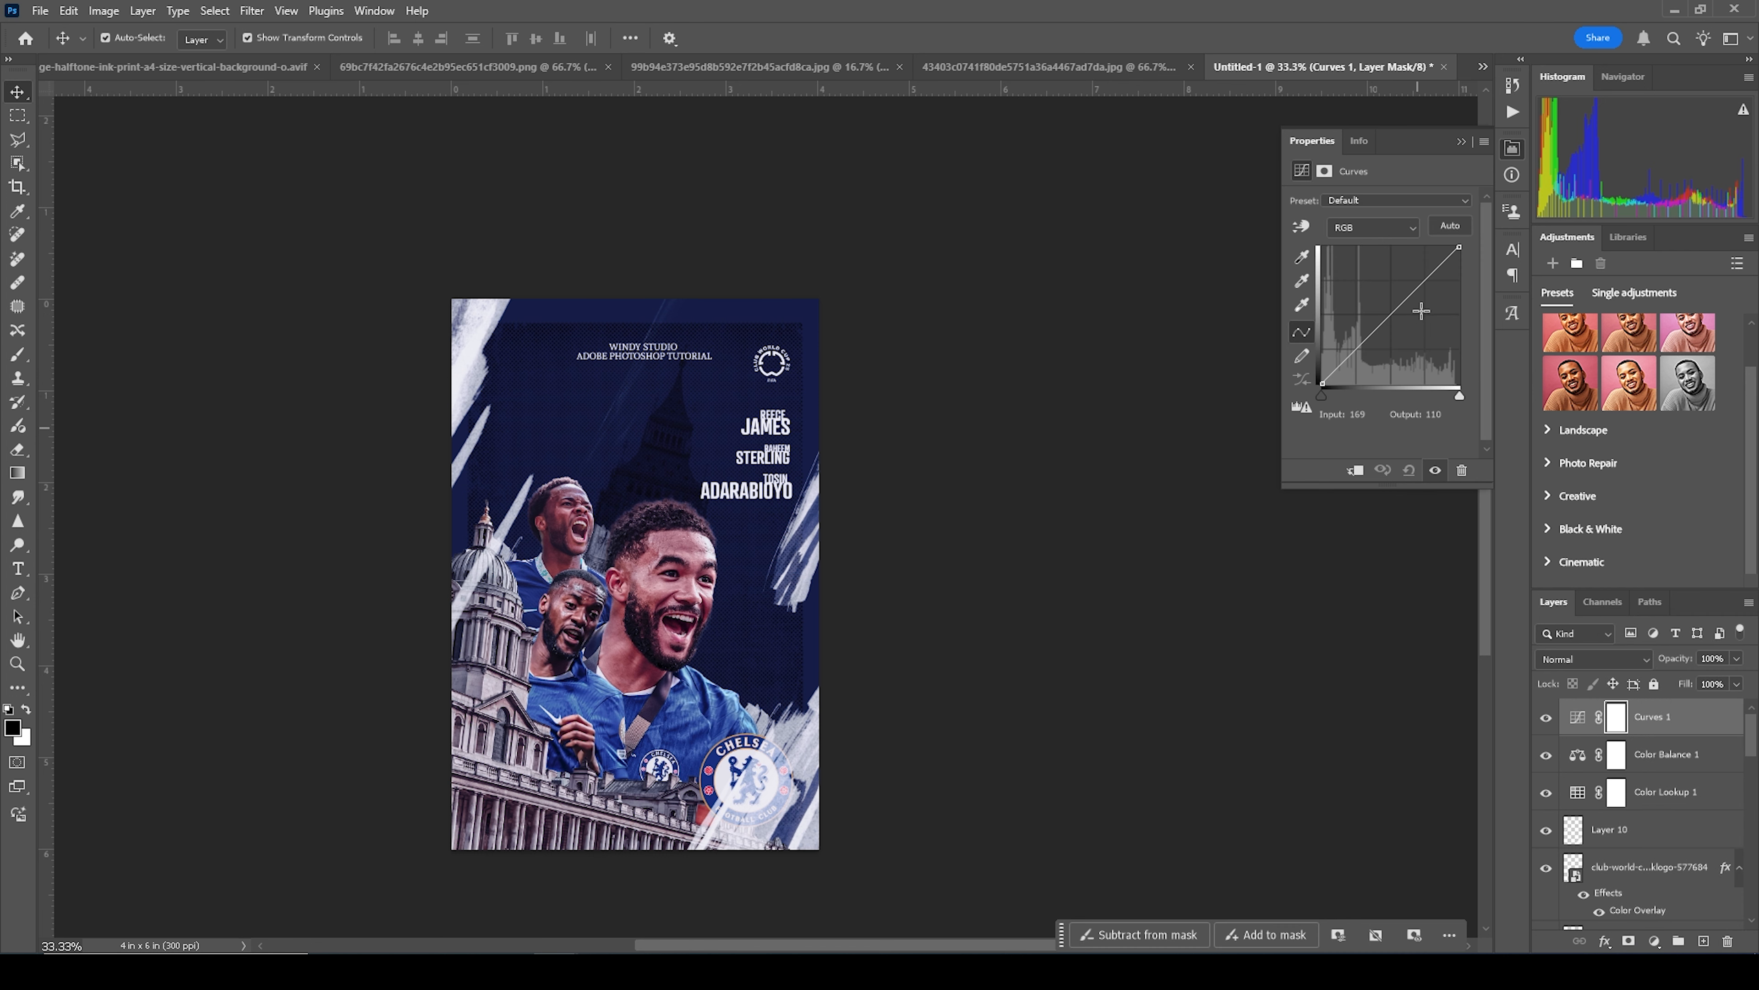
pyautogui.click(1433, 270)
pyautogui.moveTo(1434, 270); pyautogui.dragTo(1431, 268)
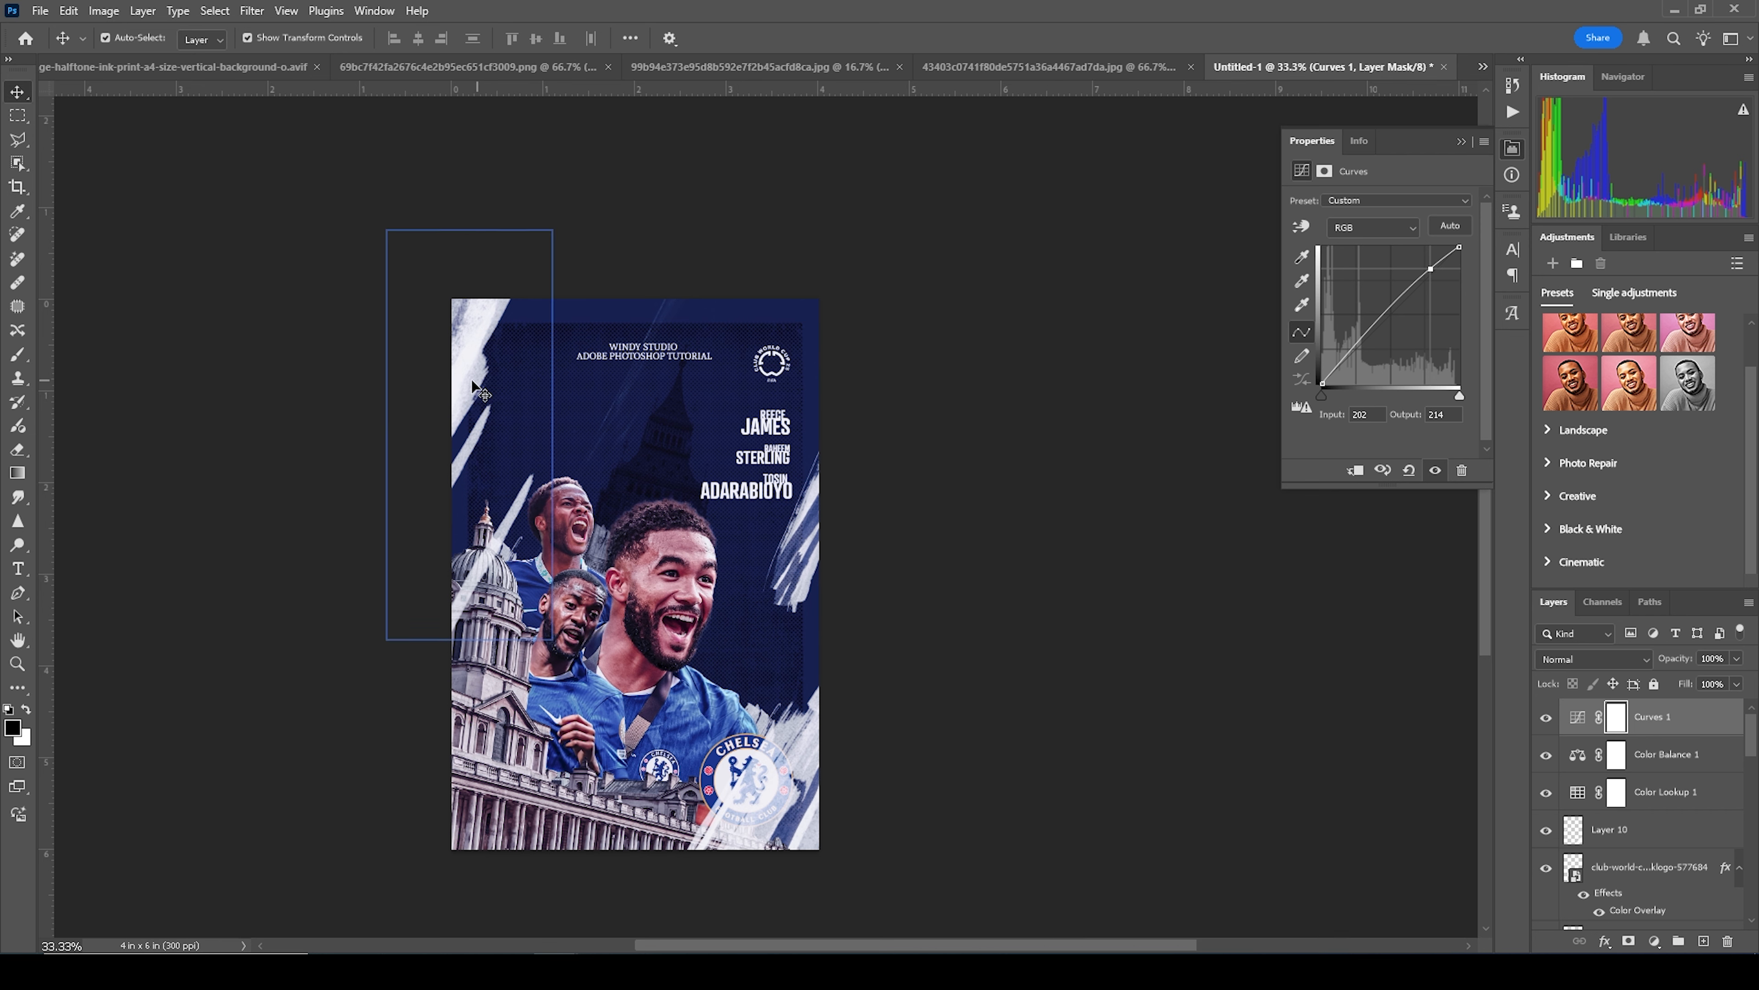
# Step: Apply the Skin Smoothing neural filter to the large front player on Layer 2 with smoothness +27, output to a new layer
pyautogui.click(516, 513)
pyautogui.click(683, 539)
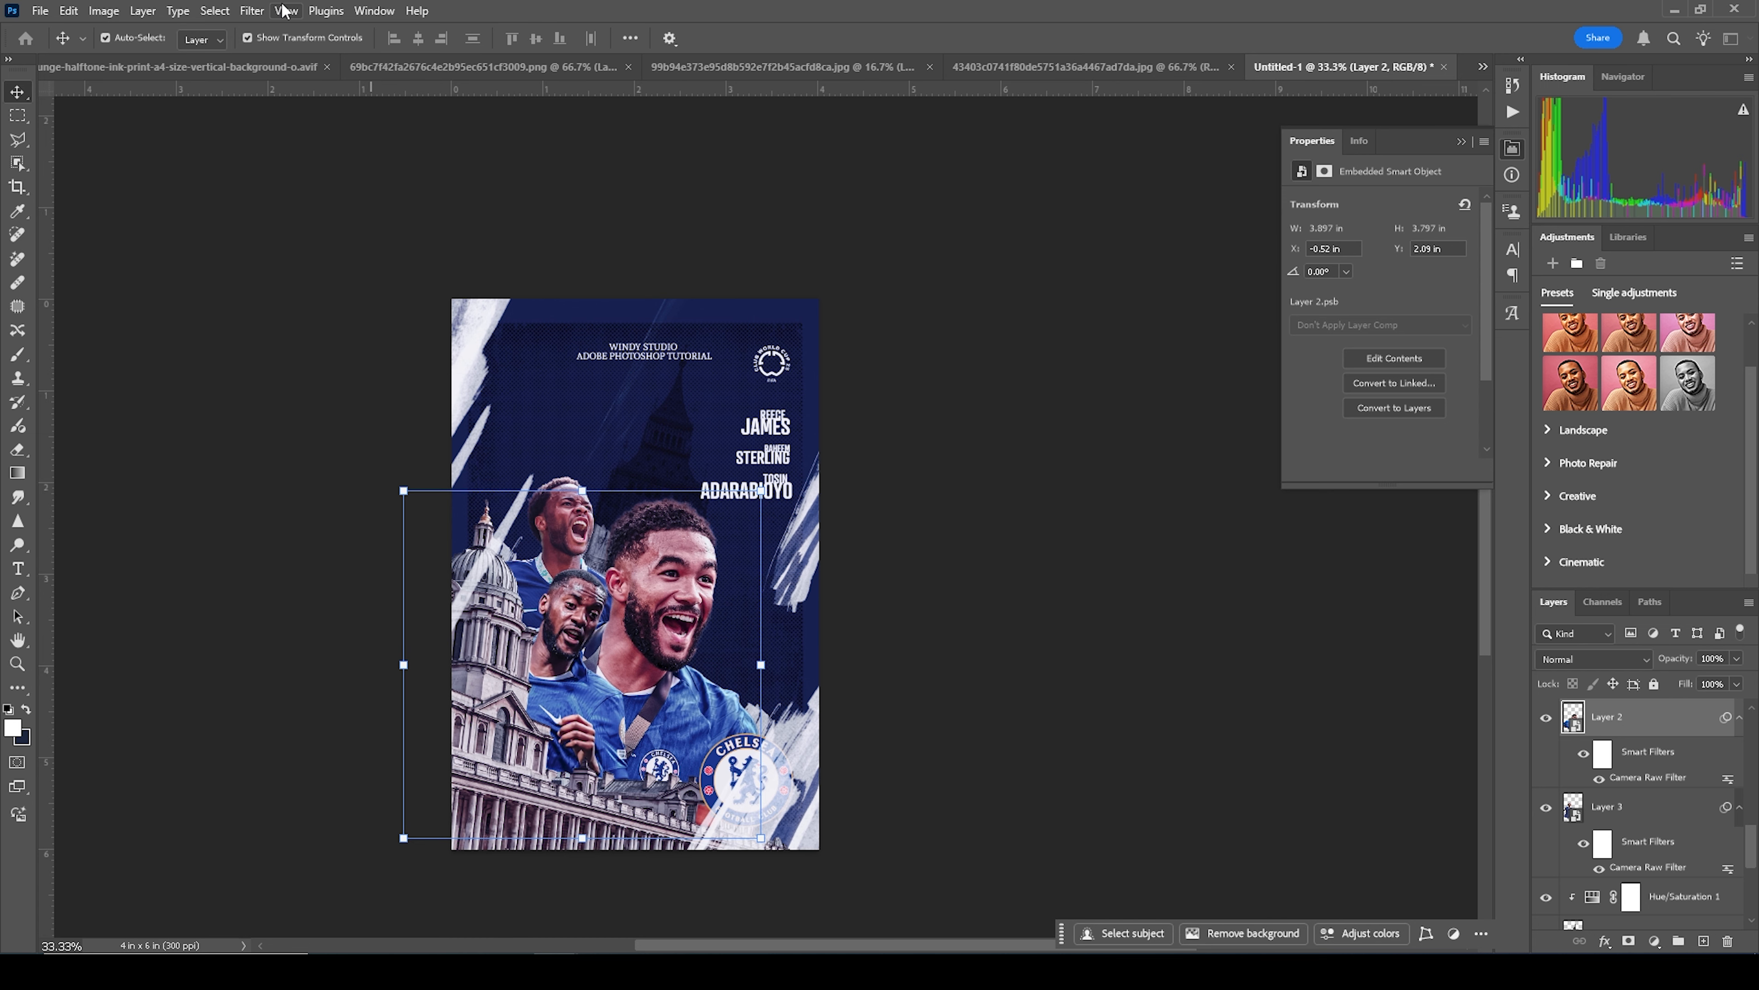
pyautogui.click(251, 11)
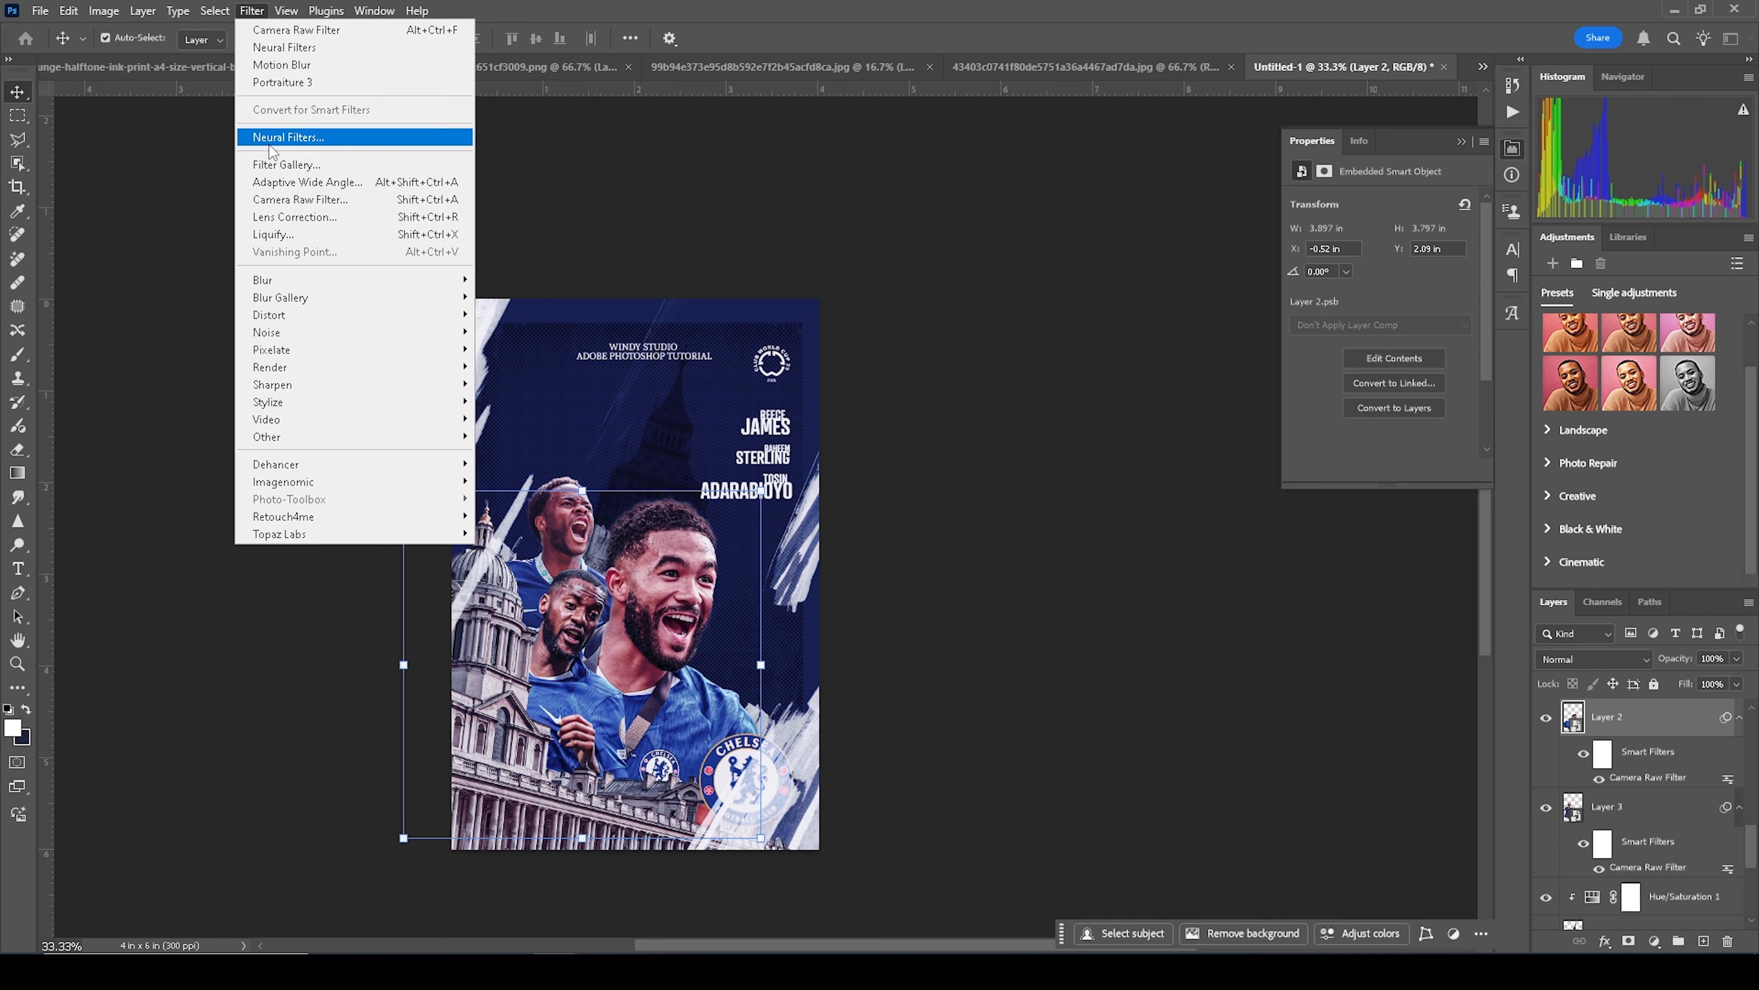
pyautogui.click(269, 141)
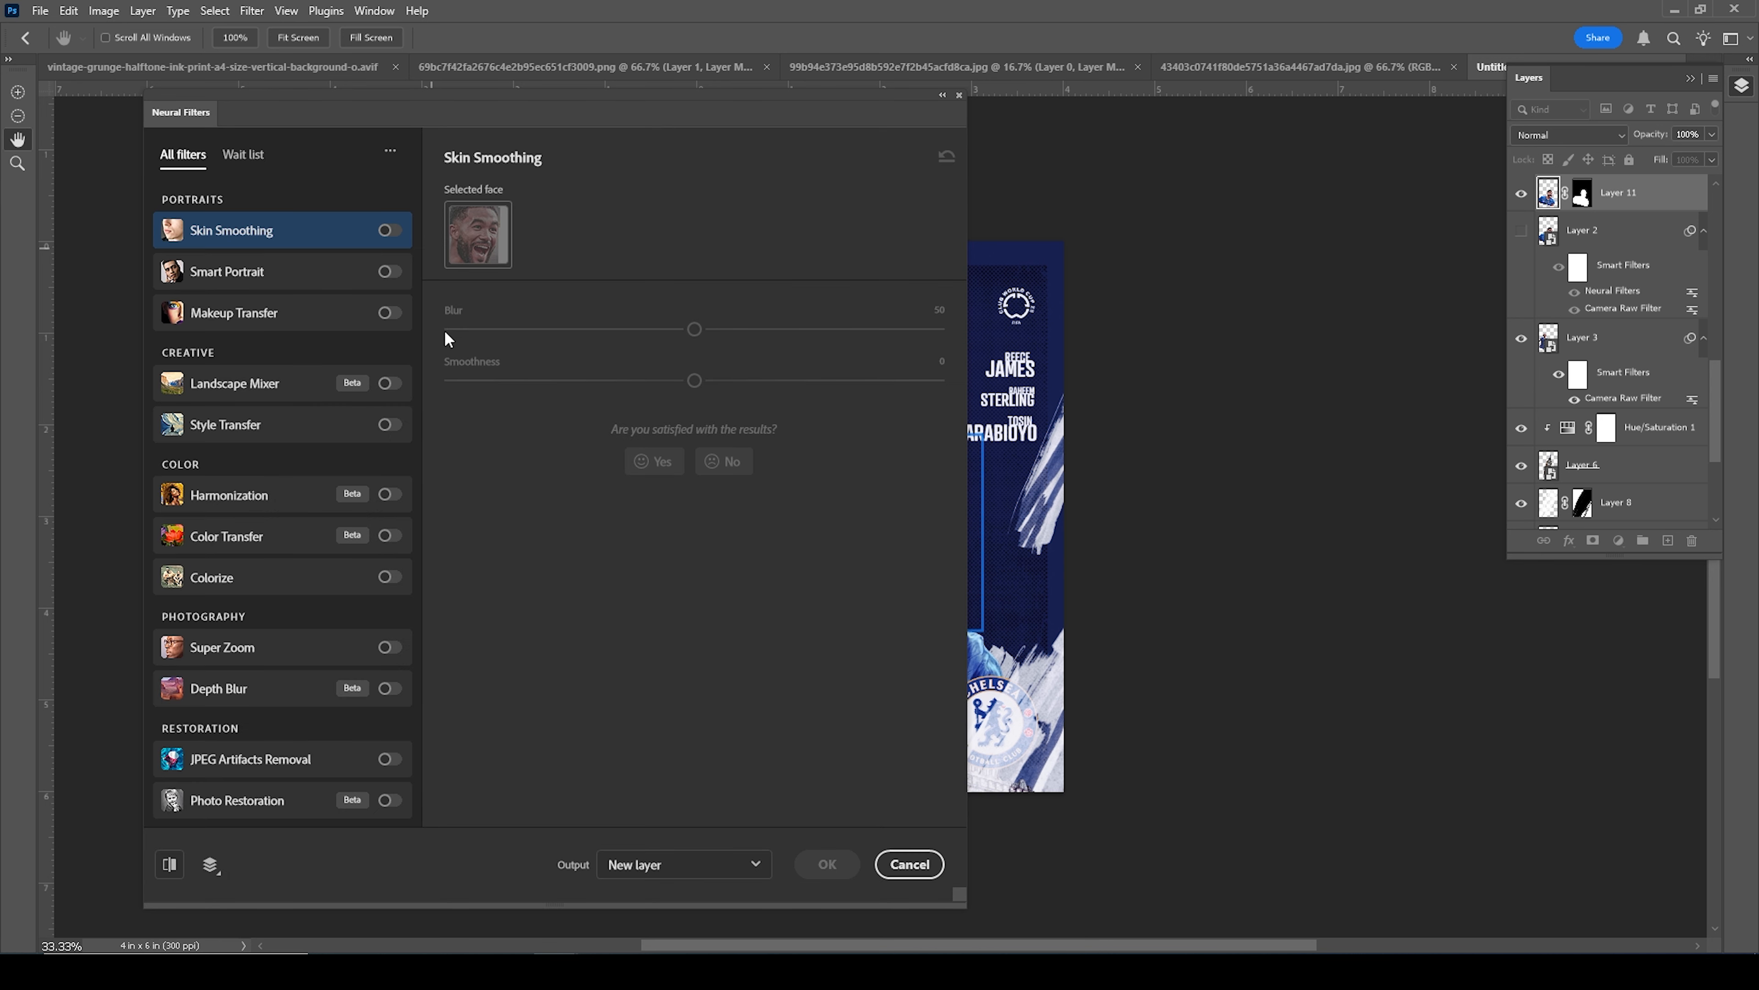
pyautogui.click(390, 230)
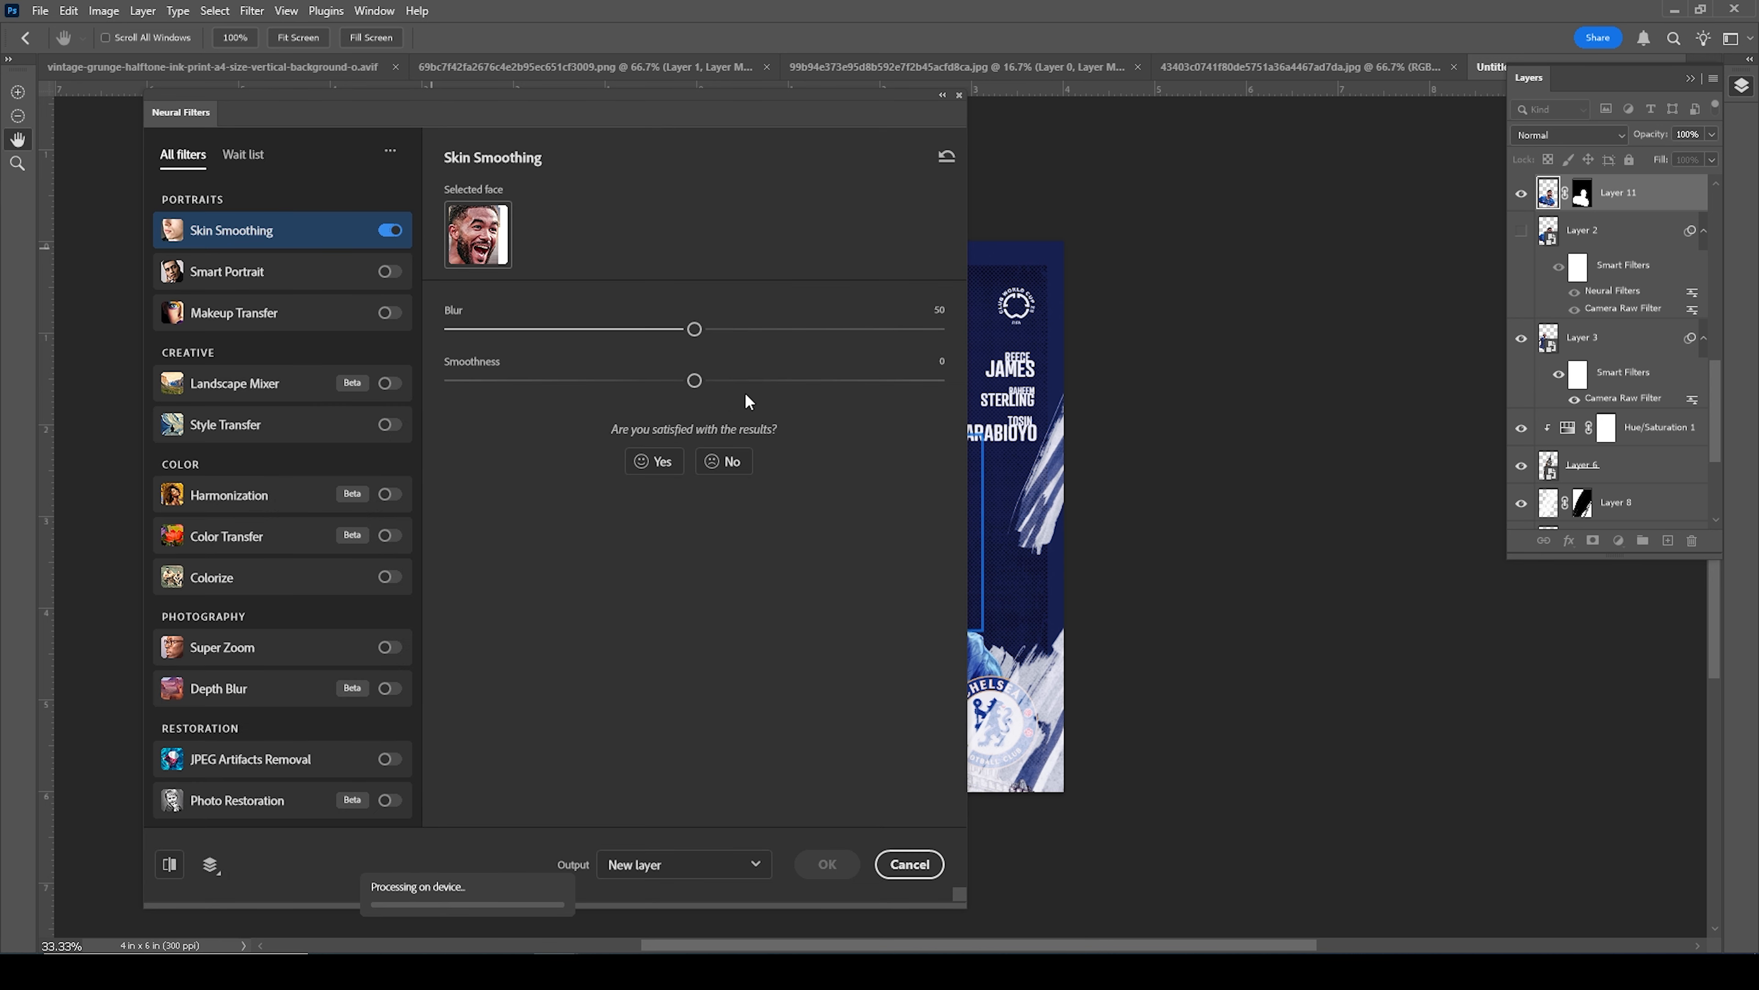
pyautogui.click(796, 380)
pyautogui.click(693, 867)
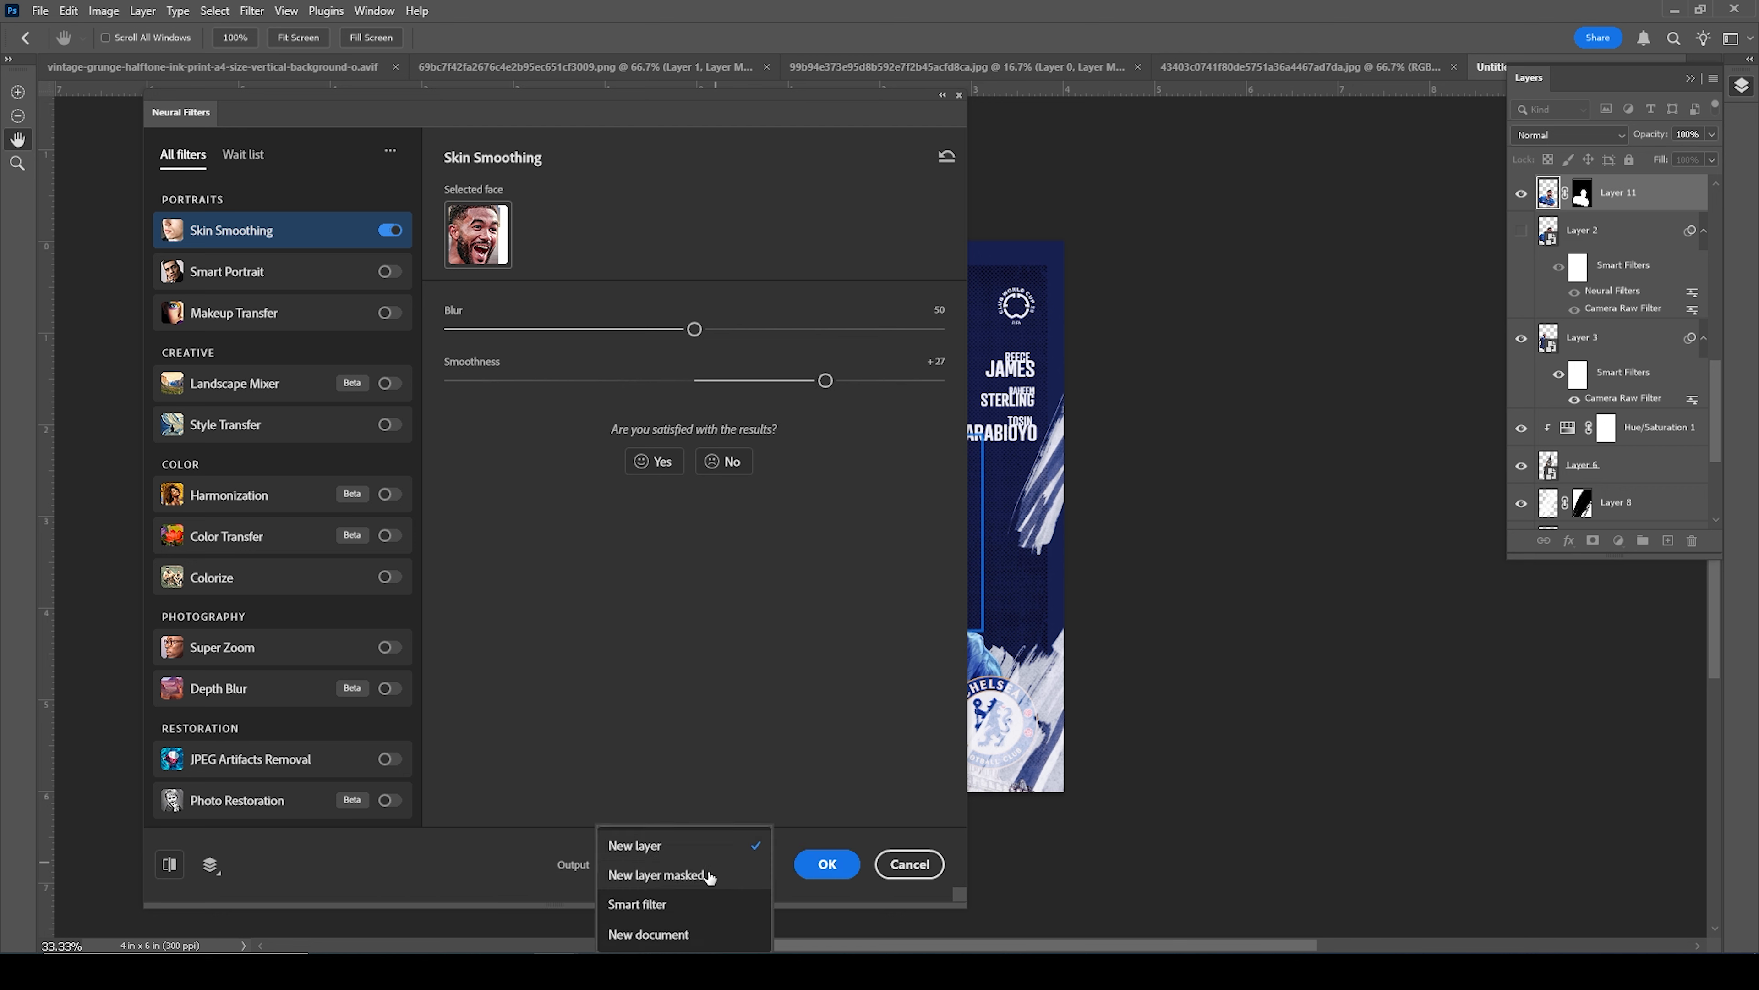
pyautogui.click(658, 847)
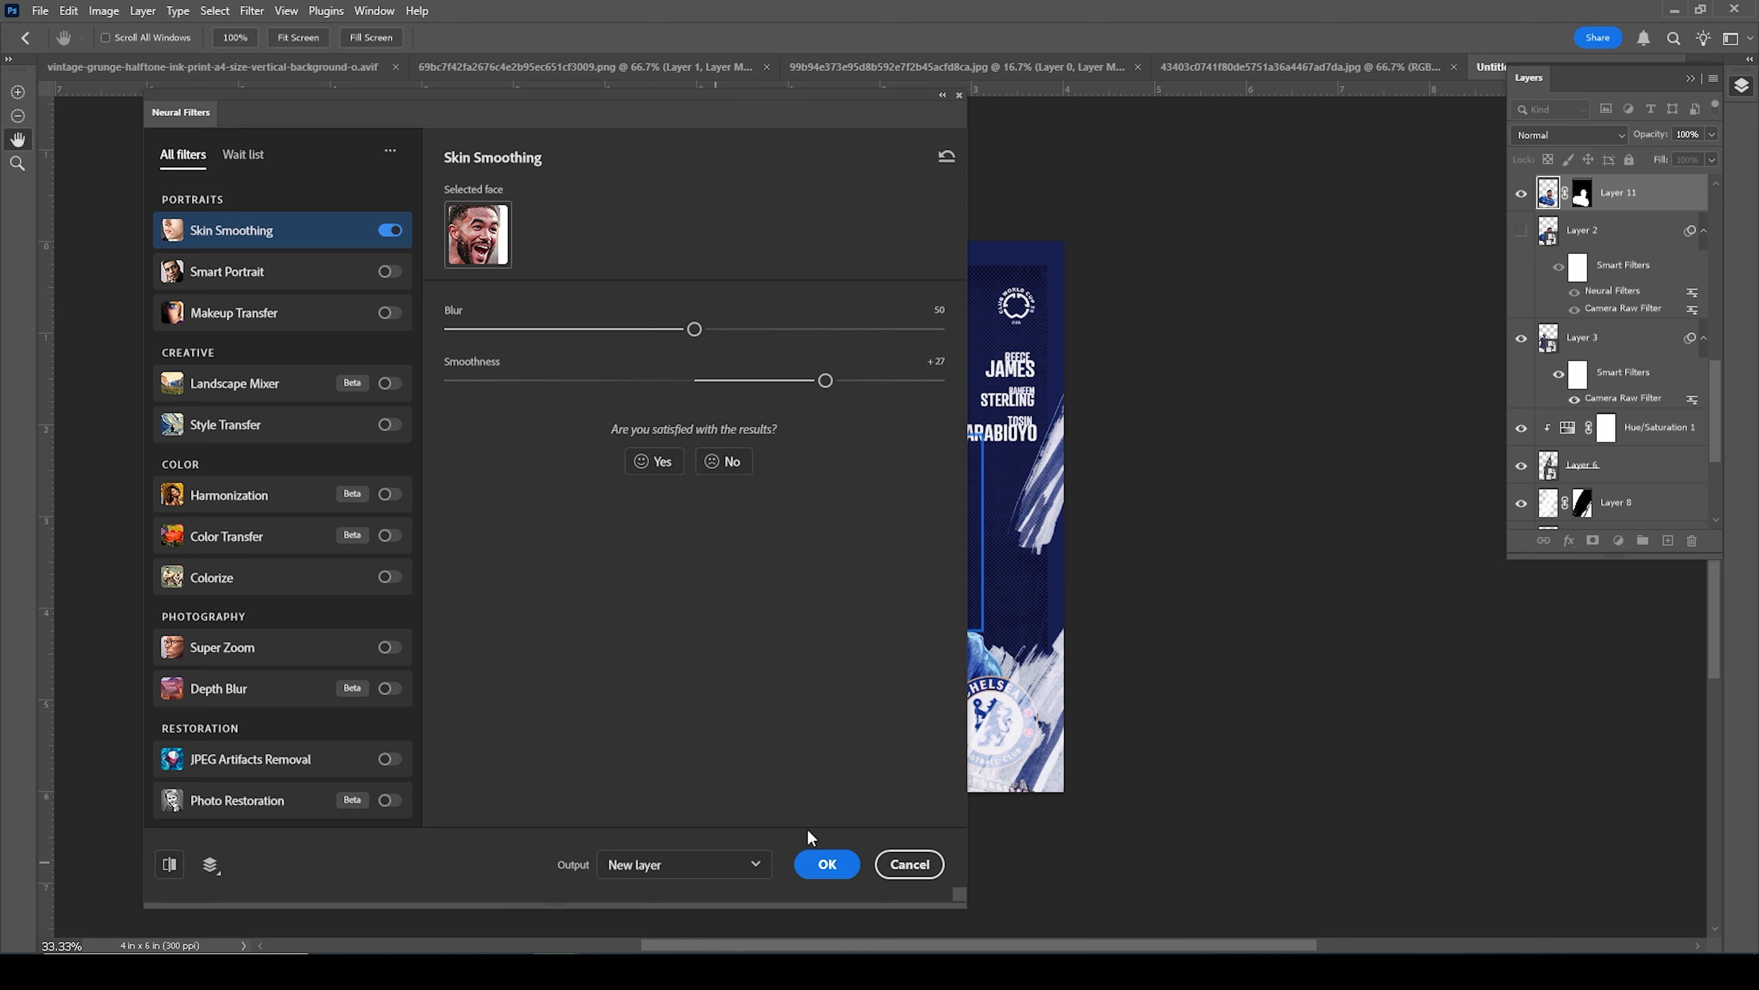
pyautogui.click(824, 866)
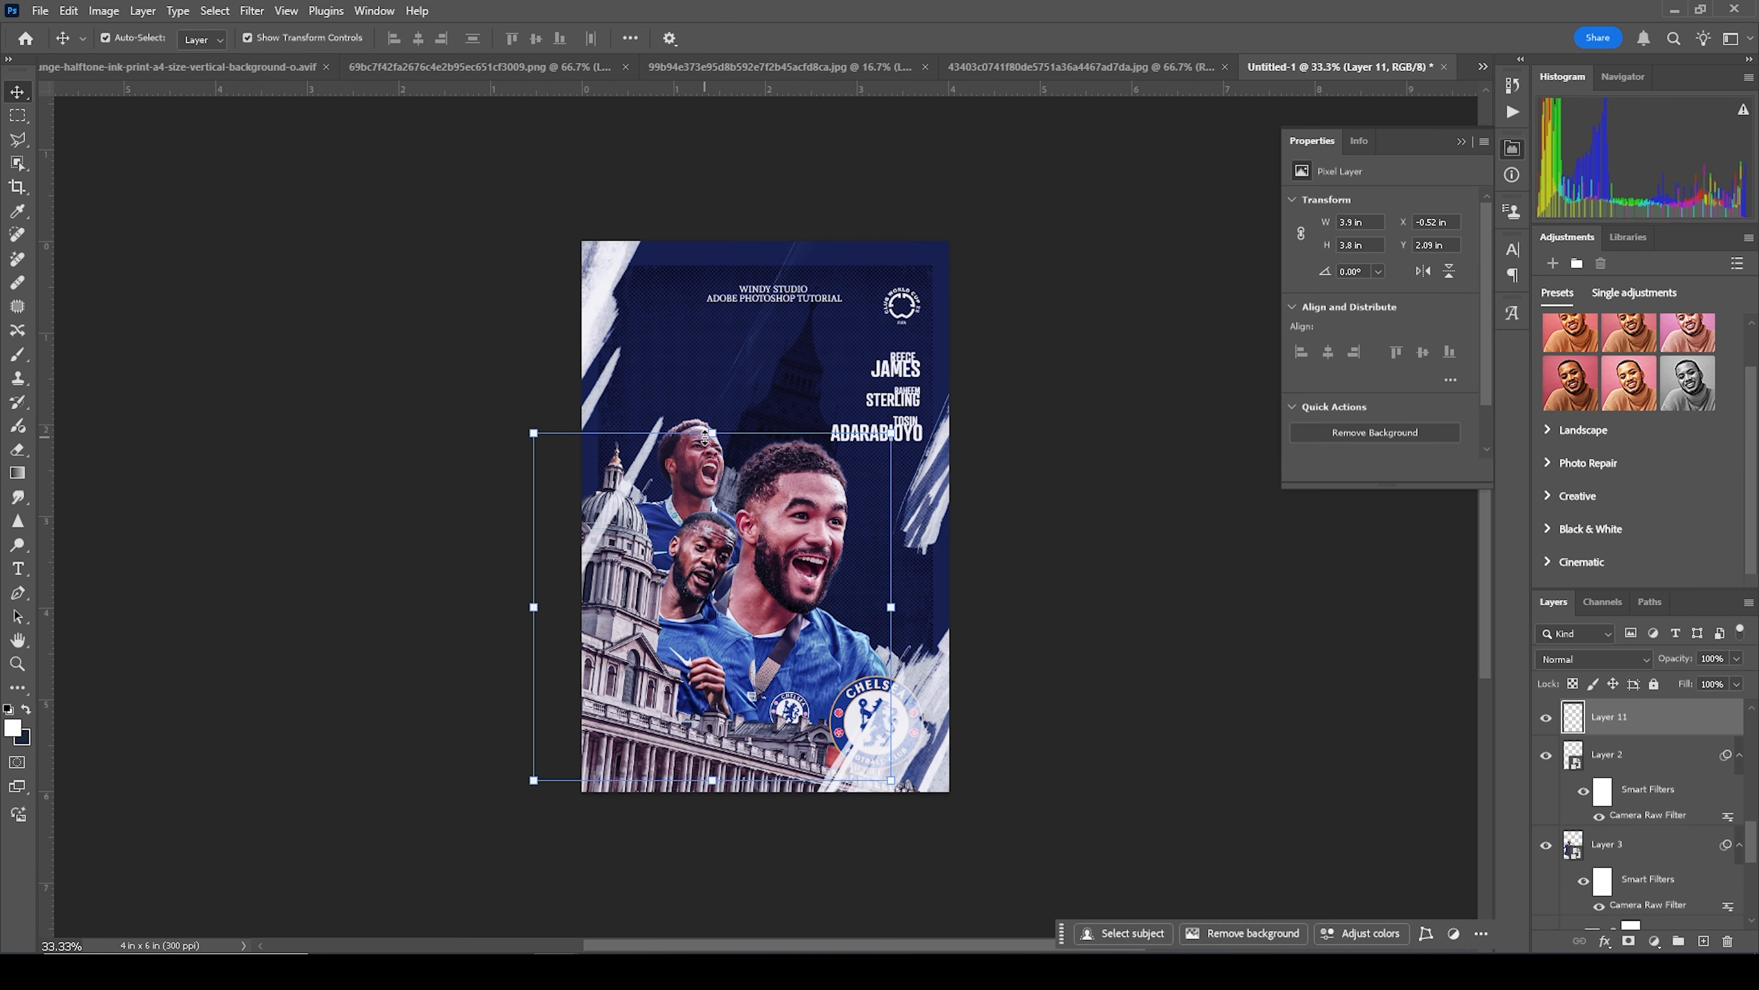
# Step: Apply Skin Smoothing with blur 50 and smoothness +27 to the upper-left player on Layer 3, output to a new layer
pyautogui.click(690, 477)
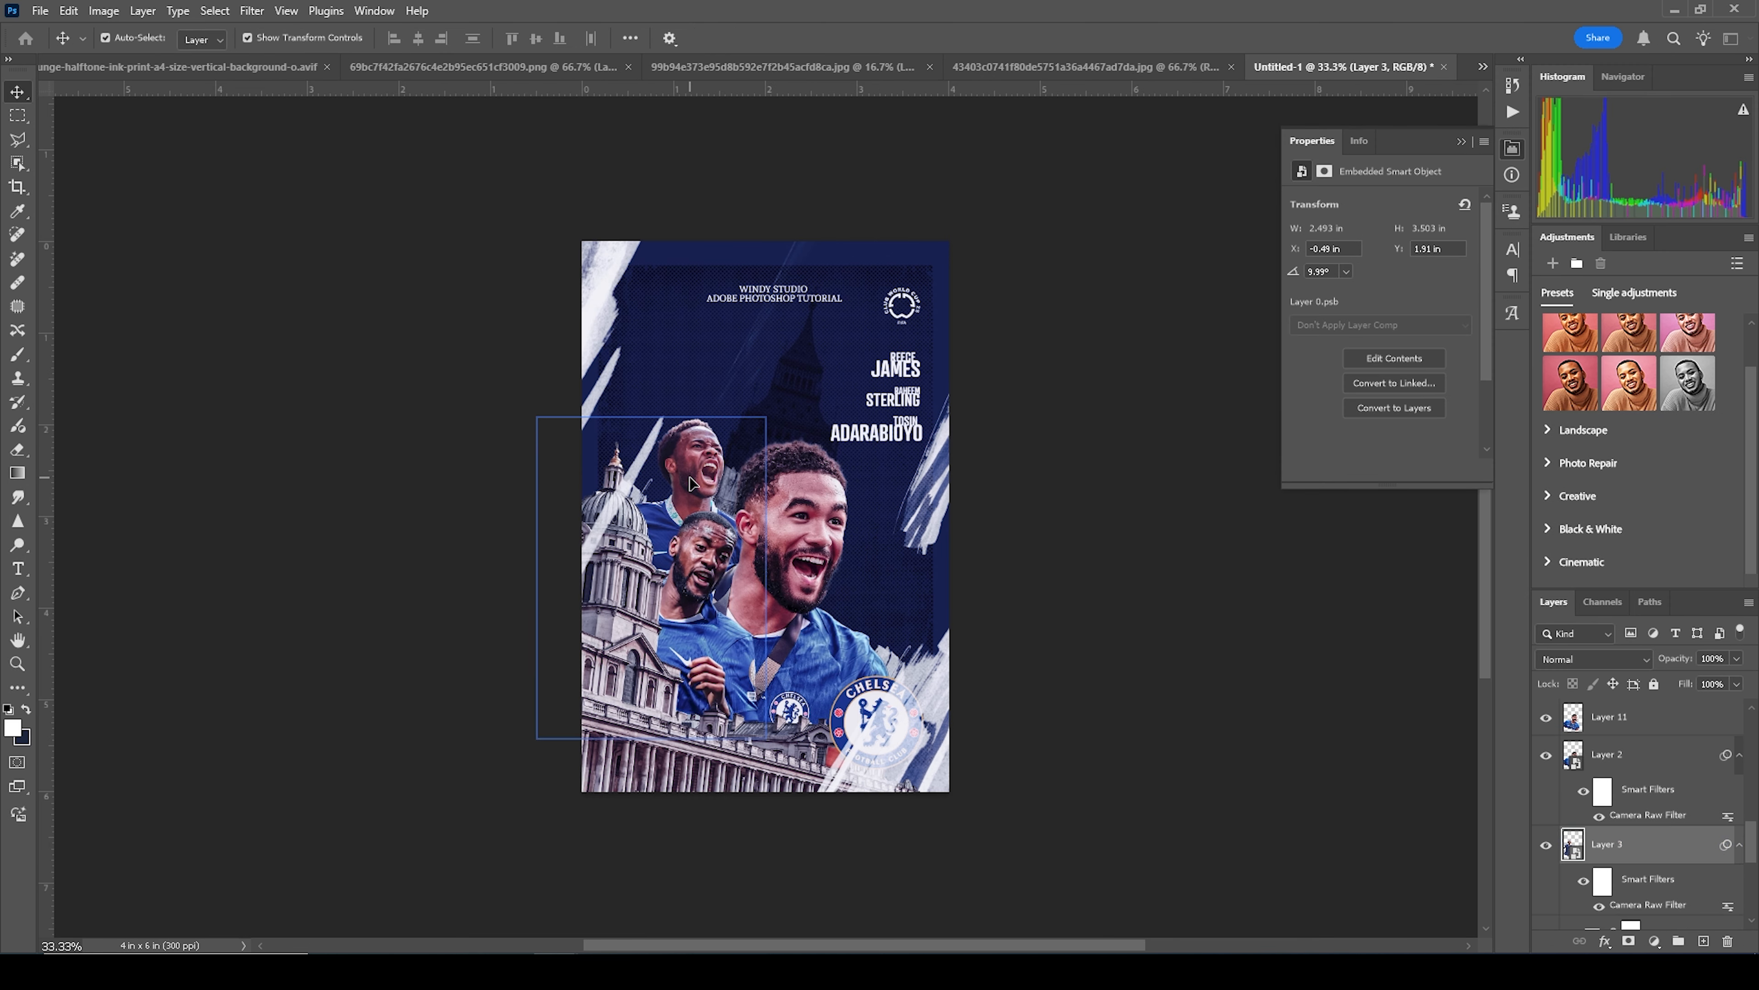
pyautogui.click(251, 10)
pyautogui.click(257, 31)
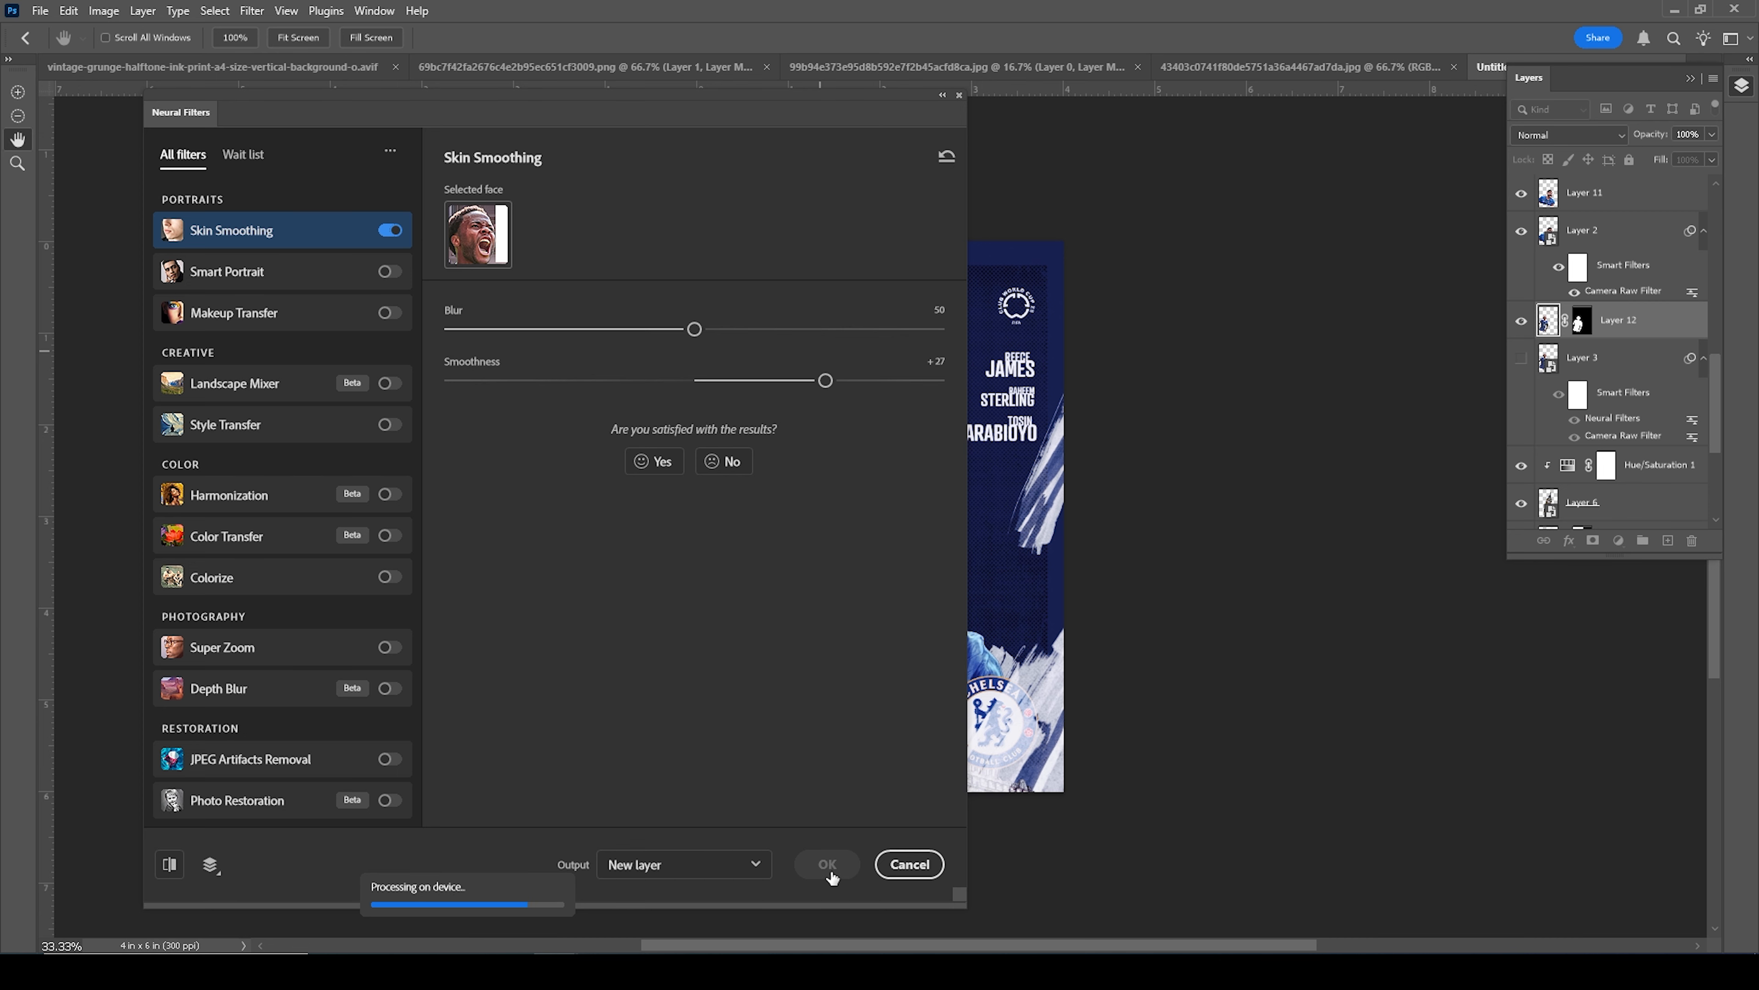
pyautogui.click(829, 866)
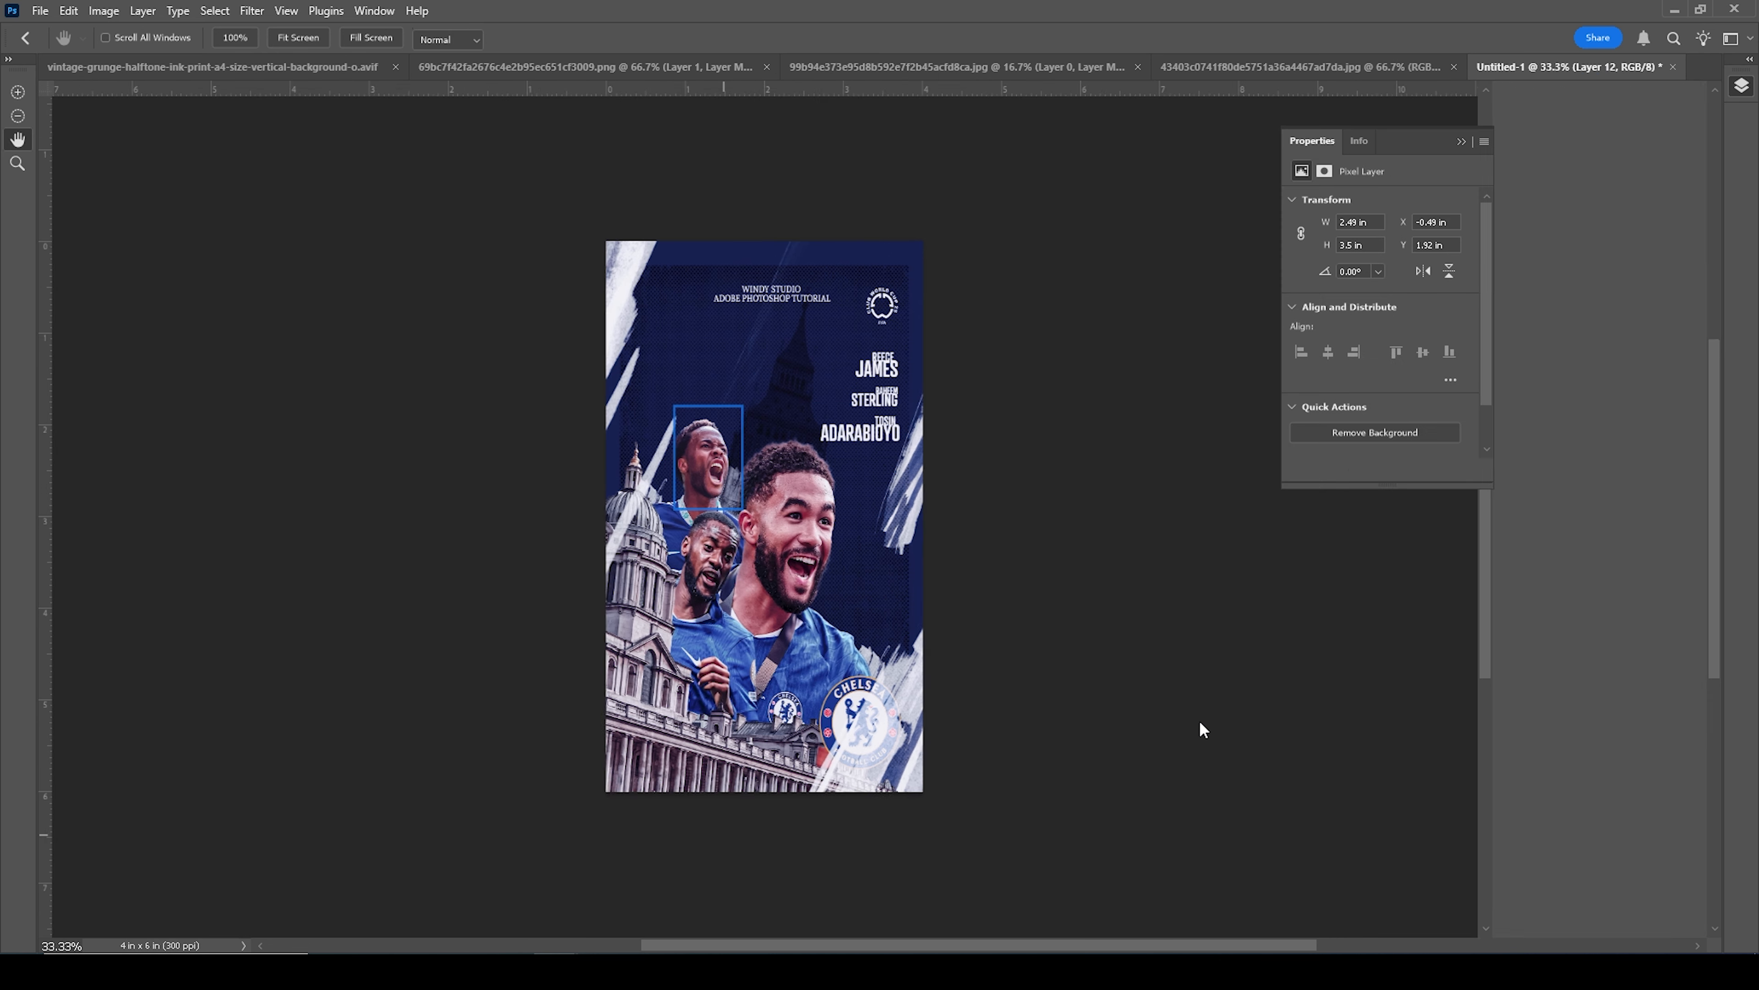
# Step: Apply Skin Smoothing with blur 50 and smoothness +27 to the lower-left player on Layer 4, output to a new layer
pyautogui.press('v')
pyautogui.click(712, 574)
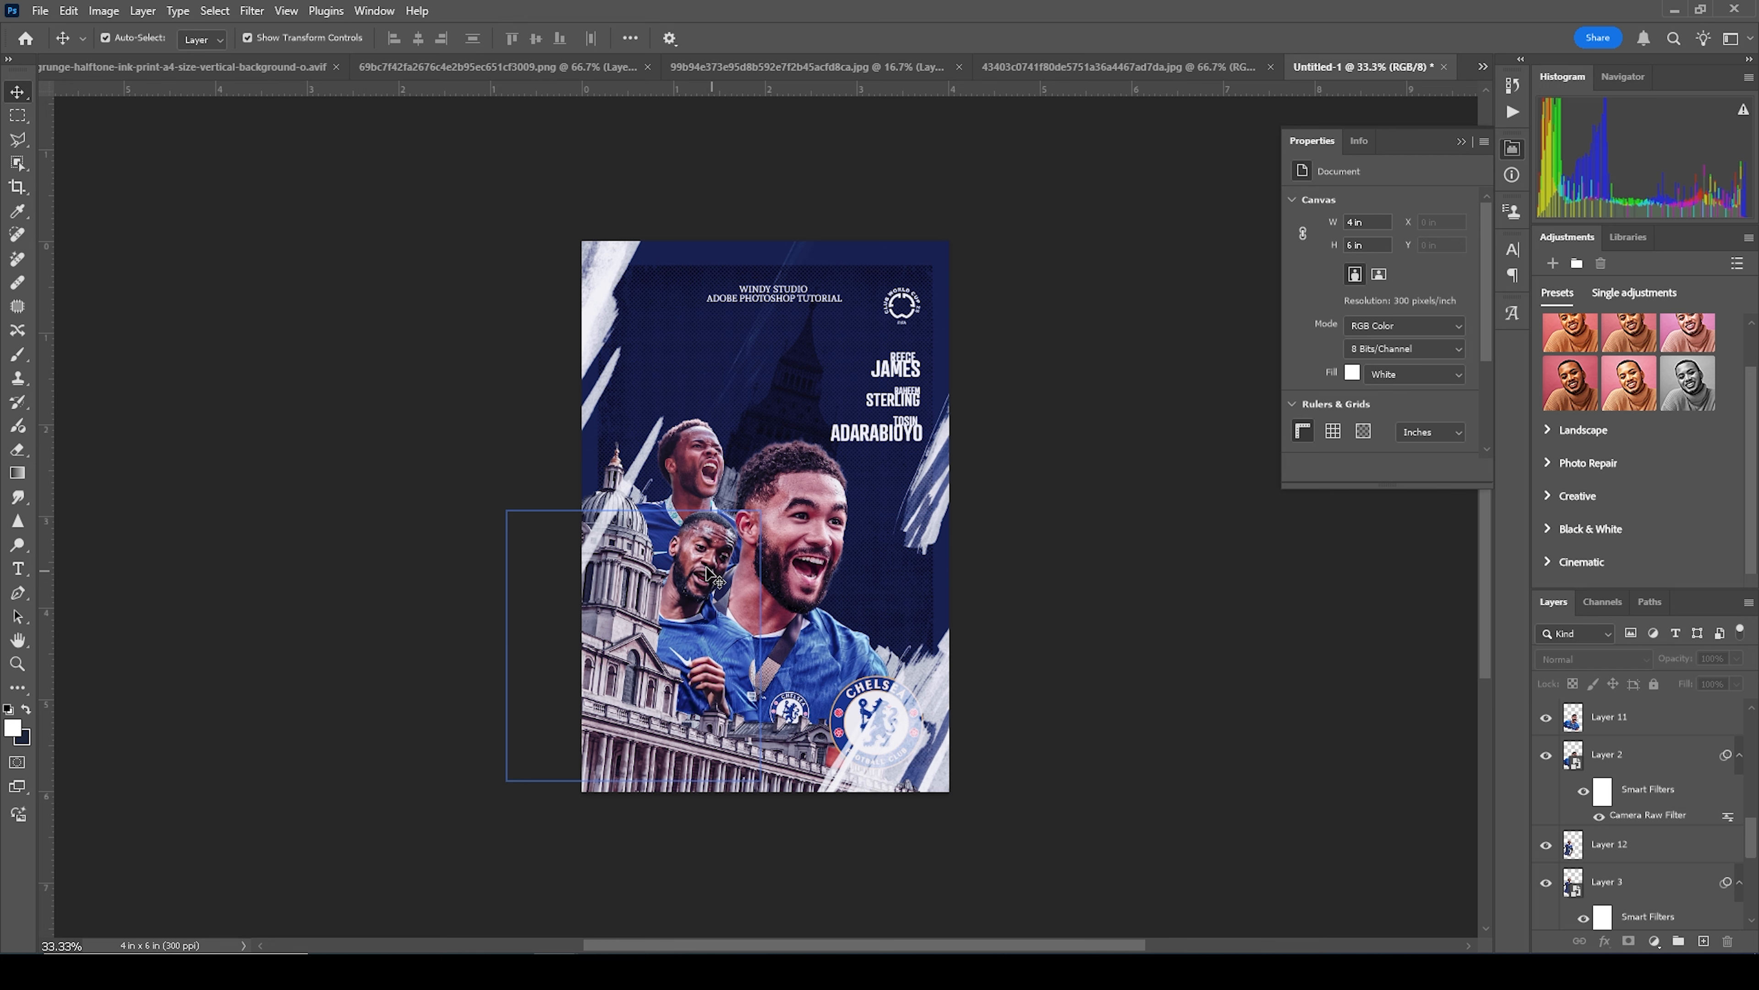
pyautogui.click(251, 11)
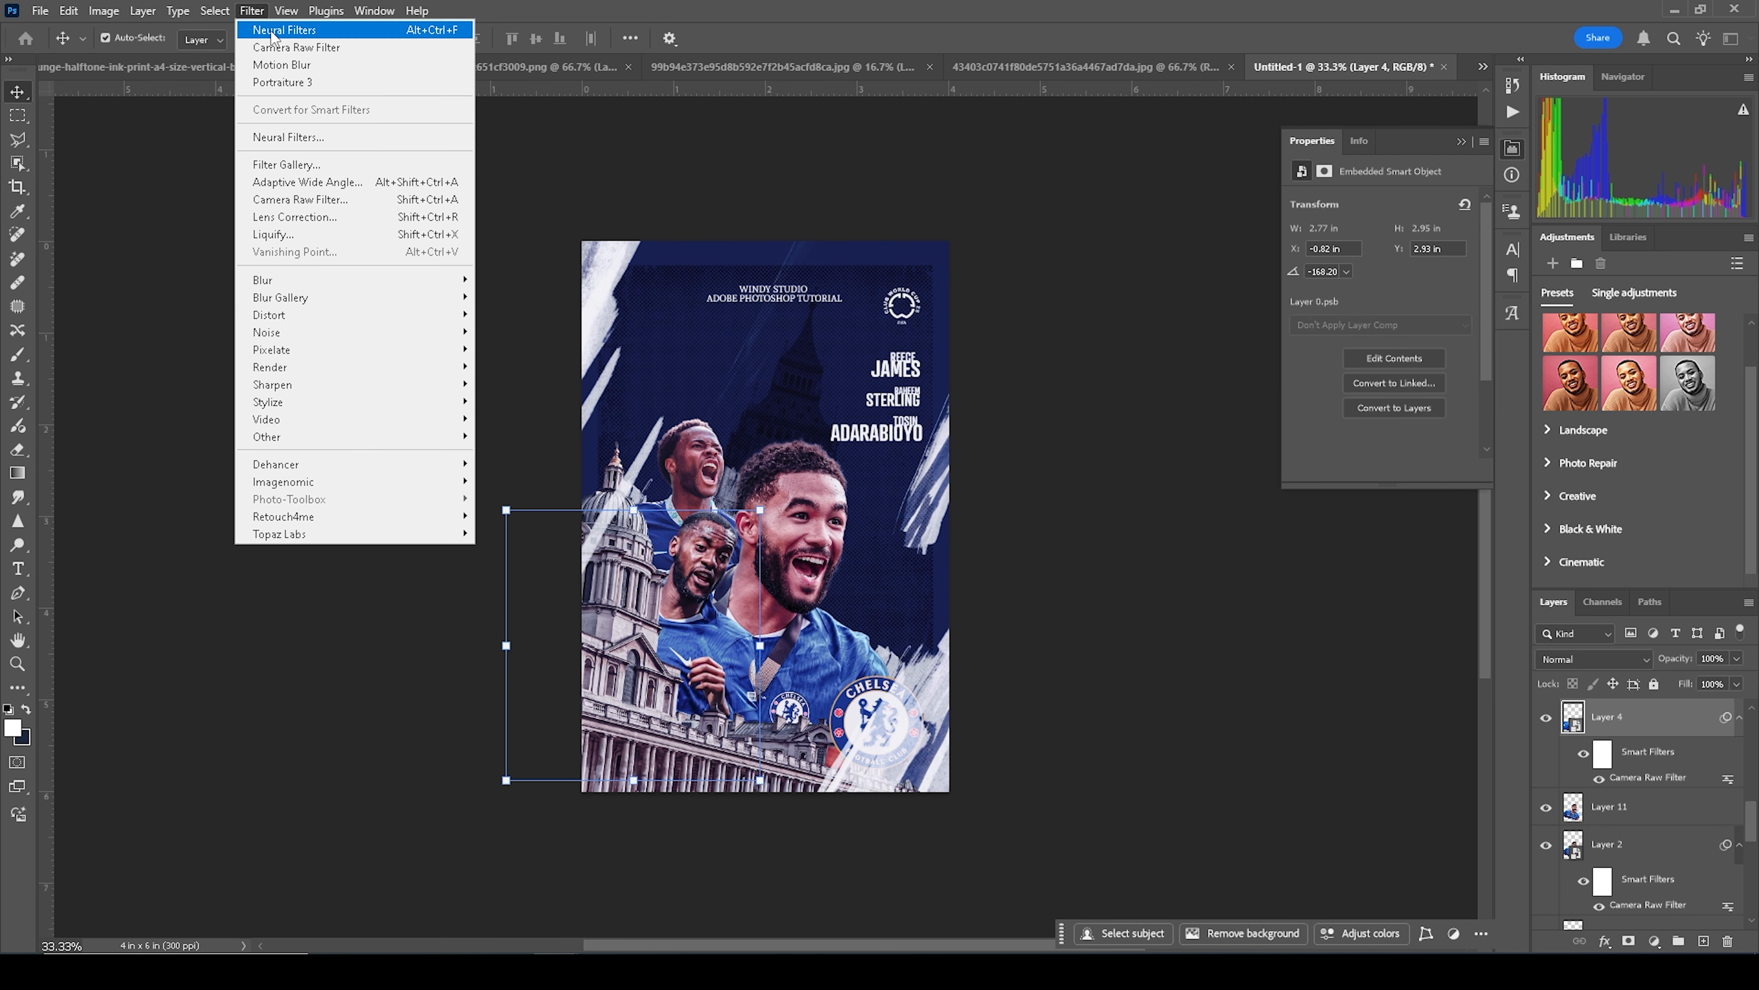
pyautogui.click(274, 38)
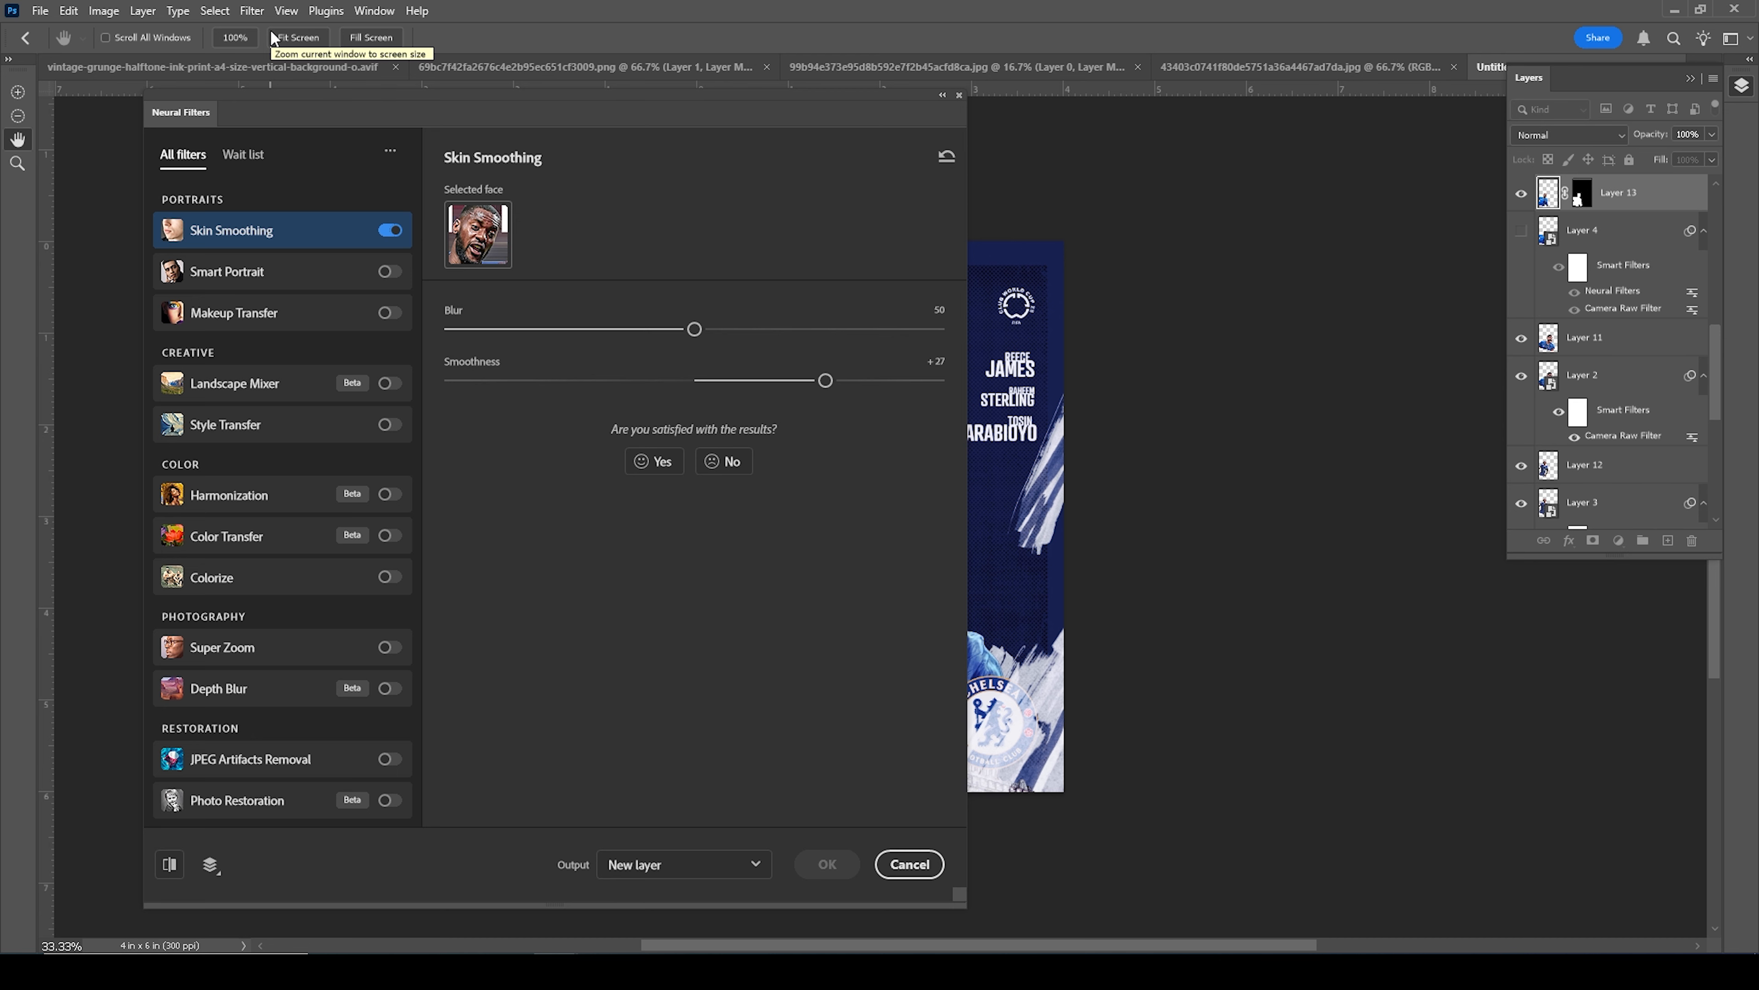
pyautogui.click(829, 865)
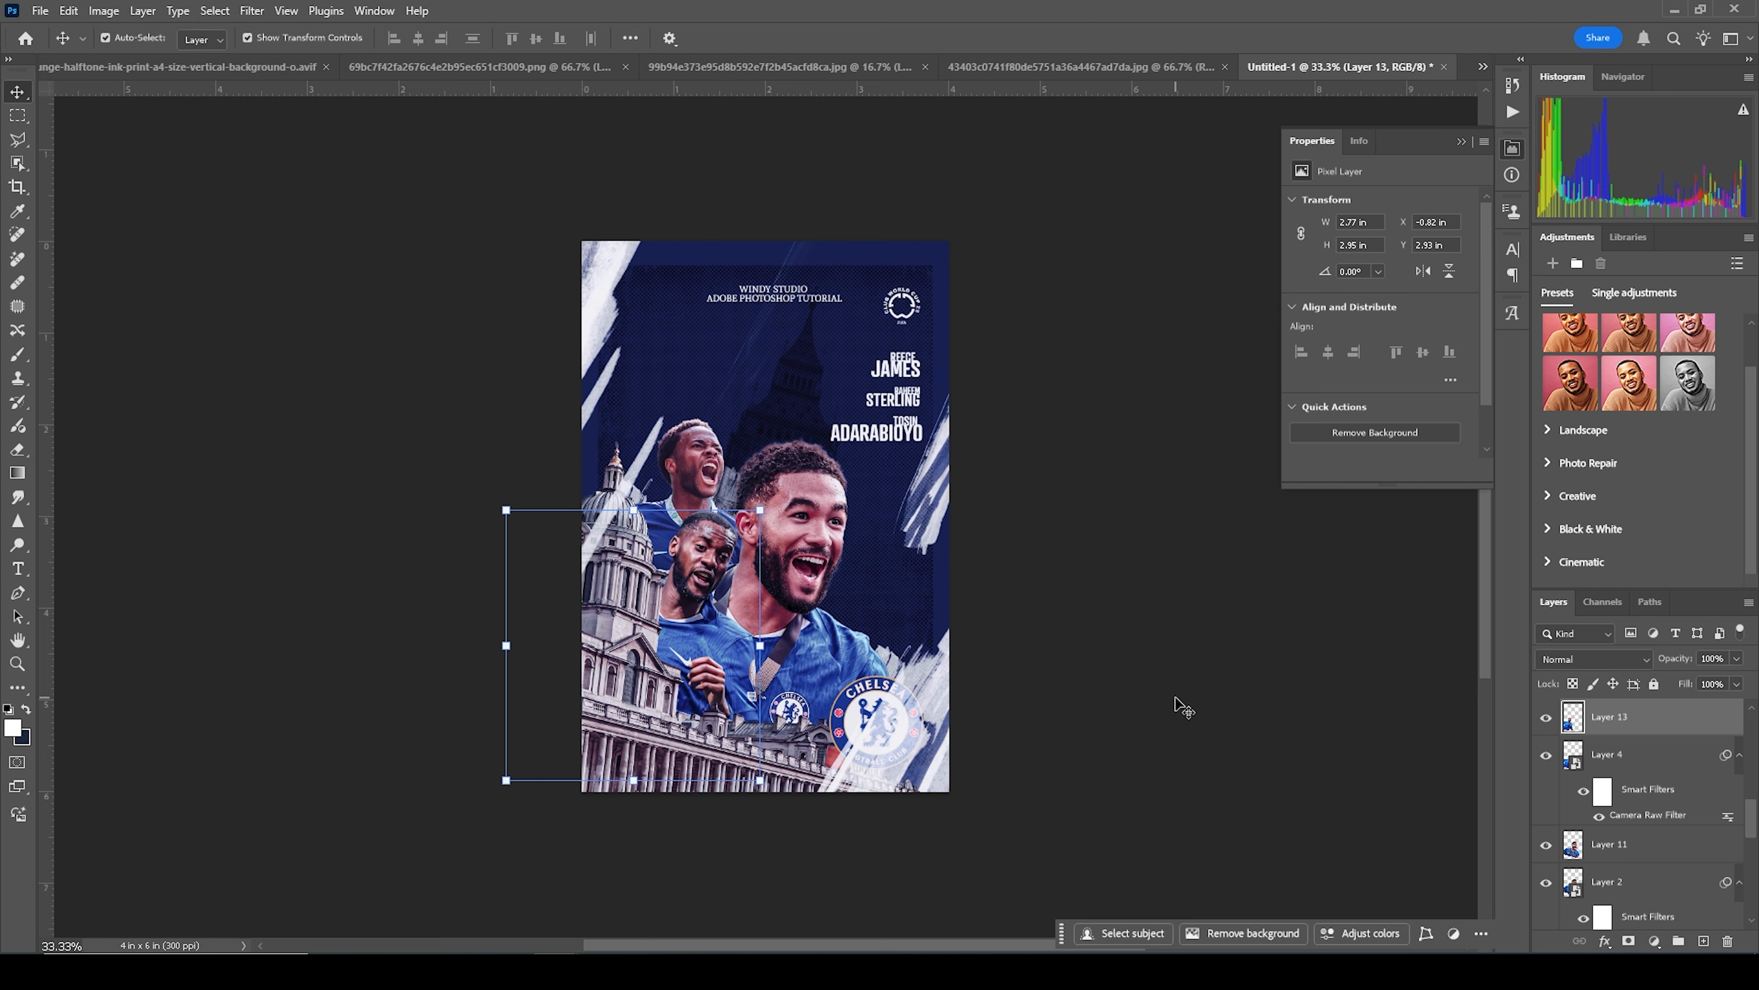
pyautogui.click(1085, 699)
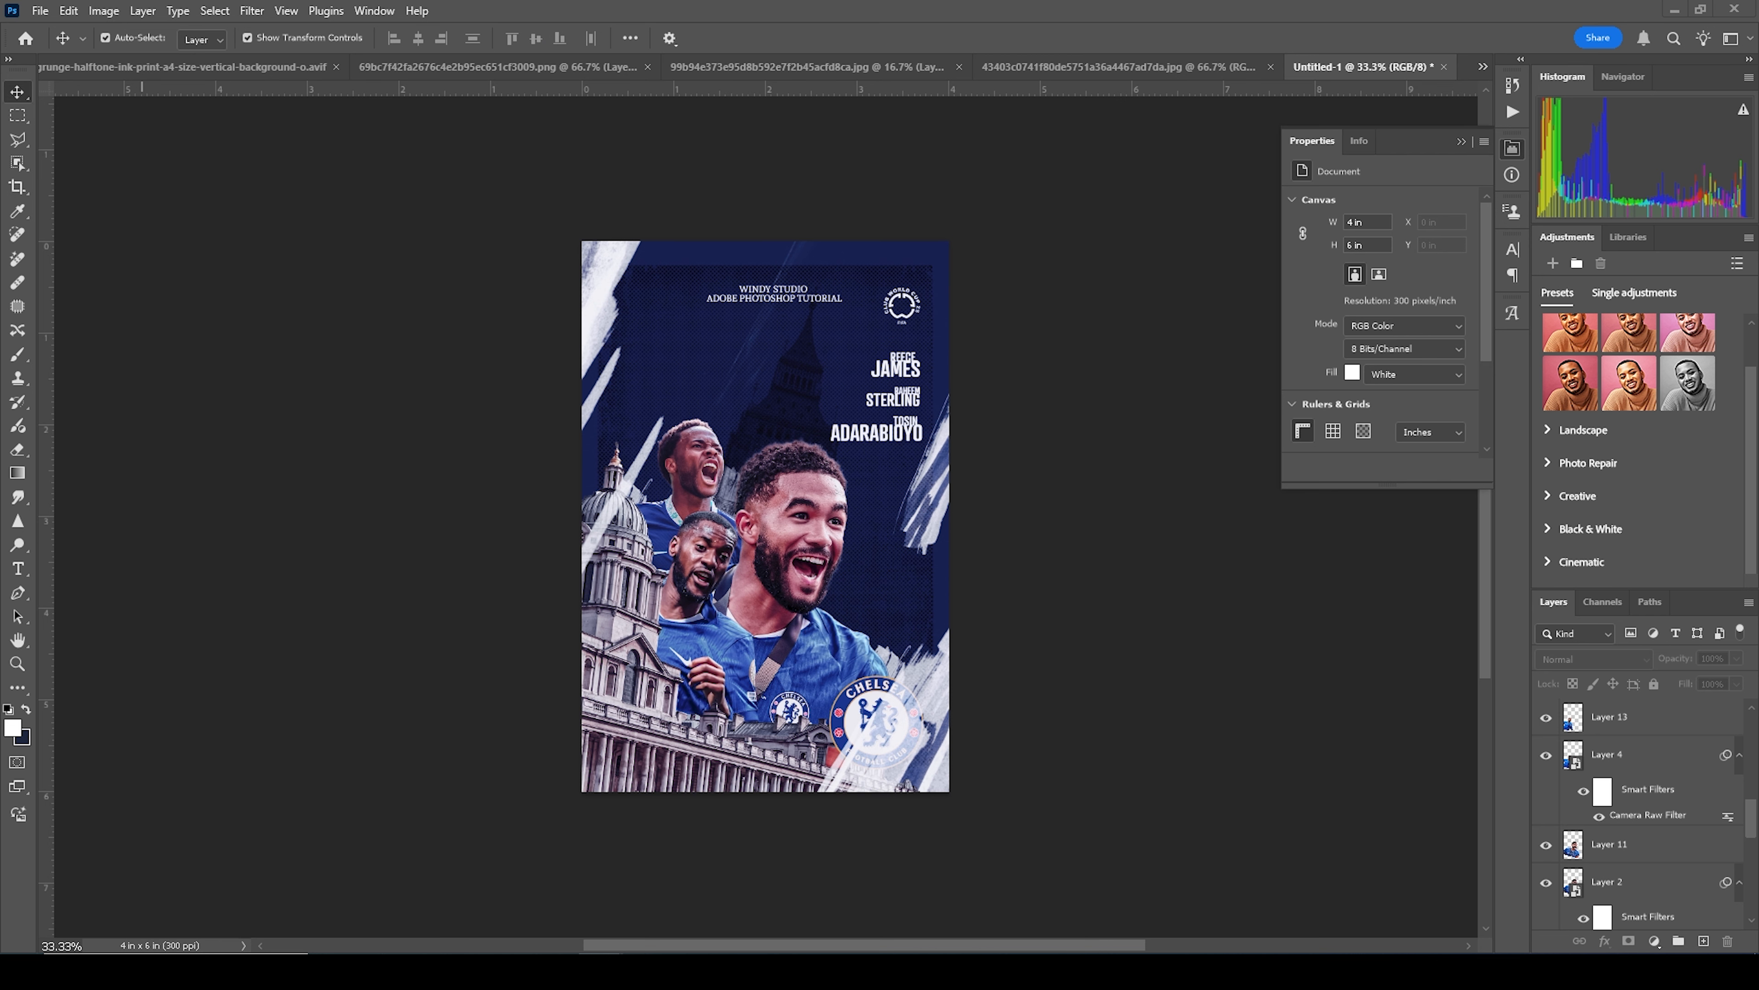
# Step: Position and stretch the placed dark scratched grunge texture to cover the whole poster, about 4.11 × 6 in
pyautogui.moveTo(882, 557); pyautogui.dragTo(842, 443)
pyautogui.moveTo(926, 805); pyautogui.dragTo(956, 806)
pyautogui.moveTo(608, 241); pyautogui.dragTo(571, 244)
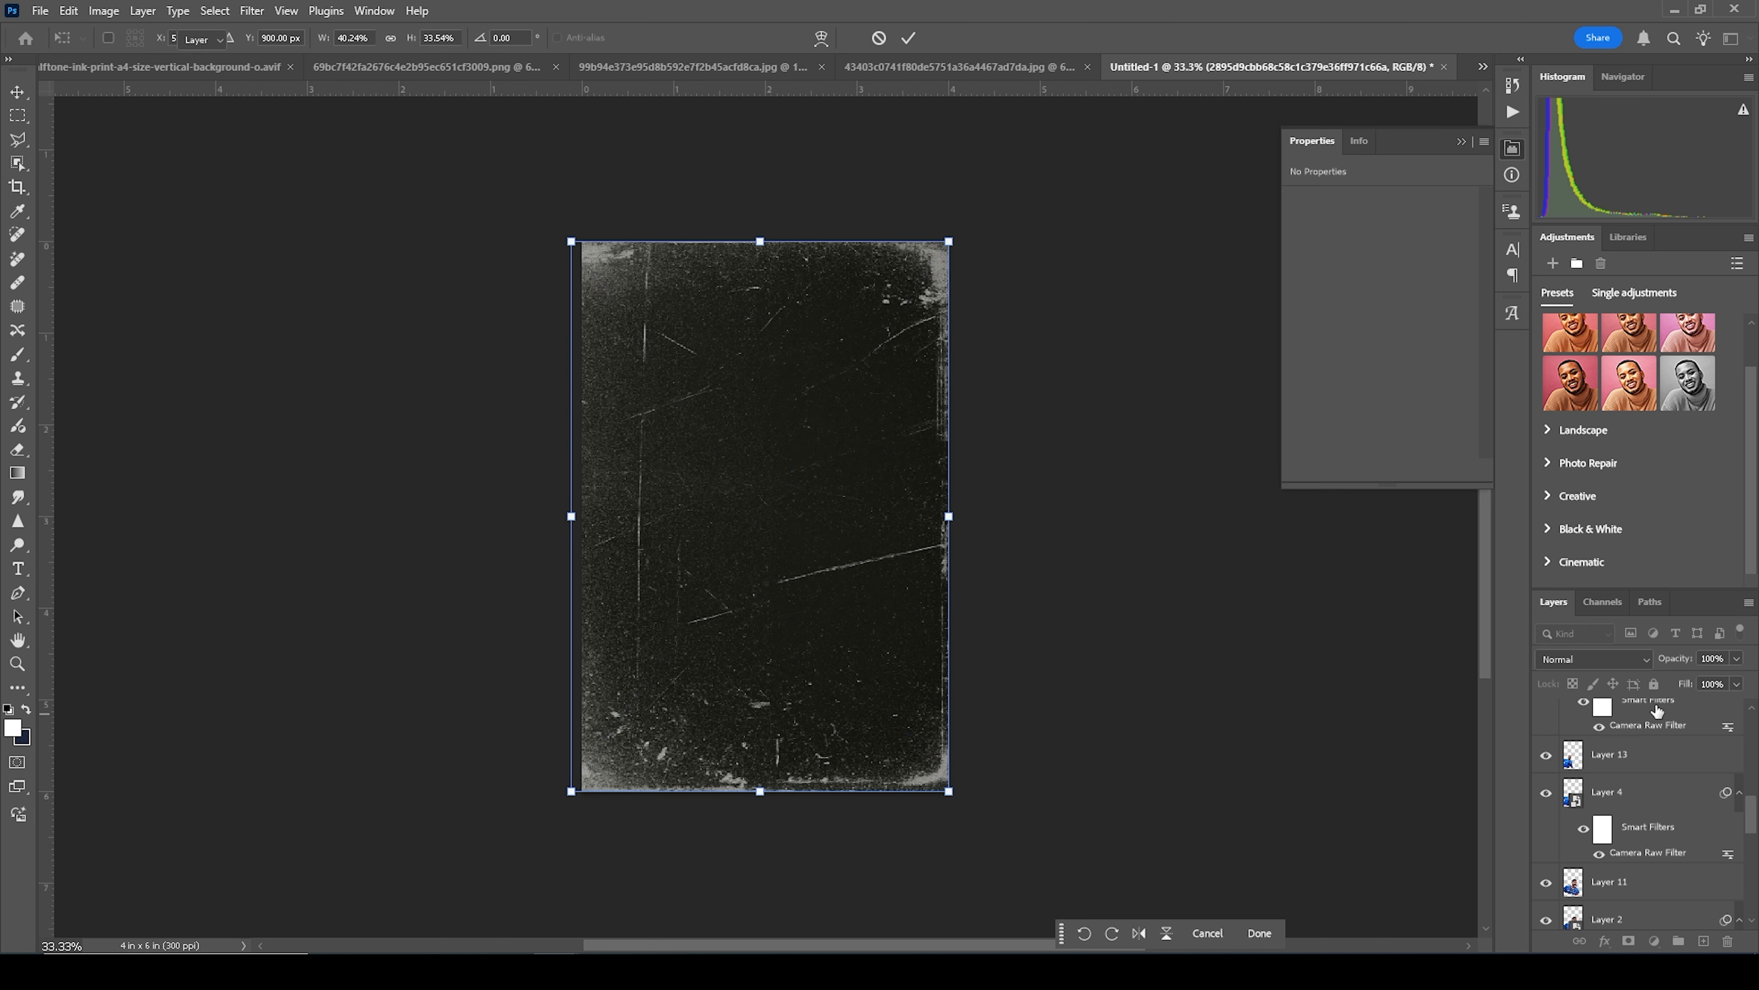
pyautogui.press('Return')
# Step: Set the scratched texture layer's blend mode to Screen and its opacity to 58%
pyautogui.scroll(3, 1617, 766)
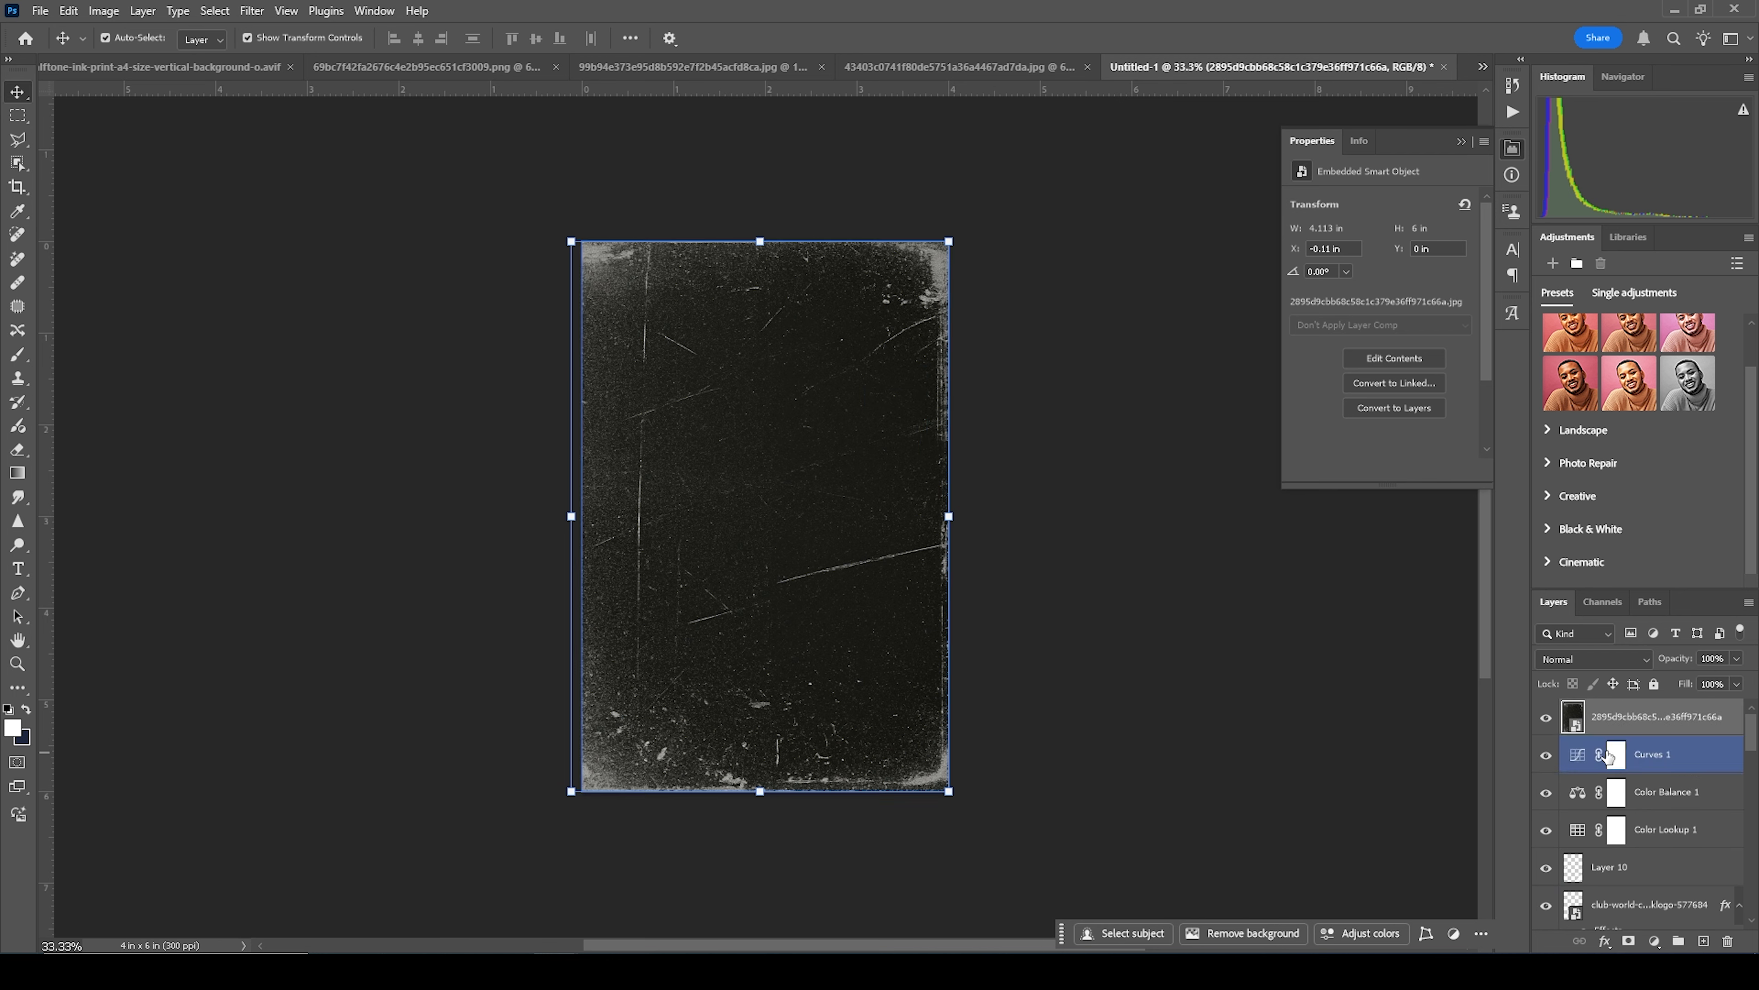
pyautogui.click(1593, 658)
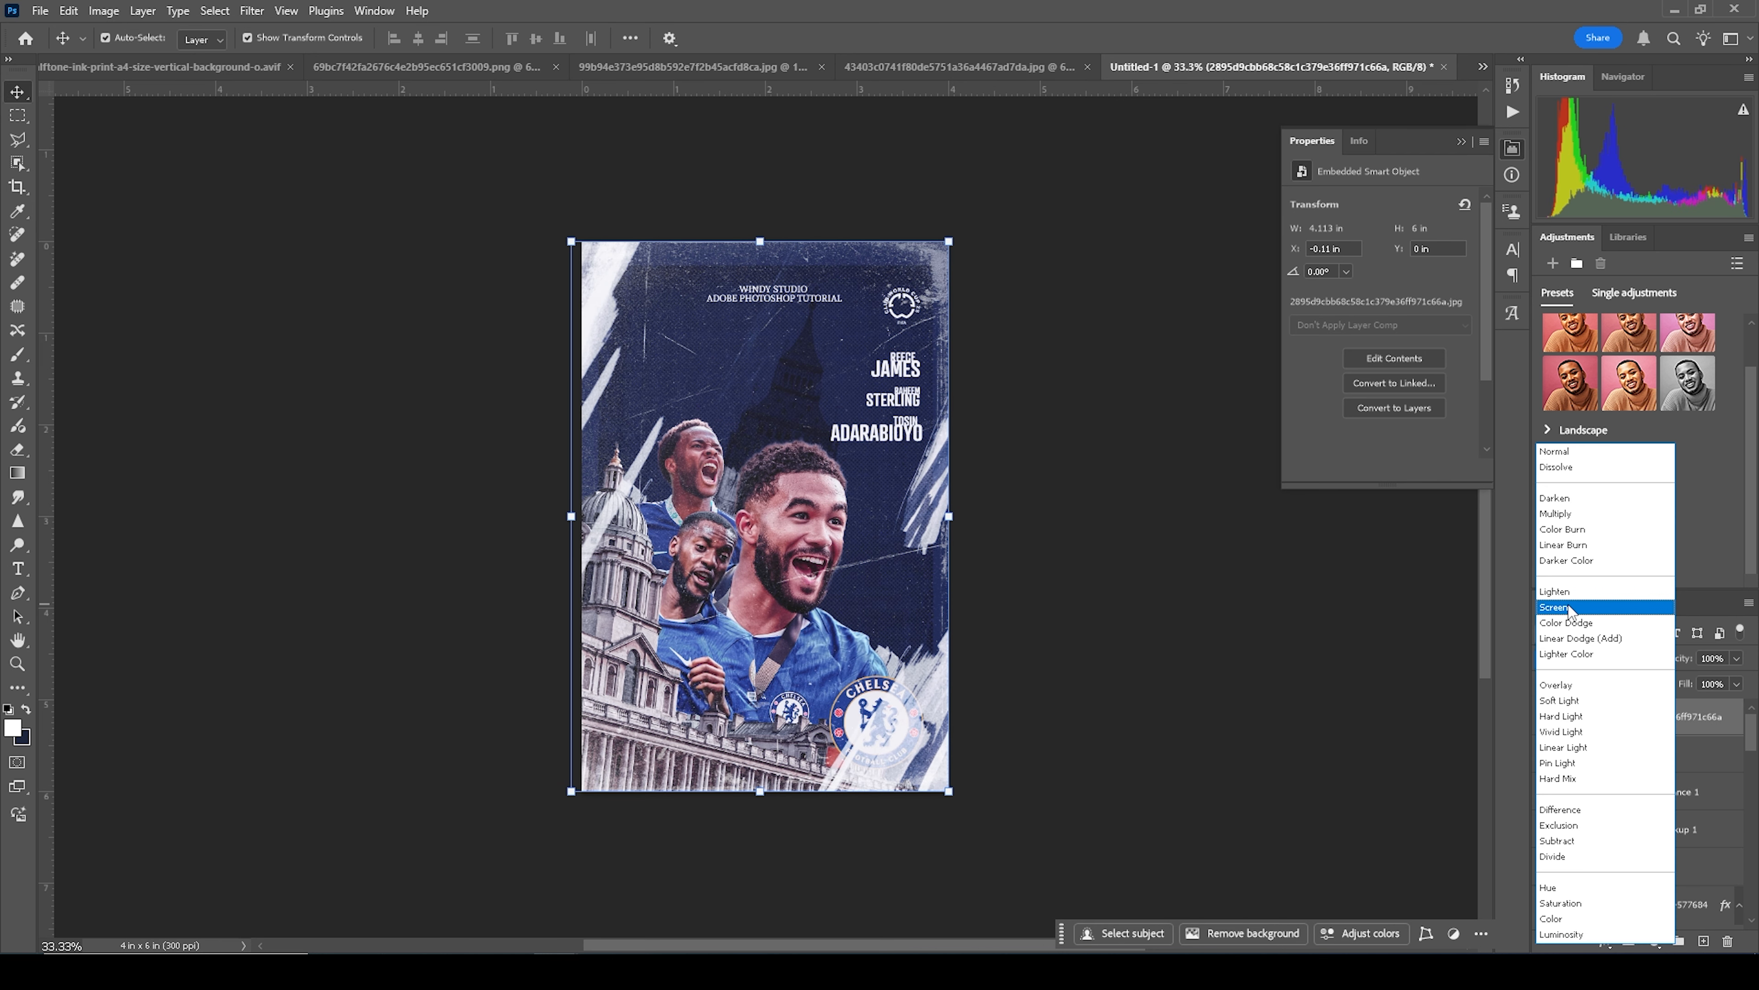
pyautogui.click(1567, 607)
pyautogui.click(1739, 659)
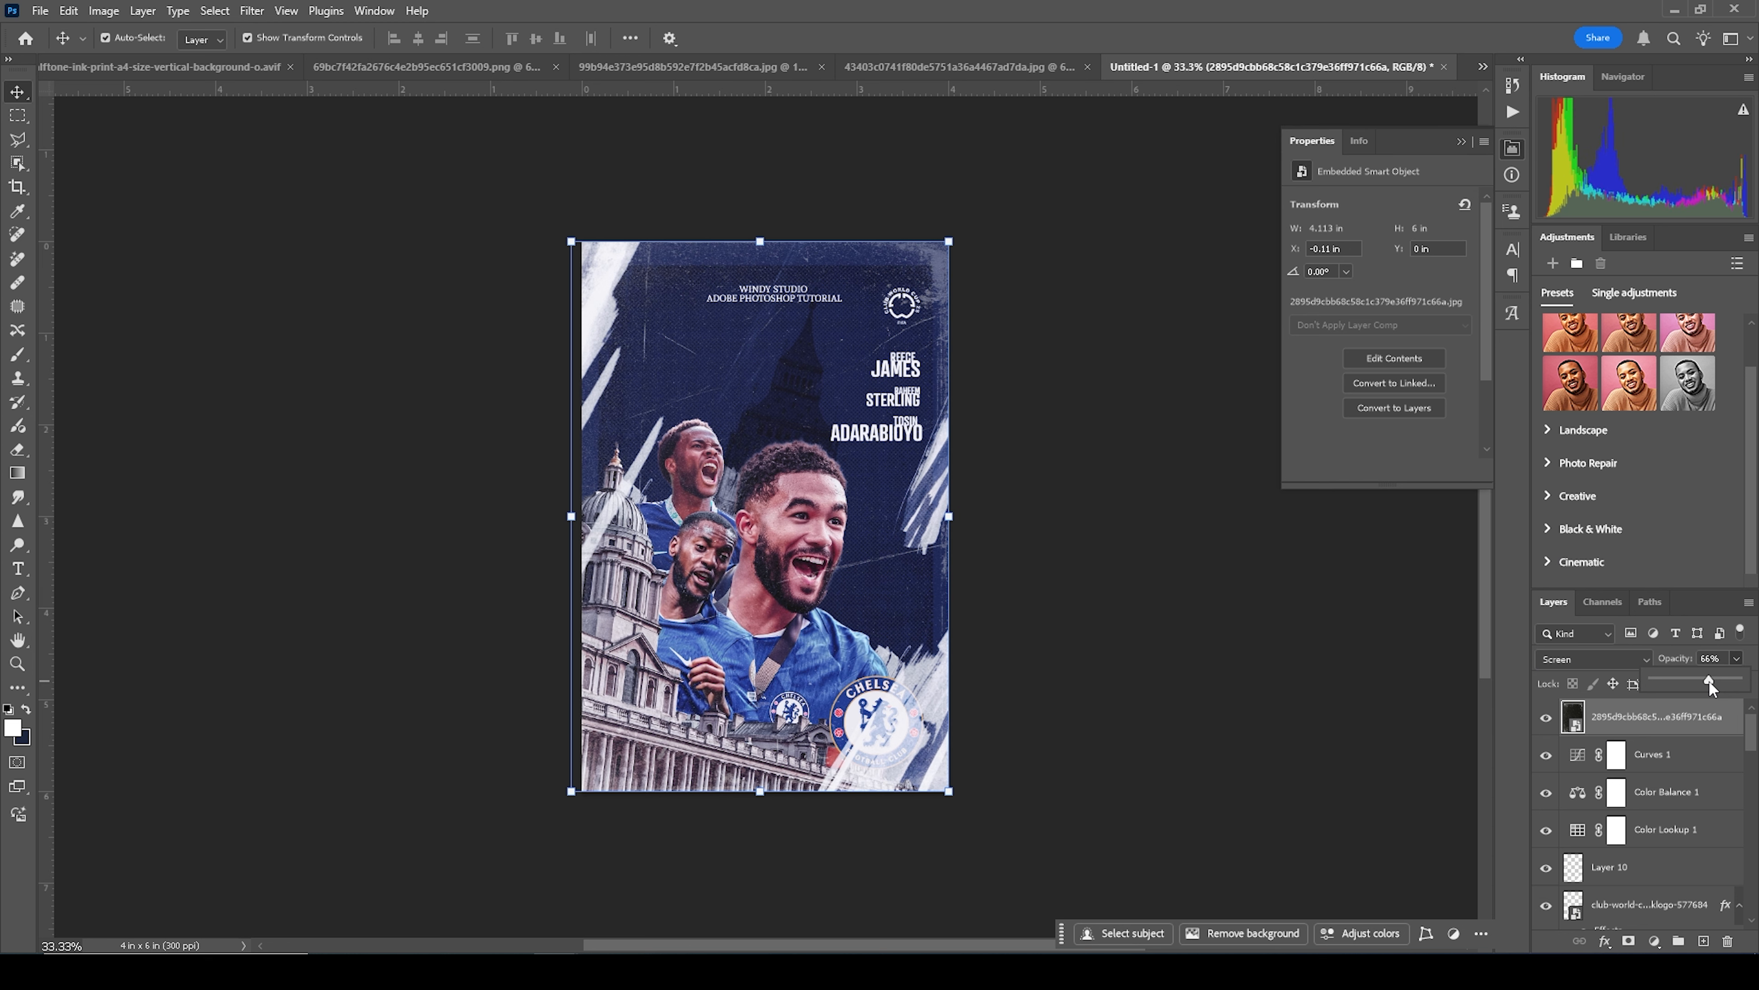
pyautogui.moveTo(1709, 679); pyautogui.dragTo(1703, 679)
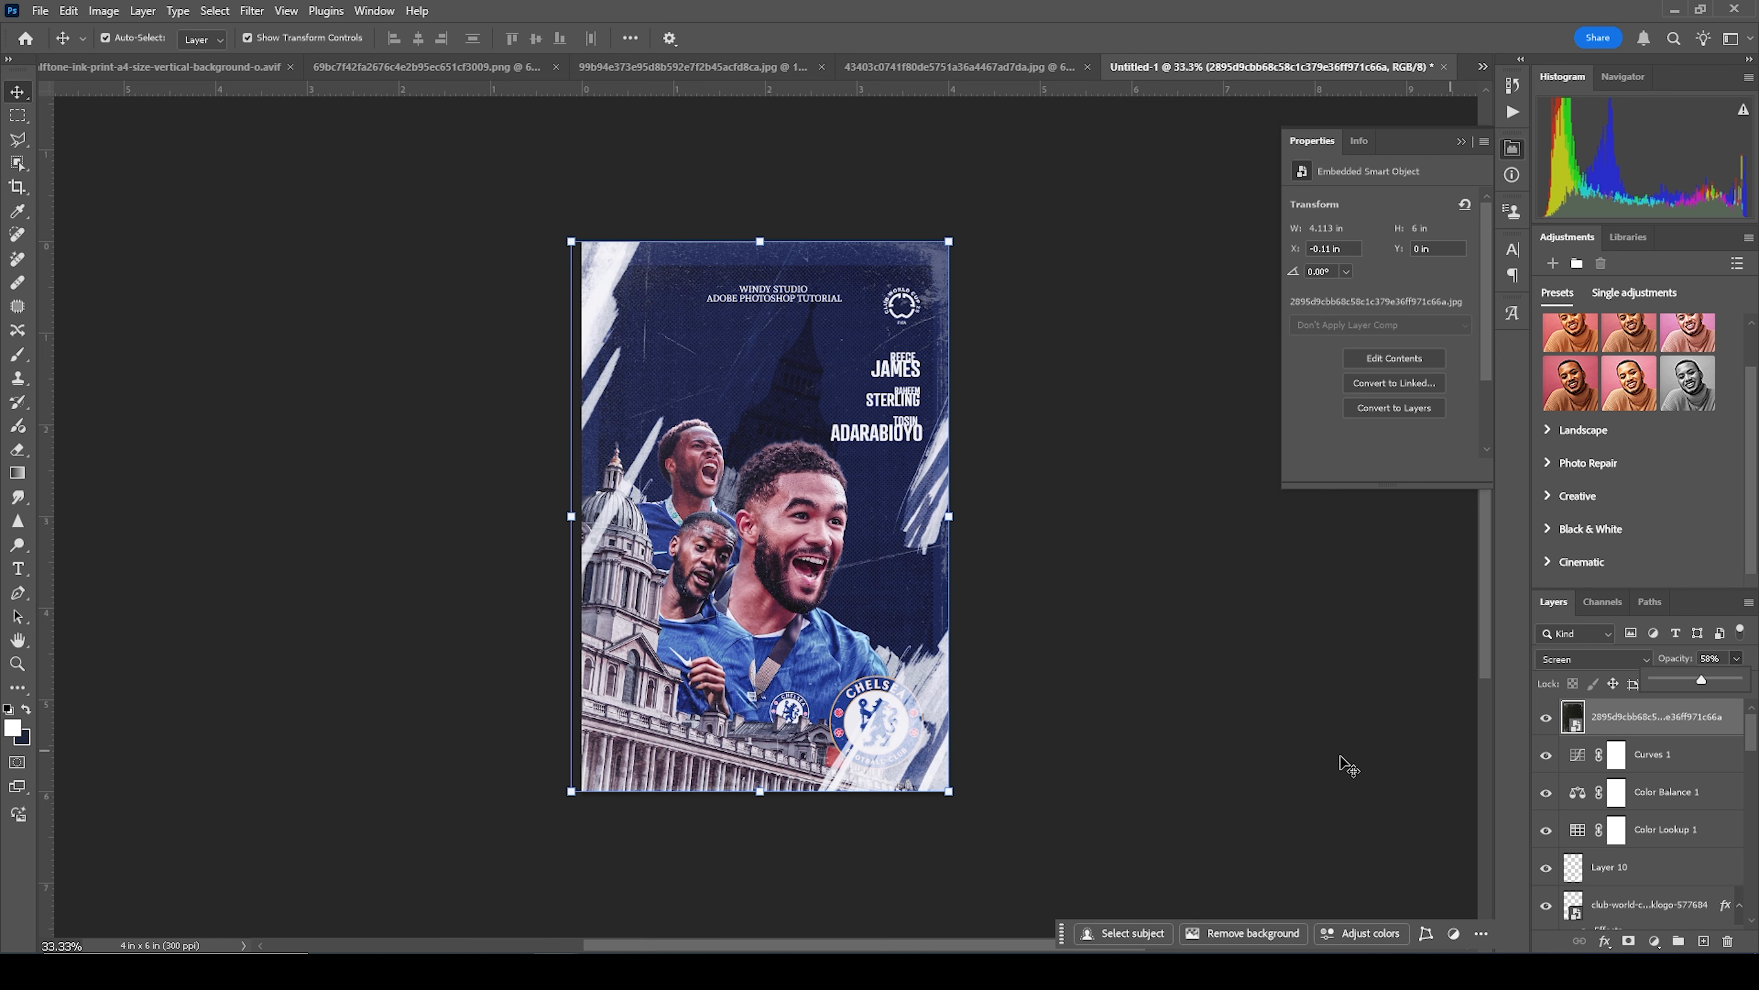
pyautogui.click(1316, 796)
pyautogui.click(1574, 775)
pyautogui.click(1574, 762)
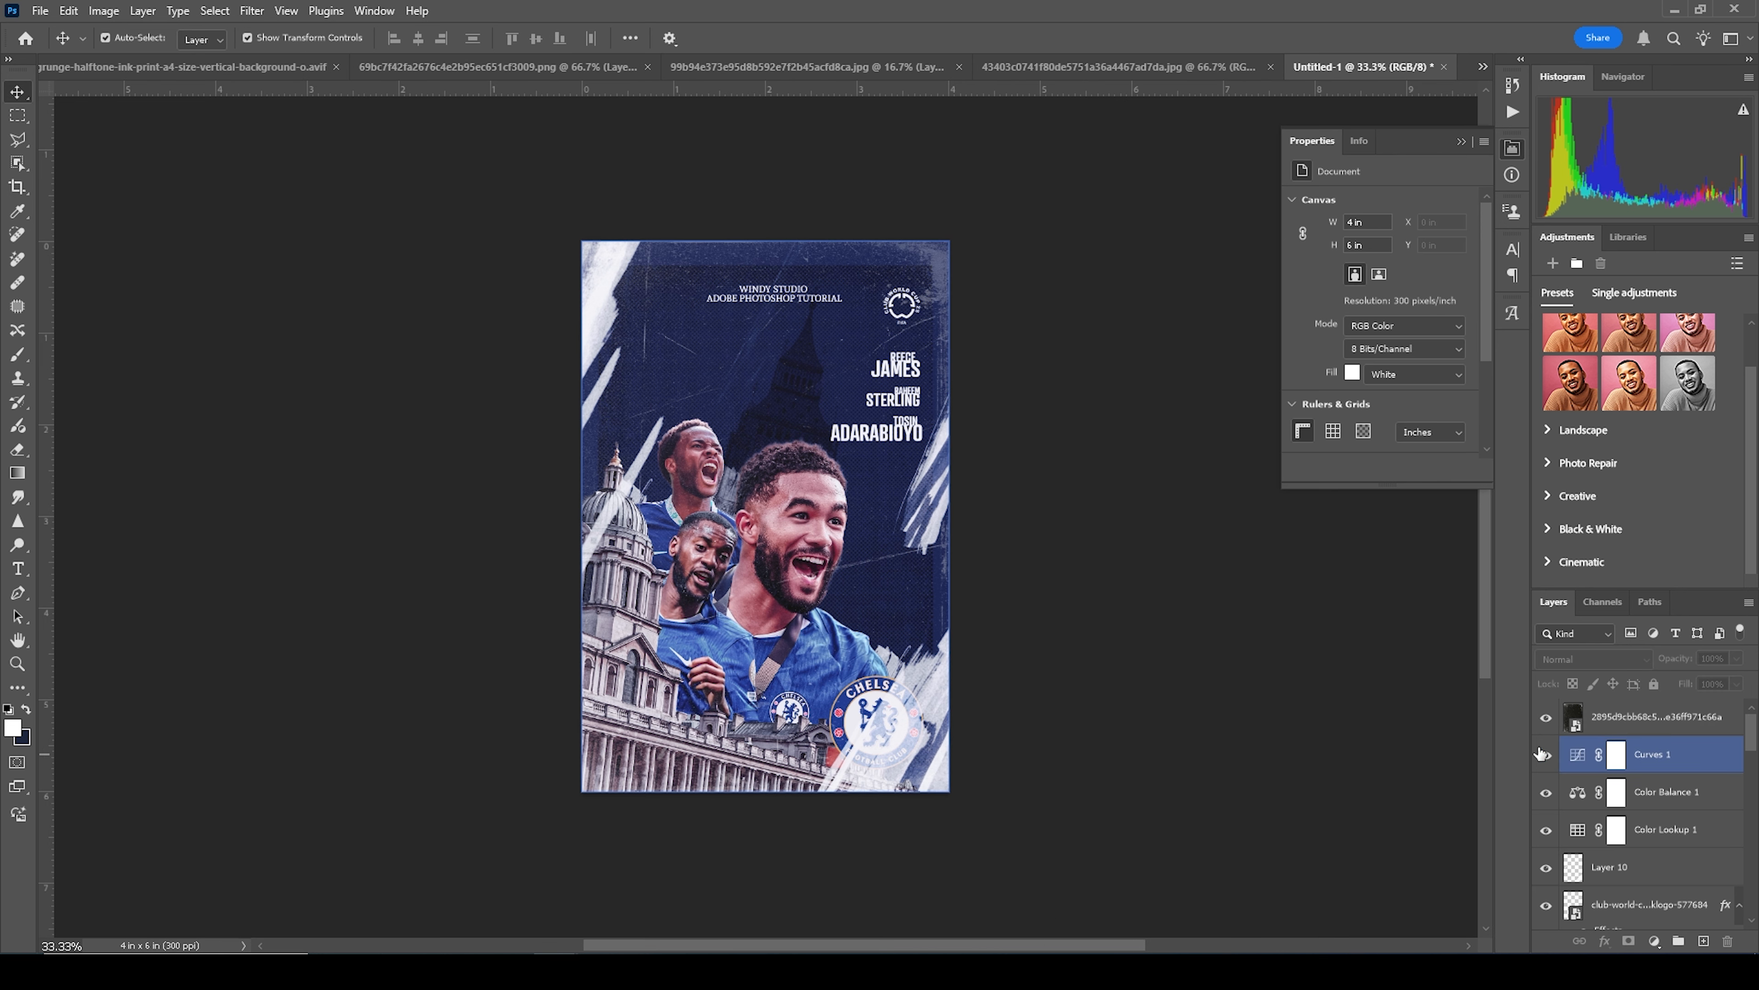
pyautogui.click(1162, 734)
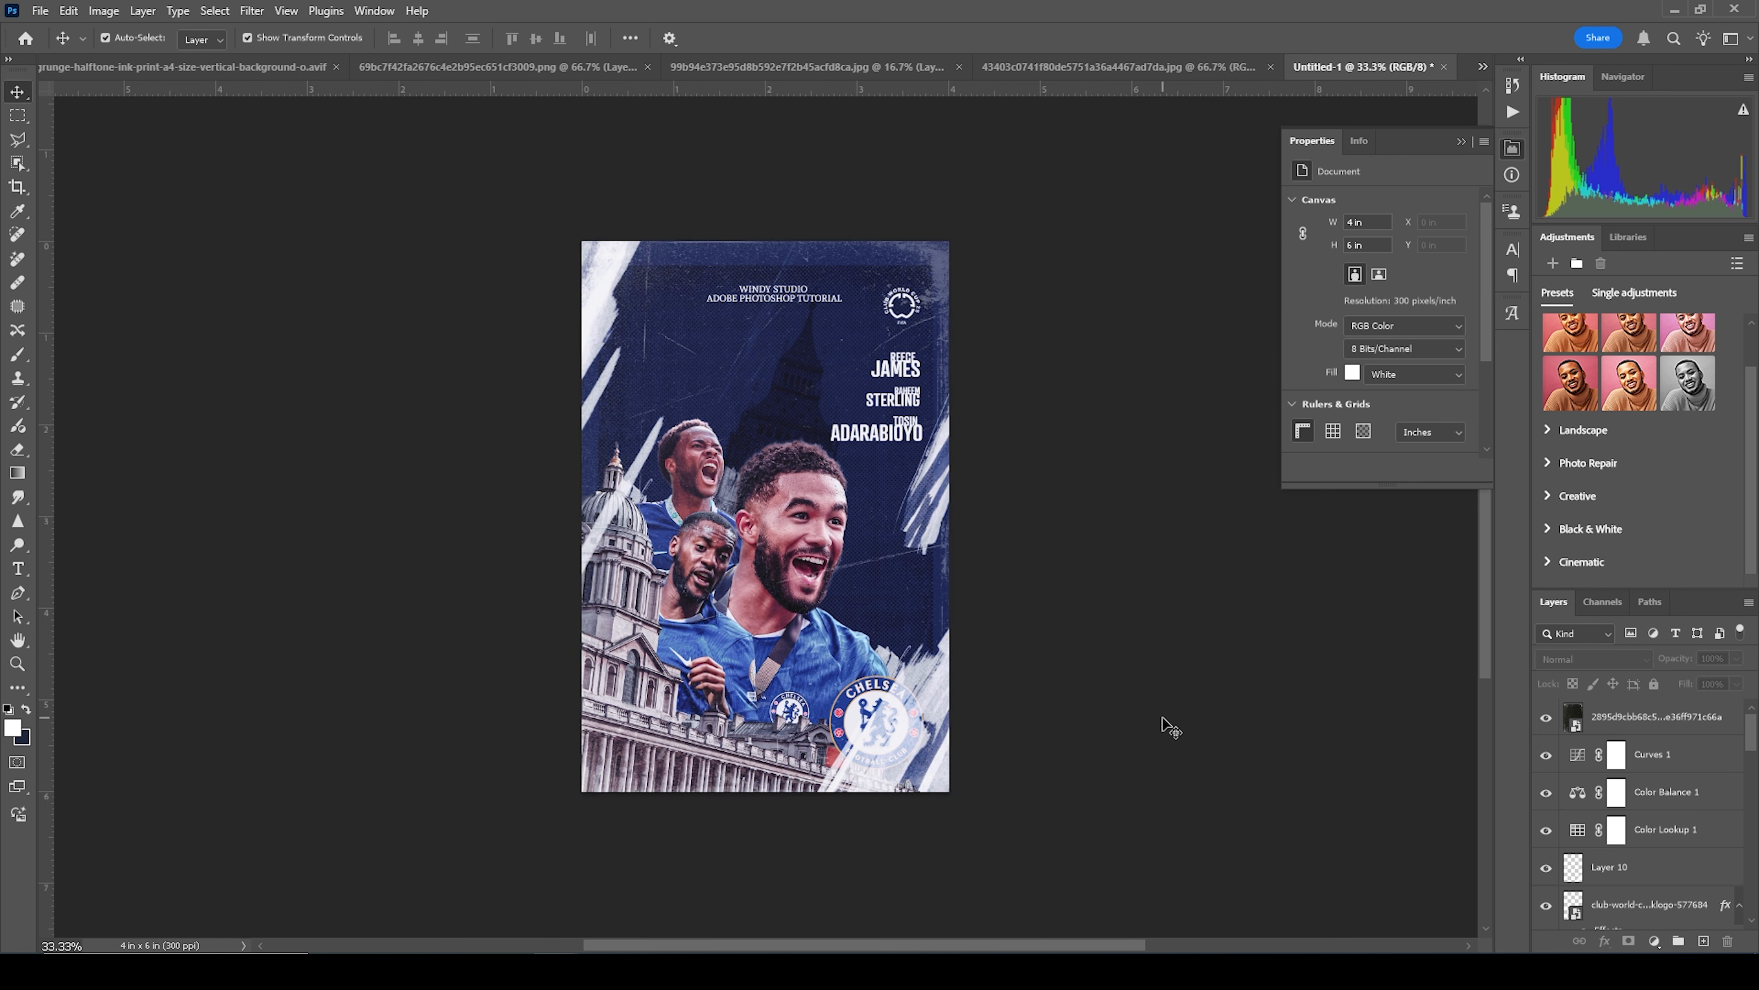